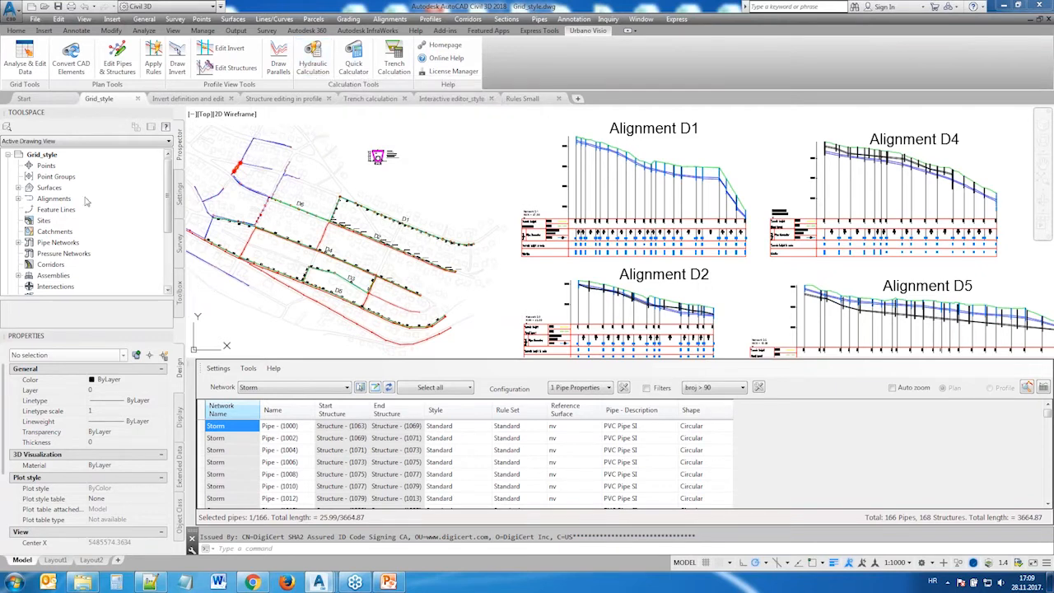
Expand the drawing's pipe networks in the project tree down to the Sanitary and Storm networks
{"action": "left_click", "coordinate": [15, 245]}
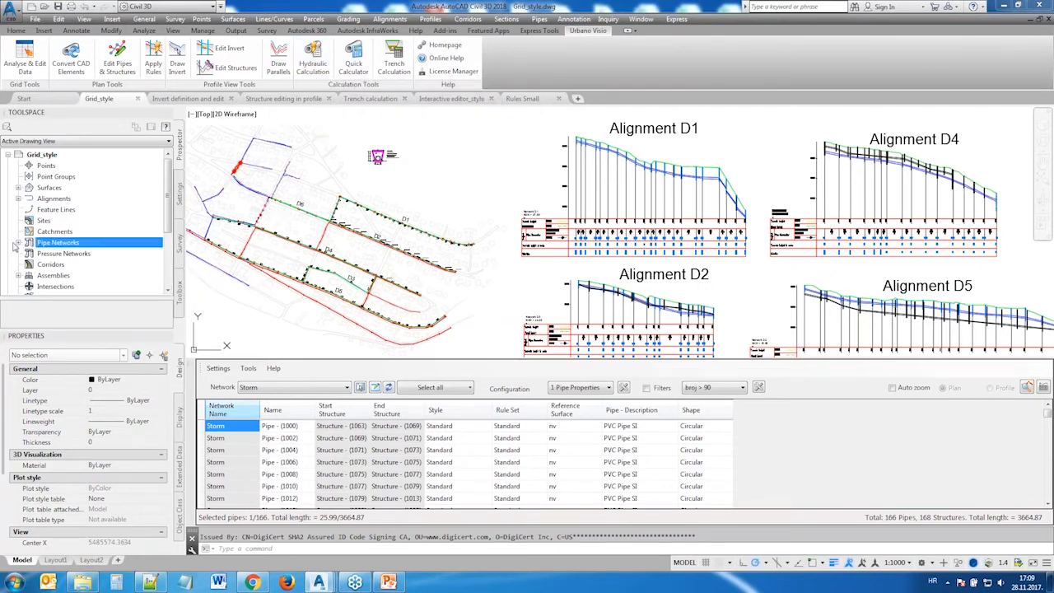
{"action": "left_click", "coordinate": [18, 246]}
{"action": "left_click", "coordinate": [30, 253]}
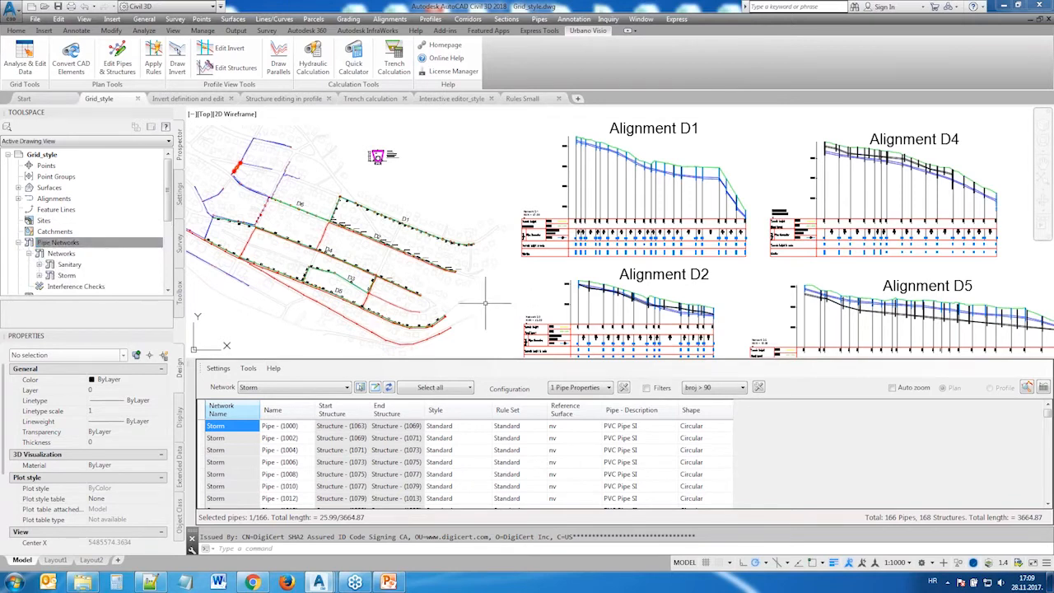
{"action": "left_click", "coordinate": [70, 265]}
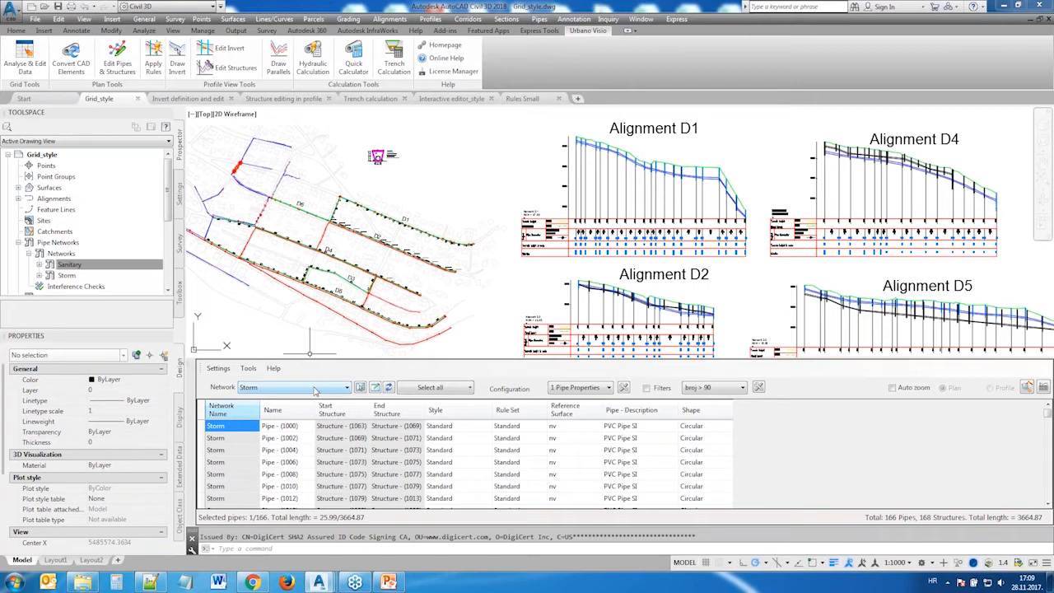
Include the Sanitary network alongside Storm in the pipe data grid and look through its rows
{"action": "left_click", "coordinate": [314, 388]}
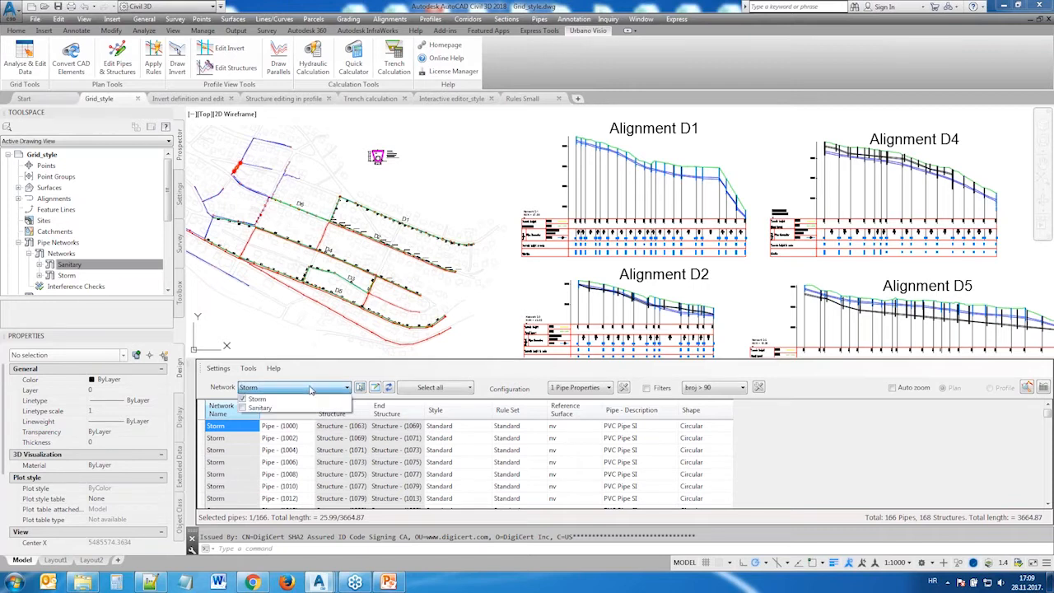
{"action": "left_click", "coordinate": [243, 408]}
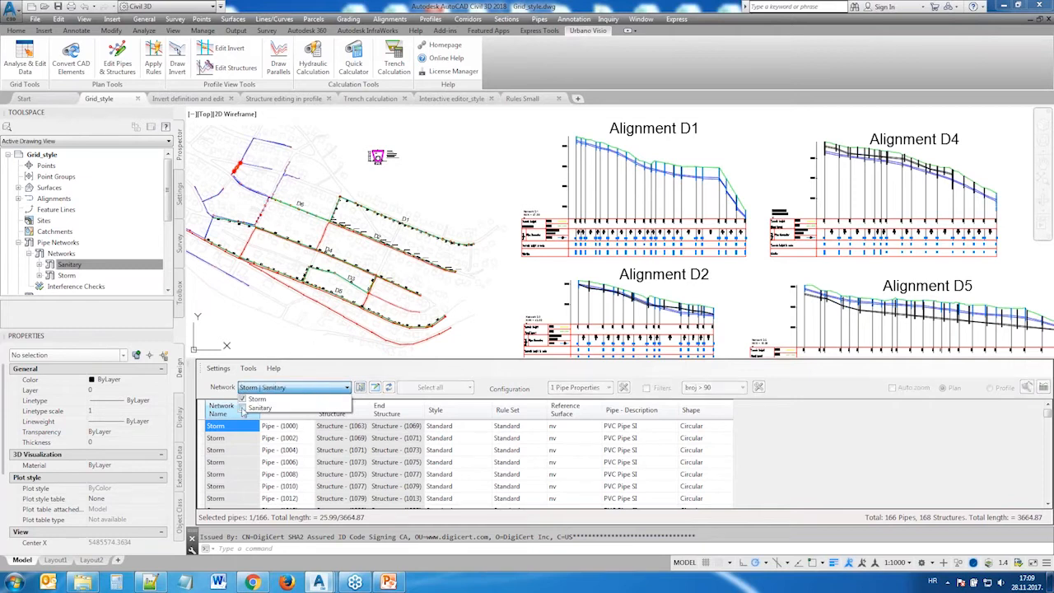
{"action": "left_click", "coordinate": [319, 376]}
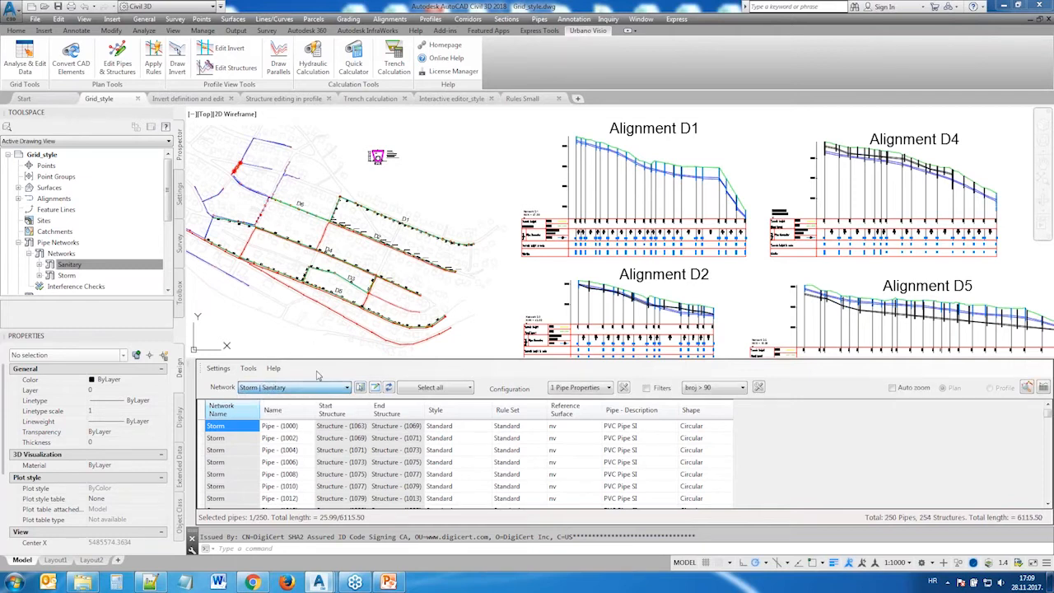
{"action": "left_click_drag", "start_coordinate": [1047, 416], "coordinate": [1047, 469]}
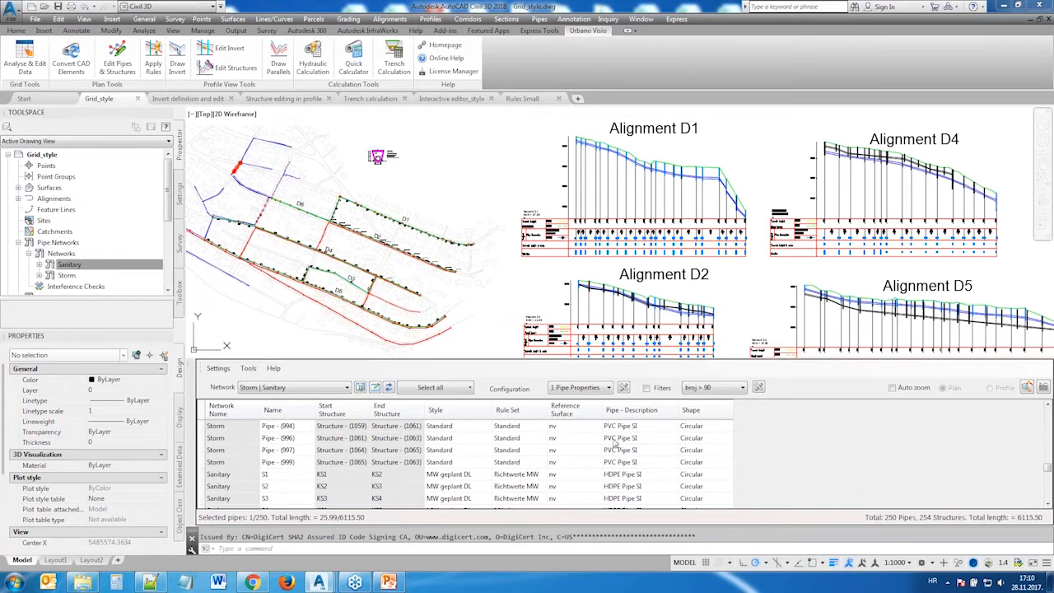
Exclude the Sanitary network from the data grid through the network selection dialog, keeping only Storm
{"action": "left_click", "coordinate": [375, 388]}
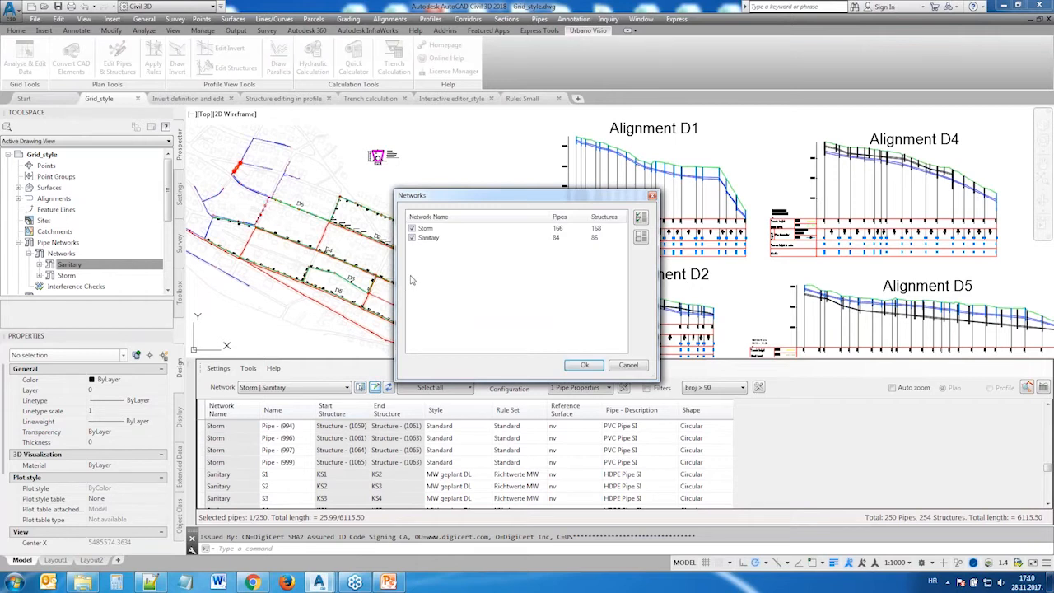
{"action": "left_click", "coordinate": [412, 238]}
{"action": "left_click", "coordinate": [585, 365]}
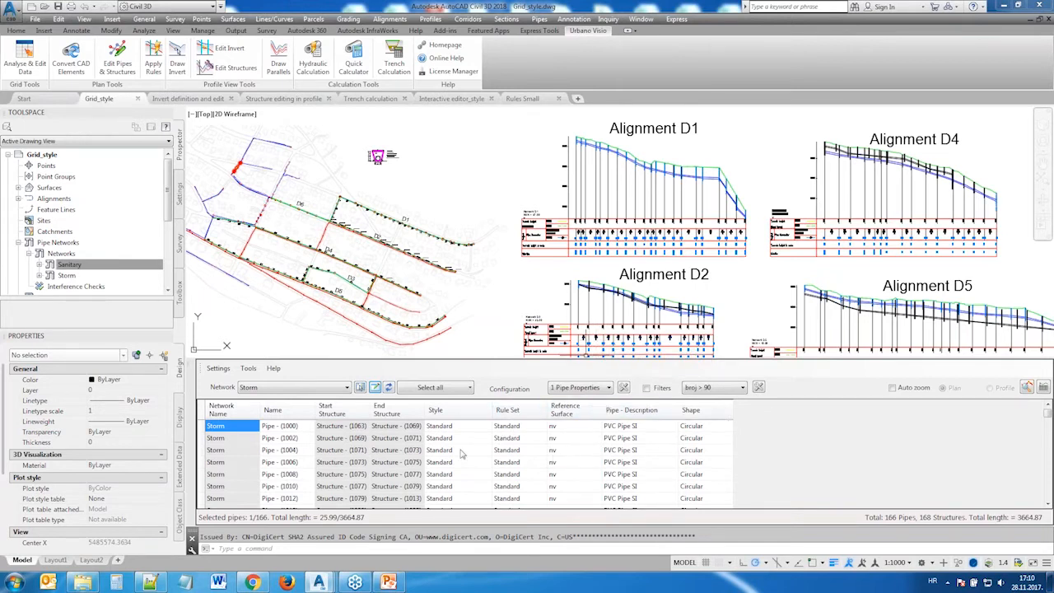
Look through the Storm pipe rows in the grid and dismiss the antivirus notification
{"action": "left_click", "coordinate": [439, 439]}
{"action": "scroll", "coordinate": [493, 436], "scroll_direction": "down", "scroll_amount": 3}
{"action": "scroll", "coordinate": [490, 443], "scroll_direction": "down", "scroll_amount": 10}
{"action": "scroll", "coordinate": [490, 445], "scroll_direction": "up", "scroll_amount": 12}
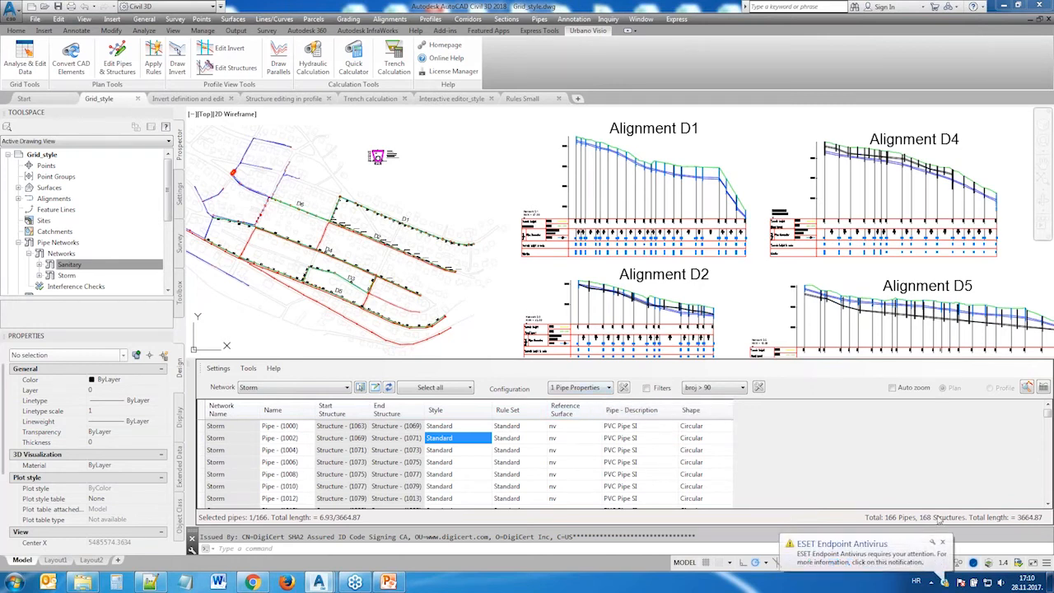
{"action": "left_click", "coordinate": [943, 542]}
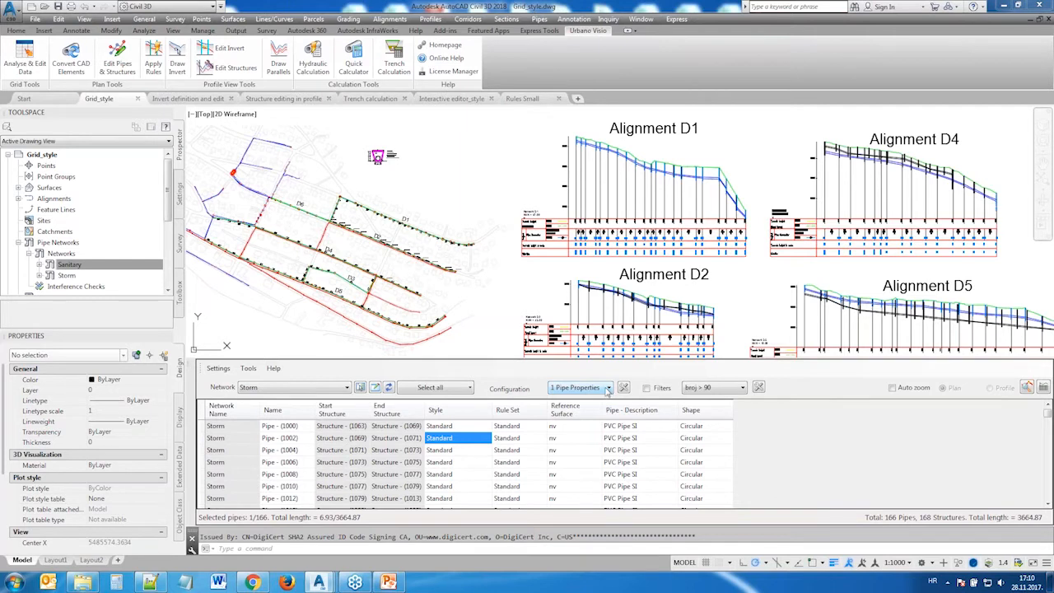
Review the grid in the Pipe Geometry, Pipe Hydraulics, Structure Properties and Structure Geometry configurations, then return to Pipe Properties
{"action": "left_click", "coordinate": [610, 388]}
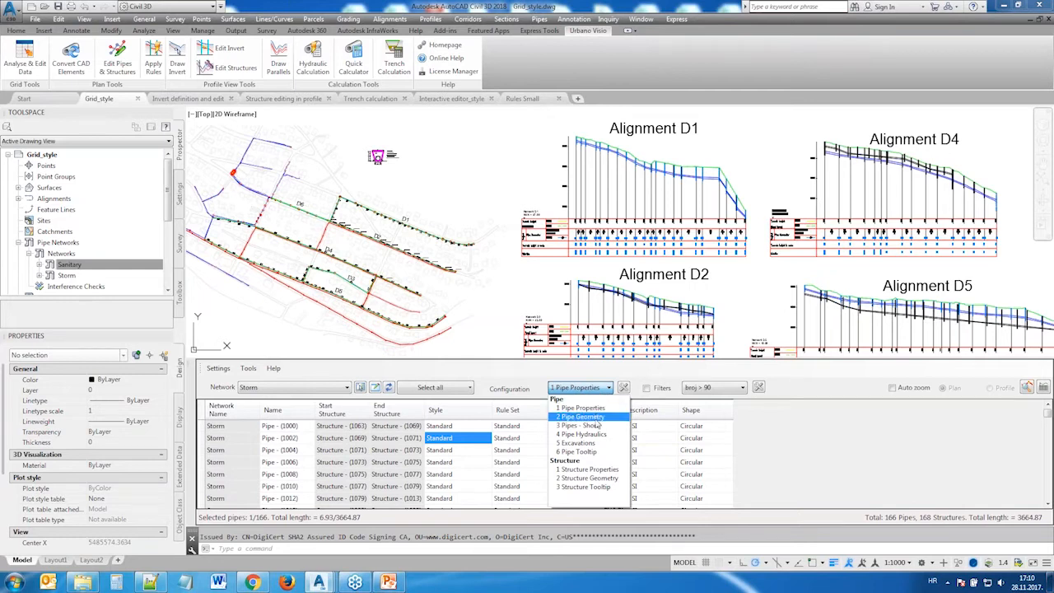
{"action": "left_click", "coordinate": [593, 417]}
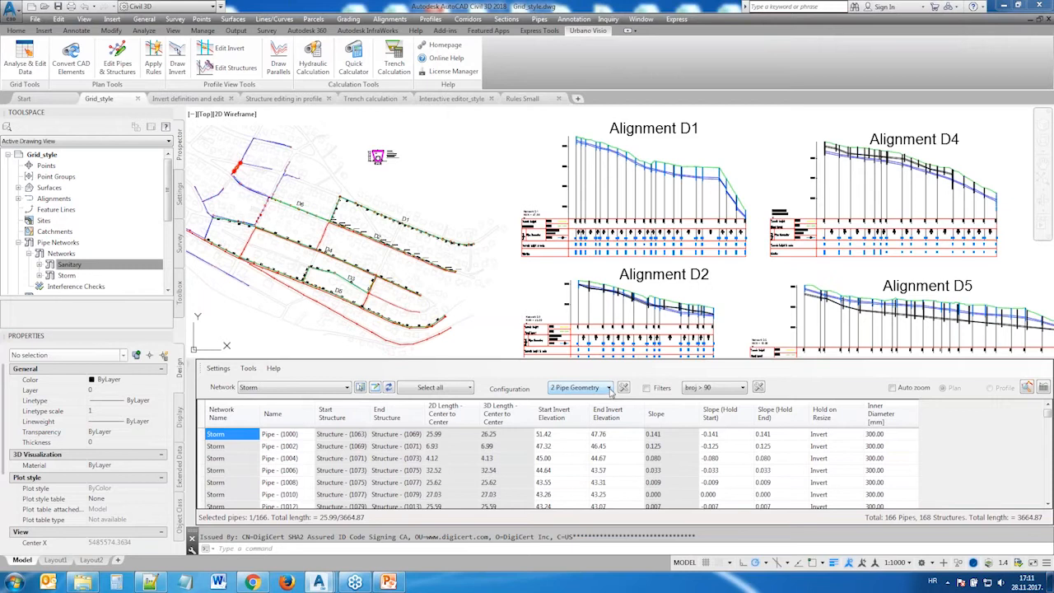
{"action": "left_click", "coordinate": [612, 393]}
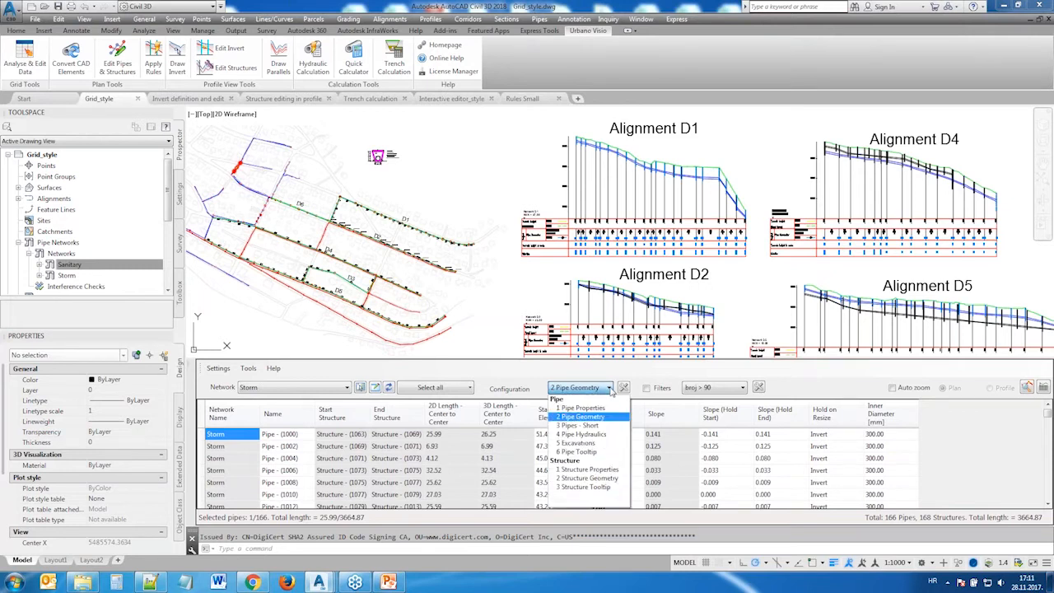
{"action": "left_click", "coordinate": [599, 439]}
{"action": "left_click", "coordinate": [608, 388]}
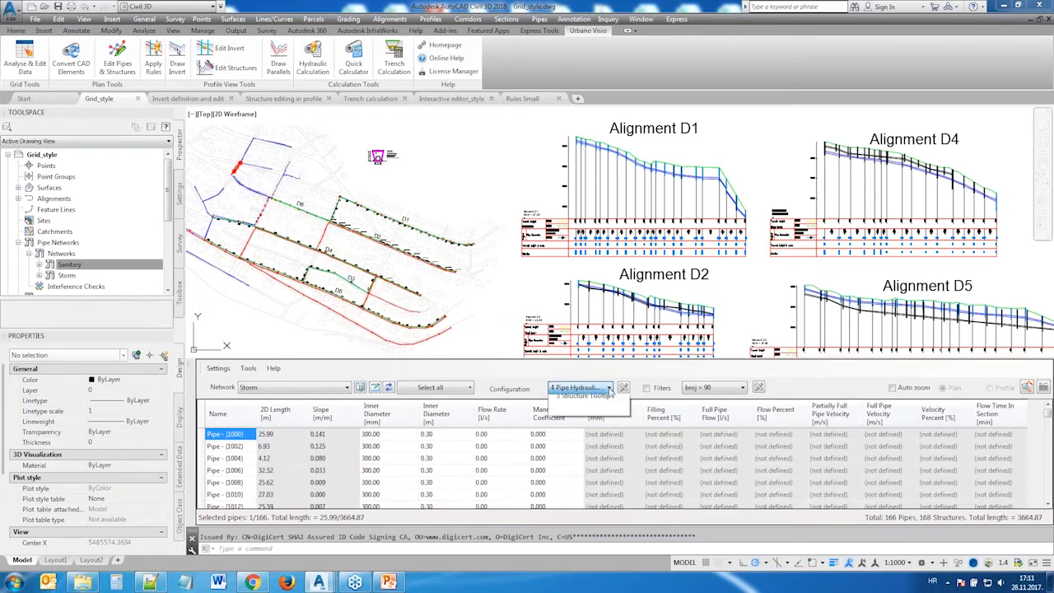
{"action": "left_click", "coordinate": [587, 471]}
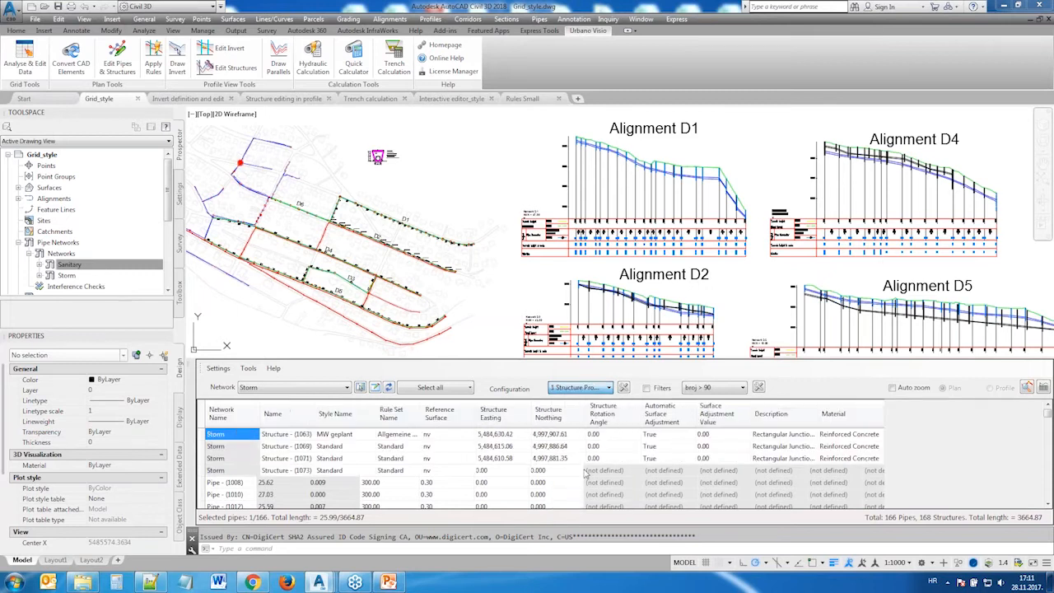
{"action": "left_click", "coordinate": [609, 388]}
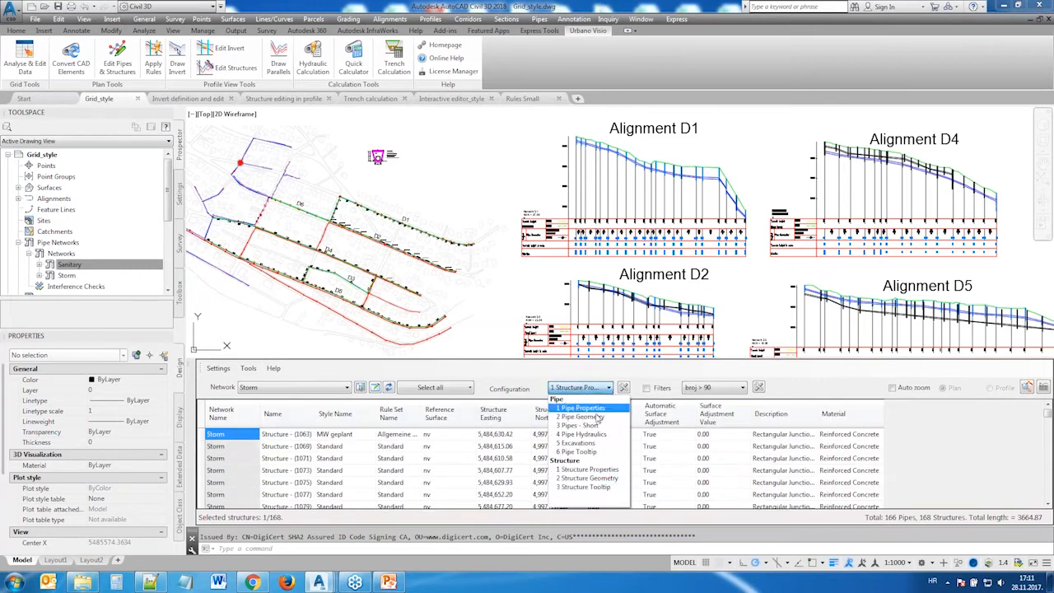
{"action": "left_click", "coordinate": [593, 483]}
{"action": "left_click", "coordinate": [608, 388]}
{"action": "left_click", "coordinate": [576, 406]}
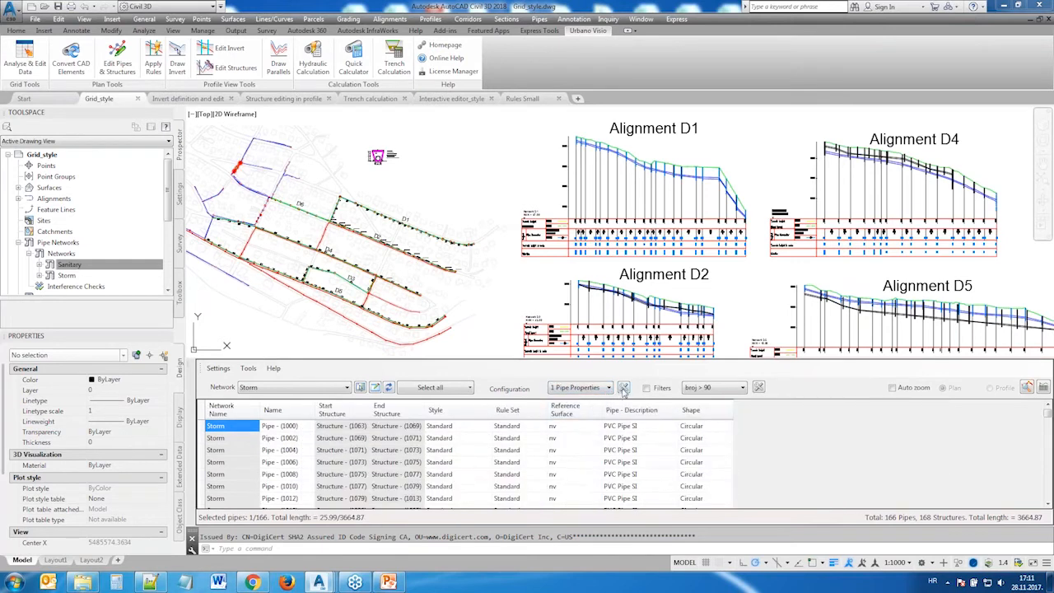
Create a new pipe preview configuration named Demo
{"action": "left_click", "coordinate": [624, 388]}
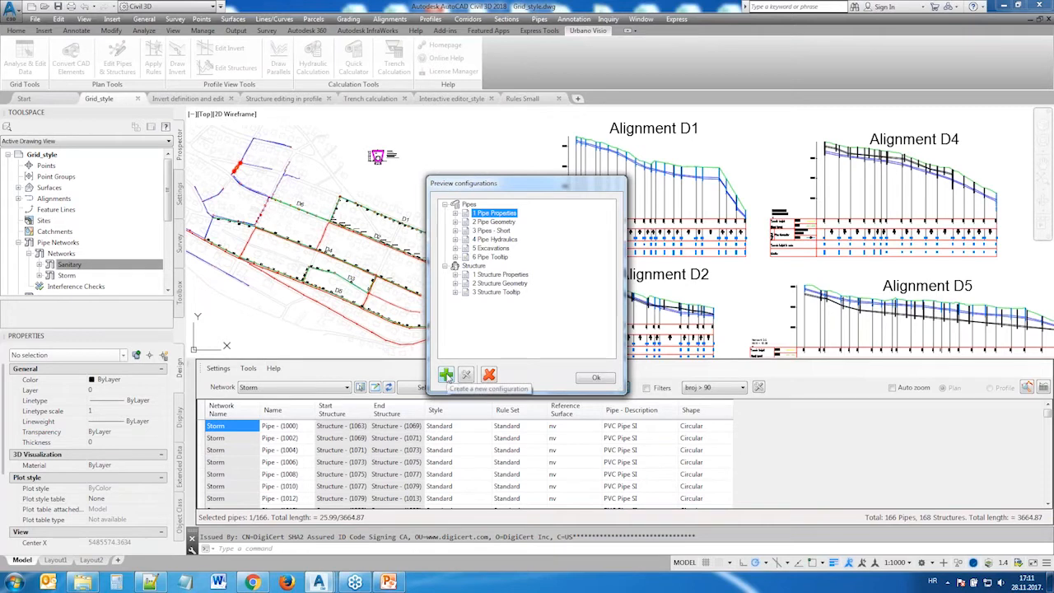
{"action": "left_click", "coordinate": [445, 375]}
{"action": "type", "text": "Demo"}
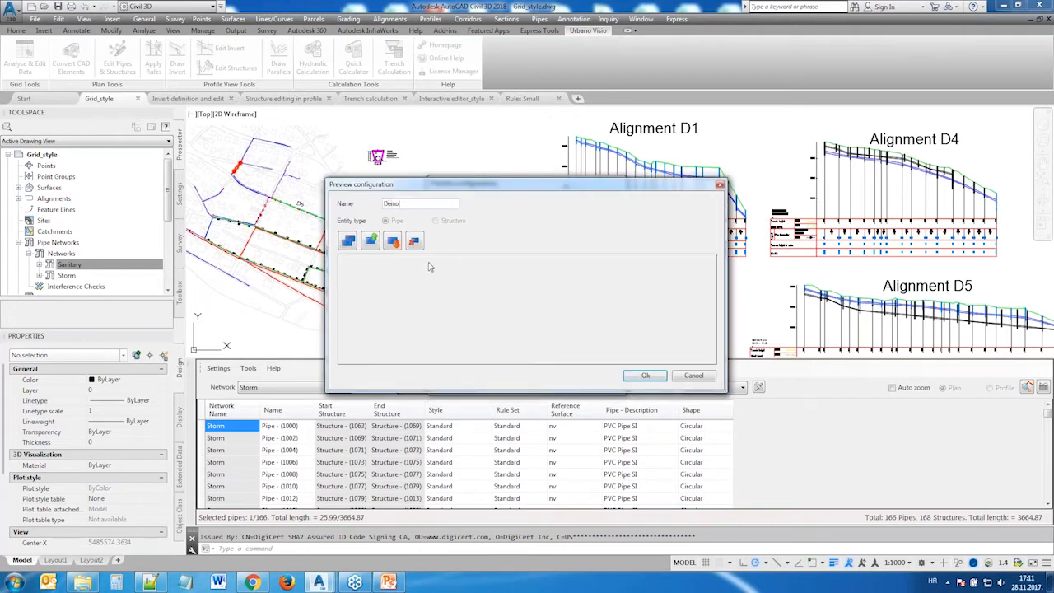
Add the general properties Network Name and Name to the Demo configuration's data
{"action": "left_click", "coordinate": [348, 240]}
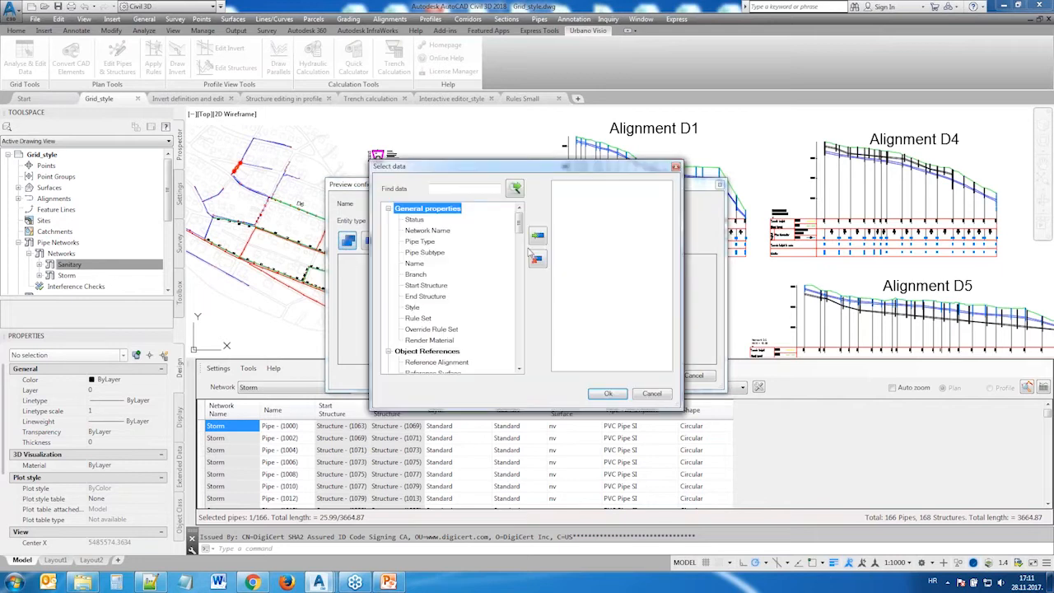
{"action": "left_click", "coordinate": [428, 231]}
{"action": "left_click", "coordinate": [537, 235]}
{"action": "left_click", "coordinate": [414, 264]}
{"action": "left_click", "coordinate": [537, 235]}
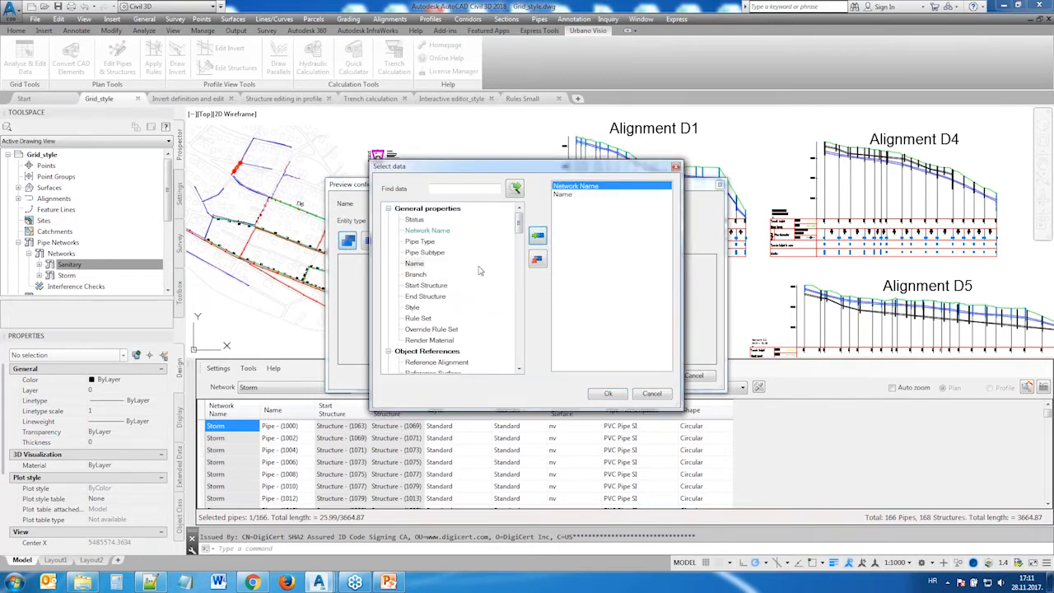
Add Start Invert Elevation, End Invert Elevation and 2D Length - Center to Center to the selected data
{"action": "left_click_drag", "start_coordinate": [519, 224], "coordinate": [519, 236]}
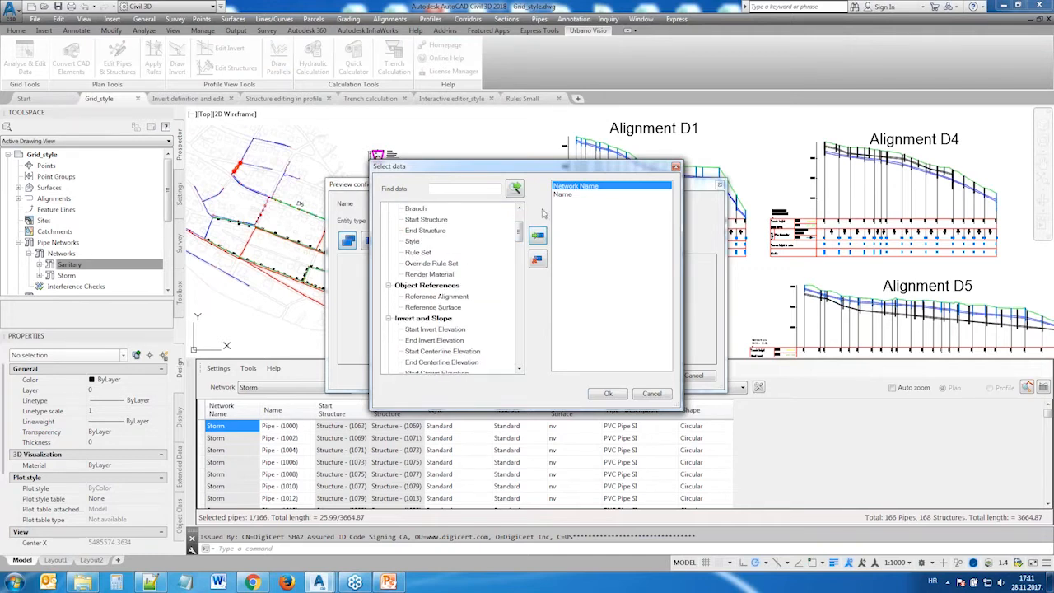
{"action": "left_click_drag", "start_coordinate": [520, 231], "coordinate": [520, 241]}
{"action": "double_click", "coordinate": [454, 253]}
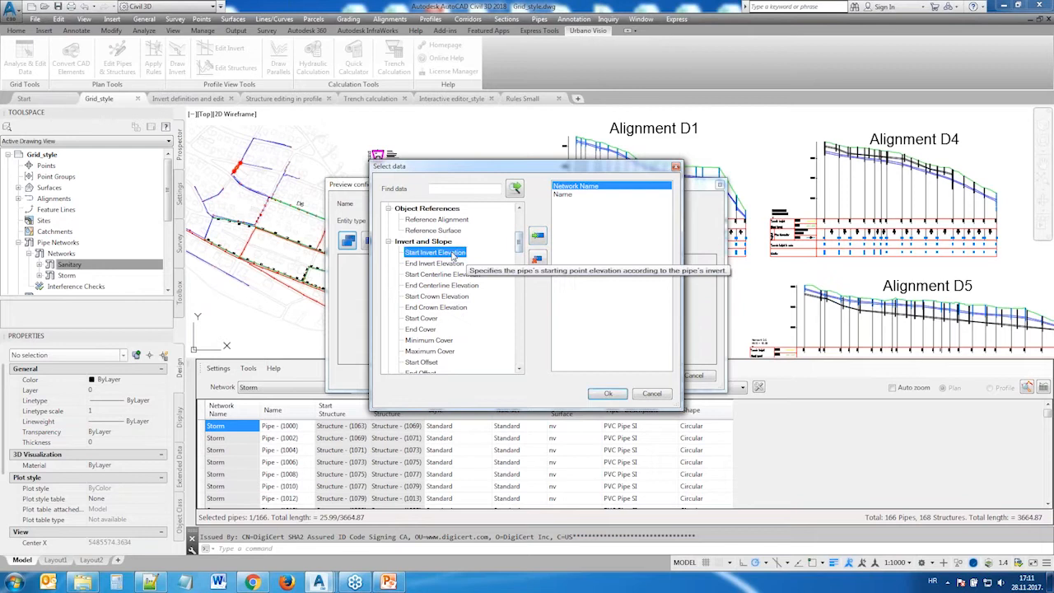
{"action": "double_click", "coordinate": [482, 263]}
{"action": "left_click_drag", "start_coordinate": [519, 244], "coordinate": [519, 285]}
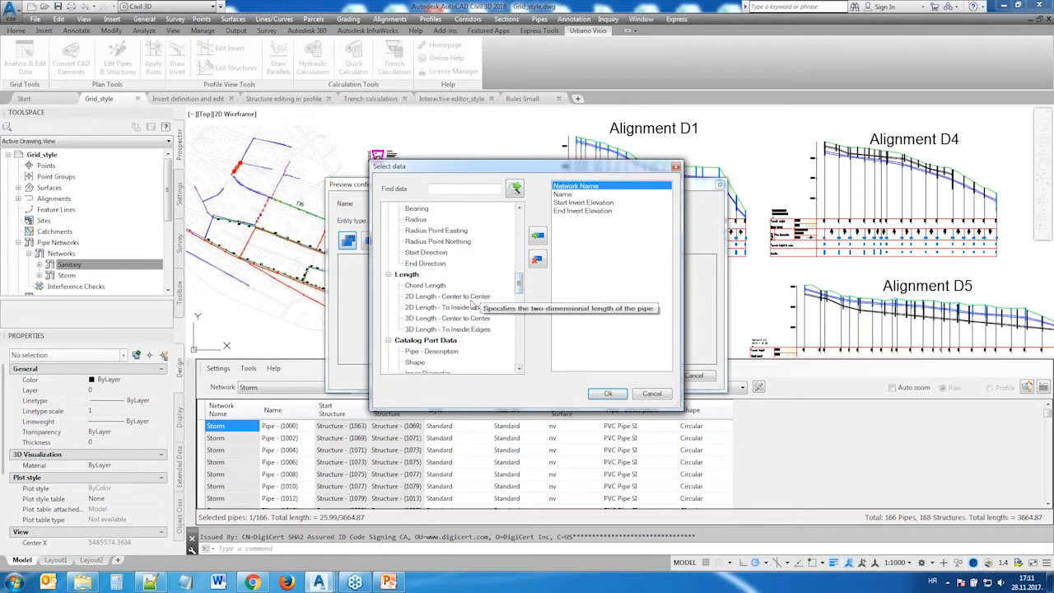
{"action": "double_click", "coordinate": [470, 297]}
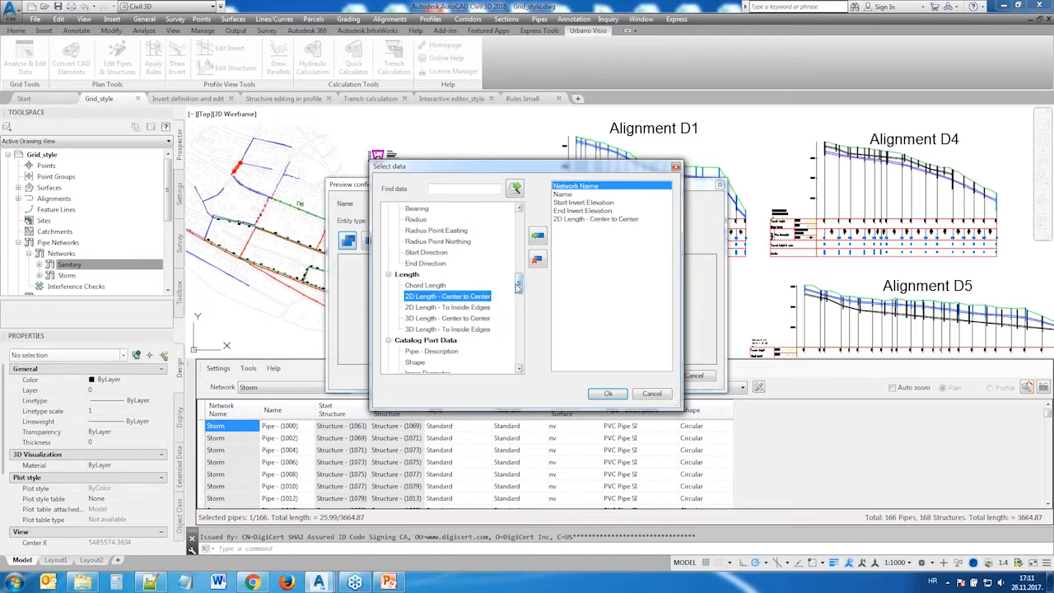
Add Inner Diameter and Slope to the selected data and accept the data selection
{"action": "left_click_drag", "start_coordinate": [519, 285], "coordinate": [520, 294]}
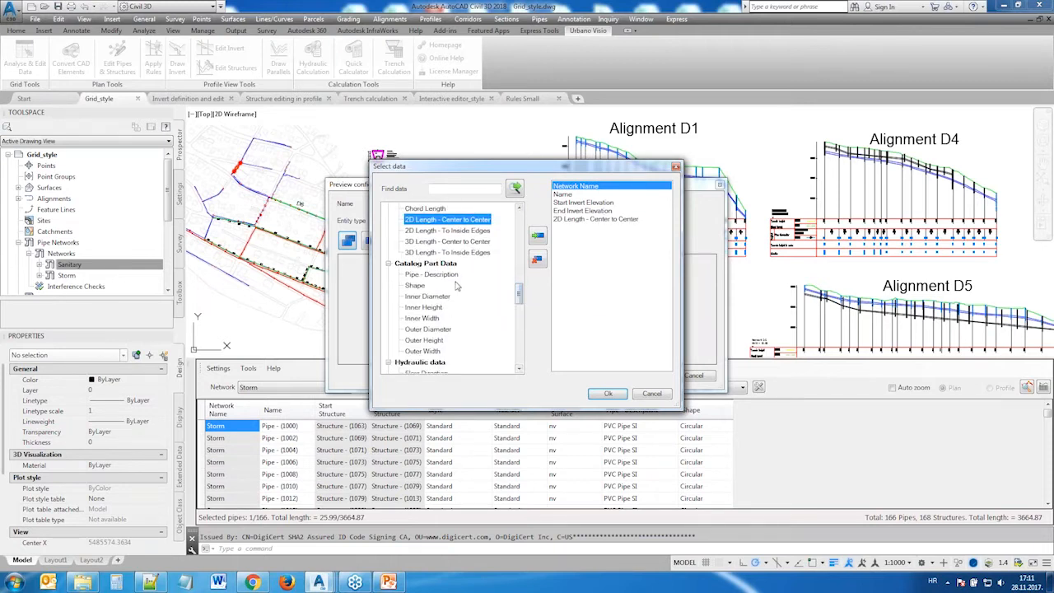
{"action": "left_click_drag", "start_coordinate": [519, 294], "coordinate": [518, 303]}
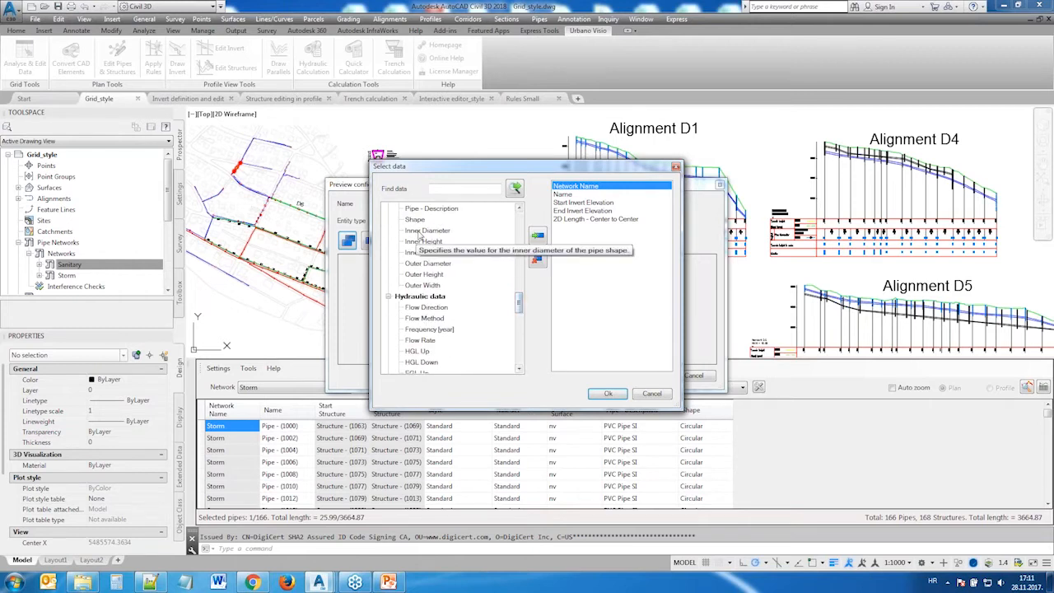
{"action": "double_click", "coordinate": [425, 231]}
{"action": "left_click_drag", "start_coordinate": [520, 303], "coordinate": [519, 260]}
{"action": "double_click", "coordinate": [414, 262]}
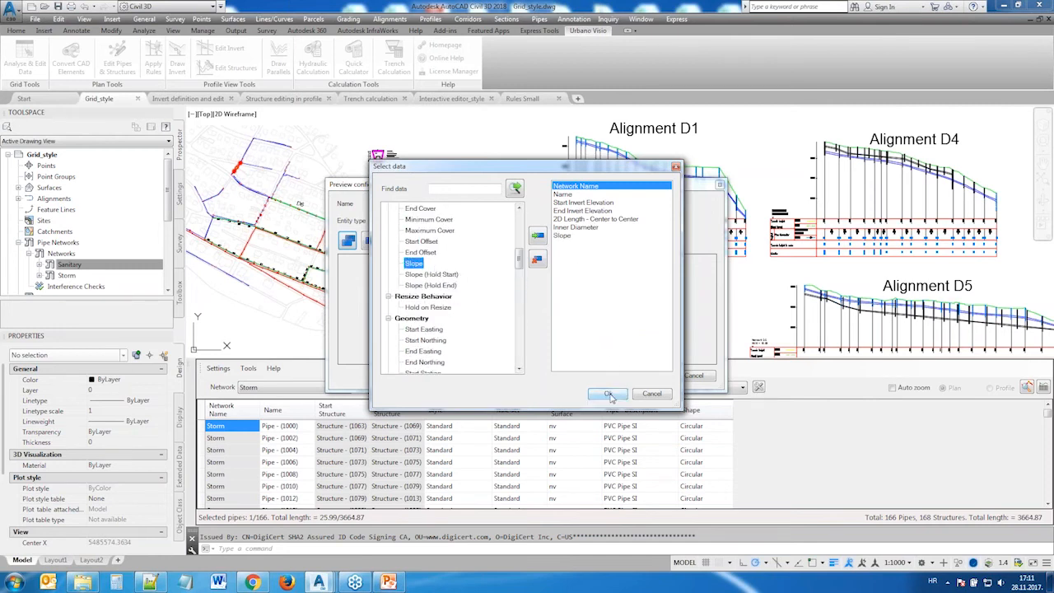
{"action": "left_click", "coordinate": [607, 393]}
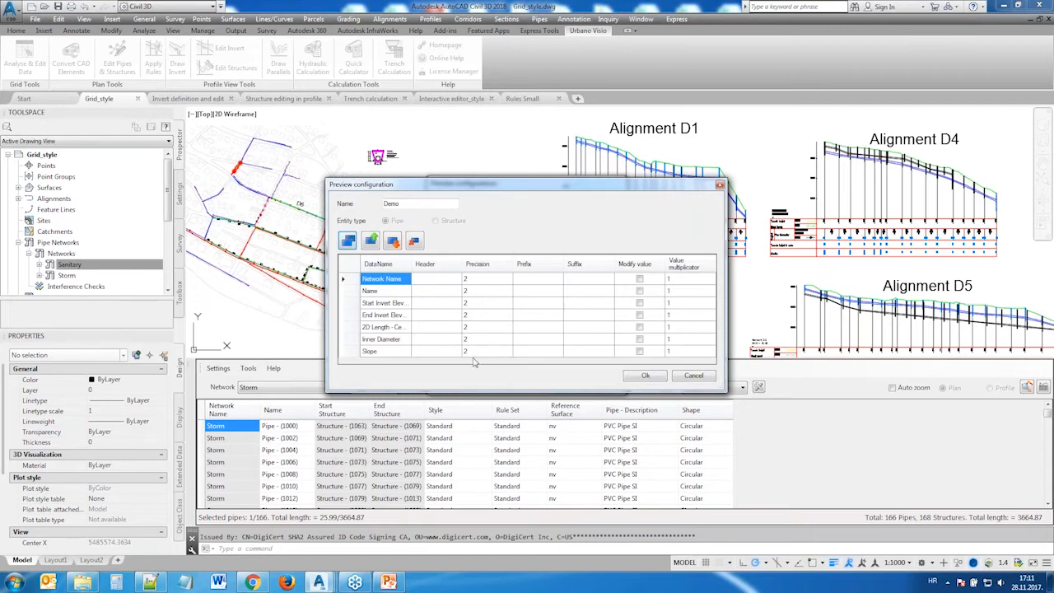
Widen the data name column and set the Inner Diameter header to "Din [mm]"
{"action": "left_click_drag", "start_coordinate": [413, 263], "coordinate": [420, 264]}
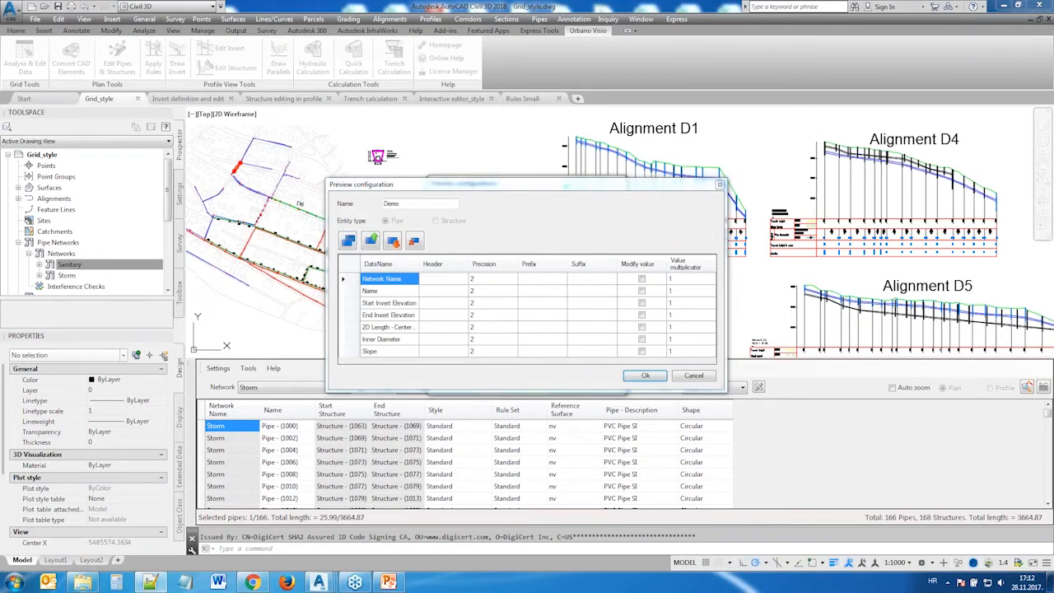
{"action": "left_click", "coordinate": [428, 340]}
{"action": "type", "text": "Din [mm]"}
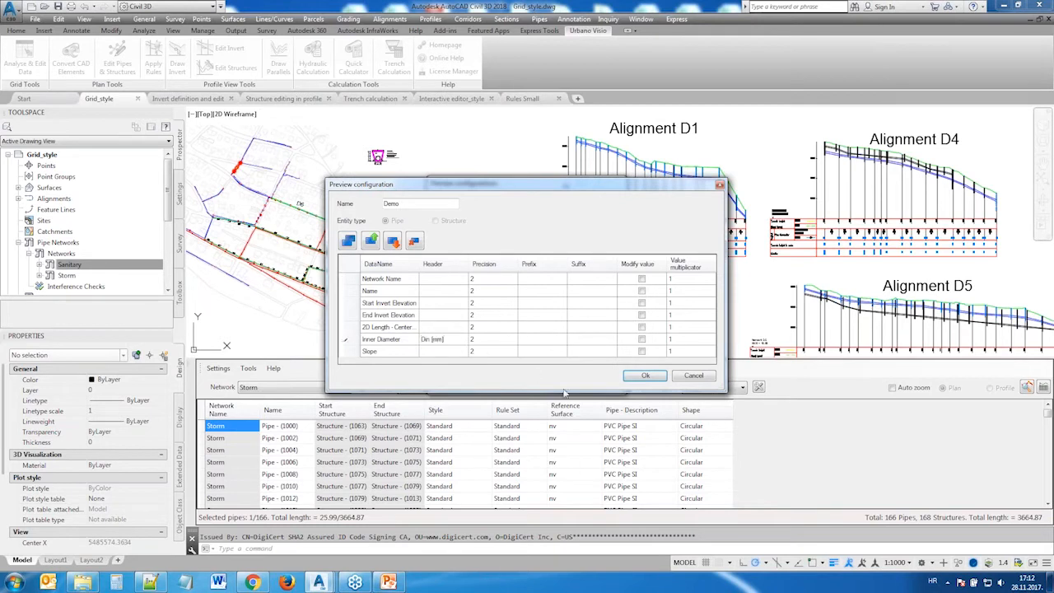
{"action": "key", "text": "Tab"}
Enable value modification for Inner Diameter and set its value multiplicator to 1000
{"action": "left_click", "coordinate": [642, 340]}
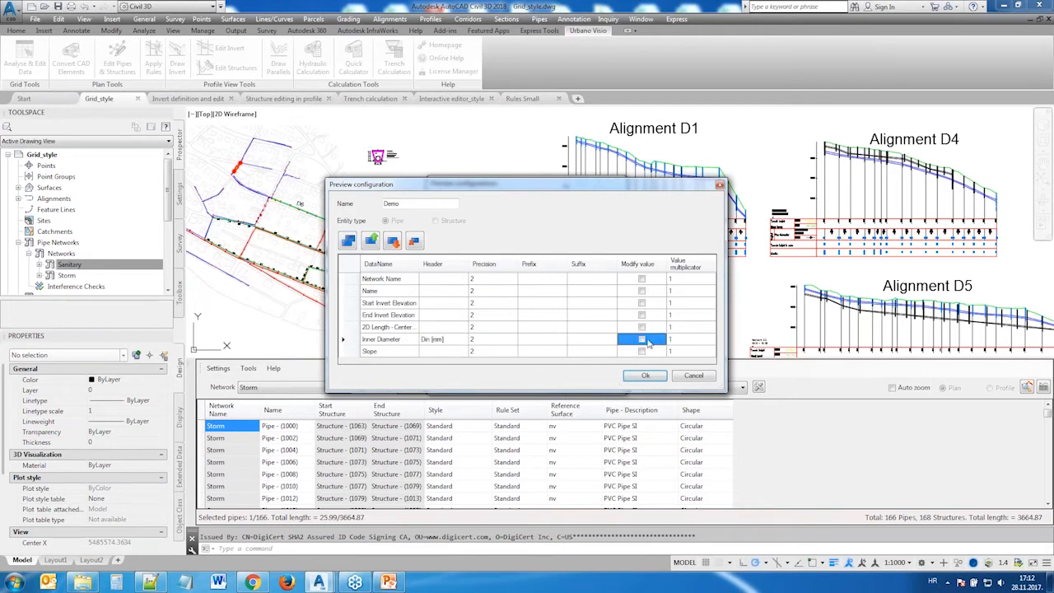
{"action": "left_click", "coordinate": [682, 340]}
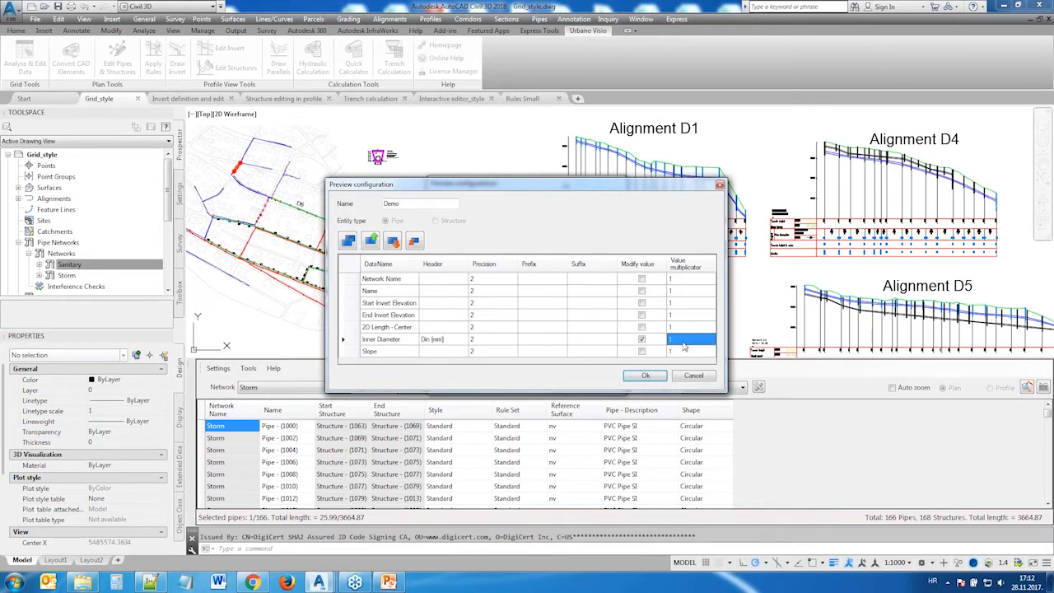
{"action": "type", "text": "1"}
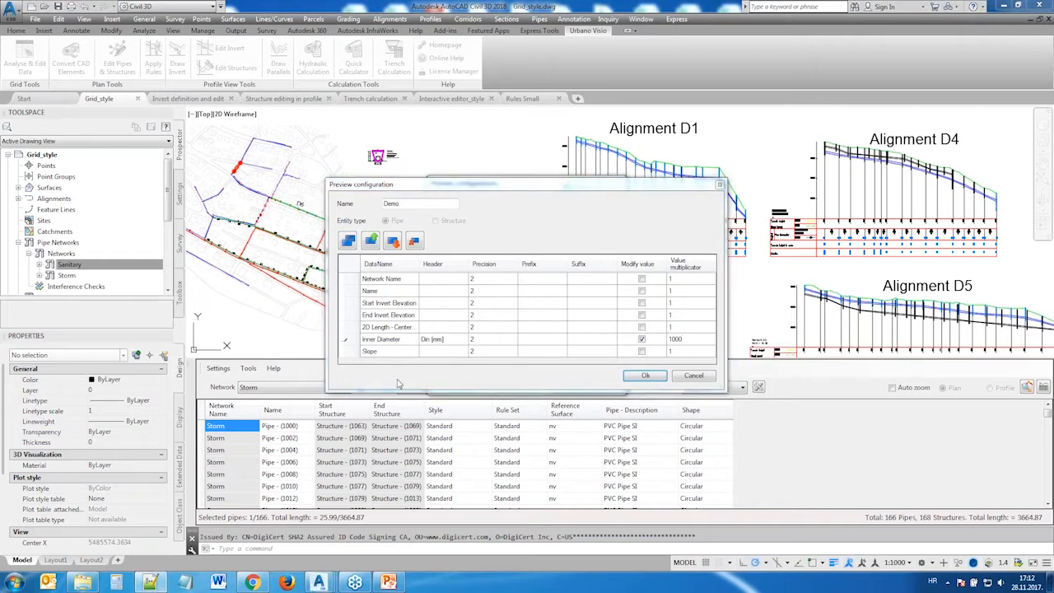
Set the Slope header to "Slope %", enable its value modification with multiplicator 100, and accept the Demo configuration
{"action": "left_click", "coordinate": [428, 352]}
{"action": "type", "text": "Slope %"}
{"action": "left_click", "coordinate": [642, 352]}
{"action": "left_click", "coordinate": [677, 352]}
{"action": "type", "text": "100"}
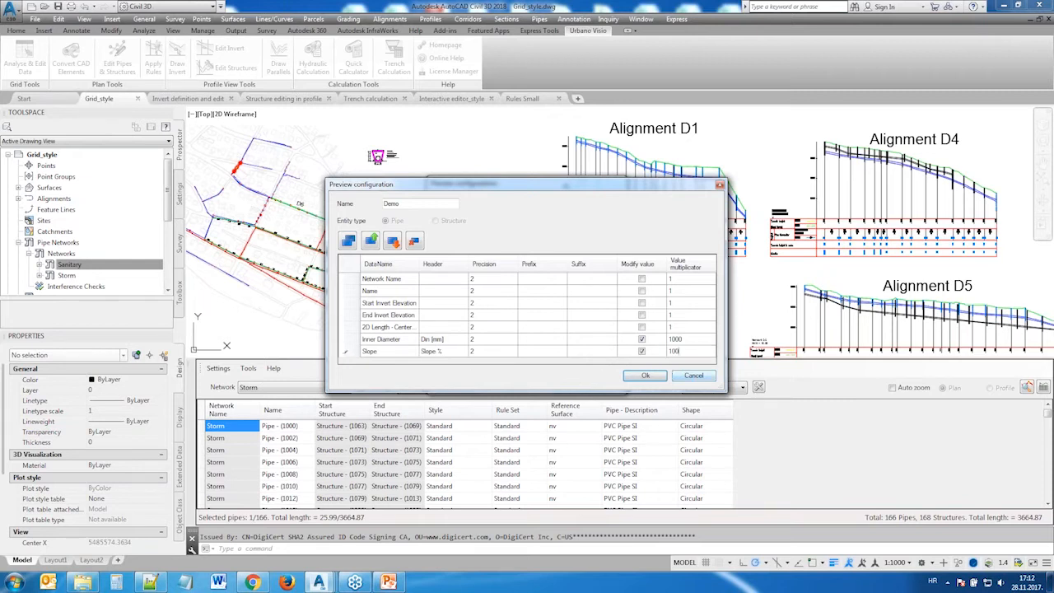
{"action": "left_click", "coordinate": [645, 376]}
{"action": "left_click", "coordinate": [593, 377]}
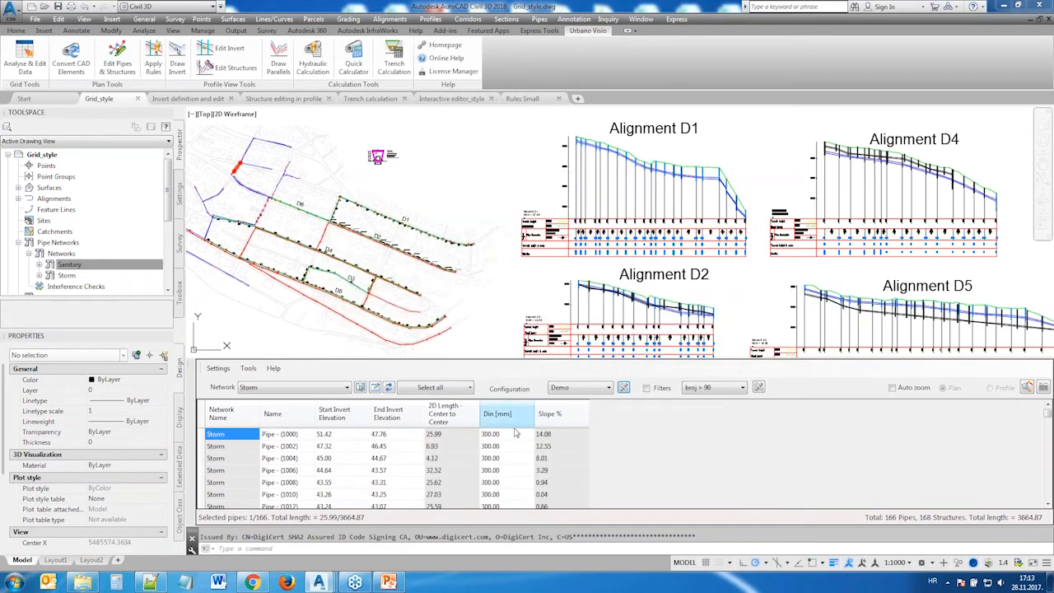
Check the available preview configurations and look through the Storm pipe list in the Demo configuration, selecting Pipe - (1004)
{"action": "left_click", "coordinate": [611, 390]}
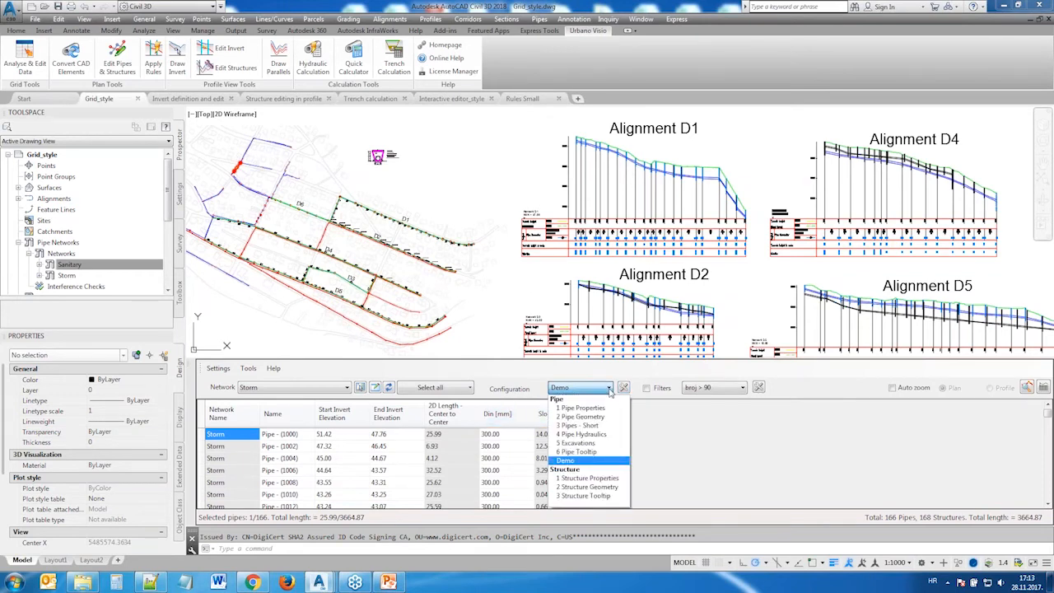
{"action": "left_click", "coordinate": [611, 391]}
{"action": "left_click", "coordinate": [310, 461]}
{"action": "scroll", "coordinate": [382, 429], "scroll_direction": "down", "scroll_amount": 2}
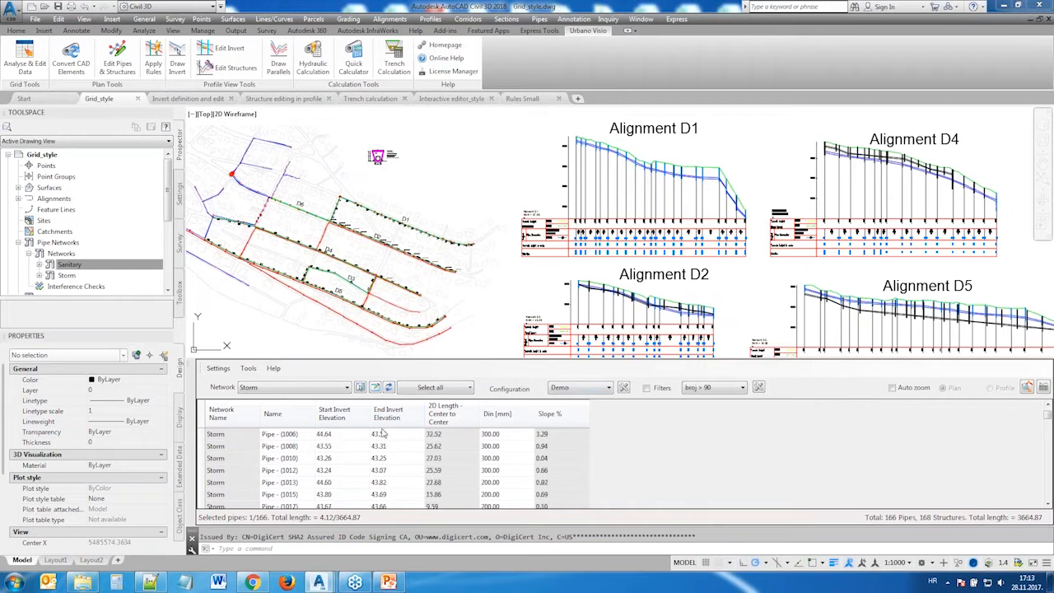
{"action": "scroll", "coordinate": [404, 453], "scroll_direction": "down", "scroll_amount": 8}
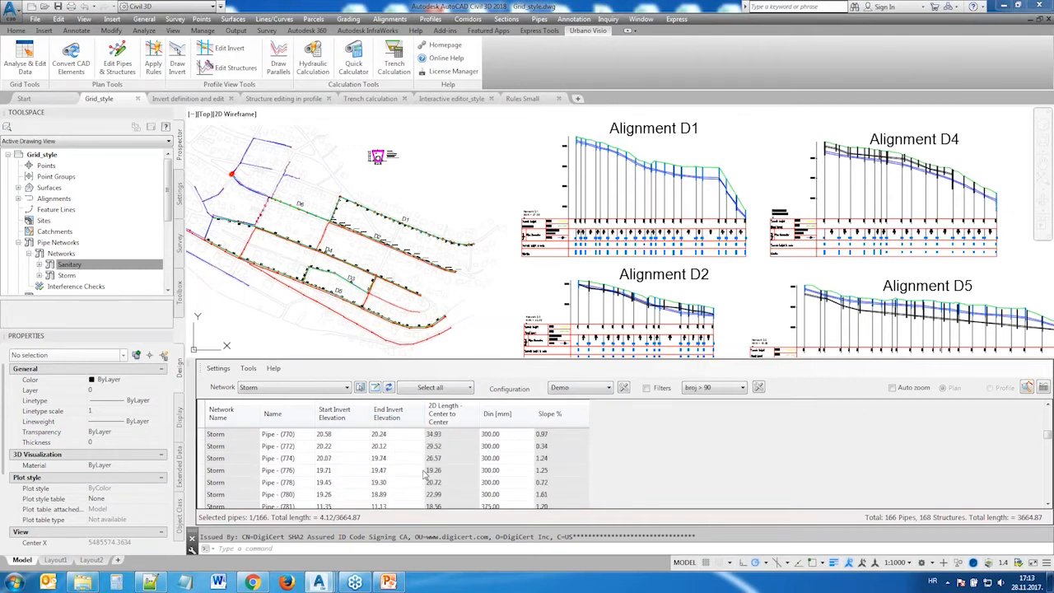
{"action": "scroll", "coordinate": [419, 467], "scroll_direction": "down", "scroll_amount": 7}
{"action": "scroll", "coordinate": [419, 463], "scroll_direction": "up", "scroll_amount": 15}
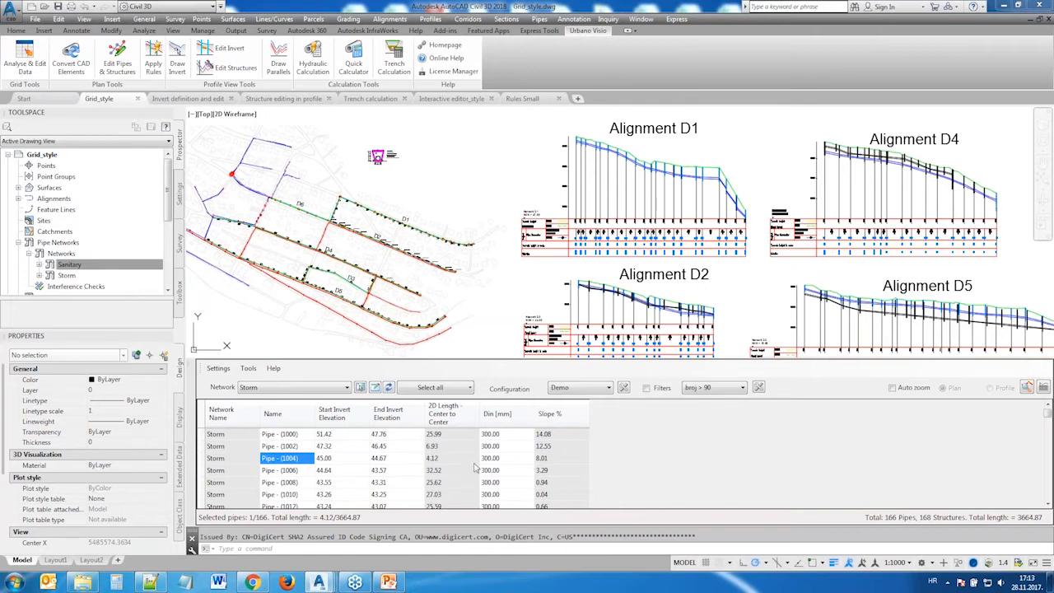
Limit the grid to the pipes at the eastern end of branch D1 using CAD selection, and highlight Pipe - (896)
{"action": "left_click", "coordinate": [470, 388]}
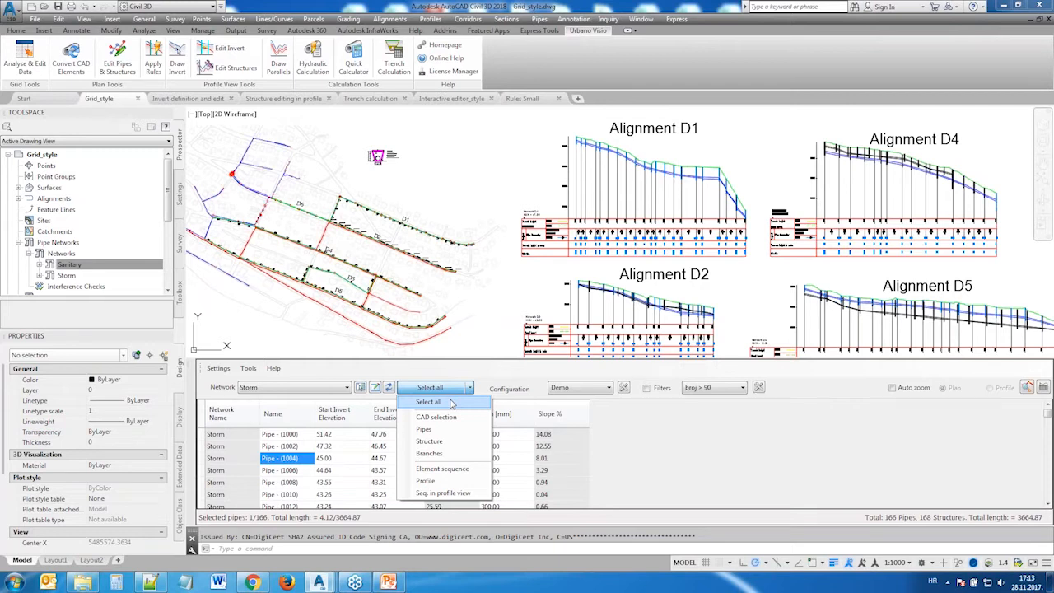
{"action": "left_click", "coordinate": [451, 418]}
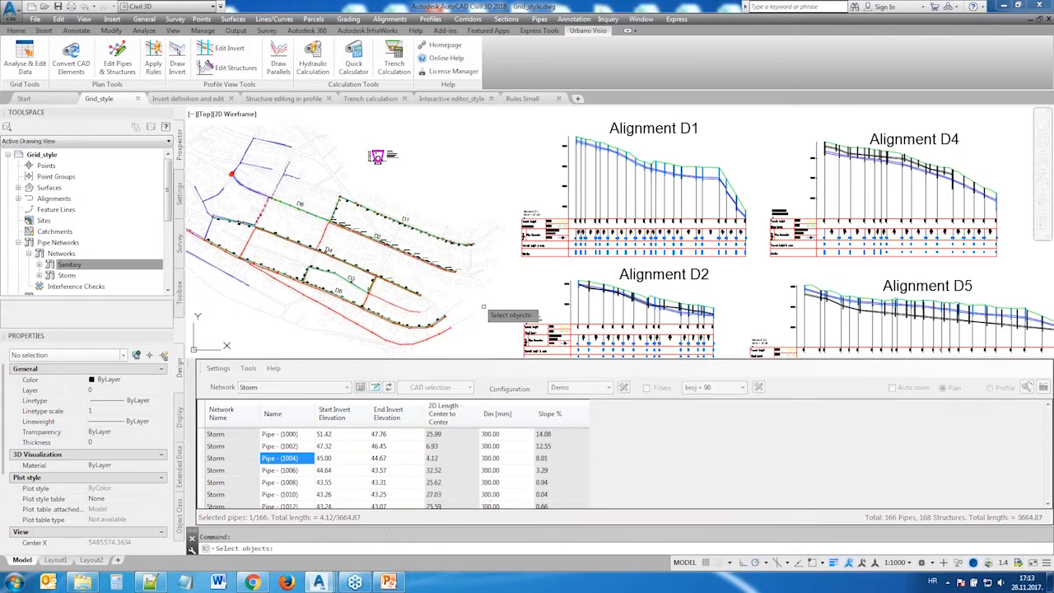
{"action": "scroll", "coordinate": [478, 239], "scroll_direction": "up", "scroll_amount": 5}
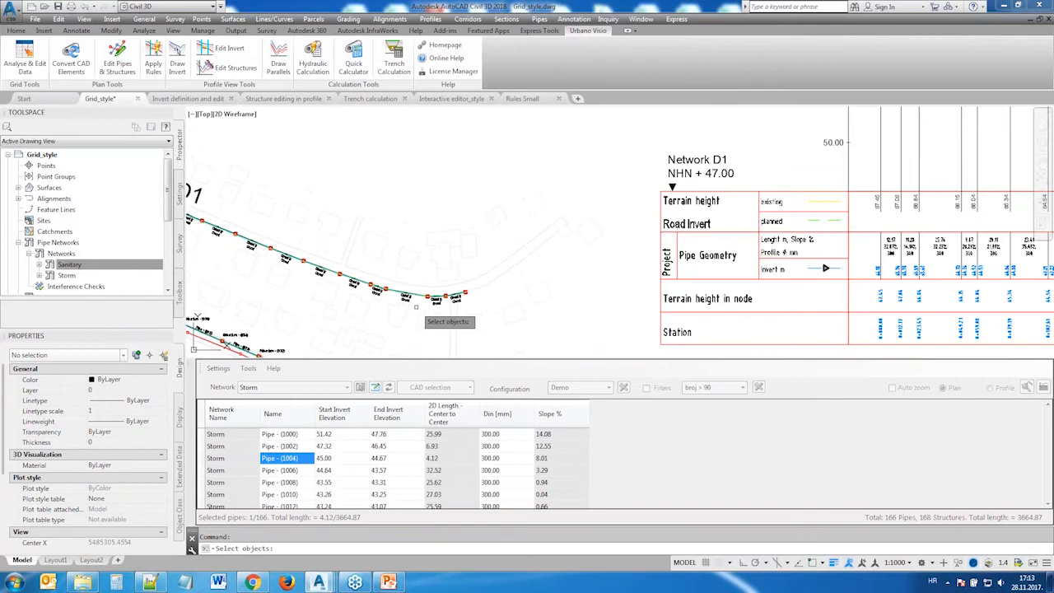
{"action": "scroll", "coordinate": [416, 311], "scroll_direction": "up", "scroll_amount": 3}
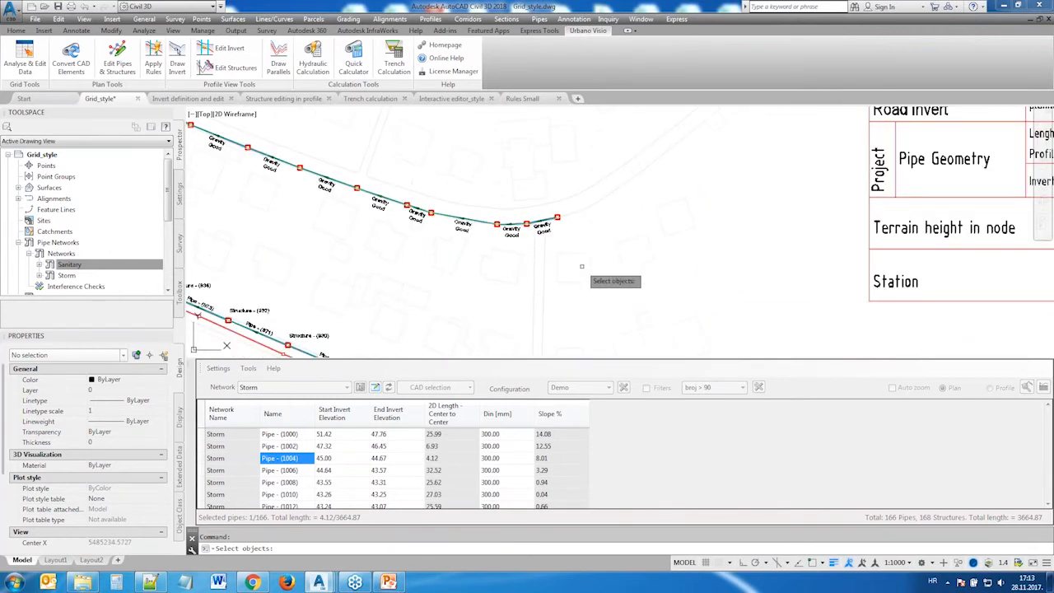
{"action": "left_click", "coordinate": [583, 266]}
{"action": "left_click", "coordinate": [293, 132]}
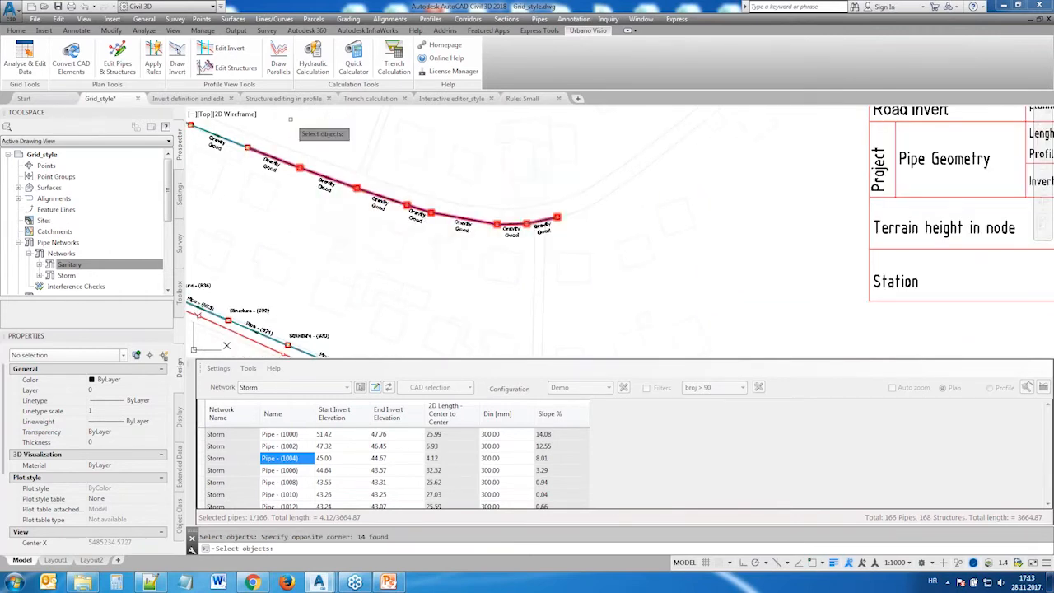
{"action": "key", "text": "Return"}
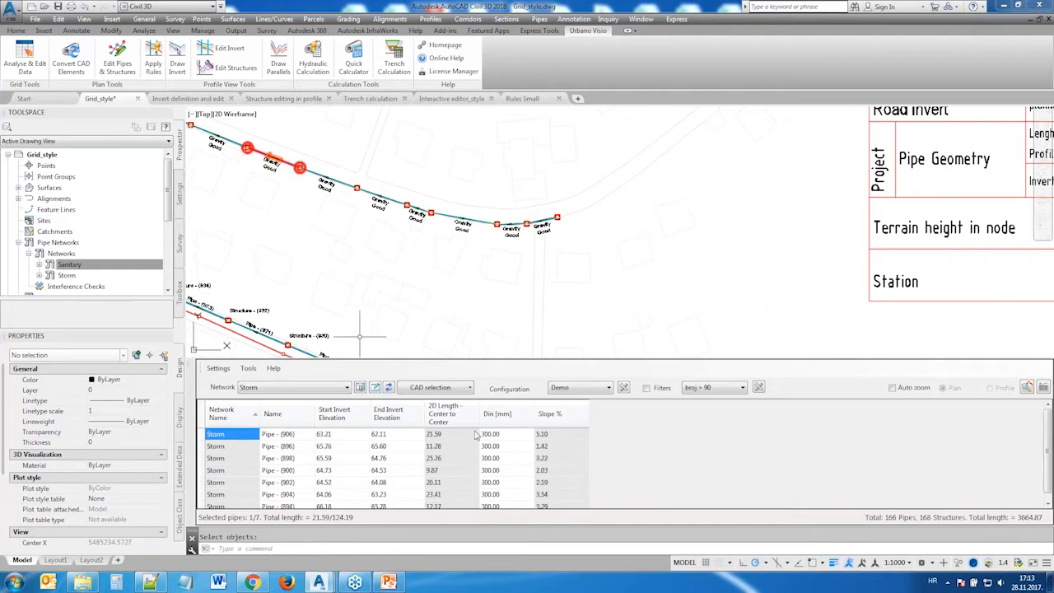
{"action": "left_click", "coordinate": [395, 446]}
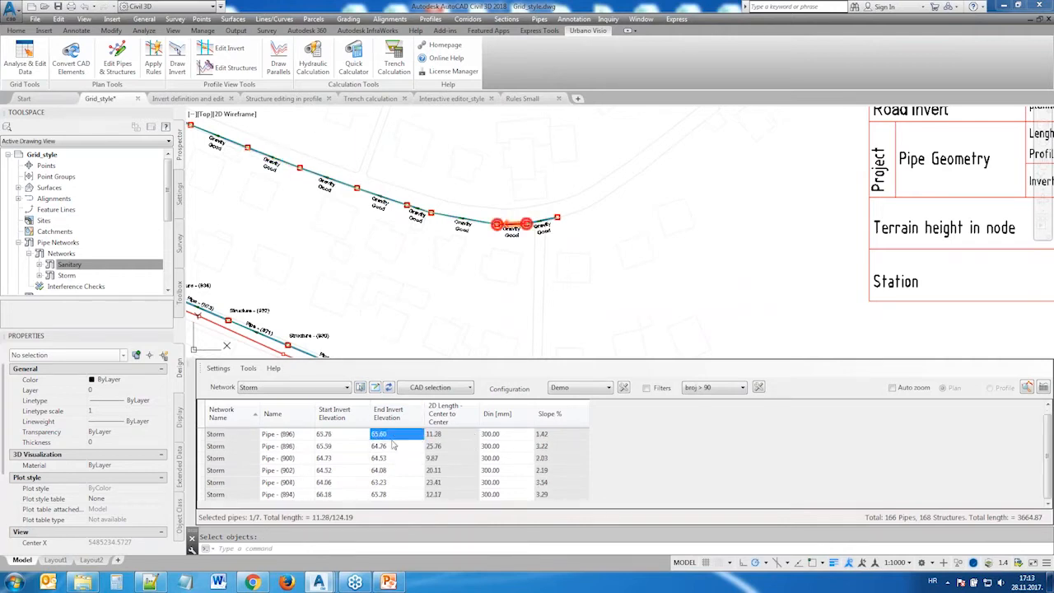
Limit the grid to four individually picked pipes at the eastern end of branch D1 using the Pipes selection
{"action": "left_click", "coordinate": [470, 388]}
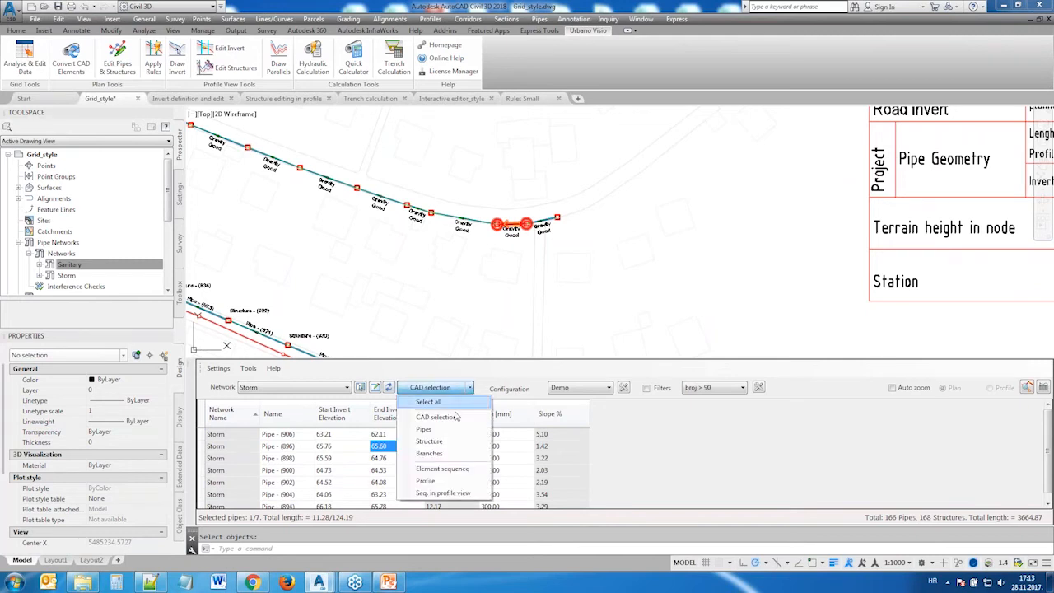
{"action": "left_click", "coordinate": [424, 429]}
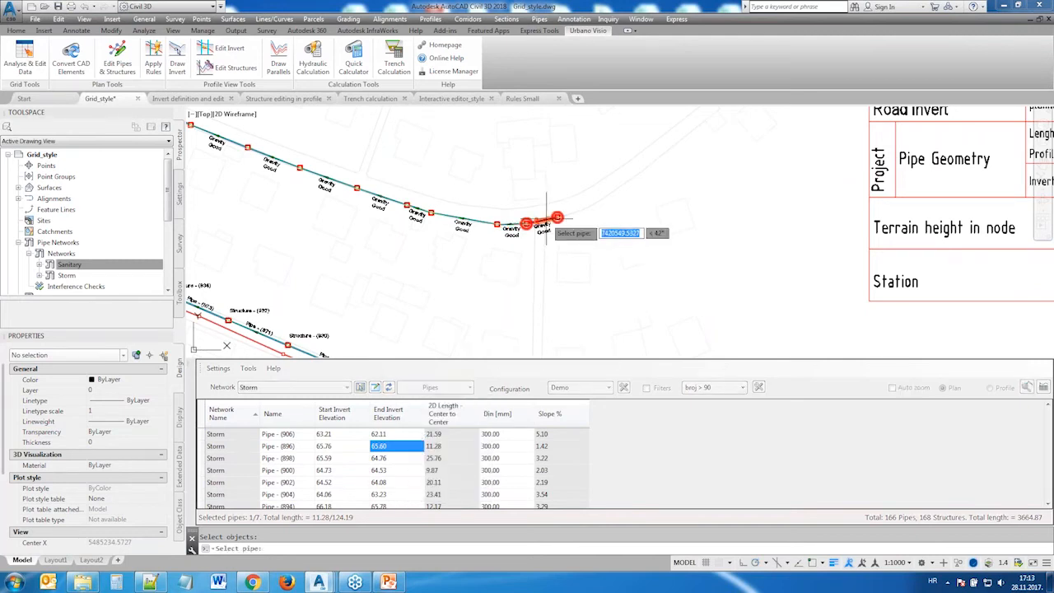
{"action": "scroll", "coordinate": [546, 223], "scroll_direction": "up", "scroll_amount": 3}
{"action": "scroll", "coordinate": [528, 247], "scroll_direction": "down", "scroll_amount": 1}
{"action": "left_click", "coordinate": [529, 242]}
{"action": "left_click", "coordinate": [484, 242]}
{"action": "left_click", "coordinate": [415, 233]}
{"action": "left_click", "coordinate": [335, 218]}
{"action": "key", "text": "Return"}
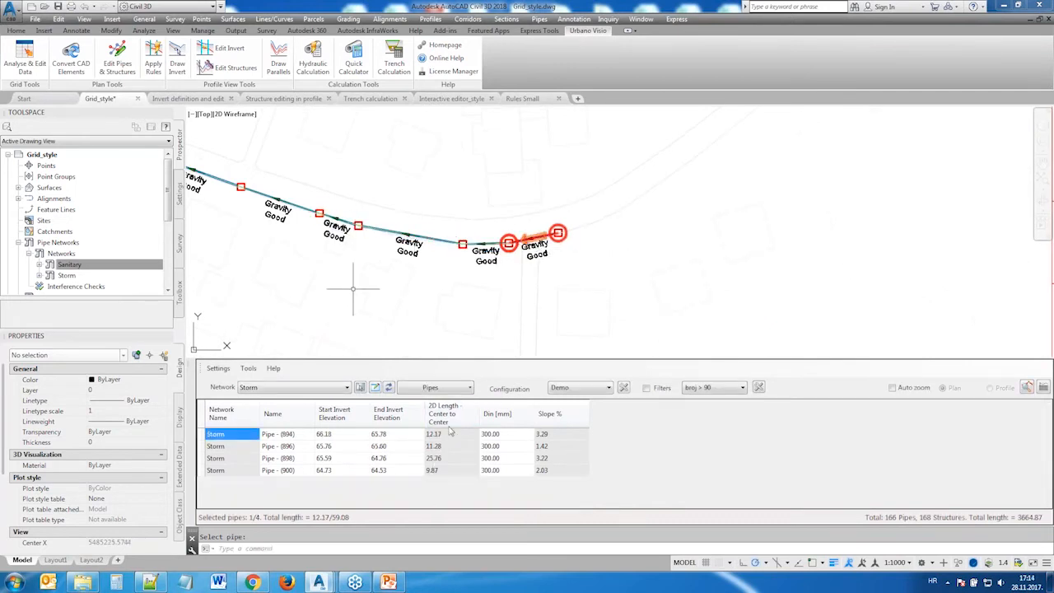
Show the pipes connected to two structures near the eastern end of branch D1 using the Structure selection
{"action": "left_click", "coordinate": [471, 393]}
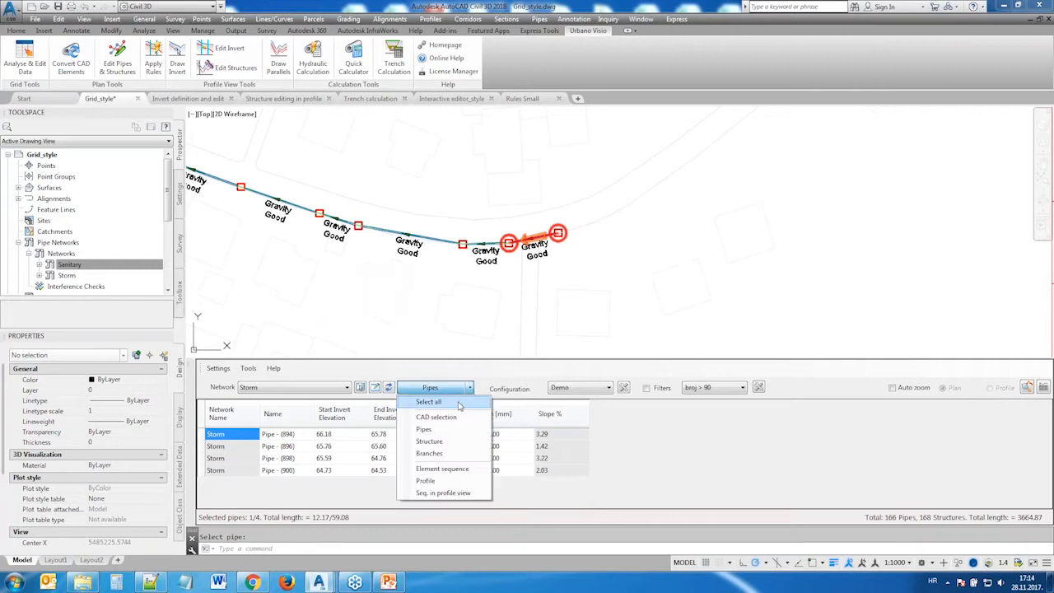
{"action": "left_click", "coordinate": [437, 442]}
{"action": "left_click", "coordinate": [463, 244]}
{"action": "left_click", "coordinate": [359, 226]}
{"action": "key", "text": "Return"}
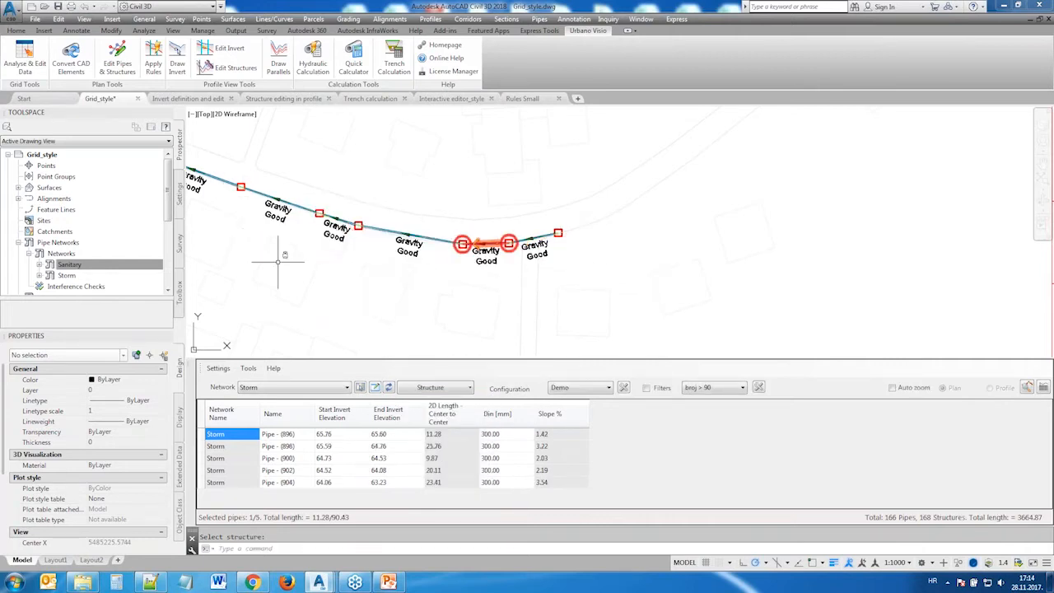
Limit the grid to the whole D2 branch using the Branches selection
{"action": "left_click", "coordinate": [471, 387]}
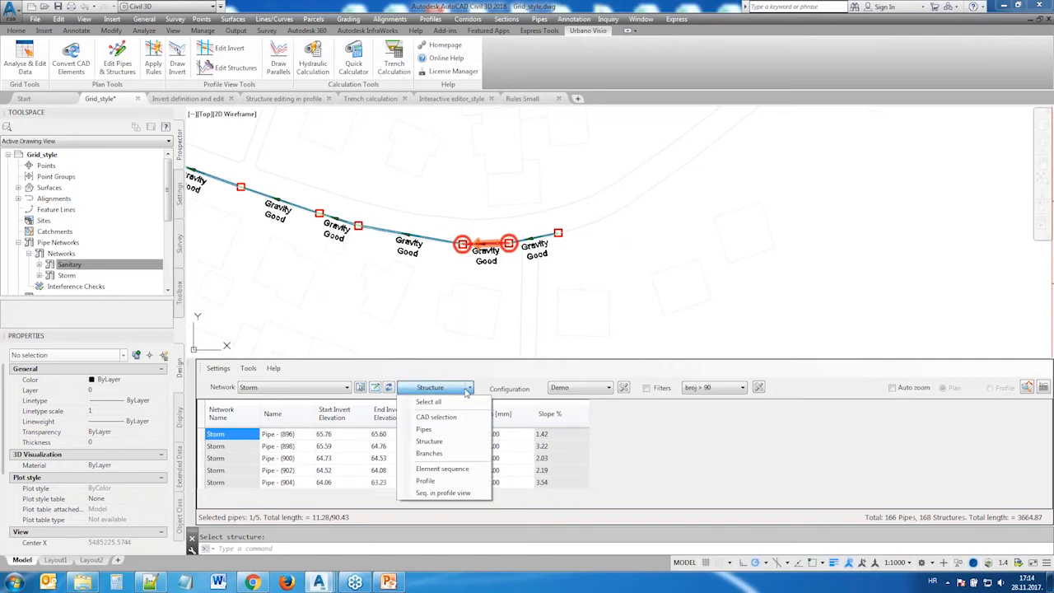
{"action": "left_click", "coordinate": [429, 453]}
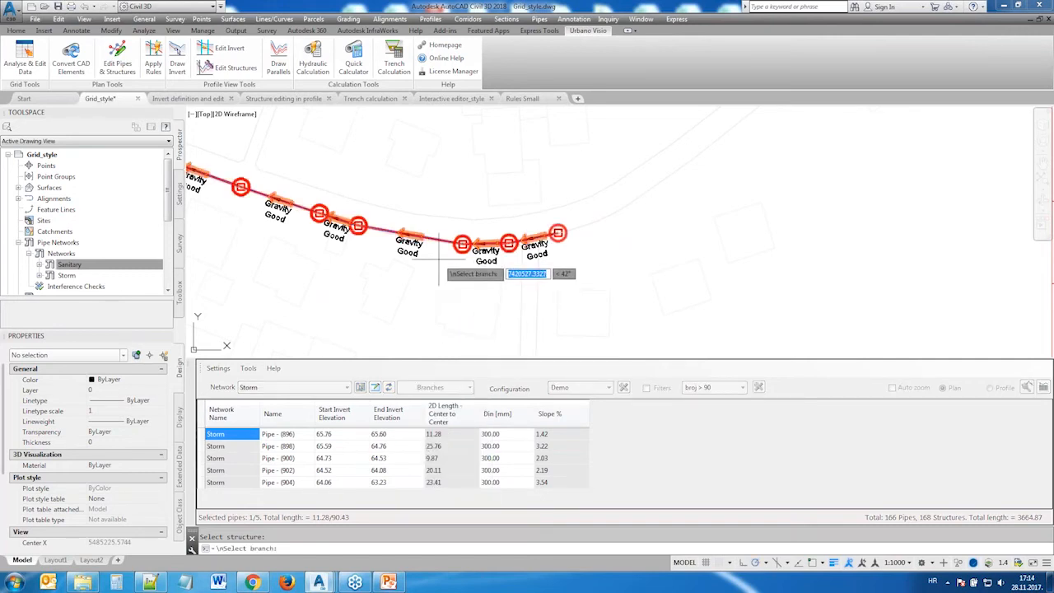
{"action": "scroll", "coordinate": [320, 267], "scroll_direction": "down", "scroll_amount": 5}
{"action": "mouse_move", "coordinate": [293, 254]}
{"action": "middle_mouse_down"}
{"action": "mouse_move", "coordinate": [453, 245]}
{"action": "mouse_move", "coordinate": [600, 255]}
{"action": "middle_mouse_up"}
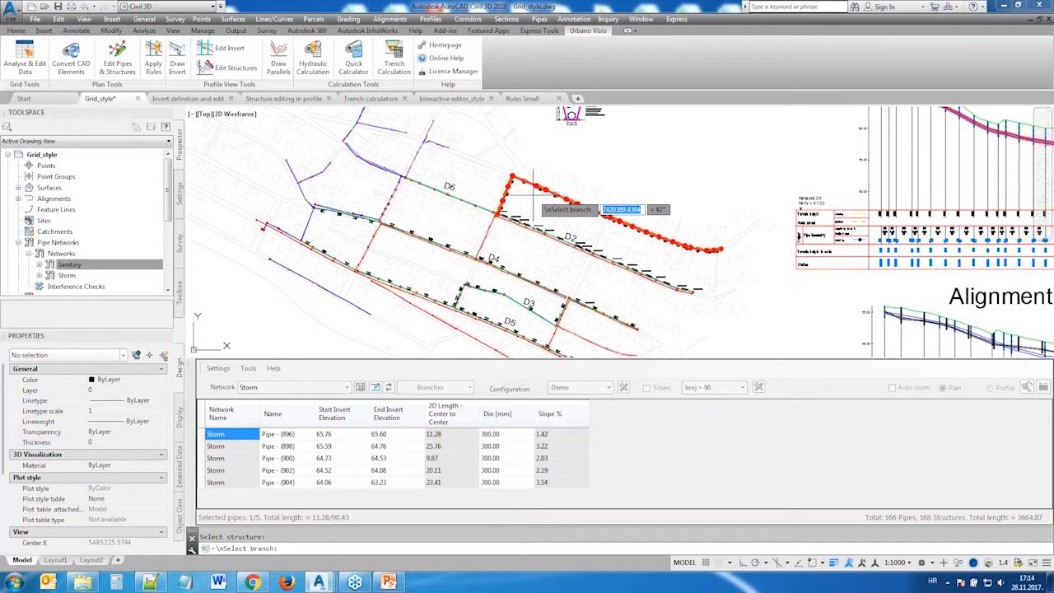
{"action": "left_click", "coordinate": [534, 193]}
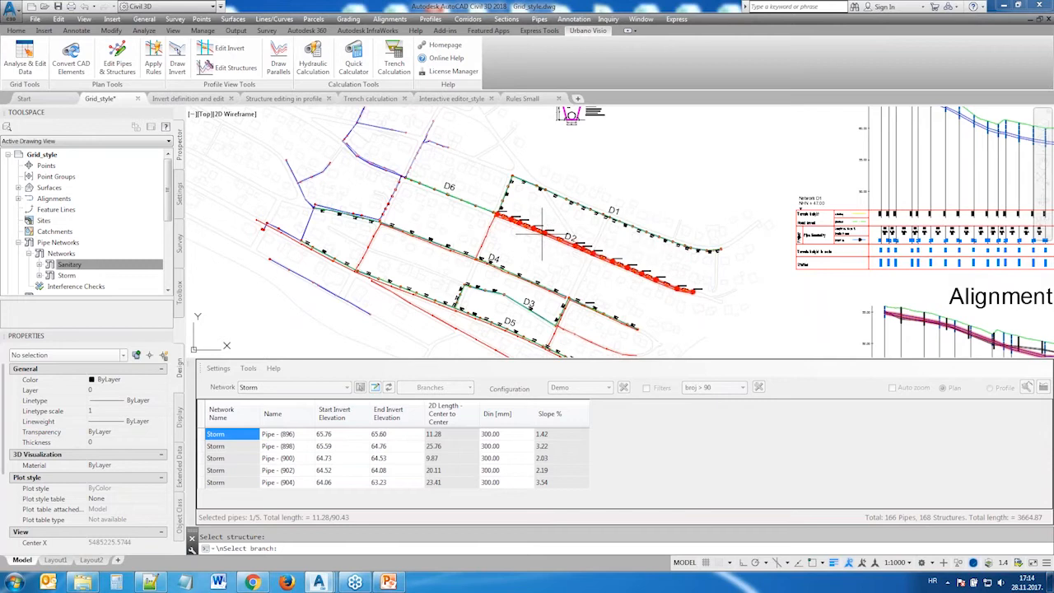
{"action": "left_click", "coordinate": [541, 234]}
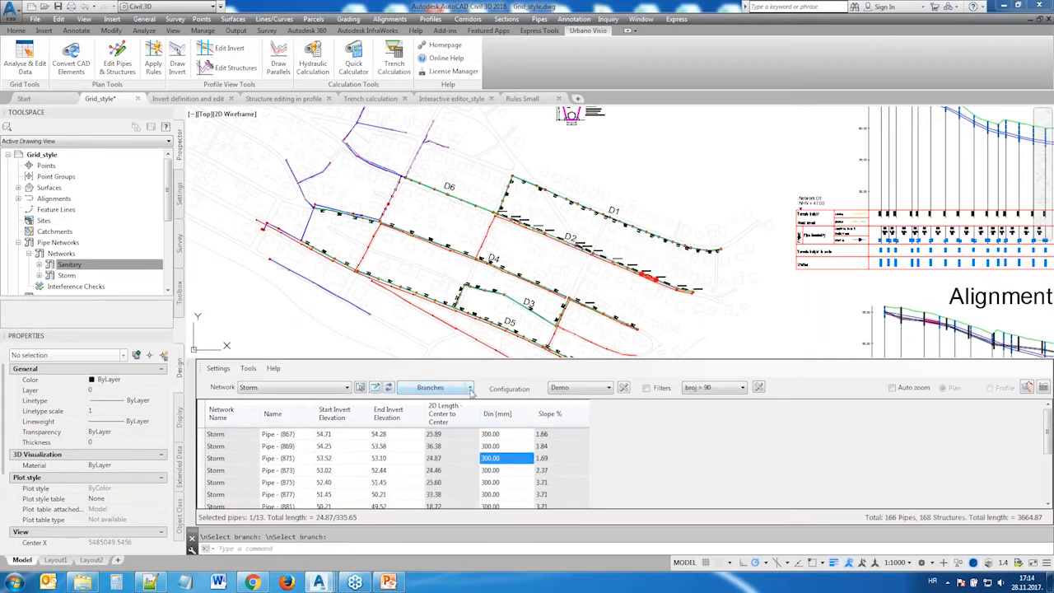
Select the element sequence from the structure between Pipe - (877) and Pipe - (881) on D2 to the side branch beyond D6
{"action": "left_click", "coordinate": [471, 388]}
{"action": "left_click", "coordinate": [443, 469]}
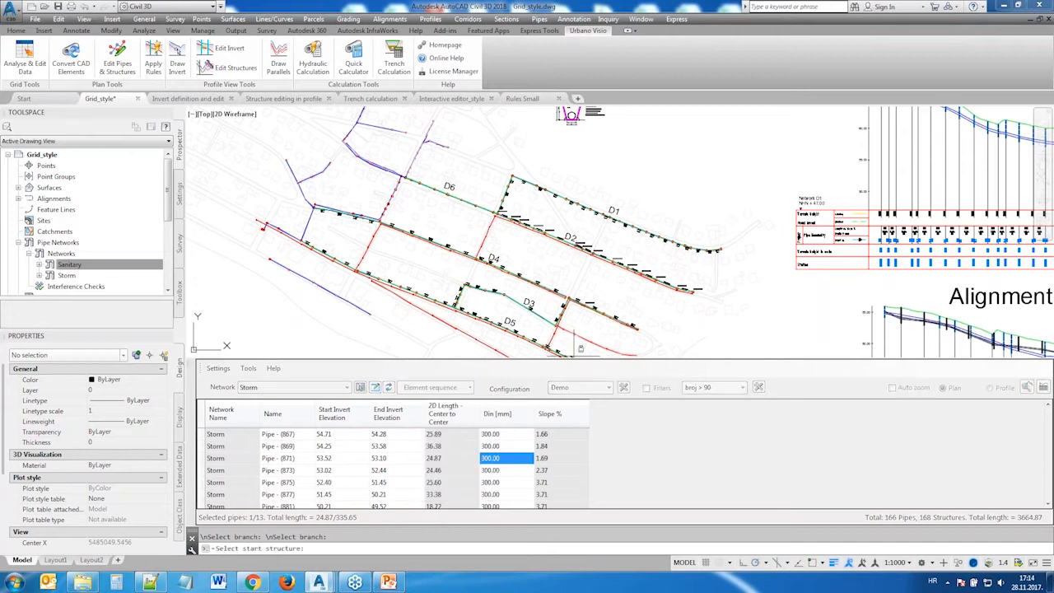
{"action": "scroll", "coordinate": [640, 247], "scroll_direction": "up", "scroll_amount": 8}
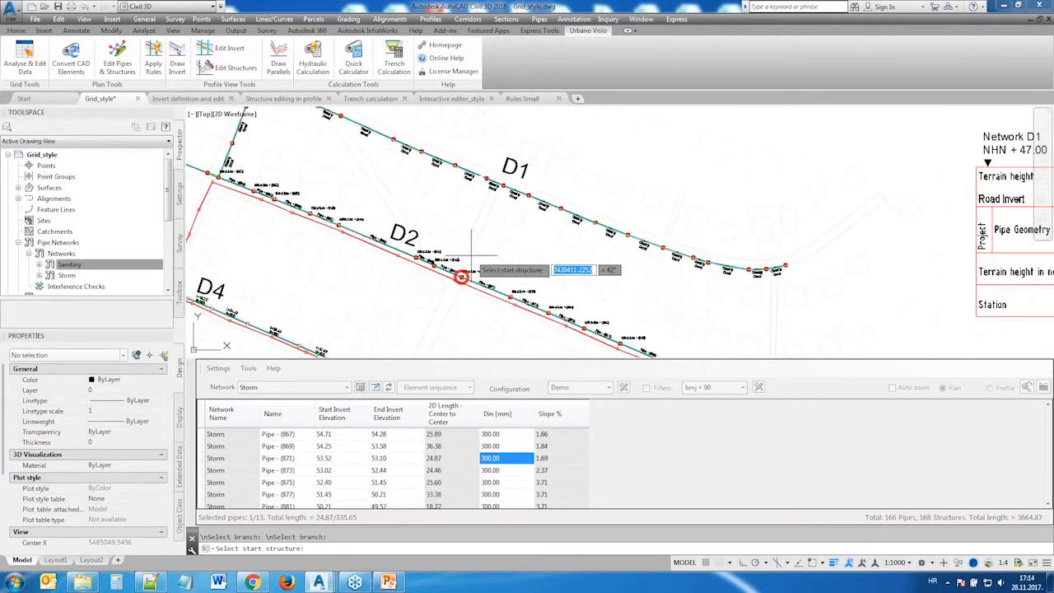
{"action": "left_click", "coordinate": [467, 319]}
{"action": "scroll", "coordinate": [474, 297], "scroll_direction": "down", "scroll_amount": 8}
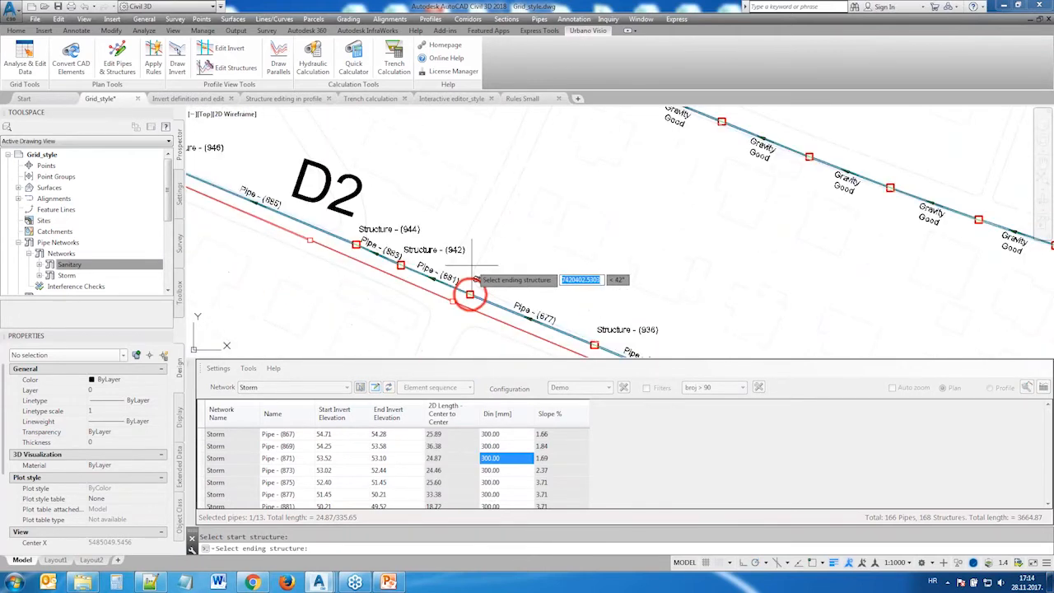
{"action": "middle_click_drag", "start_coordinate": [289, 200], "coordinate": [761, 398]}
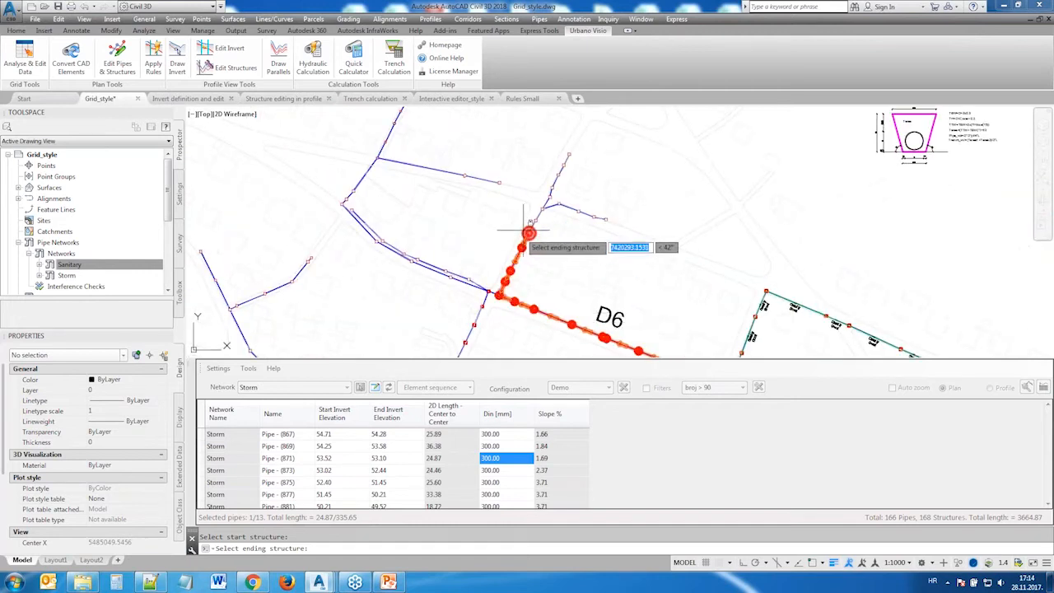
{"action": "left_click", "coordinate": [593, 217]}
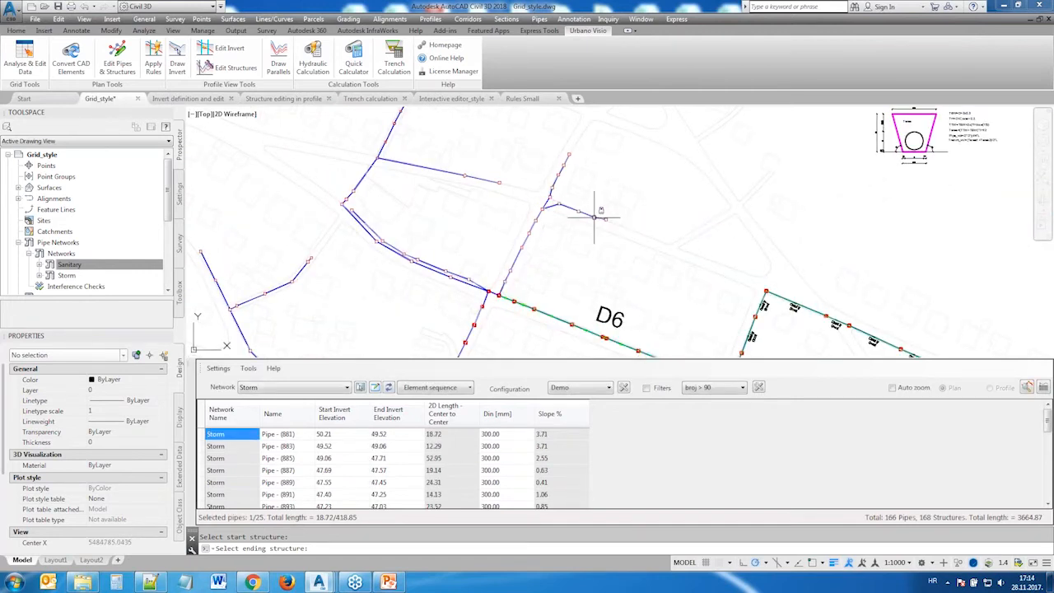
Select another element sequence by picking its start and ending structures in the Alignment D1 profile view
{"action": "left_click", "coordinate": [452, 388]}
{"action": "scroll", "coordinate": [685, 314], "scroll_direction": "down", "scroll_amount": 7}
{"action": "mouse_move", "coordinate": [875, 279]}
{"action": "middle_mouse_down"}
{"action": "mouse_move", "coordinate": [802, 280]}
{"action": "mouse_move", "coordinate": [528, 221]}
{"action": "middle_mouse_up"}
{"action": "scroll", "coordinate": [647, 206], "scroll_direction": "up", "scroll_amount": 5}
{"action": "left_click", "coordinate": [450, 216]}
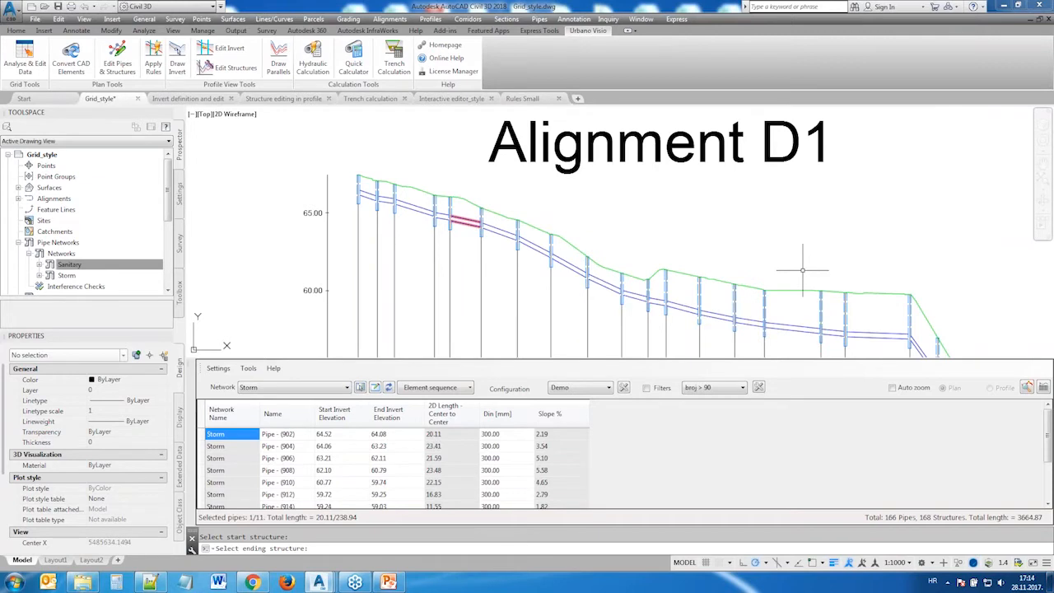
Limit the grid to the pipes in the Alignment D1 profile view using the Profile selection
{"action": "left_click", "coordinate": [467, 387]}
{"action": "left_click", "coordinate": [435, 480]}
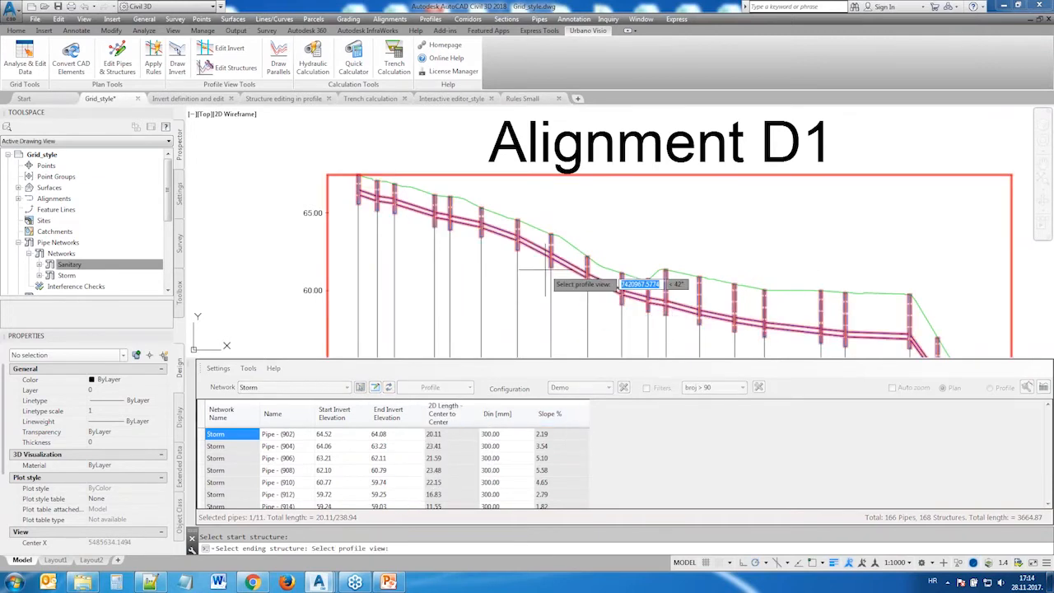
{"action": "scroll", "coordinate": [545, 269], "scroll_direction": "down", "scroll_amount": 4}
{"action": "scroll", "coordinate": [545, 269], "scroll_direction": "down", "scroll_amount": 3}
{"action": "mouse_move", "coordinate": [651, 275]}
{"action": "middle_mouse_down"}
{"action": "mouse_move", "coordinate": [658, 206]}
{"action": "mouse_move", "coordinate": [740, 158]}
{"action": "middle_mouse_up"}
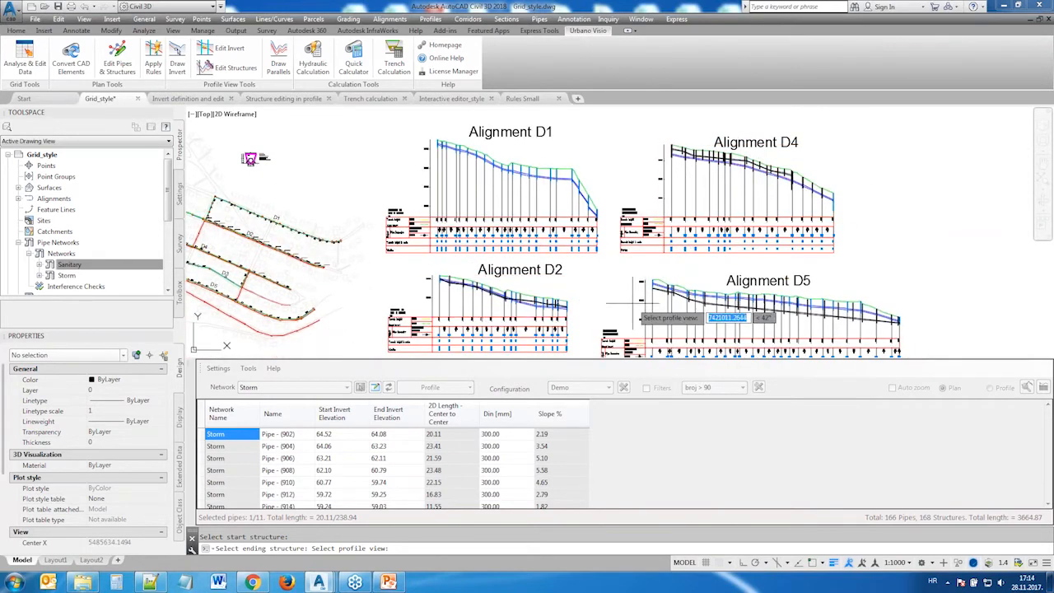
{"action": "left_click", "coordinate": [560, 208]}
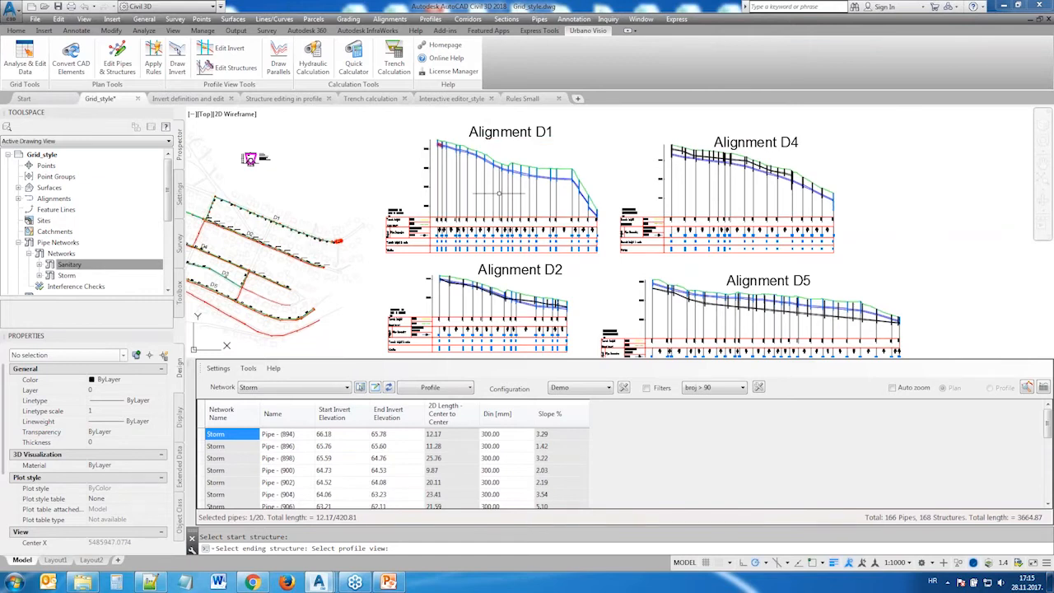
Step through the listed pipes from Pipe - (894) downward, checking each one's highlight in plan and in the Alignment D1 profile
{"action": "left_click", "coordinate": [277, 435]}
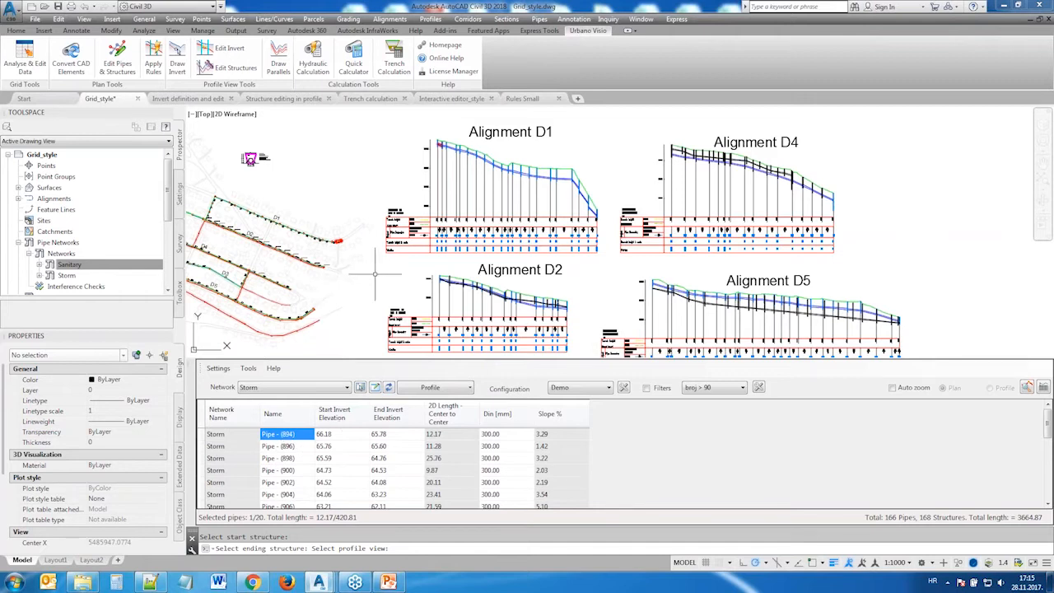
{"action": "scroll", "coordinate": [374, 274], "scroll_direction": "up", "scroll_amount": 2}
{"action": "mouse_move", "coordinate": [375, 252]}
{"action": "middle_mouse_down"}
{"action": "mouse_move", "coordinate": [375, 320]}
{"action": "mouse_move", "coordinate": [380, 291]}
{"action": "middle_mouse_up"}
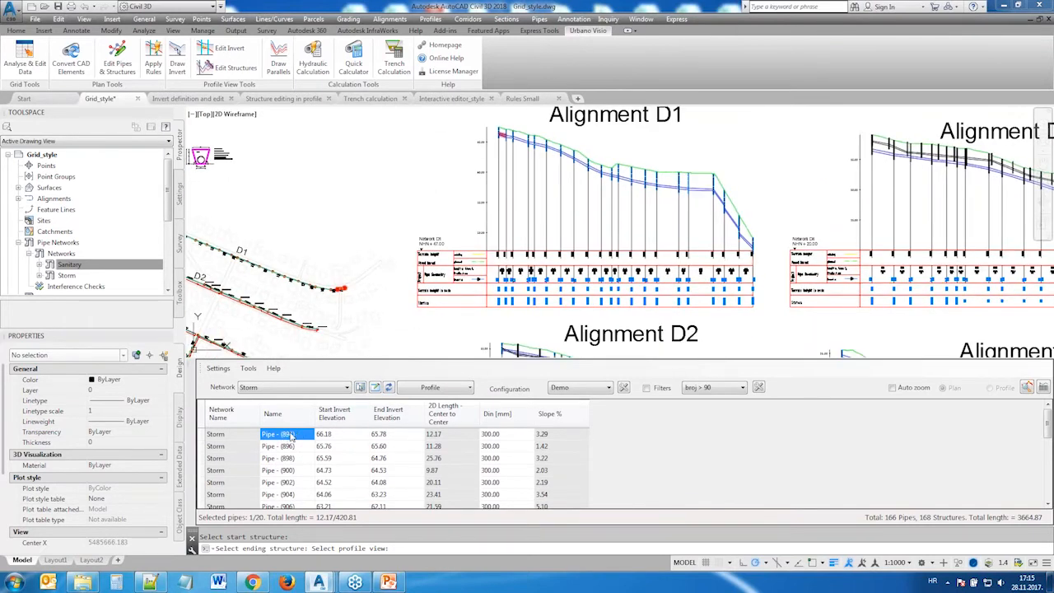
{"action": "key", "text": "Down"}
{"action": "key", "text": "Down"}
{"action": "key", "text": "Down"}
{"action": "key", "text": "Down"}
{"action": "key", "text": "Down"}
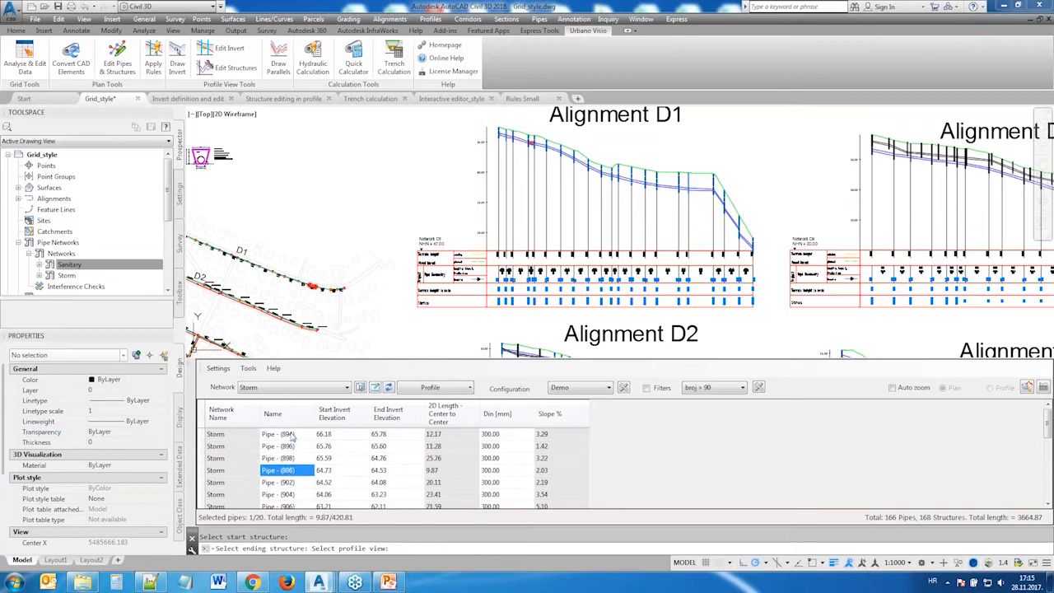
Step through the listed pipes down to Pipe - (916) and back to Pipe - (908), checking their highlights along D1 in plan
{"action": "key", "text": "Down"}
{"action": "key", "text": "Down"}
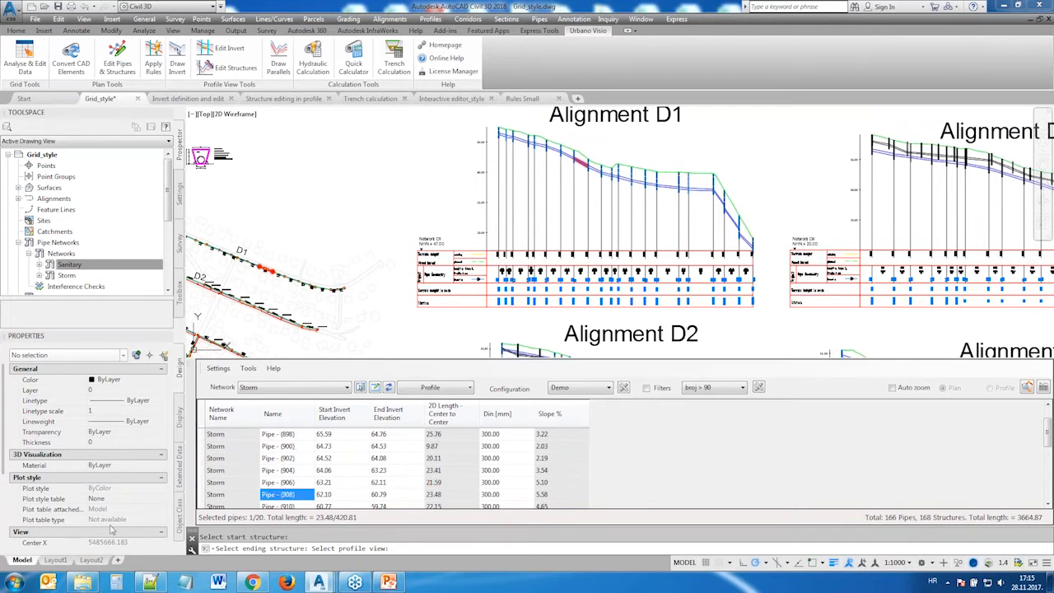
{"action": "middle_click_drag", "start_coordinate": [324, 299], "coordinate": [520, 270]}
{"action": "scroll", "coordinate": [455, 231], "scroll_direction": "up", "scroll_amount": 6}
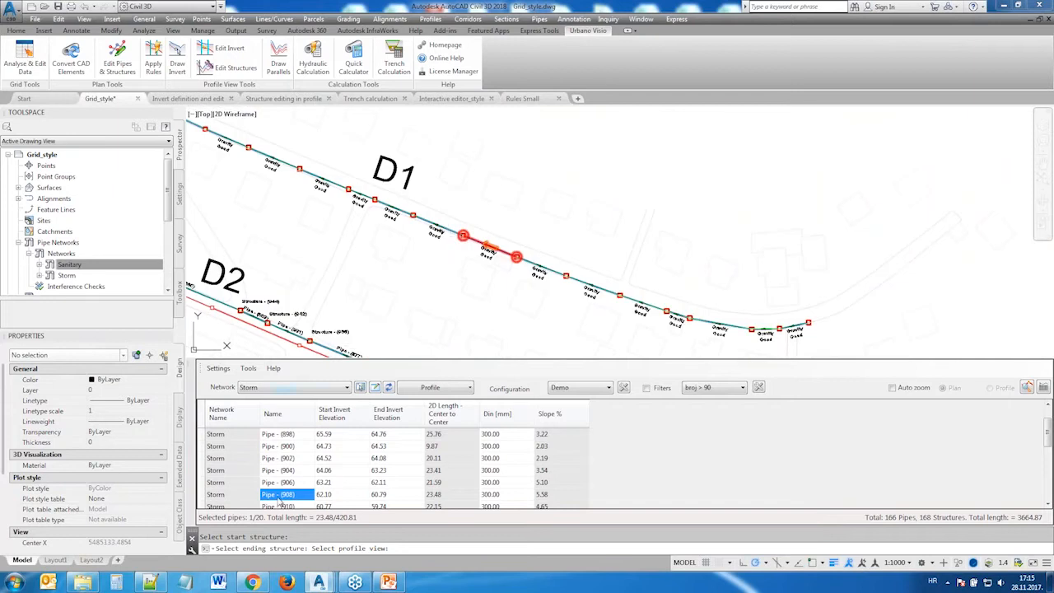
{"action": "key", "text": "Down"}
{"action": "key", "text": "Down"}
{"action": "key", "text": "Down"}
{"action": "key", "text": "Down"}
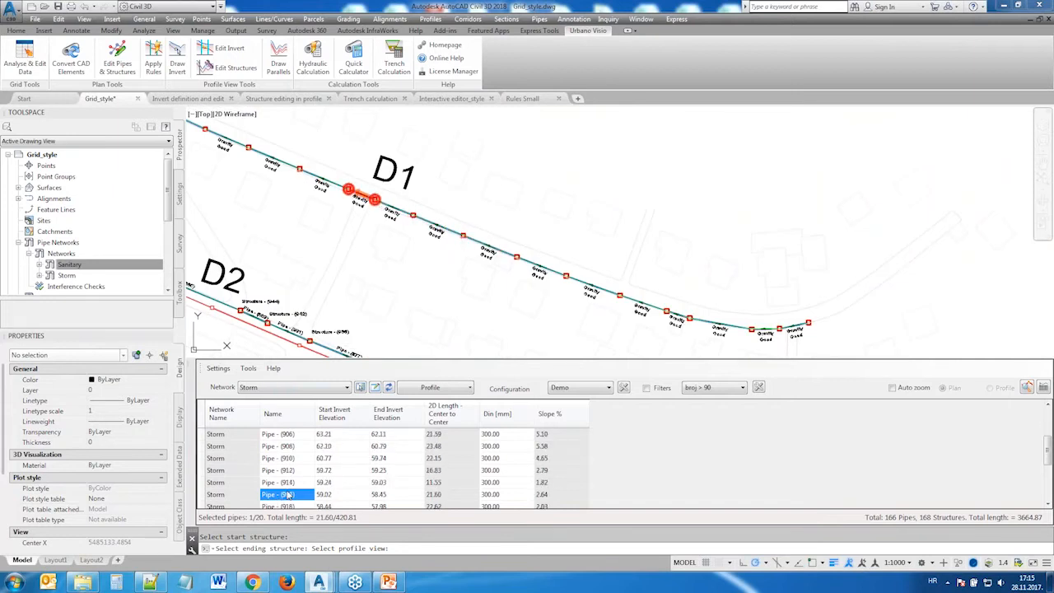
{"action": "key", "text": "Up"}
{"action": "key", "text": "Up"}
{"action": "key", "text": "Up"}
{"action": "key", "text": "Up"}
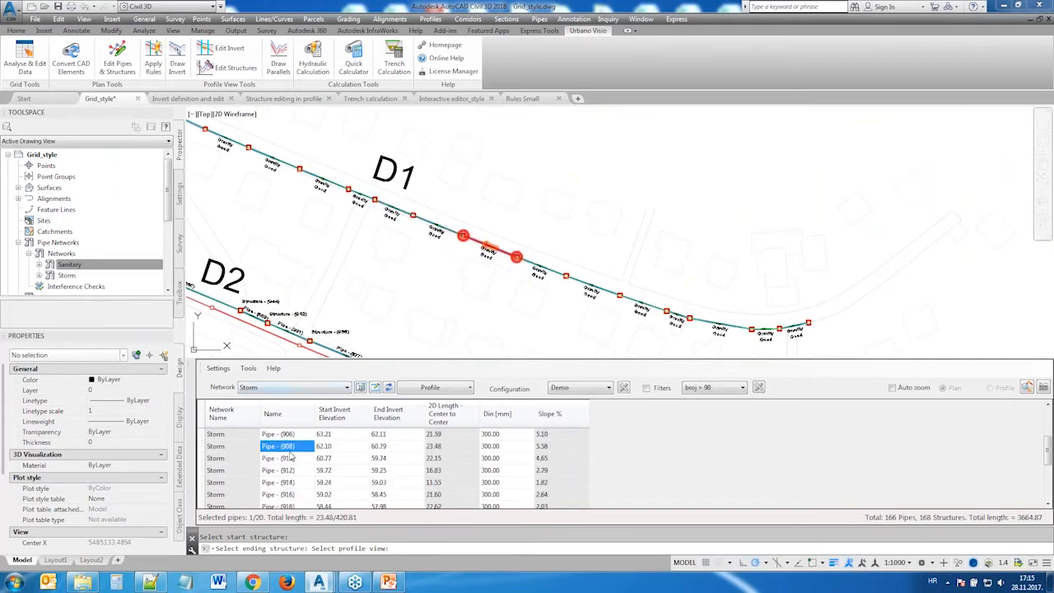
Zoom to Pipe - (908) in the profile view and then in the plan layout
{"action": "right_click", "coordinate": [291, 452]}
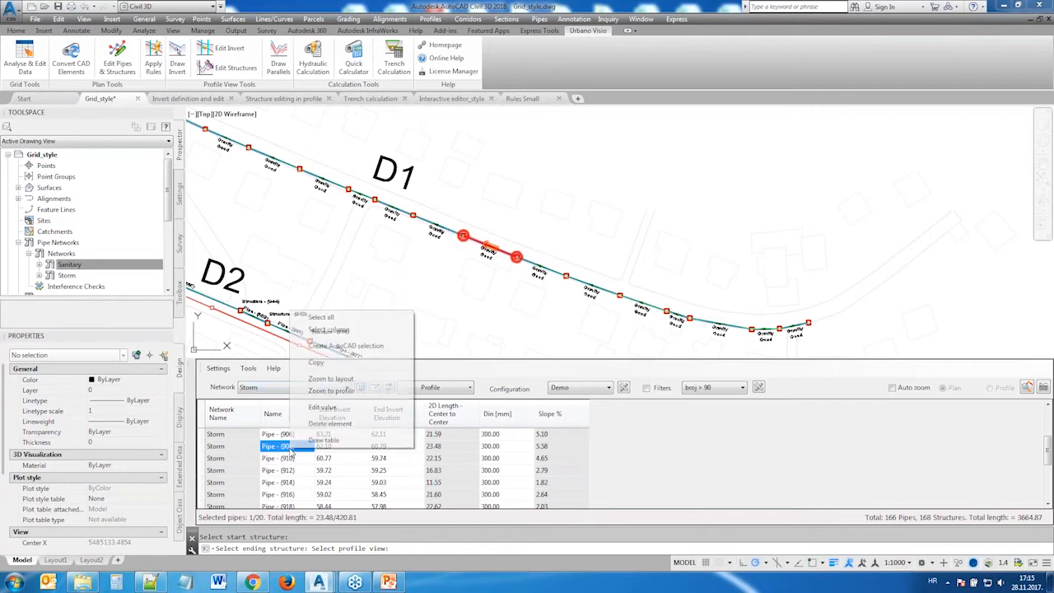
{"action": "left_click", "coordinate": [336, 391]}
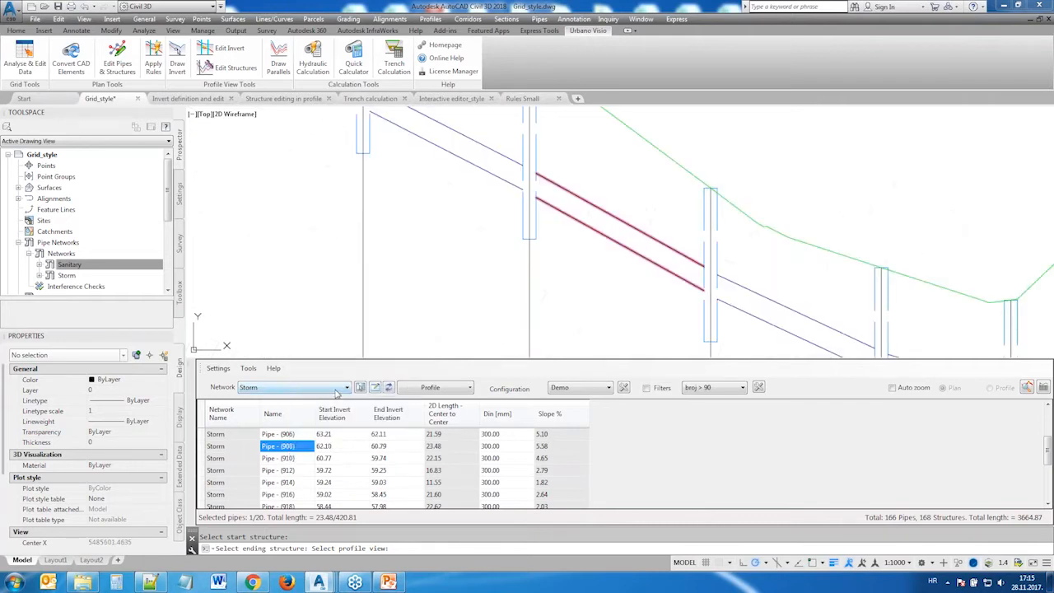
{"action": "right_click", "coordinate": [305, 449]}
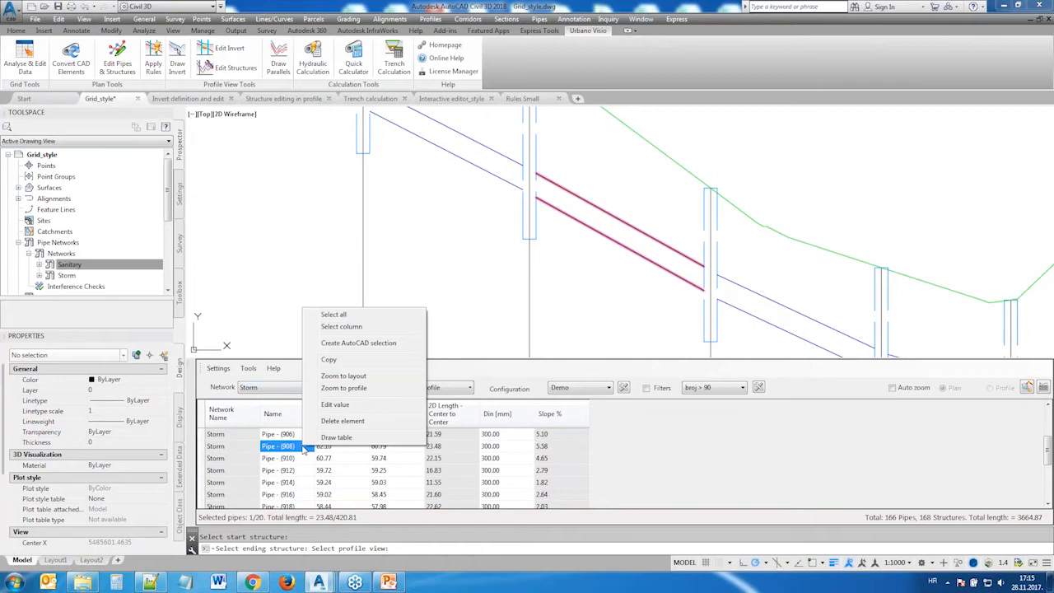
{"action": "left_click", "coordinate": [332, 378]}
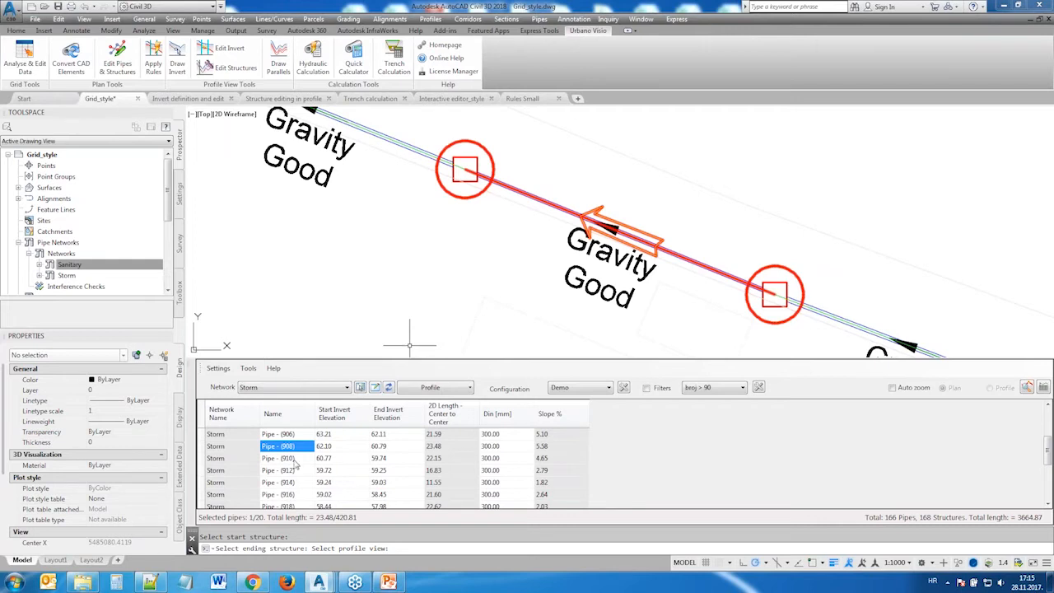
Select Pipe - (908) through Pipe - (916), zoom to them in plan and profile, and reduce the selection to Pipe - (912)
{"action": "left_click_drag", "start_coordinate": [285, 447], "coordinate": [469, 505]}
{"action": "right_click", "coordinate": [431, 470]}
{"action": "left_click", "coordinate": [467, 398]}
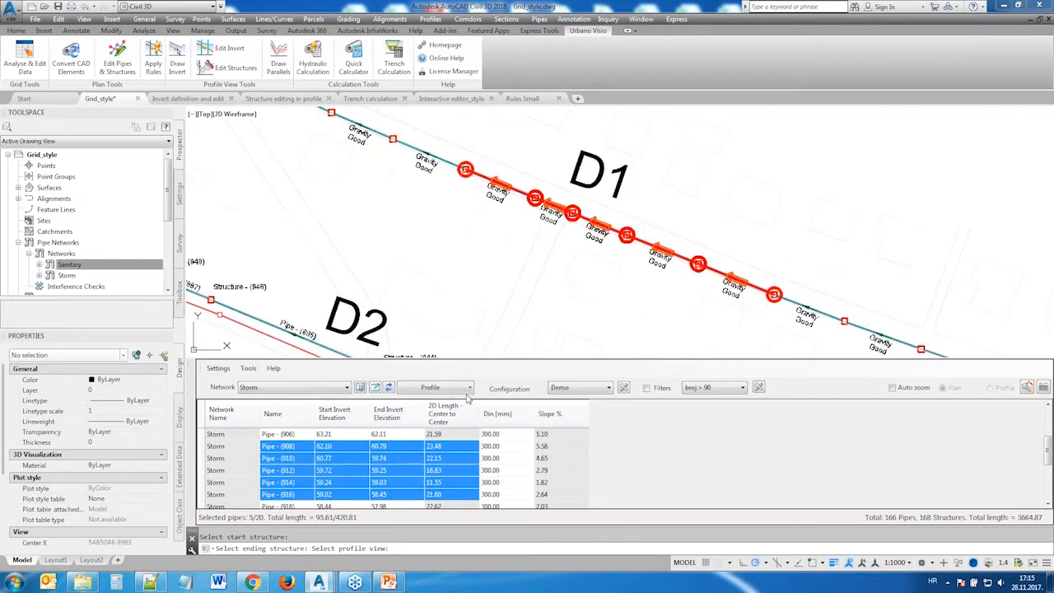
{"action": "right_click", "coordinate": [385, 467]}
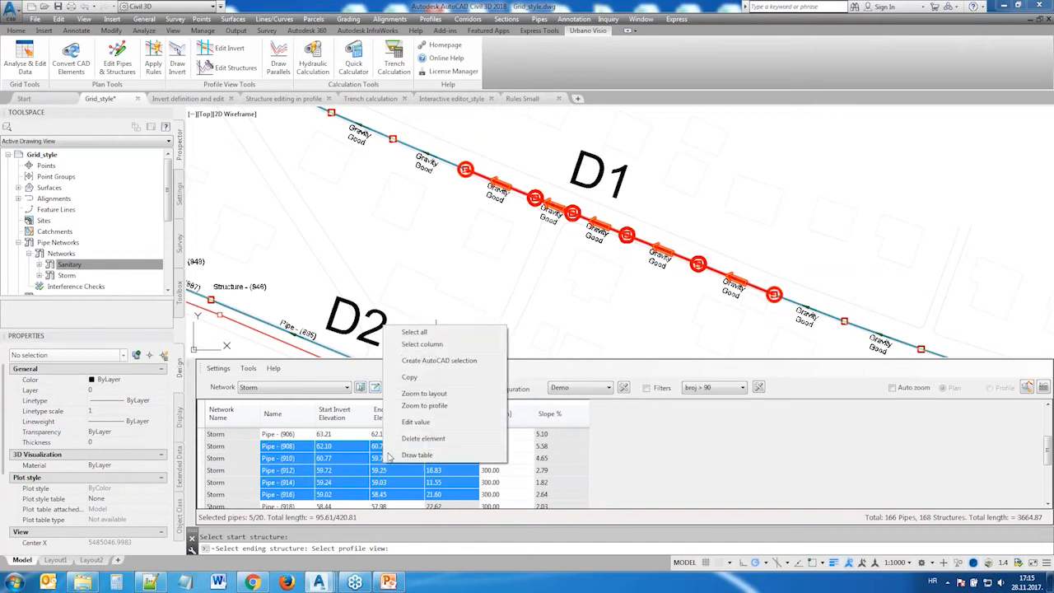
{"action": "left_click", "coordinate": [424, 406]}
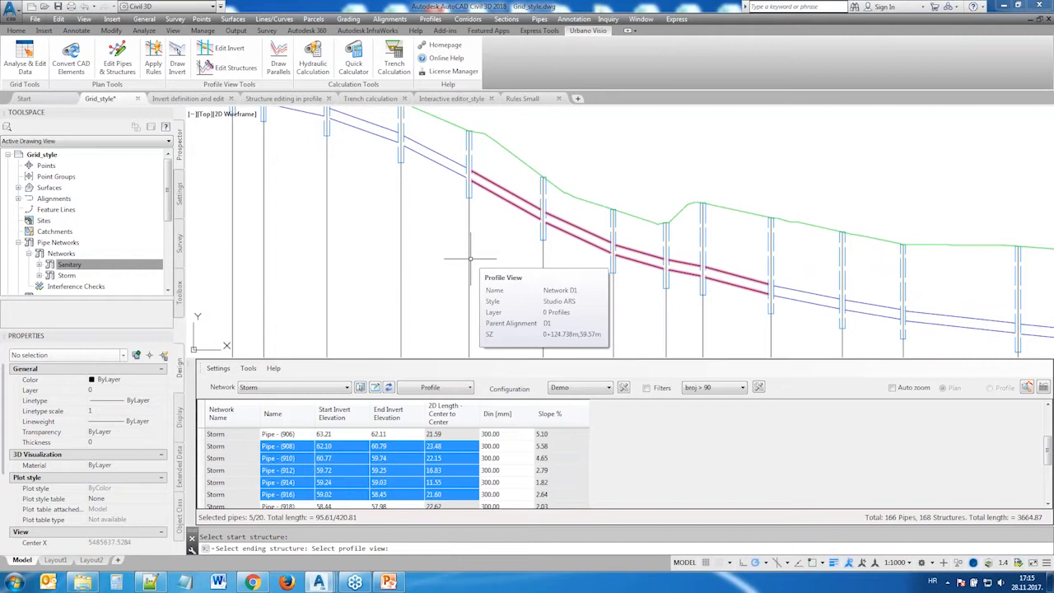
{"action": "left_click", "coordinate": [396, 469]}
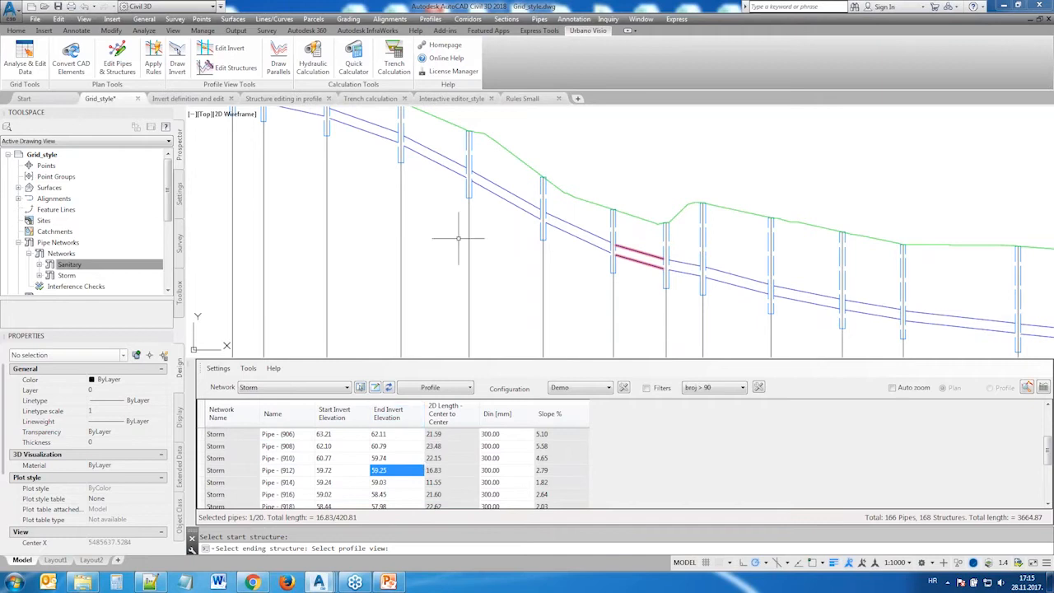
Switch the grid to the 2 Structure Geometry configuration
{"action": "scroll", "coordinate": [531, 258], "scroll_direction": "down", "scroll_amount": 4}
{"action": "scroll", "coordinate": [531, 257], "scroll_direction": "down", "scroll_amount": 2}
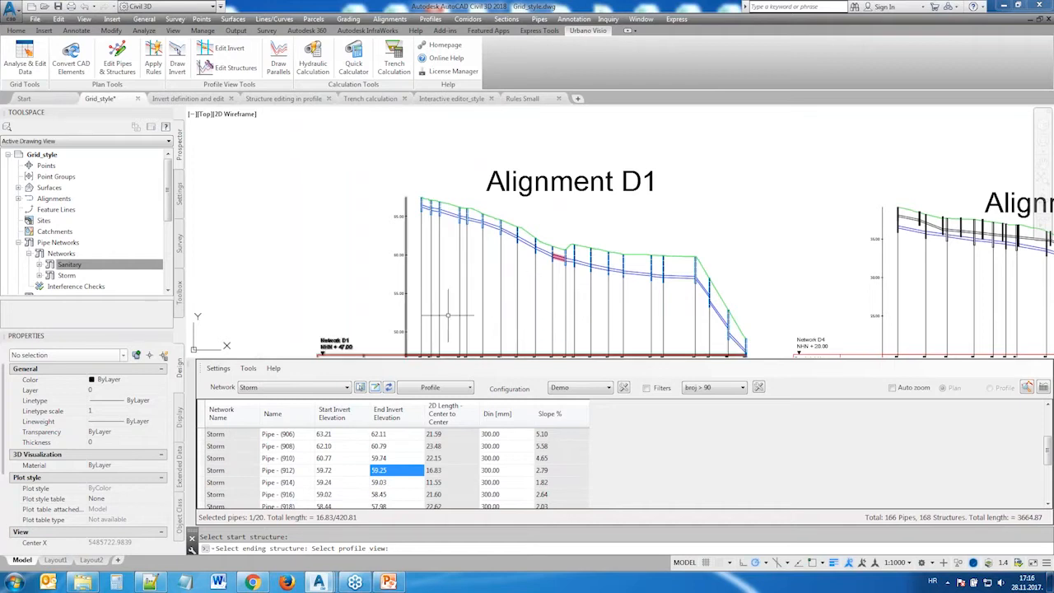
{"action": "left_click", "coordinate": [570, 390]}
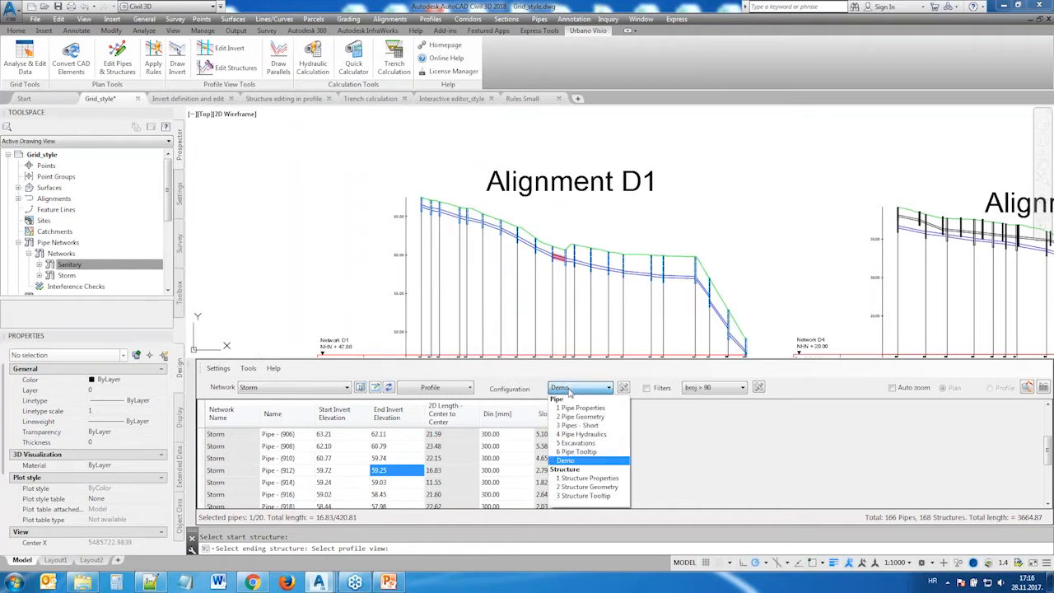
{"action": "left_click", "coordinate": [588, 487]}
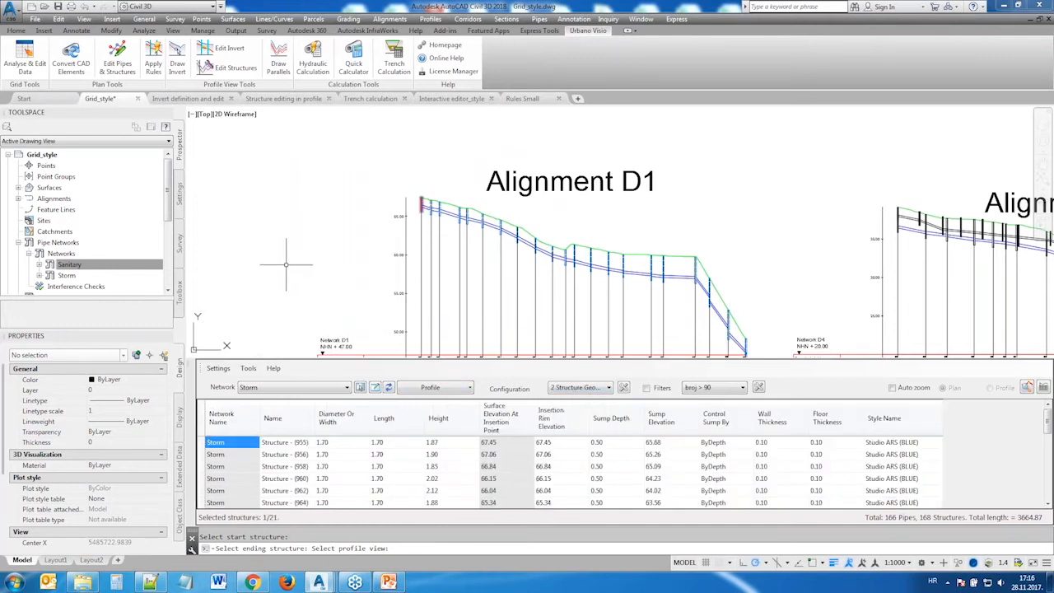
Limit the grid to the structures of the D2 branch running through Pipe - (867) using the Branches selection
{"action": "scroll", "coordinate": [287, 263], "scroll_direction": "down", "scroll_amount": 5}
{"action": "middle_click_drag", "start_coordinate": [296, 266], "coordinate": [416, 272]}
{"action": "scroll", "coordinate": [473, 297], "scroll_direction": "up", "scroll_amount": 8}
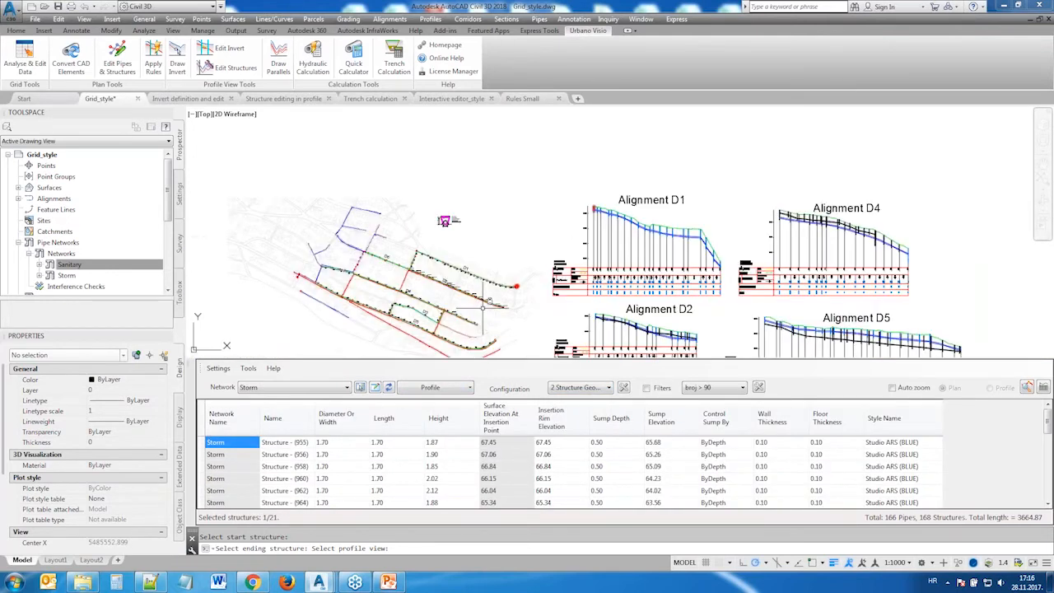
{"action": "scroll", "coordinate": [474, 297], "scroll_direction": "down", "scroll_amount": 1}
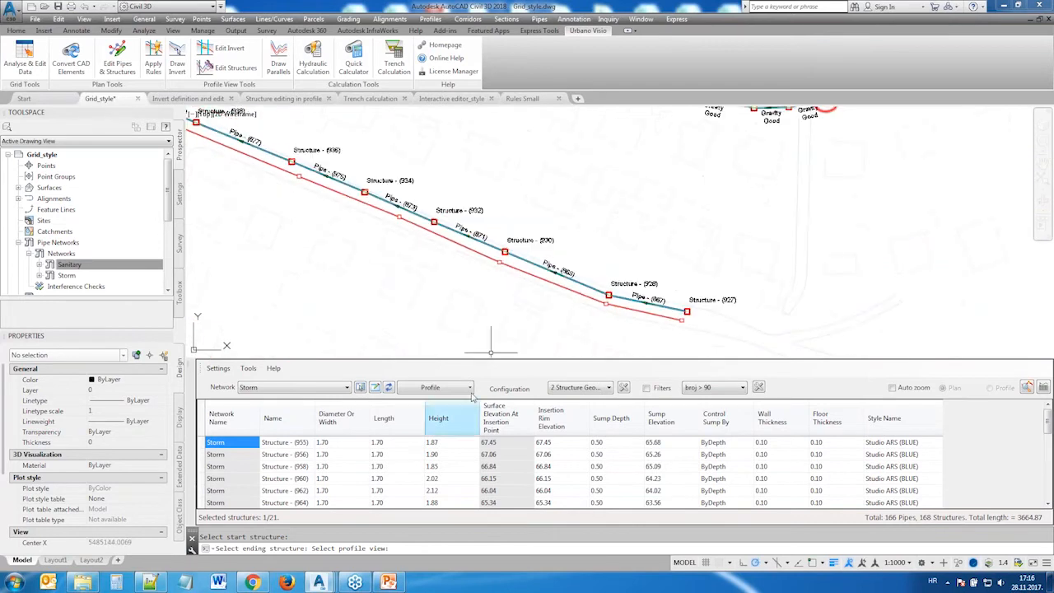
{"action": "left_click", "coordinate": [435, 387]}
{"action": "left_click", "coordinate": [436, 454]}
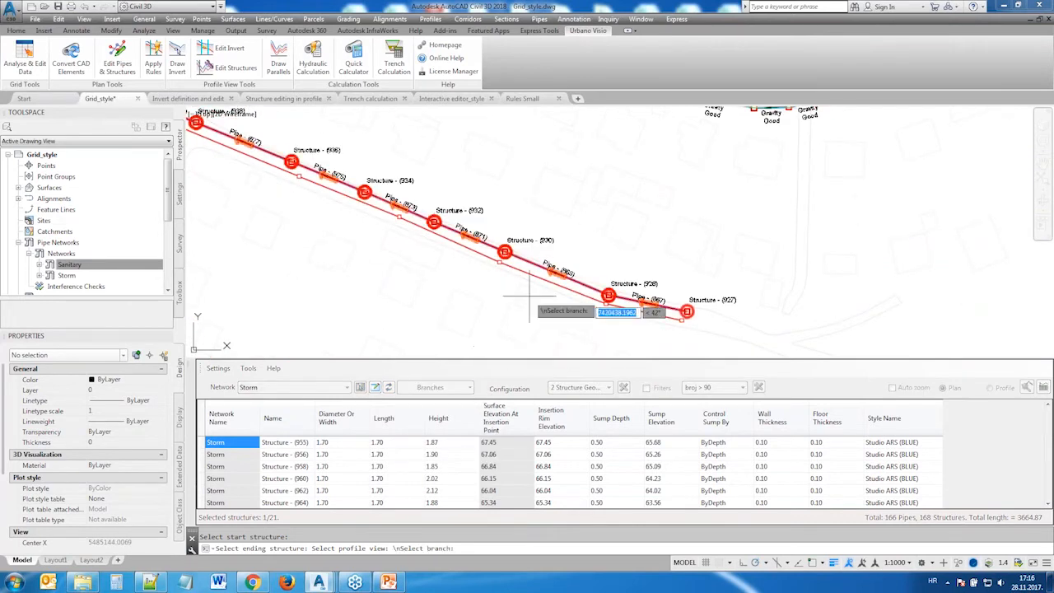
{"action": "left_click", "coordinate": [545, 267]}
{"action": "right_click", "coordinate": [545, 268]}
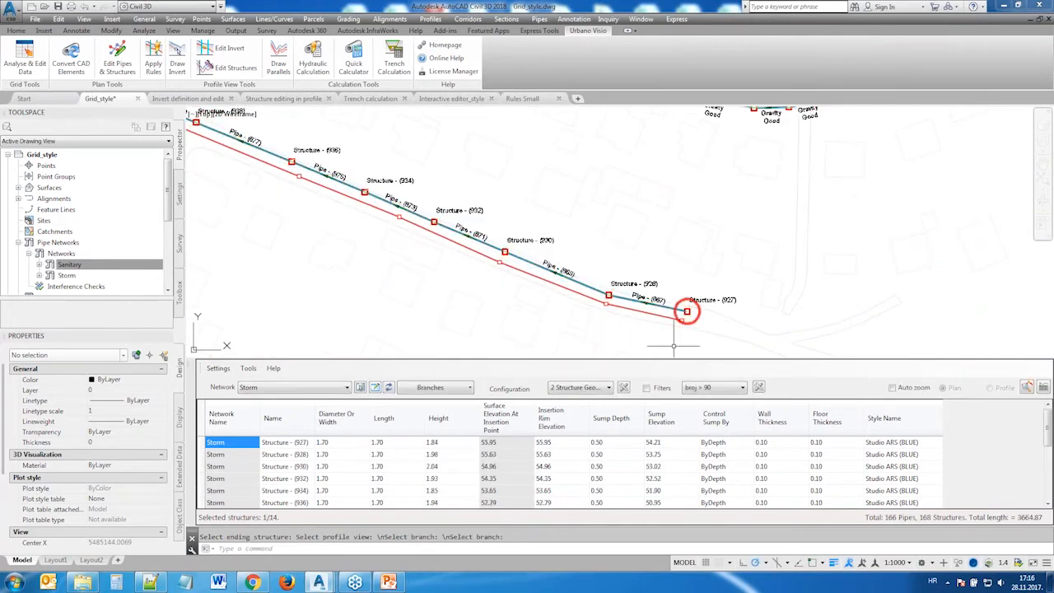
Rename all structures of the branch with the pattern St$, keeping the counter start, step and digits at 1
{"action": "scroll", "coordinate": [685, 311], "scroll_direction": "up", "scroll_amount": 2}
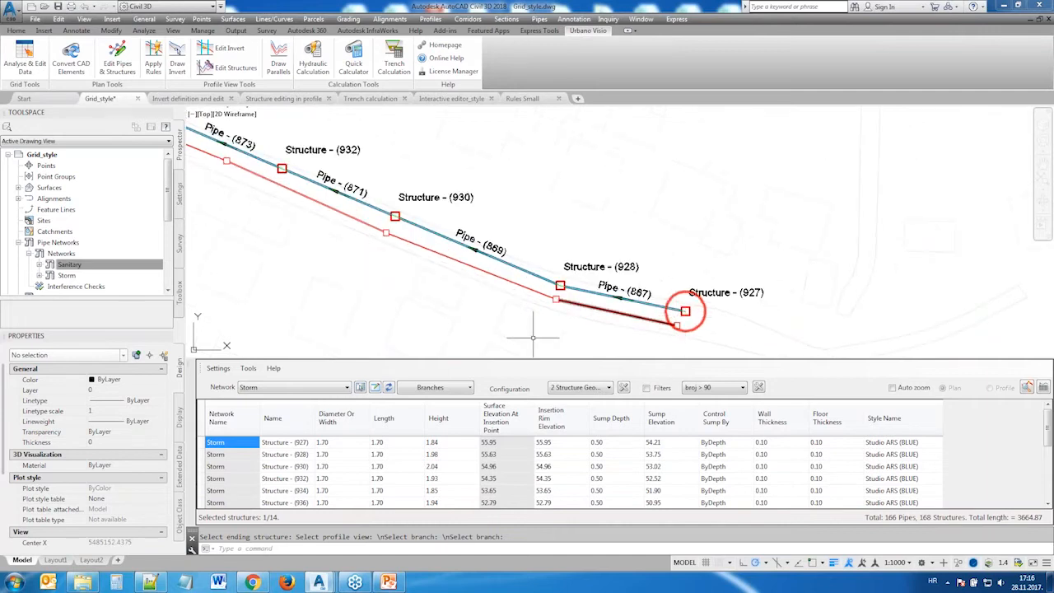
{"action": "left_click", "coordinate": [295, 446]}
{"action": "right_click", "coordinate": [294, 445]}
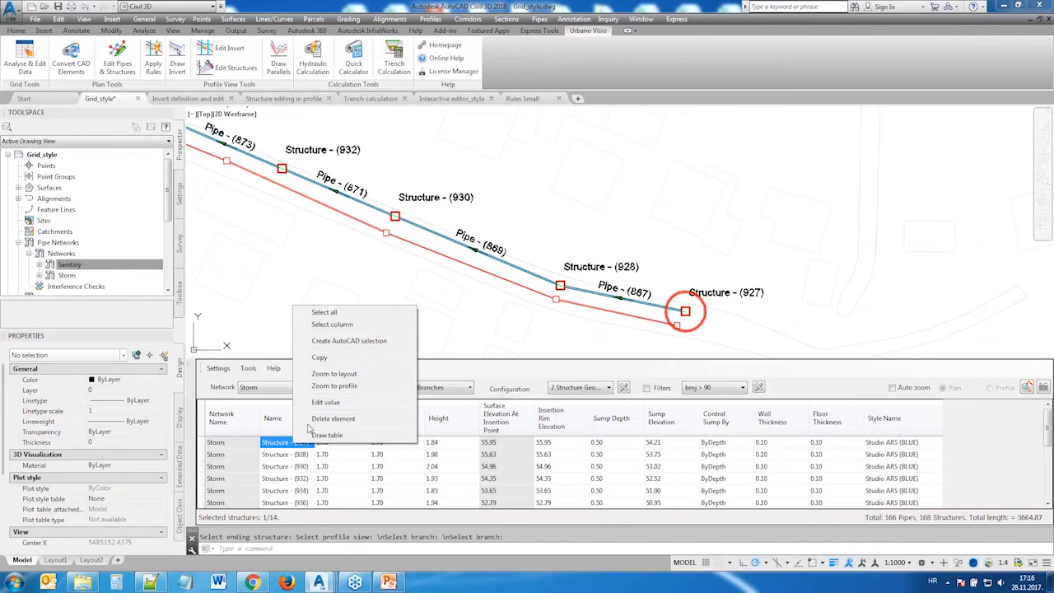
{"action": "left_click", "coordinate": [341, 324]}
{"action": "right_click", "coordinate": [288, 455]}
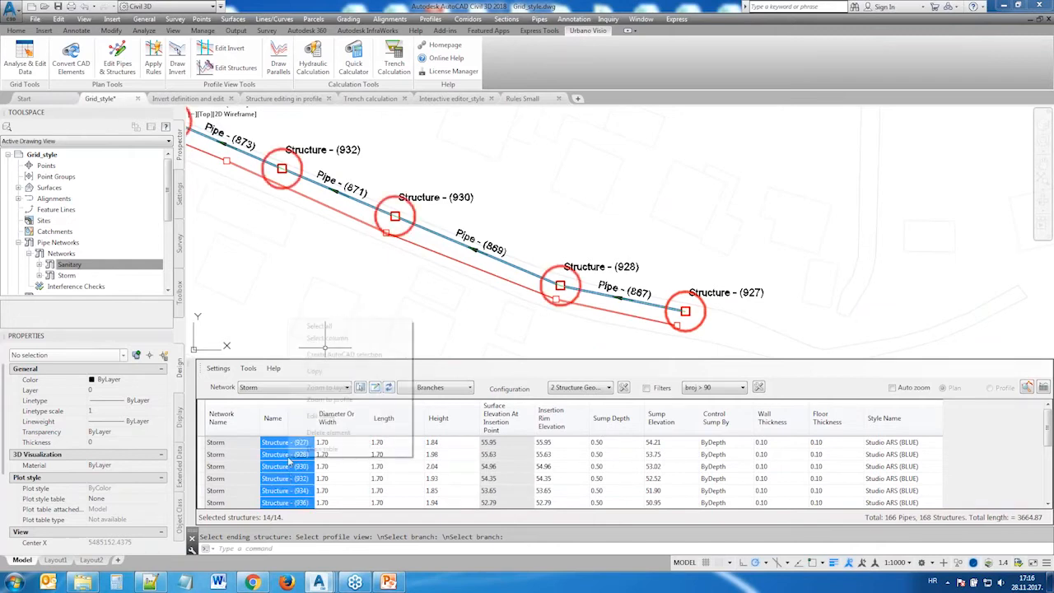
{"action": "left_click", "coordinate": [320, 416]}
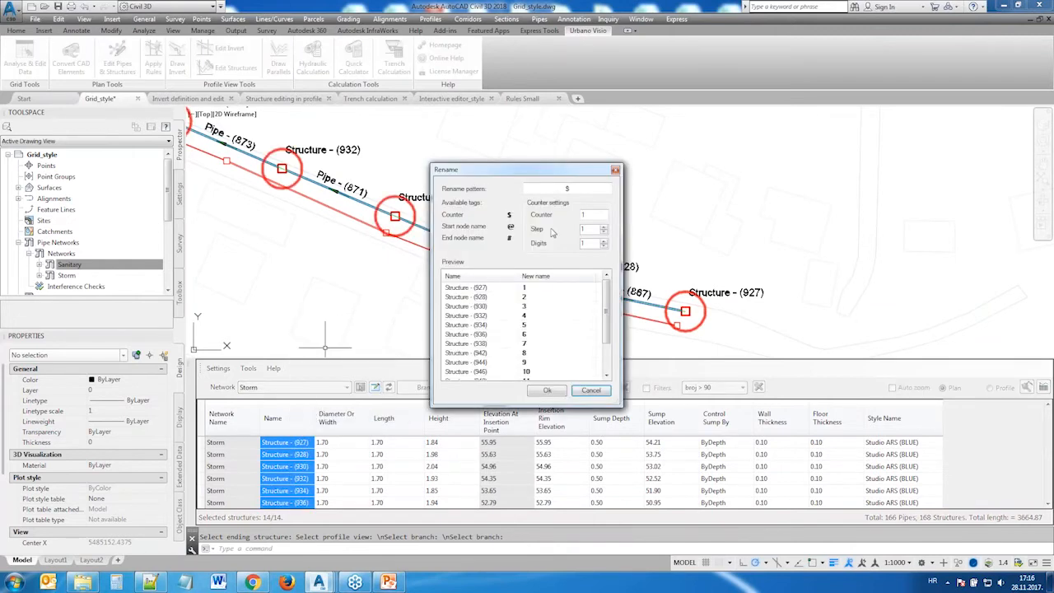
{"action": "type", "text": "St"}
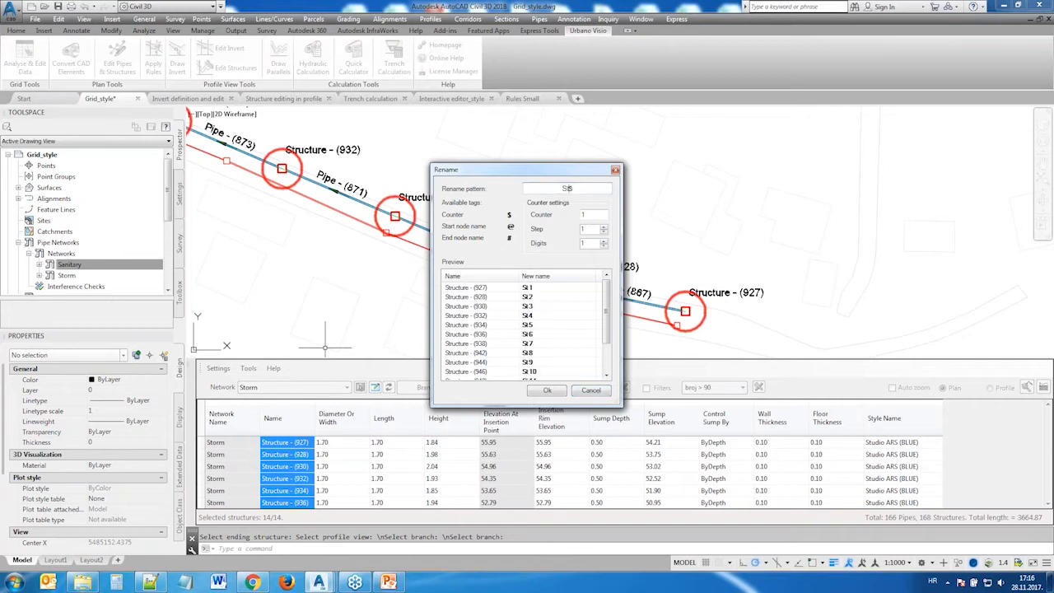
{"action": "left_click", "coordinate": [548, 391]}
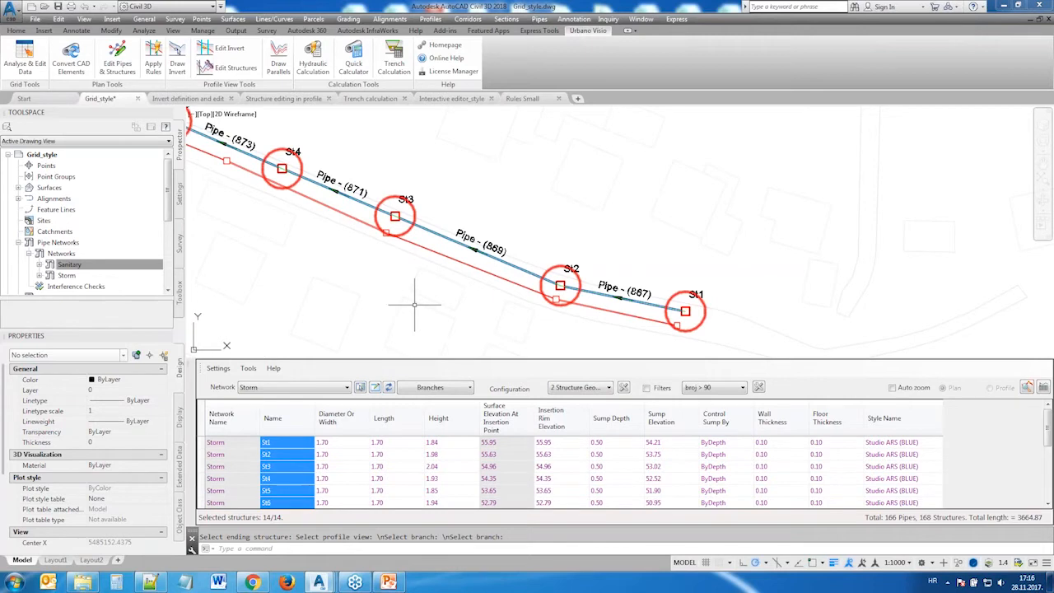
Locate structure St4 from the grid and examine the new structure names along the branch in plan
{"action": "left_click", "coordinate": [275, 479]}
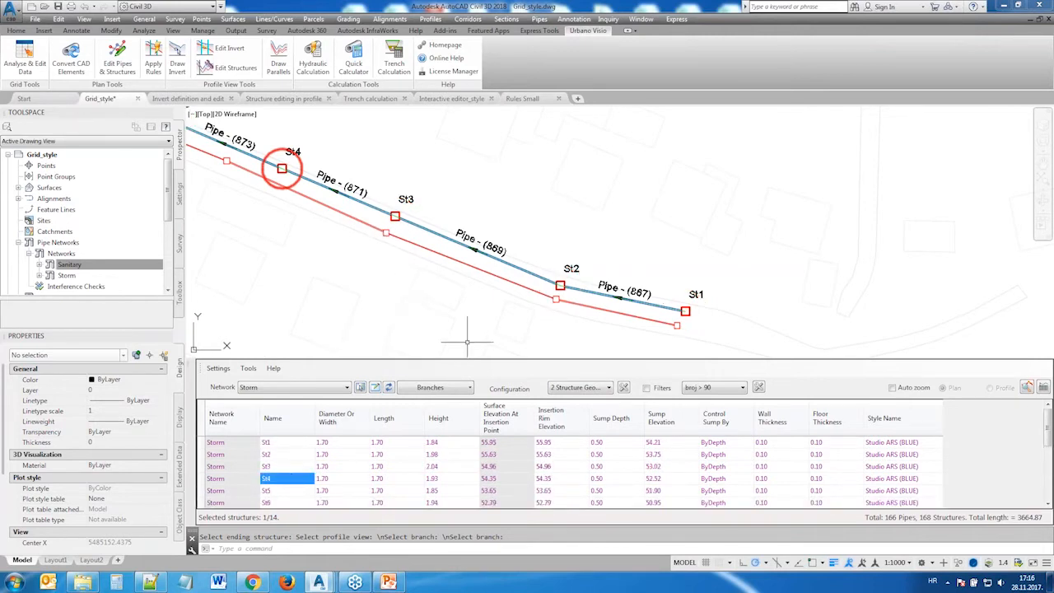
{"action": "scroll", "coordinate": [703, 296], "scroll_direction": "up", "scroll_amount": 3}
{"action": "mouse_move", "coordinate": [302, 178]}
{"action": "middle_mouse_down"}
{"action": "mouse_move", "coordinate": [675, 354]}
{"action": "mouse_move", "coordinate": [337, 188]}
{"action": "mouse_move", "coordinate": [642, 289]}
{"action": "middle_mouse_up"}
{"action": "scroll", "coordinate": [402, 175], "scroll_direction": "down", "scroll_amount": 3}
{"action": "middle_click_drag", "start_coordinate": [308, 134], "coordinate": [582, 294]}
{"action": "middle_click_drag", "start_coordinate": [341, 196], "coordinate": [585, 275]}
{"action": "middle_click_drag", "start_coordinate": [654, 308], "coordinate": [322, 118]}
{"action": "middle_click_drag", "start_coordinate": [748, 268], "coordinate": [438, 132]}
{"action": "middle_click_drag", "start_coordinate": [529, 176], "coordinate": [638, 238]}
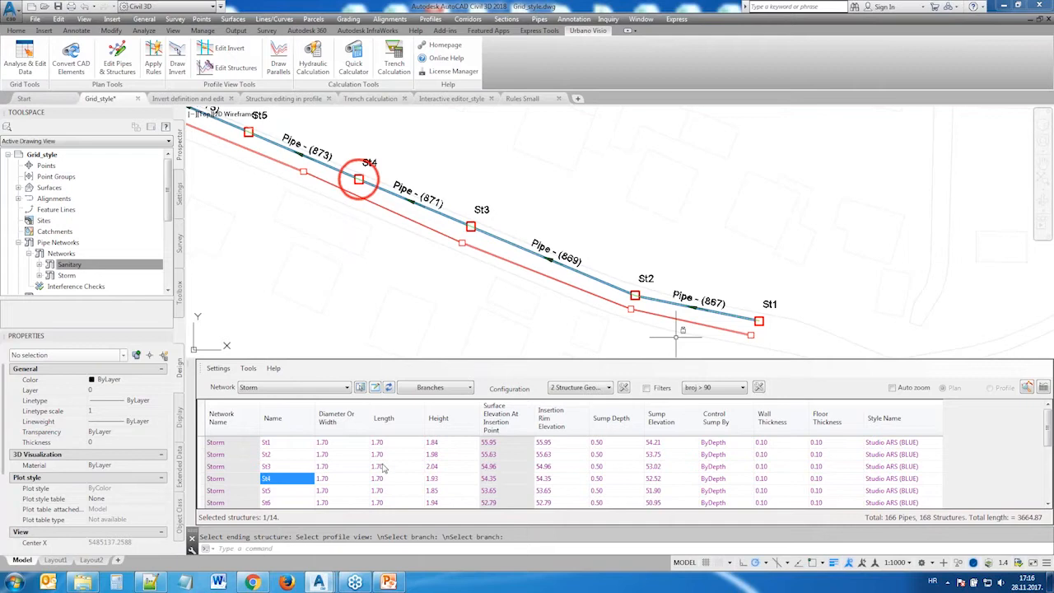
Change structure St3 to the 1,000 x 1,000 mm Rectangular Structure from the catalog
{"action": "left_click", "coordinate": [338, 467]}
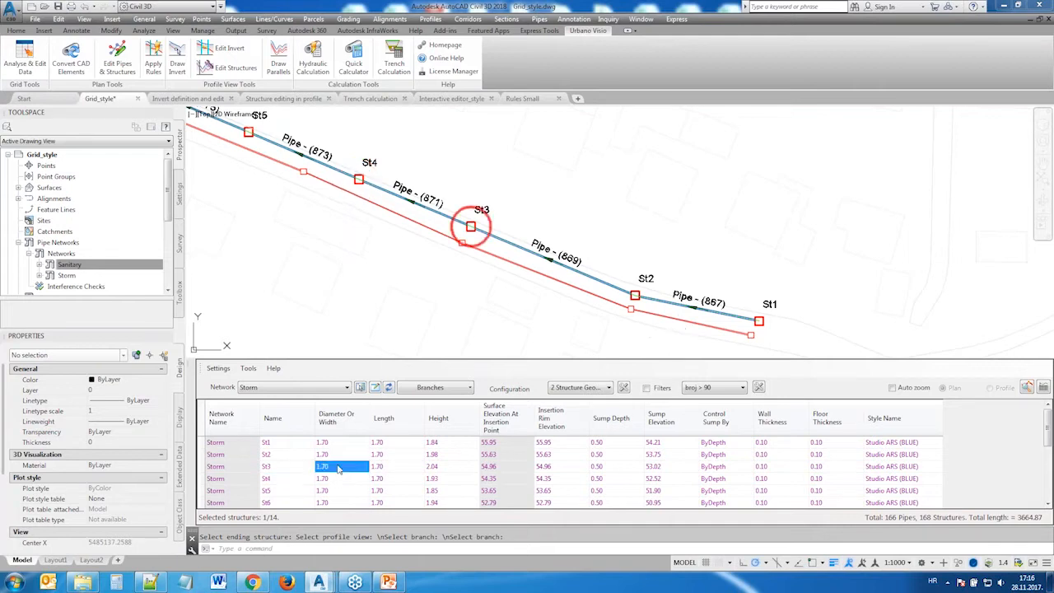
{"action": "double_click", "coordinate": [334, 467]}
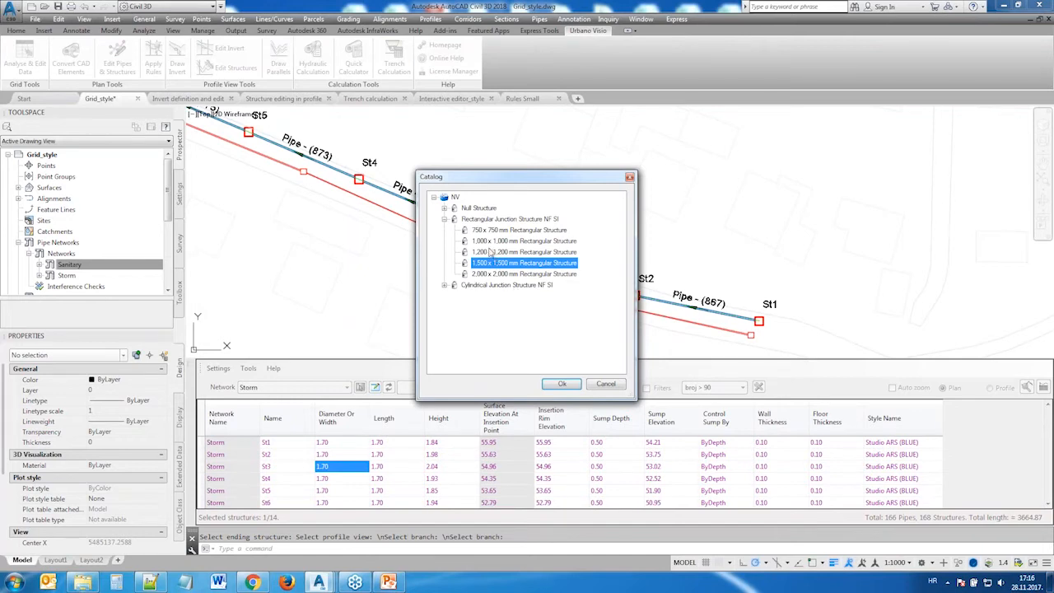
{"action": "left_click", "coordinate": [489, 241]}
{"action": "left_click", "coordinate": [561, 384]}
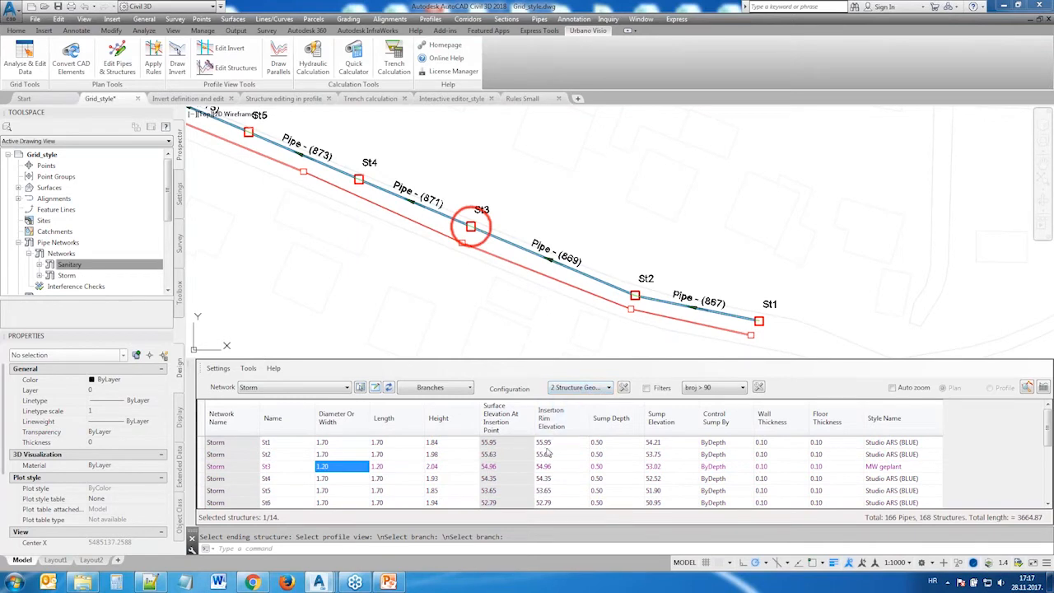
Zoom to structure St5 in the profile view and set its sump depth to 0
{"action": "left_click", "coordinate": [606, 492]}
{"action": "right_click", "coordinate": [605, 492]}
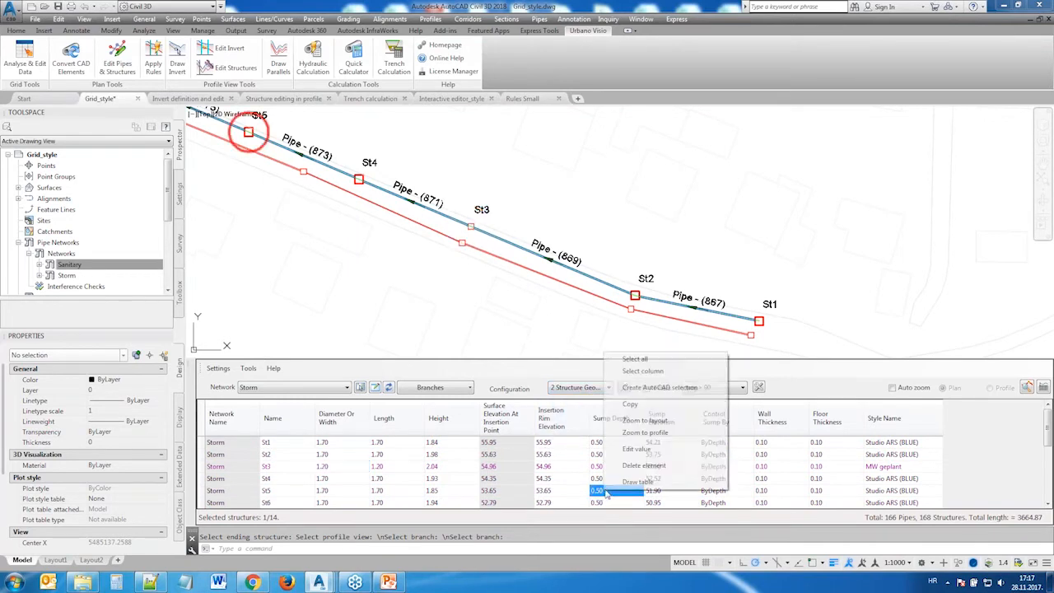
{"action": "left_click", "coordinate": [645, 433]}
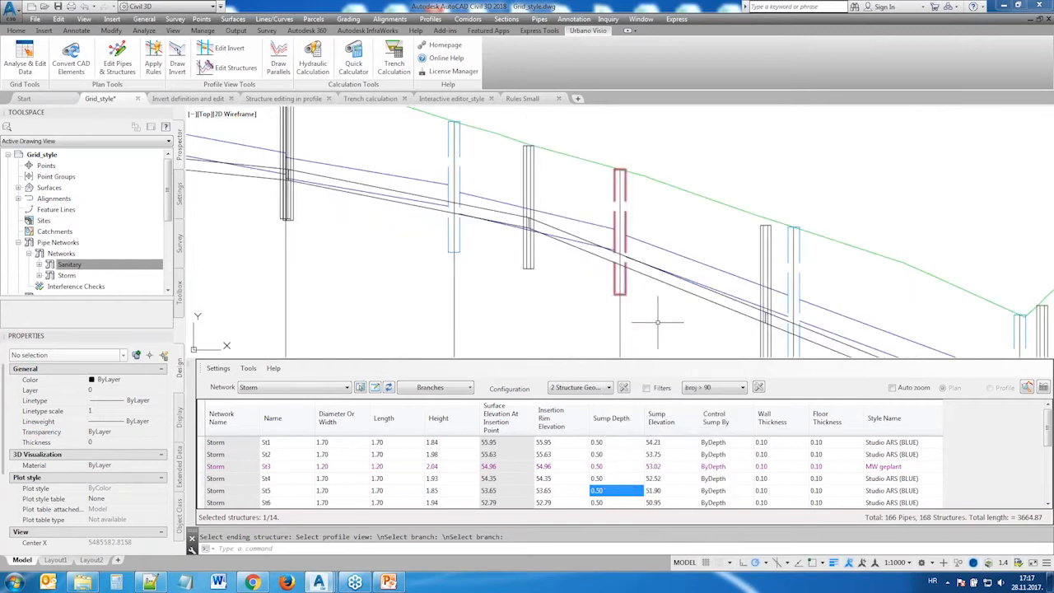
{"action": "double_click", "coordinate": [608, 492]}
{"action": "type", "text": "0"}
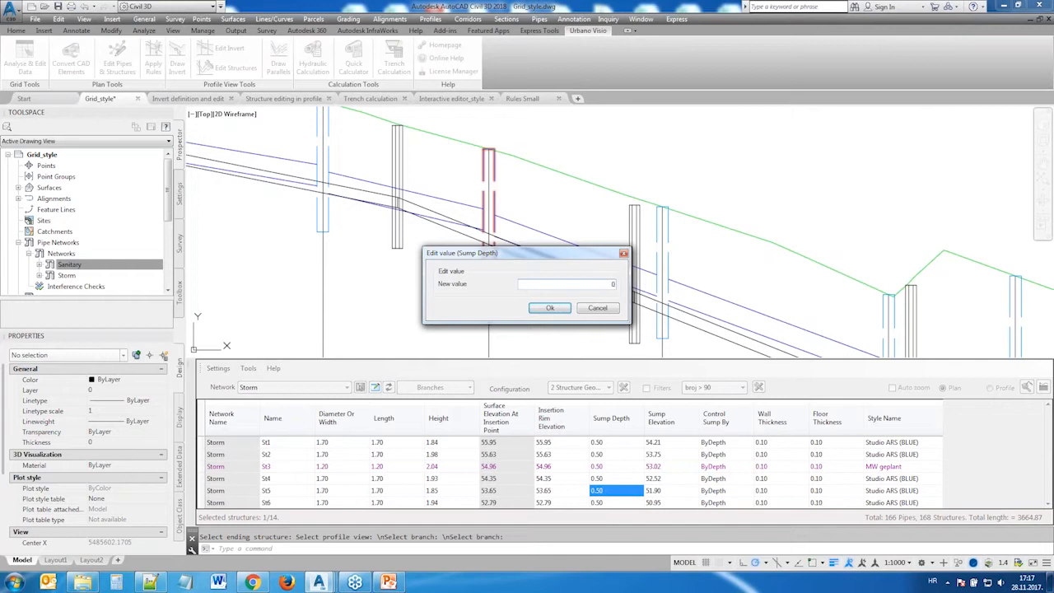
{"action": "key", "text": "Return"}
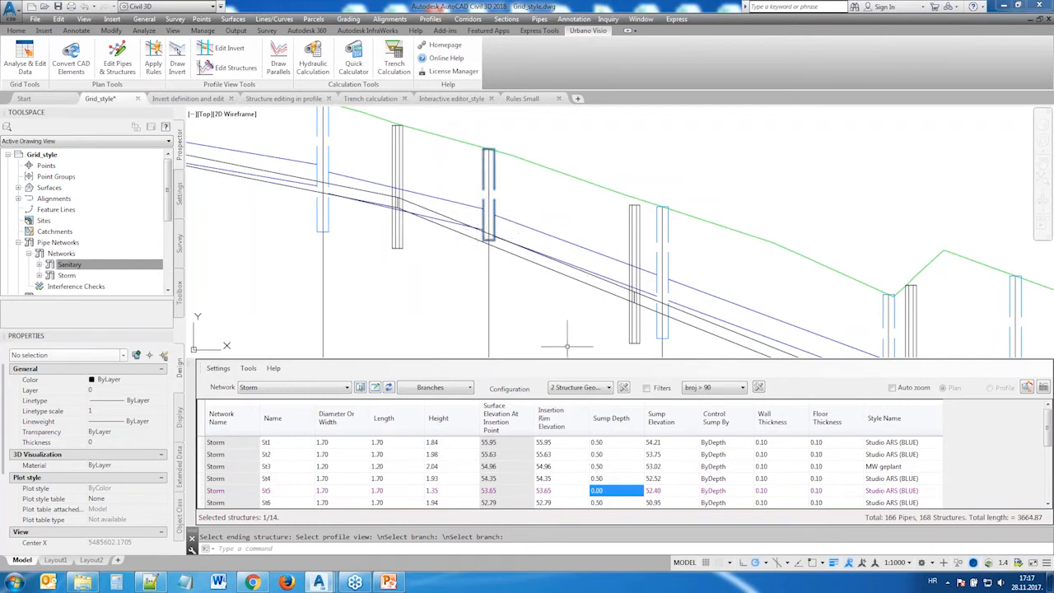
Switch the grid to the Demo pipe configuration and pick the storm branch starting at St1 in plan
{"action": "left_click", "coordinate": [610, 389]}
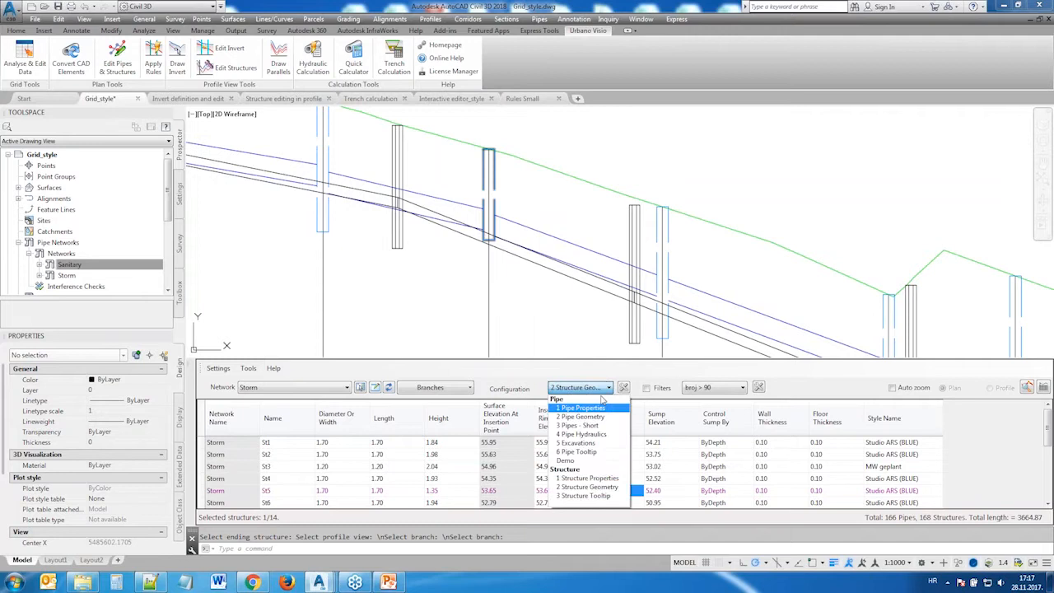
{"action": "left_click", "coordinate": [572, 461]}
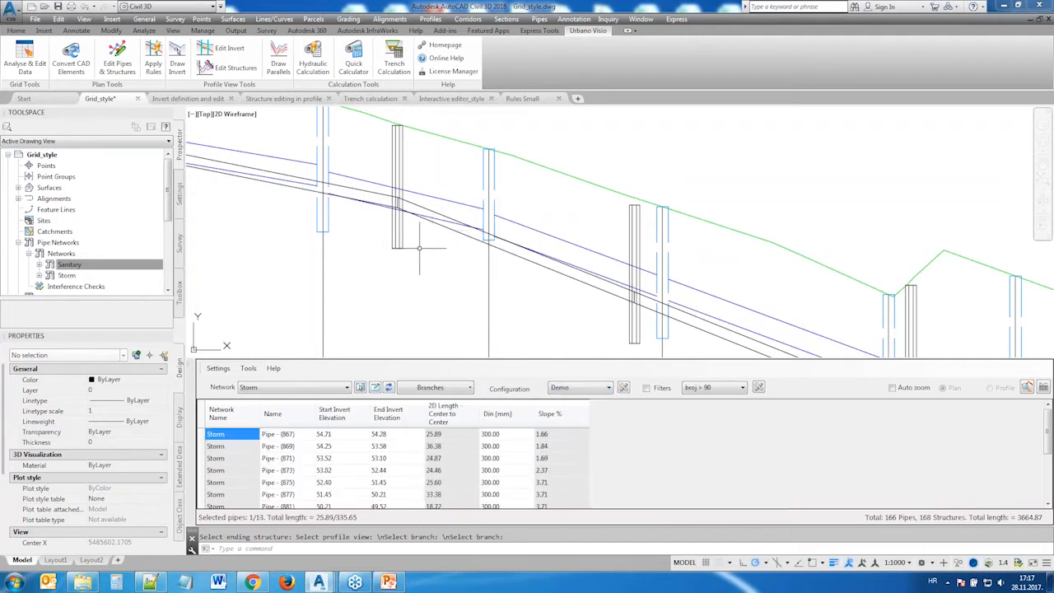
{"action": "scroll", "coordinate": [289, 251], "scroll_direction": "down", "scroll_amount": 6}
{"action": "middle_click_drag", "start_coordinate": [291, 253], "coordinate": [733, 249]}
{"action": "scroll", "coordinate": [409, 224], "scroll_direction": "up", "scroll_amount": 6}
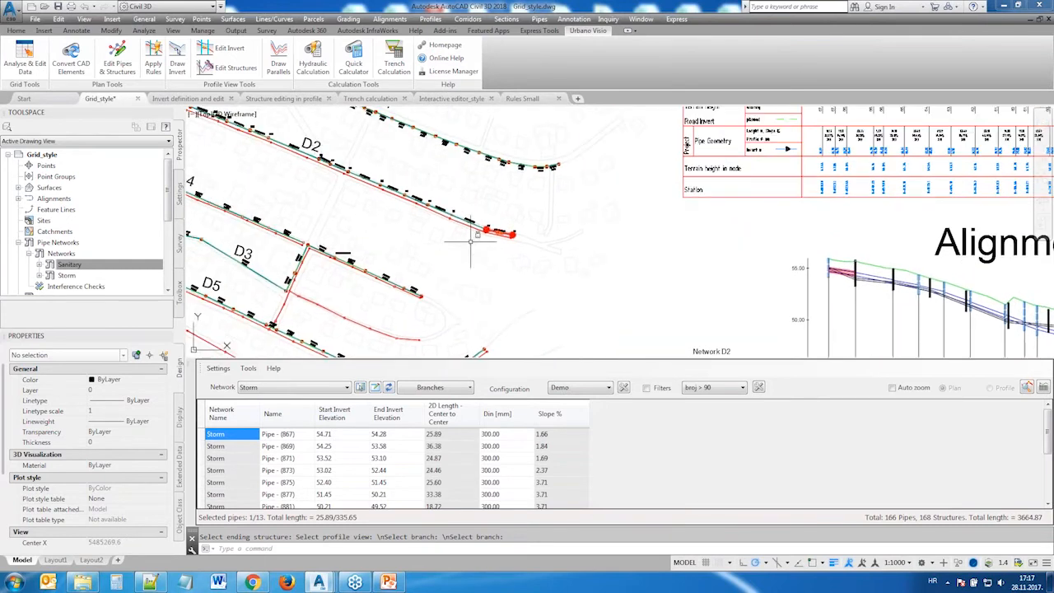
{"action": "scroll", "coordinate": [399, 218], "scroll_direction": "up", "scroll_amount": 3}
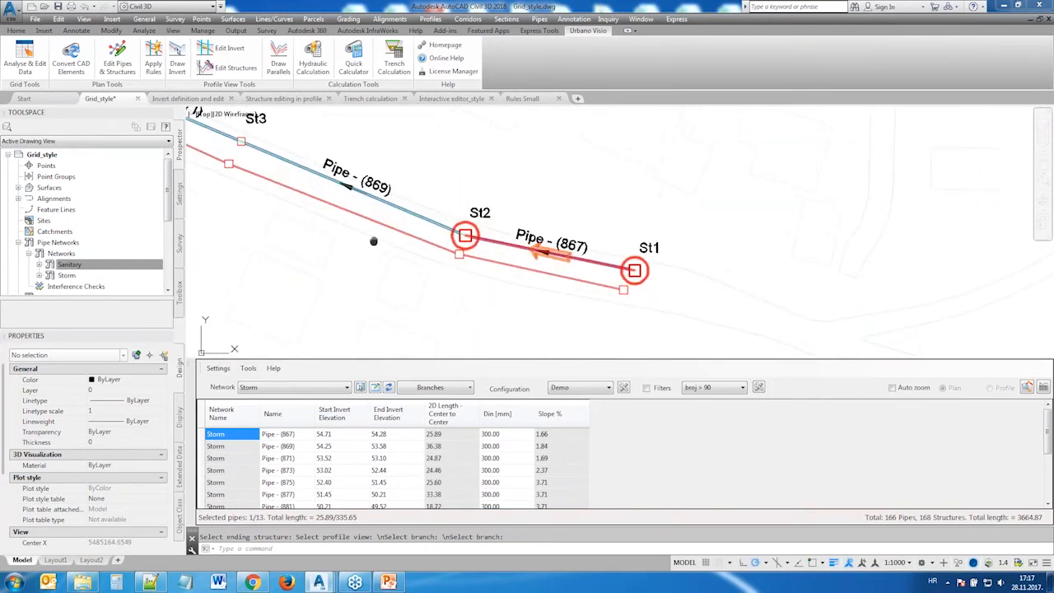
{"action": "middle_click_drag", "start_coordinate": [371, 242], "coordinate": [406, 257]}
{"action": "scroll", "coordinate": [406, 256], "scroll_direction": "down", "scroll_amount": 2}
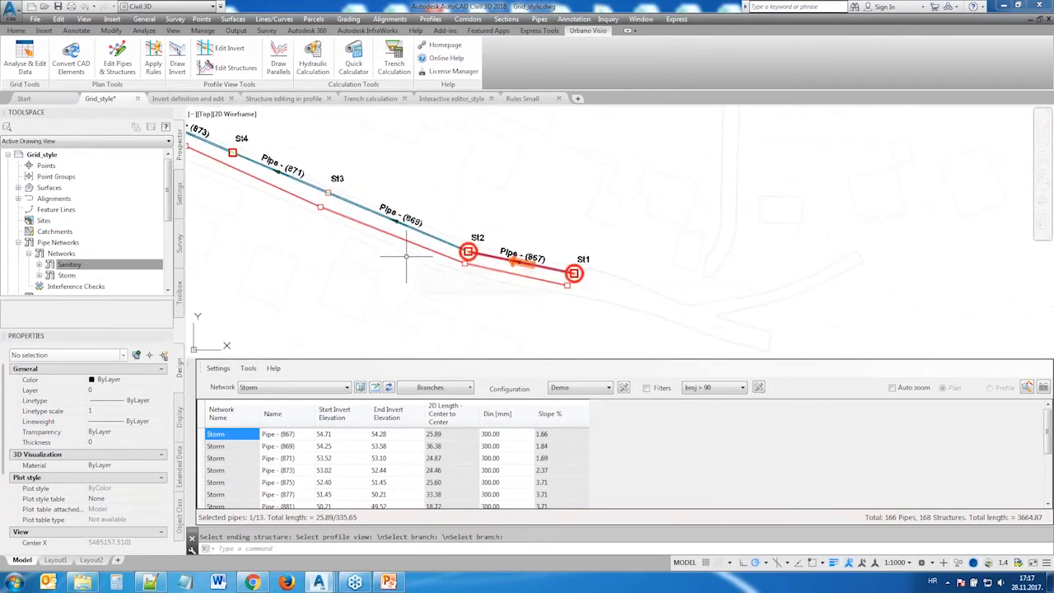
{"action": "left_click", "coordinate": [431, 387]}
{"action": "left_click", "coordinate": [477, 243]}
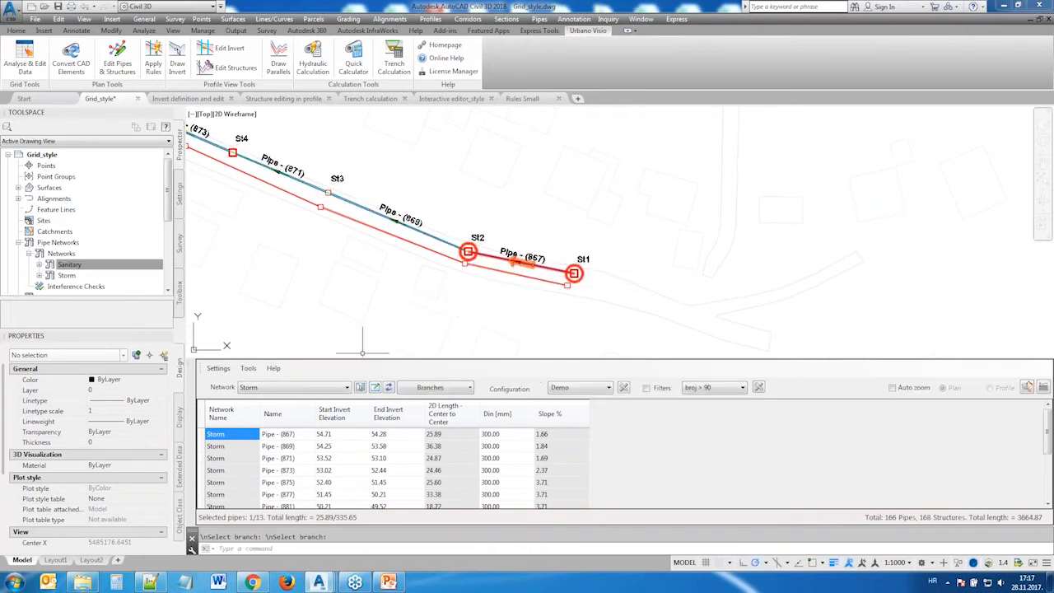
{"action": "middle_click_drag", "start_coordinate": [290, 292], "coordinate": [424, 297]}
{"action": "left_click", "coordinate": [288, 437]}
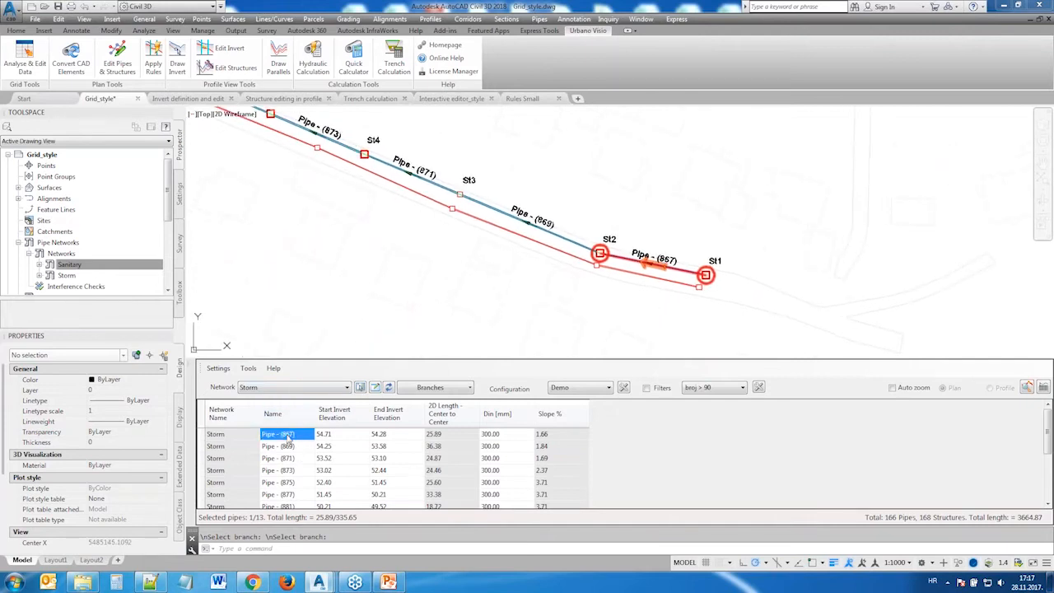
{"action": "right_click", "coordinate": [288, 436]}
{"action": "left_click", "coordinate": [320, 394]}
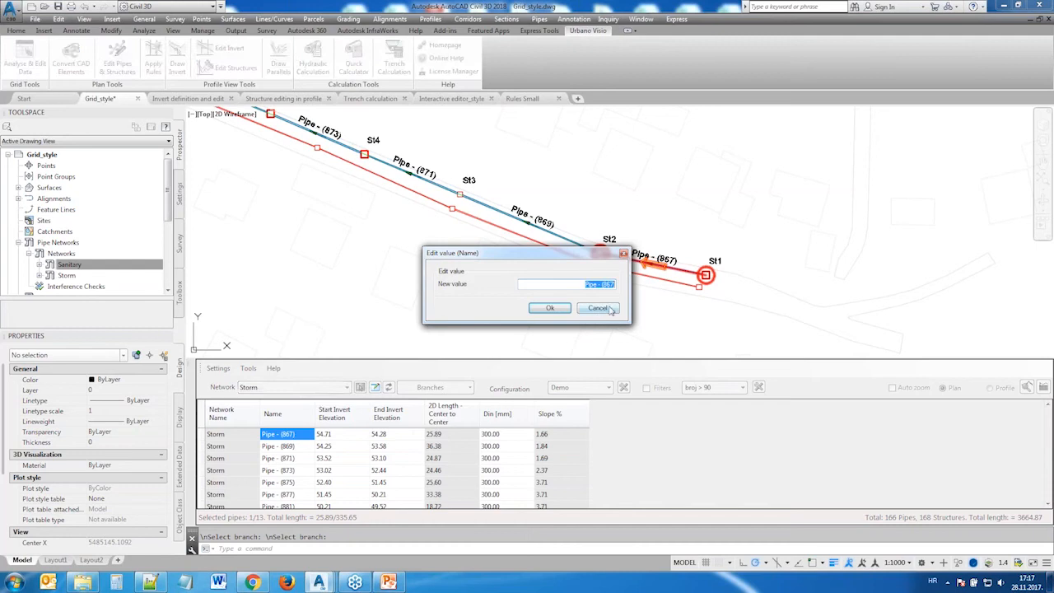
{"action": "left_click", "coordinate": [611, 309]}
Rename all pipes of the branch with the pattern Pipe @-#, using start and end node names
{"action": "right_click", "coordinate": [286, 443]}
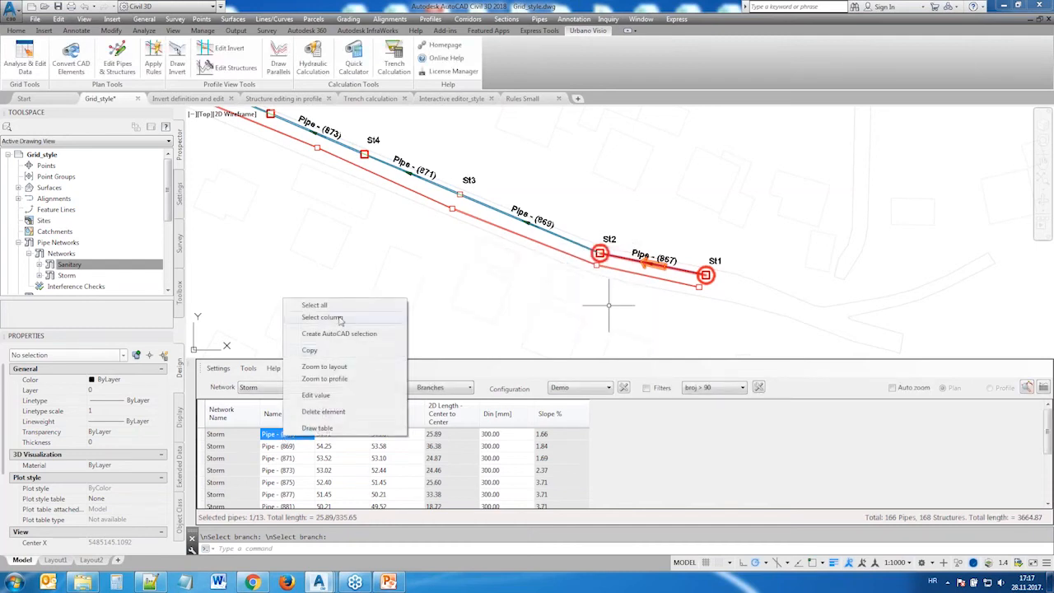
{"action": "left_click", "coordinate": [333, 320]}
{"action": "right_click", "coordinate": [290, 443]}
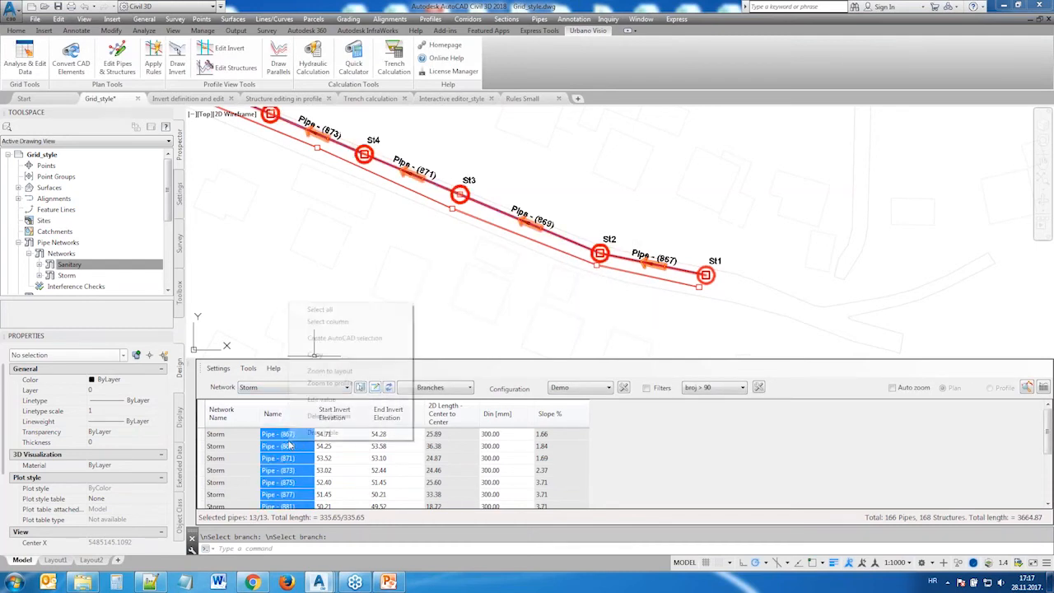
{"action": "left_click", "coordinate": [323, 400]}
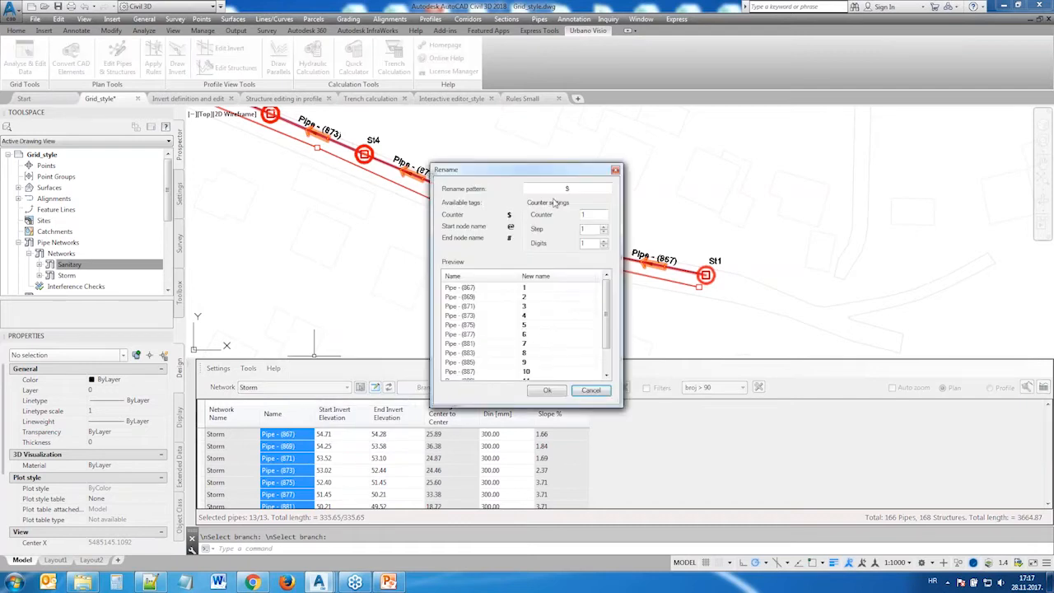
{"action": "left_click", "coordinate": [565, 190]}
{"action": "type", "text": "Pipe"}
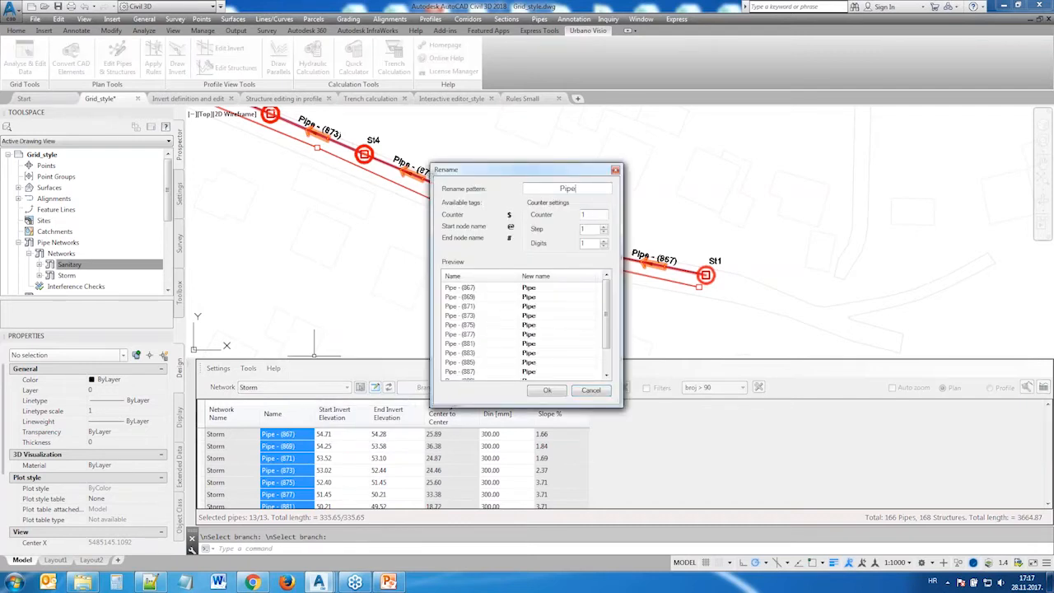
{"action": "type", "text": " @-#"}
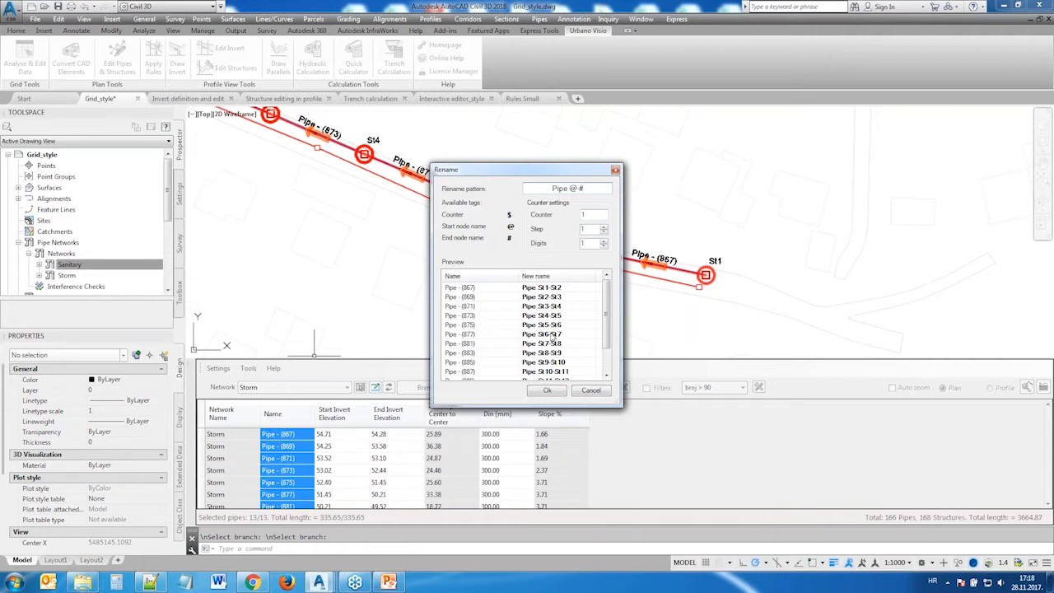
{"action": "scroll", "coordinate": [601, 334], "scroll_direction": "down", "scroll_amount": 1}
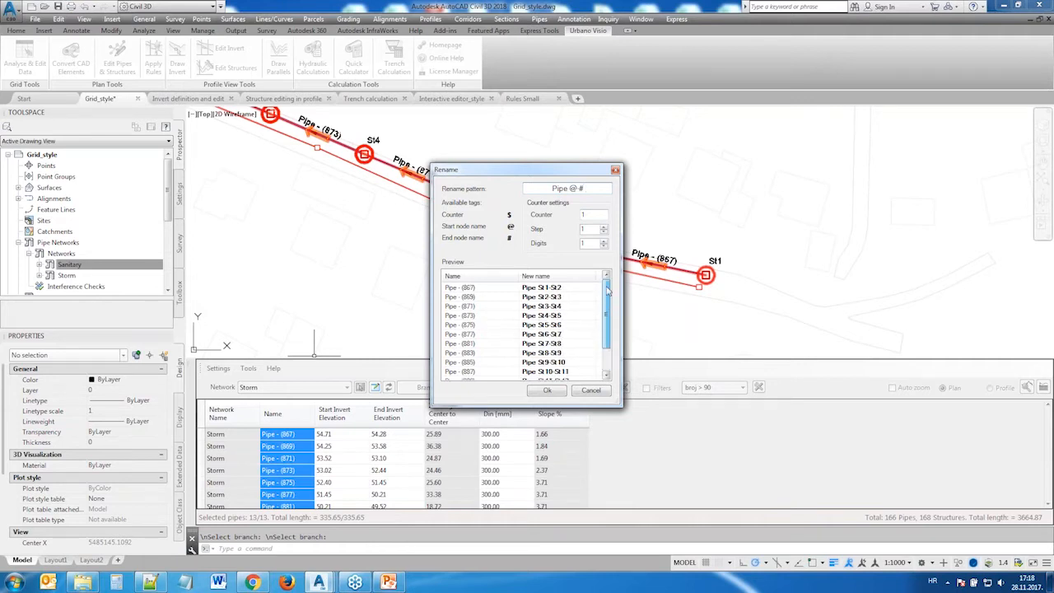
{"action": "left_click", "coordinate": [548, 390]}
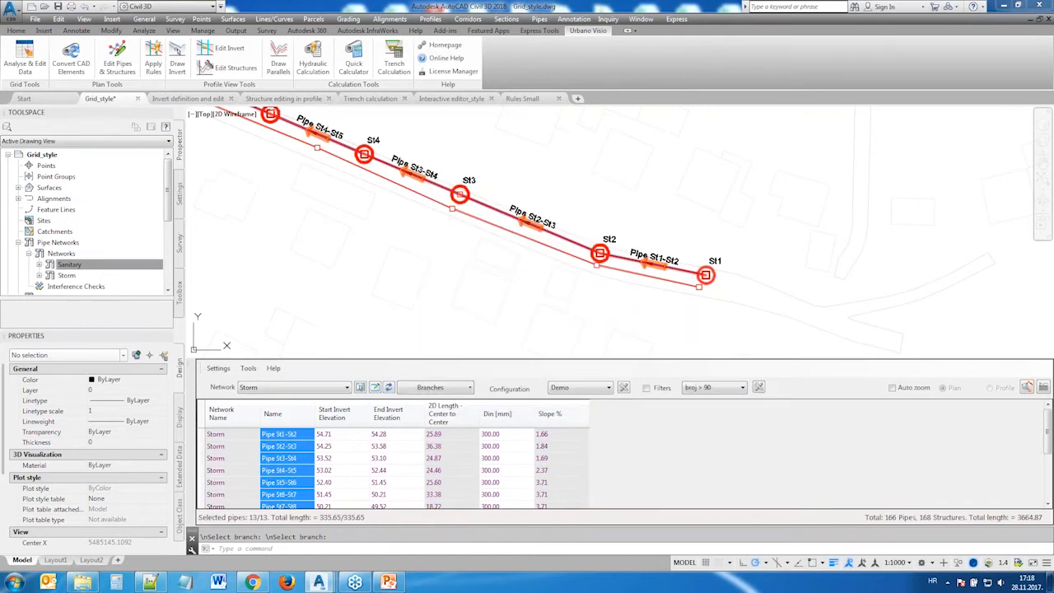
Examine the new pipe names along the branch in plan
{"action": "scroll", "coordinate": [668, 264], "scroll_direction": "up", "scroll_amount": 3}
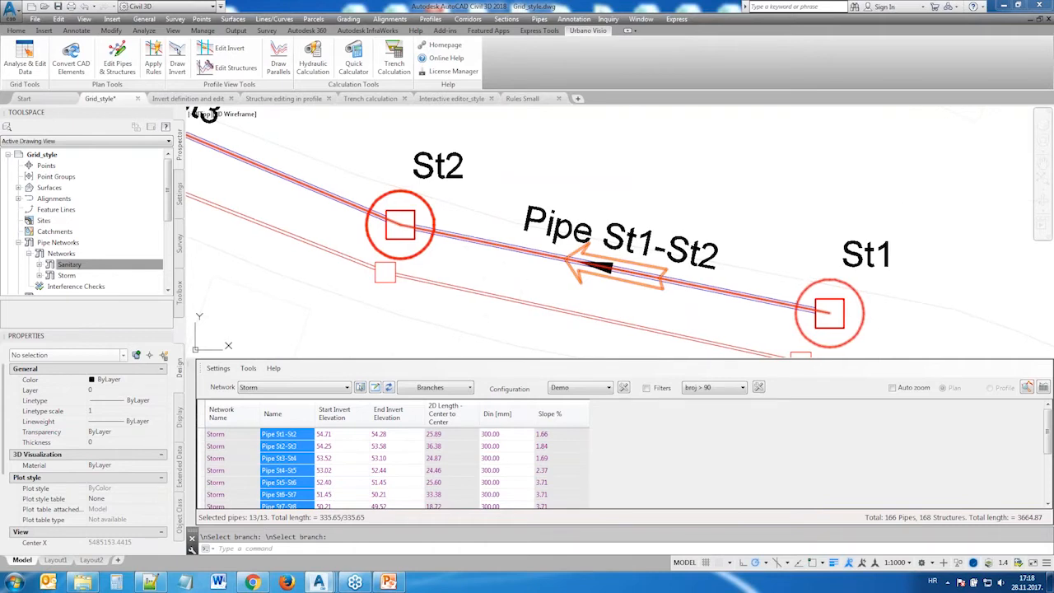
{"action": "middle_click_drag", "start_coordinate": [362, 148], "coordinate": [731, 230]}
{"action": "middle_click_drag", "start_coordinate": [432, 145], "coordinate": [709, 279]}
{"action": "middle_click_drag", "start_coordinate": [367, 146], "coordinate": [650, 292]}
{"action": "middle_click_drag", "start_coordinate": [306, 123], "coordinate": [602, 260]}
{"action": "mouse_move", "coordinate": [451, 207]}
{"action": "middle_mouse_down"}
{"action": "mouse_move", "coordinate": [658, 313]}
{"action": "mouse_move", "coordinate": [536, 229]}
{"action": "middle_mouse_up"}
{"action": "scroll", "coordinate": [659, 314], "scroll_direction": "down", "scroll_amount": 4}
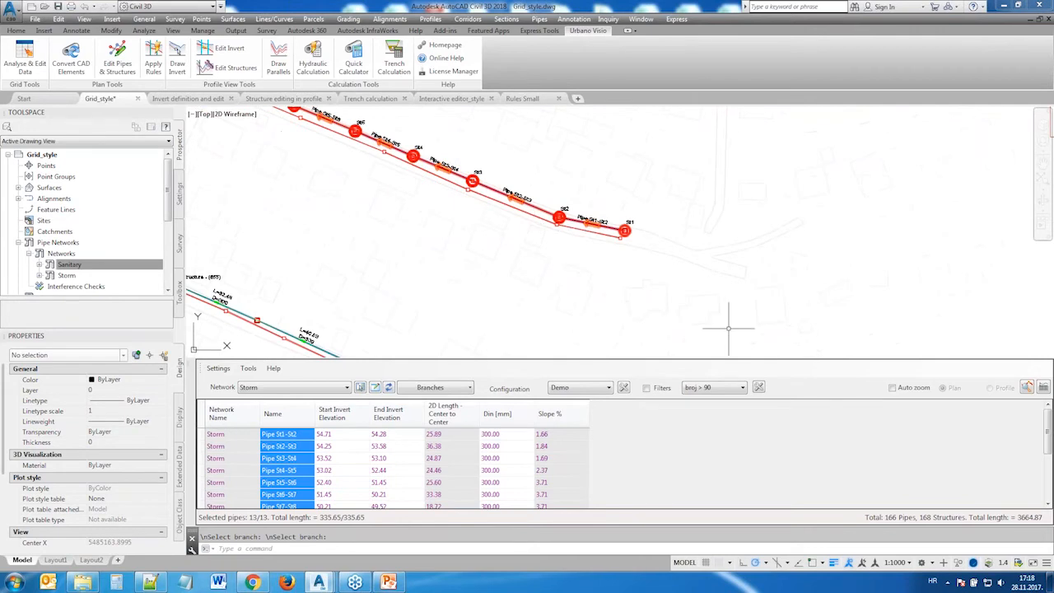
Change the three pipes between St1 and St4 to the 375 mm Corrugated HDPE Pipe from the catalog
{"action": "left_click", "coordinate": [499, 447]}
{"action": "left_click", "coordinate": [498, 439], "text": "shift"}
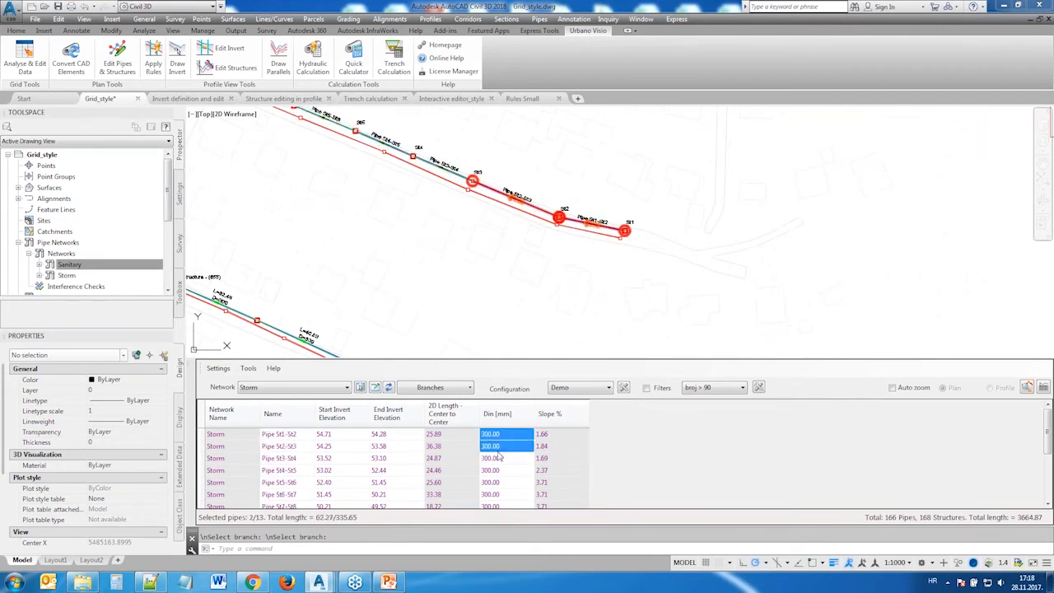
{"action": "left_click", "coordinate": [500, 458], "text": "shift"}
{"action": "right_click", "coordinate": [501, 458]}
{"action": "left_click", "coordinate": [532, 416]}
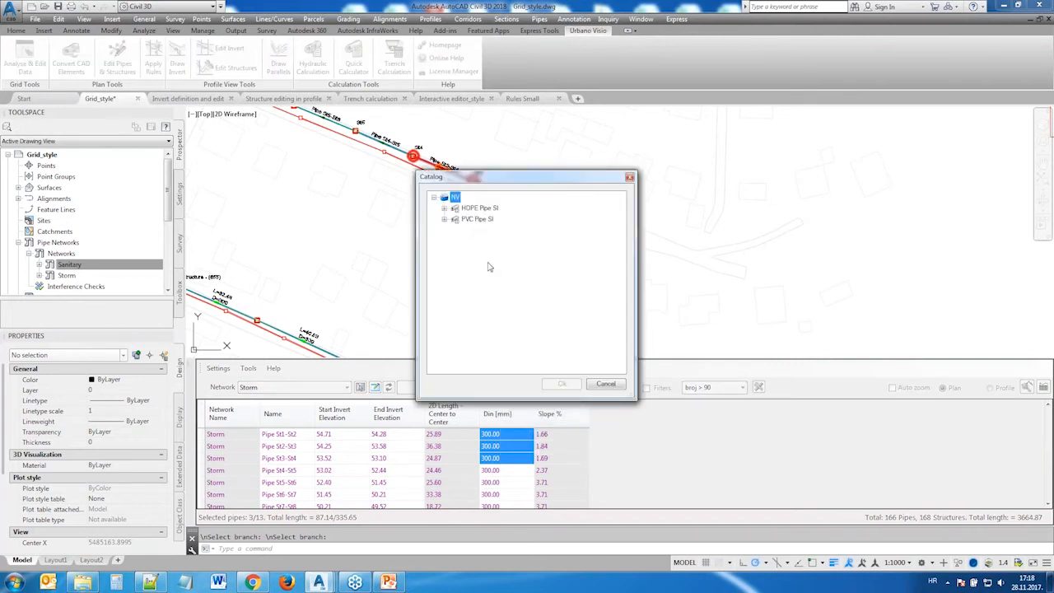
{"action": "left_click", "coordinate": [446, 210]}
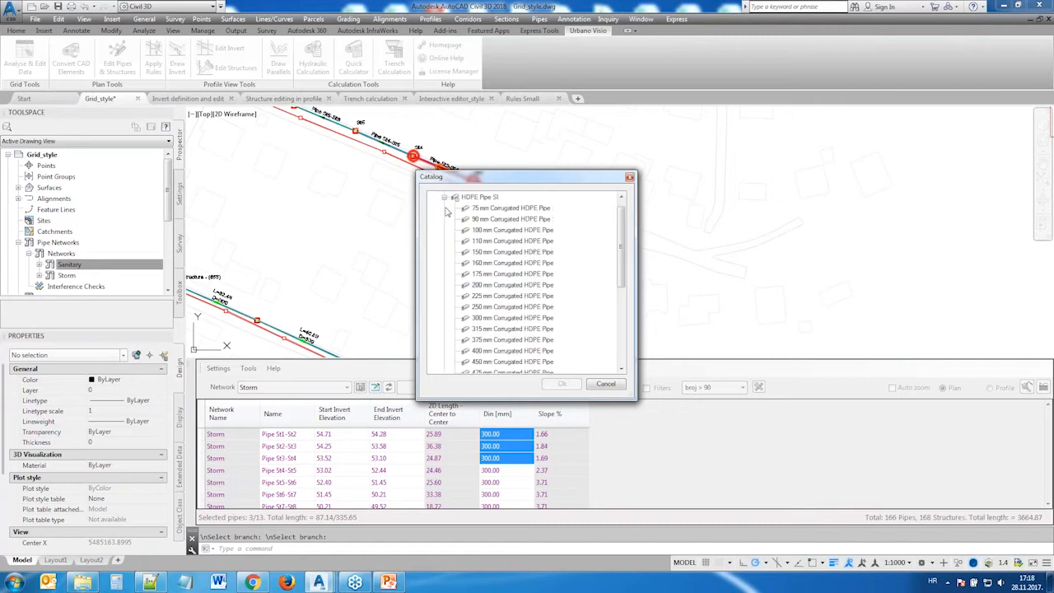
{"action": "left_click", "coordinate": [491, 341]}
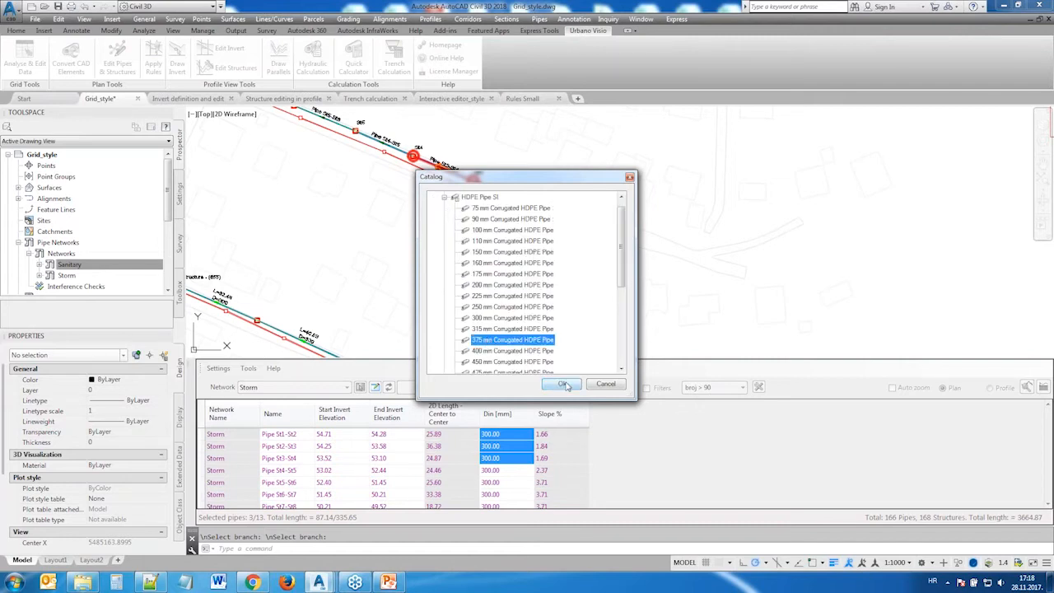
{"action": "left_click", "coordinate": [565, 386]}
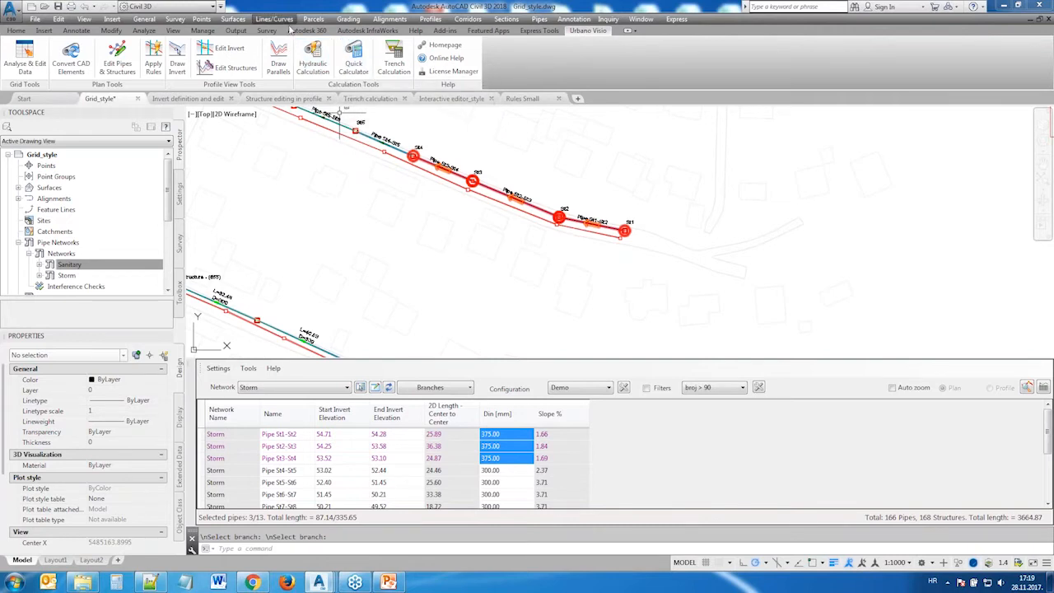
Review the Status and Type properties and their data types in the Pipe_Data property set definition
{"action": "left_click", "coordinate": [212, 32]}
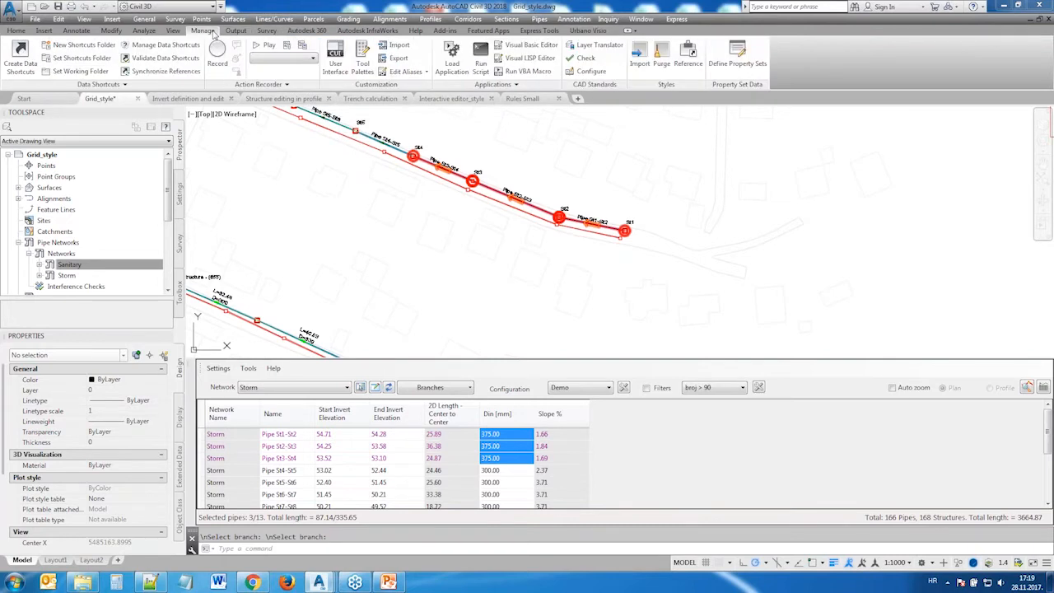
{"action": "left_click", "coordinate": [738, 58]}
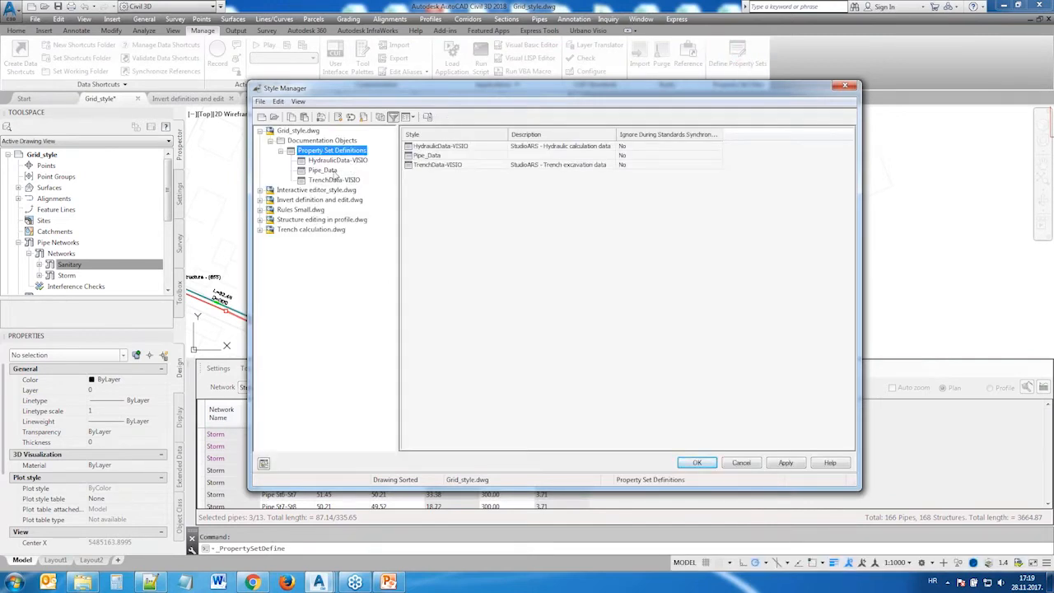
{"action": "left_click", "coordinate": [330, 171]}
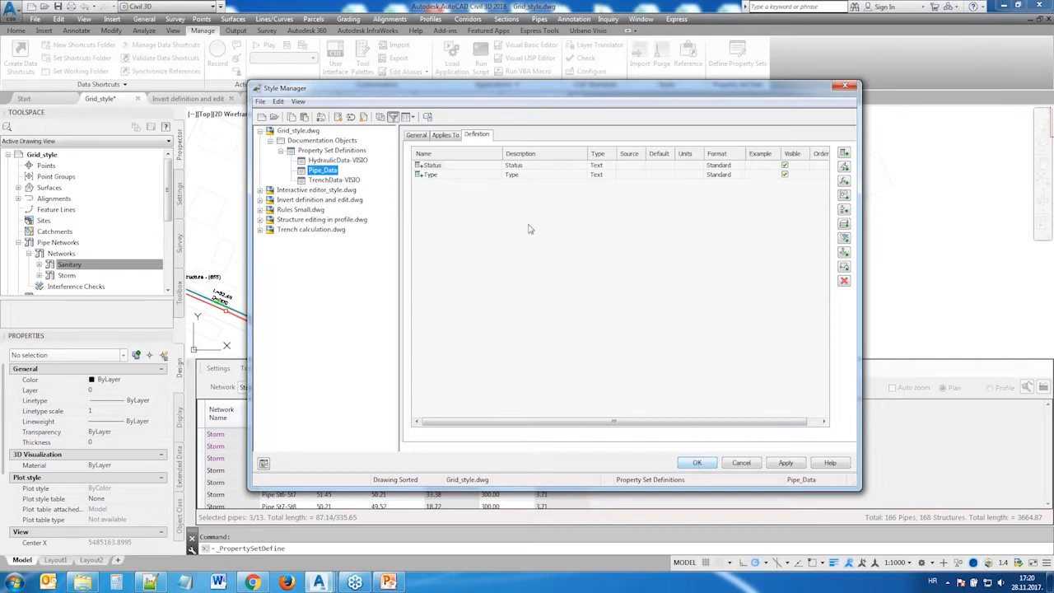
{"action": "left_click", "coordinate": [430, 175]}
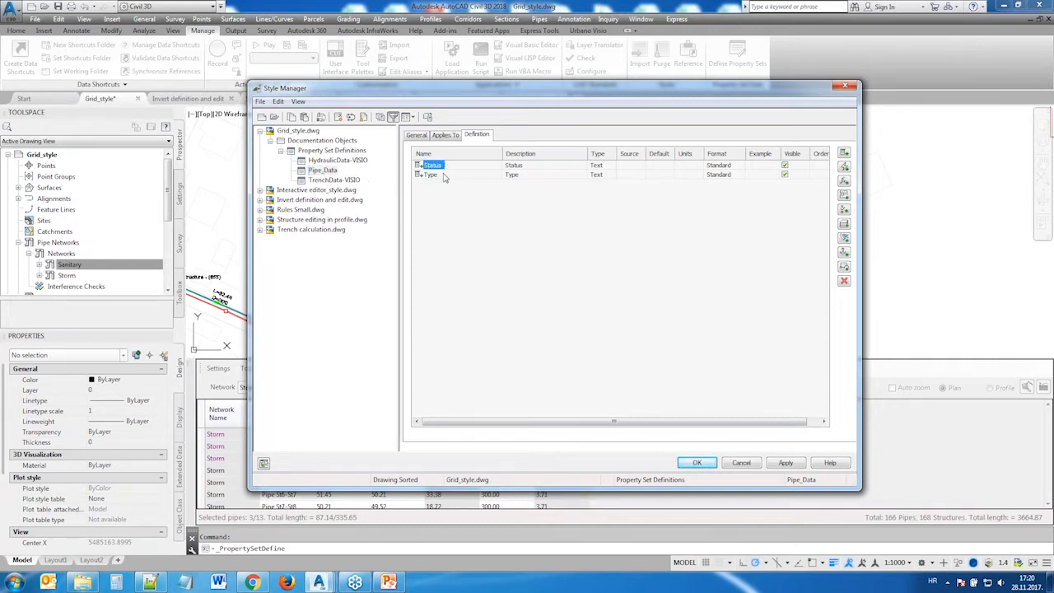
{"action": "left_click", "coordinate": [600, 166]}
{"action": "left_click", "coordinate": [604, 175]}
{"action": "left_click", "coordinate": [697, 464]}
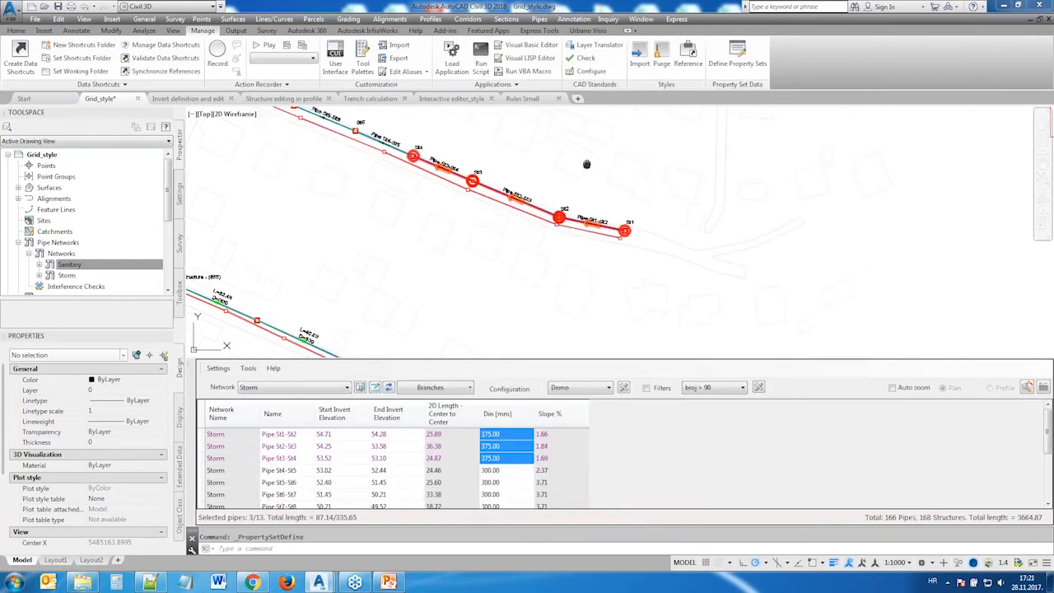
Load the neighbouring storm branch whose pipes are labelled Gravity and Good into the grid
{"action": "middle_click_drag", "start_coordinate": [586, 163], "coordinate": [472, 294]}
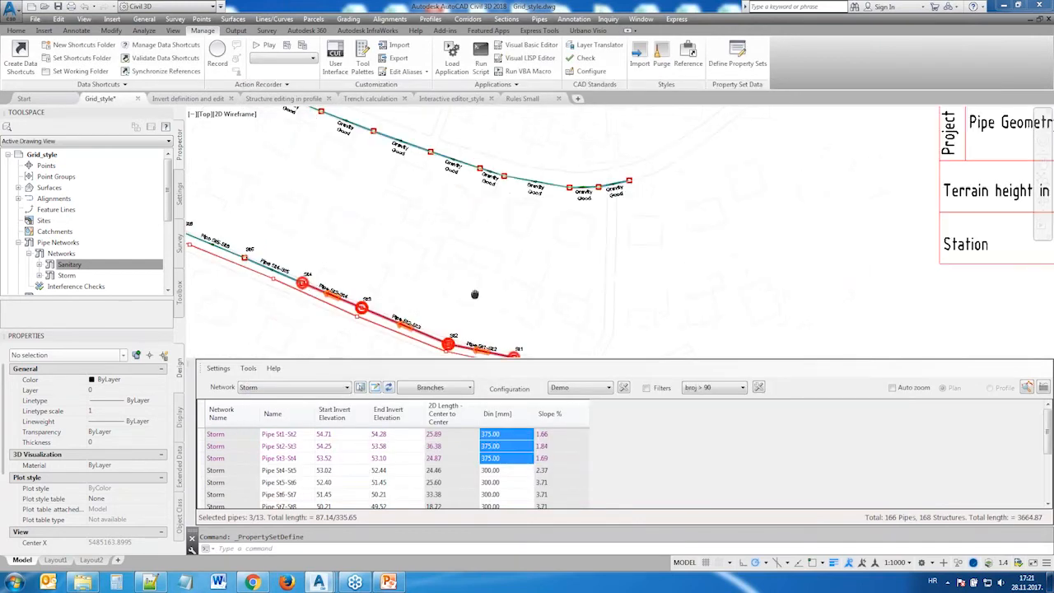
{"action": "left_click", "coordinate": [445, 387]}
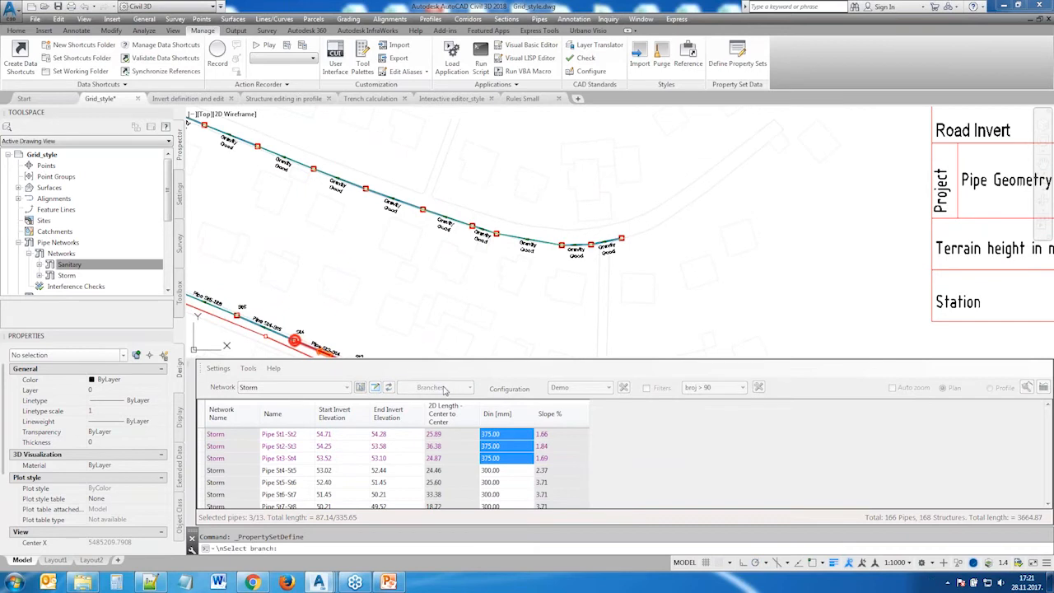
{"action": "left_click", "coordinate": [482, 235]}
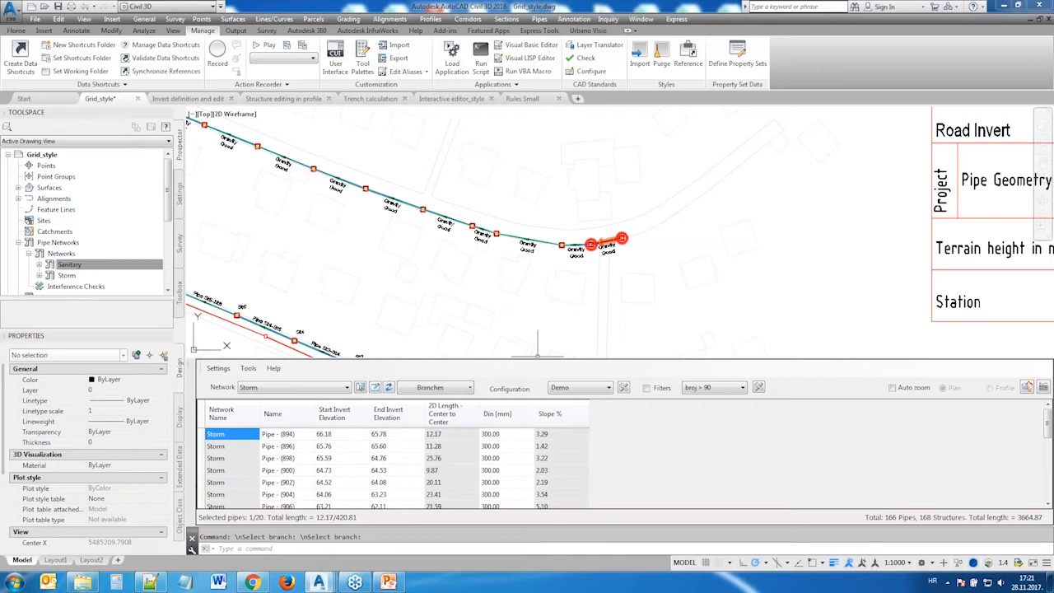
Add the Status and Type properties from the Pipe_Data property set to the Demo grid configuration
{"action": "left_click", "coordinate": [624, 387]}
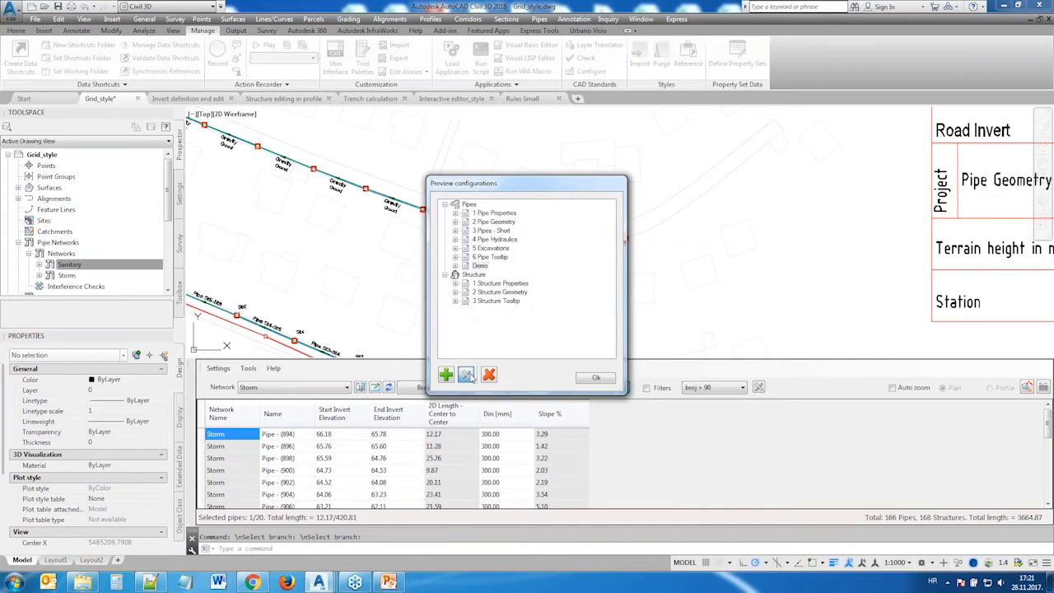
{"action": "left_click", "coordinate": [466, 374]}
{"action": "left_click", "coordinate": [348, 240]}
{"action": "left_click_drag", "start_coordinate": [519, 223], "coordinate": [521, 367]}
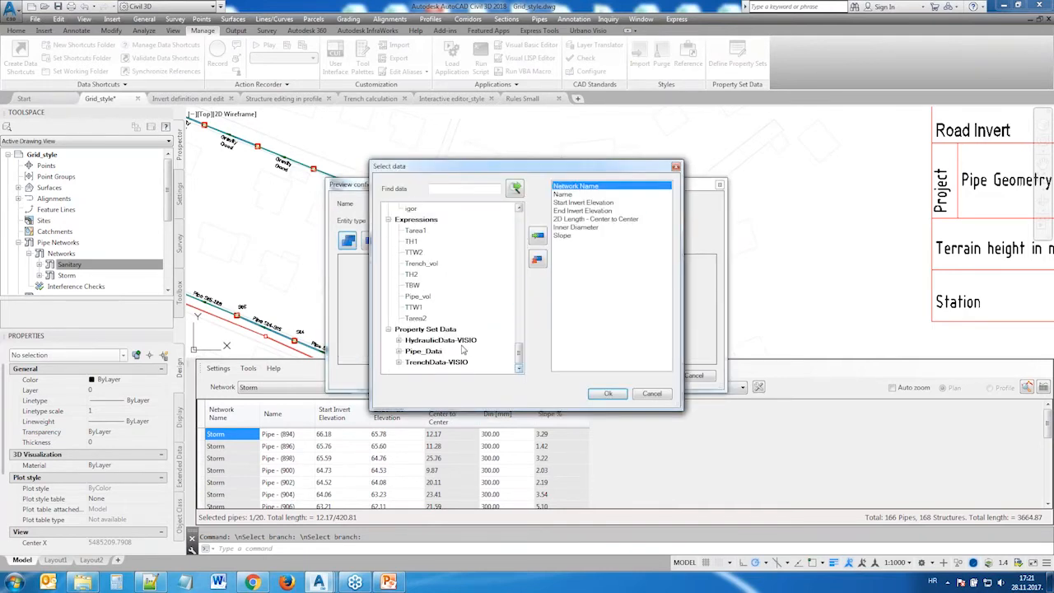
{"action": "left_click", "coordinate": [400, 352]}
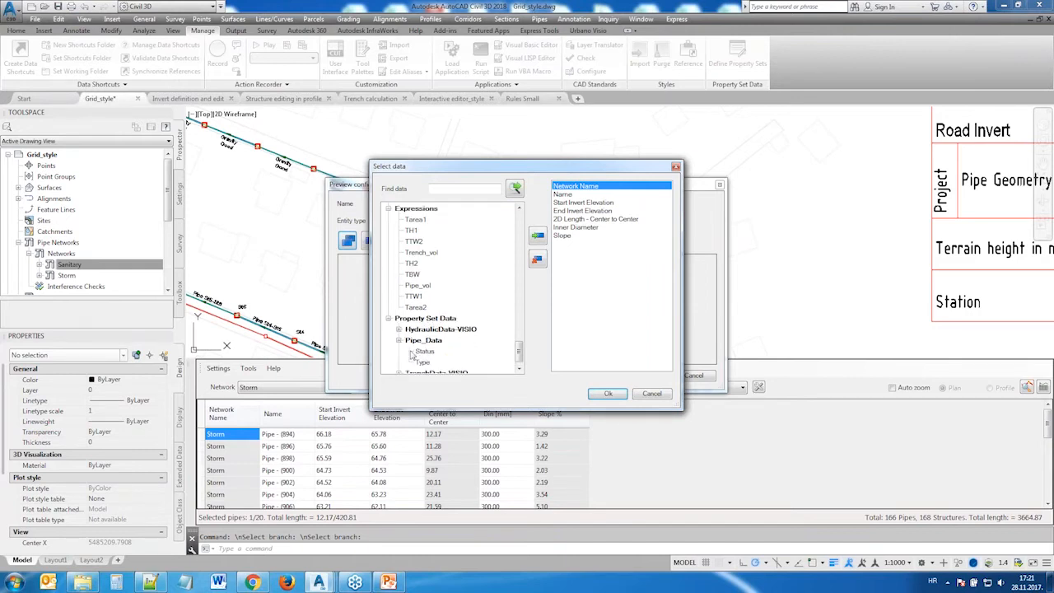
{"action": "left_click", "coordinate": [426, 352]}
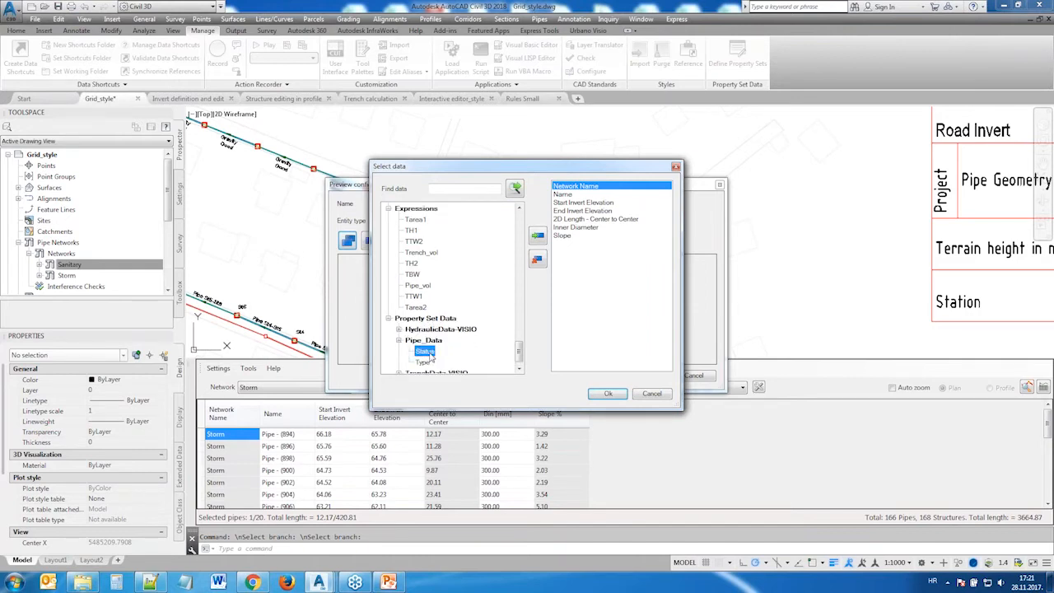
{"action": "left_click", "coordinate": [540, 236]}
{"action": "left_click", "coordinate": [608, 394]}
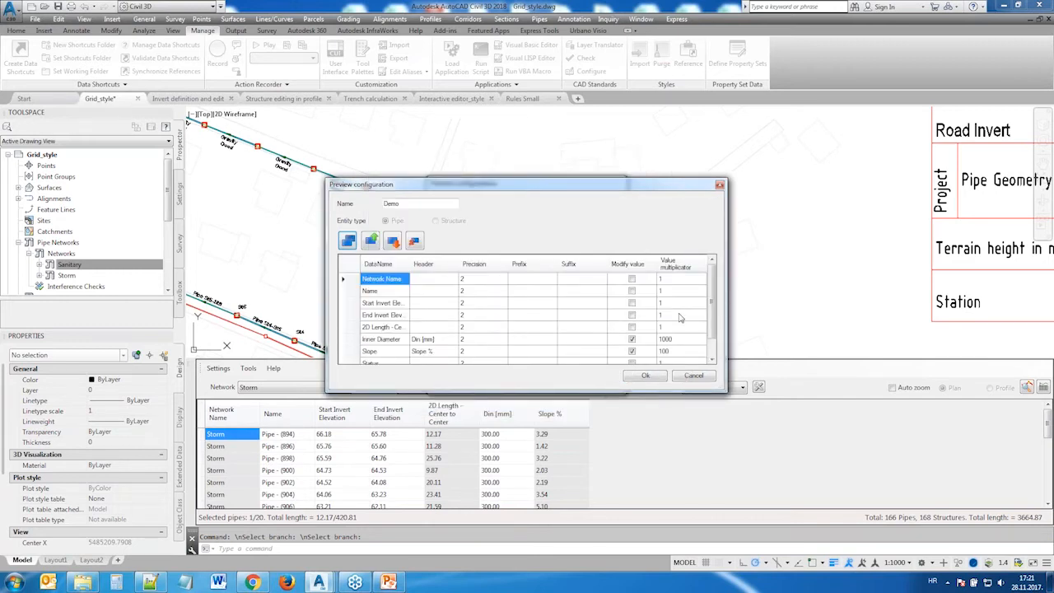
{"action": "scroll", "coordinate": [714, 303], "scroll_direction": "down", "scroll_amount": 1}
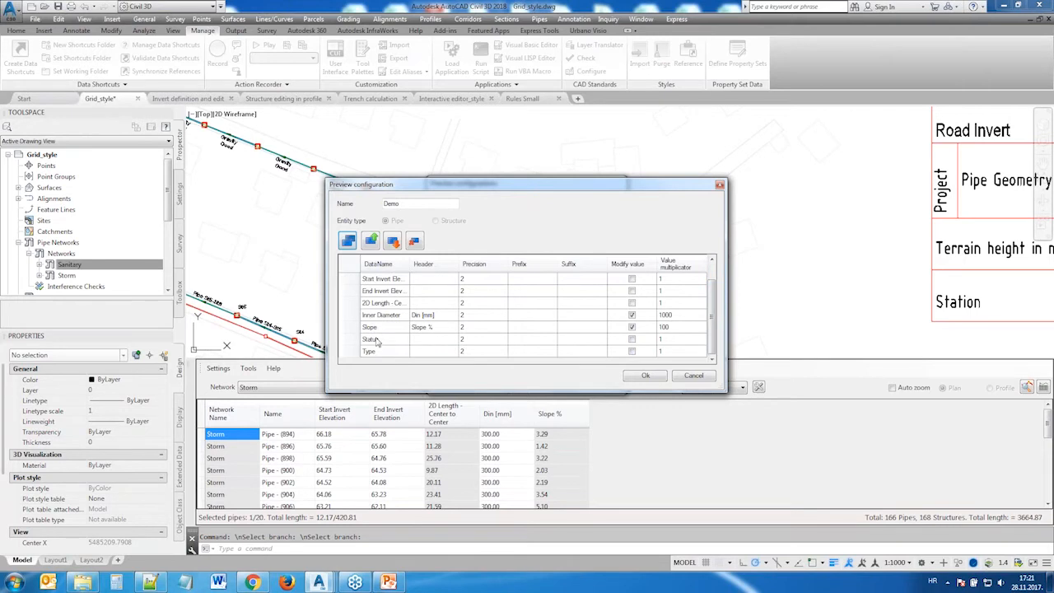
{"action": "left_click", "coordinate": [646, 376]}
{"action": "left_click", "coordinate": [601, 377]}
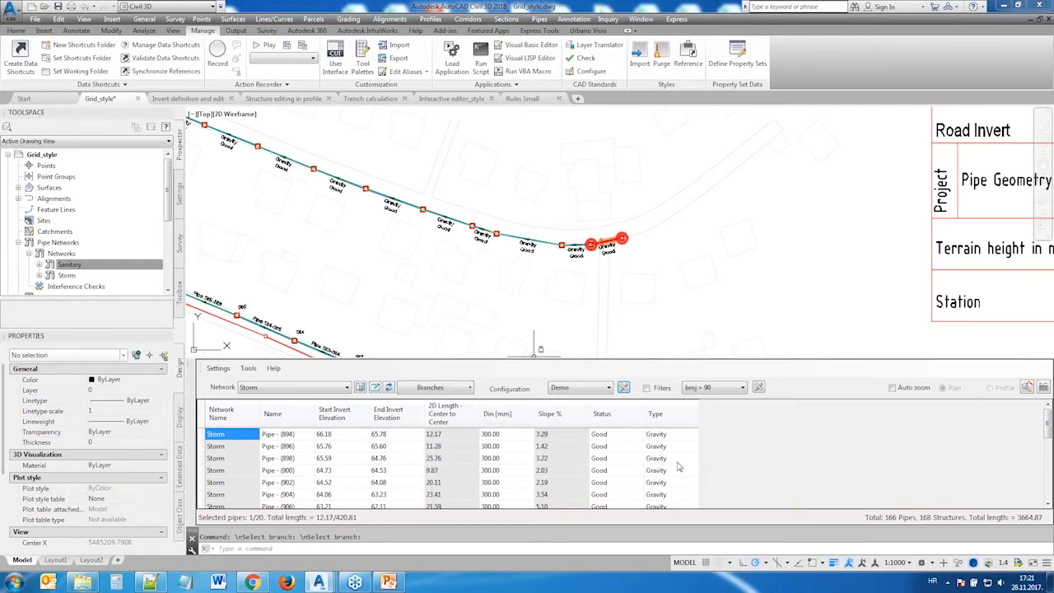
Draw a table of all pipes in the loaded branch in the empty area between the trench section and the Alignment D1 profile
{"action": "left_click", "coordinate": [201, 418]}
{"action": "right_click", "coordinate": [368, 460]}
{"action": "left_click", "coordinate": [392, 449]}
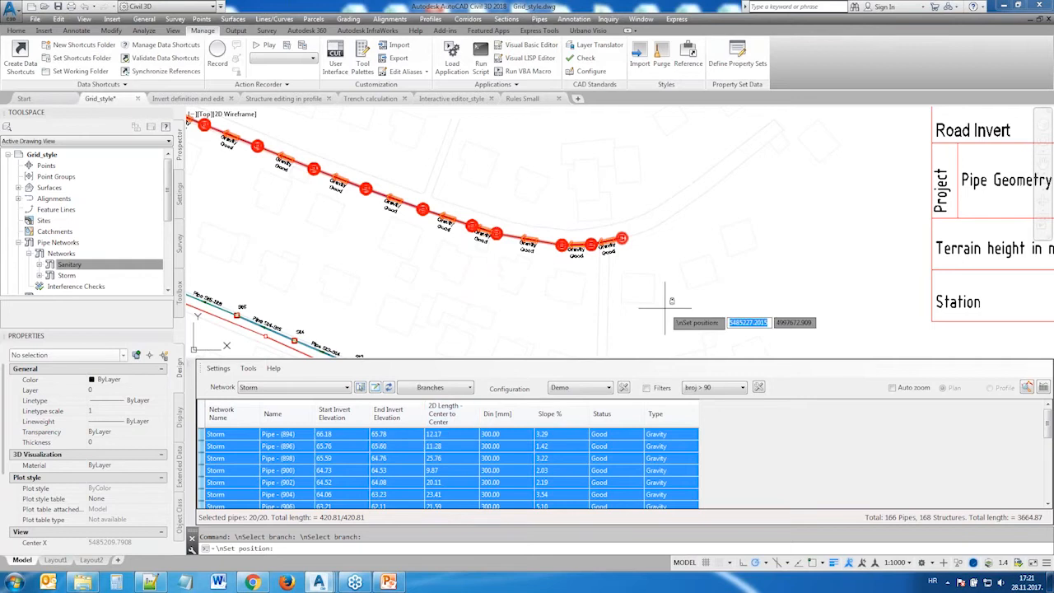
{"action": "scroll", "coordinate": [636, 232], "scroll_direction": "down", "scroll_amount": 5}
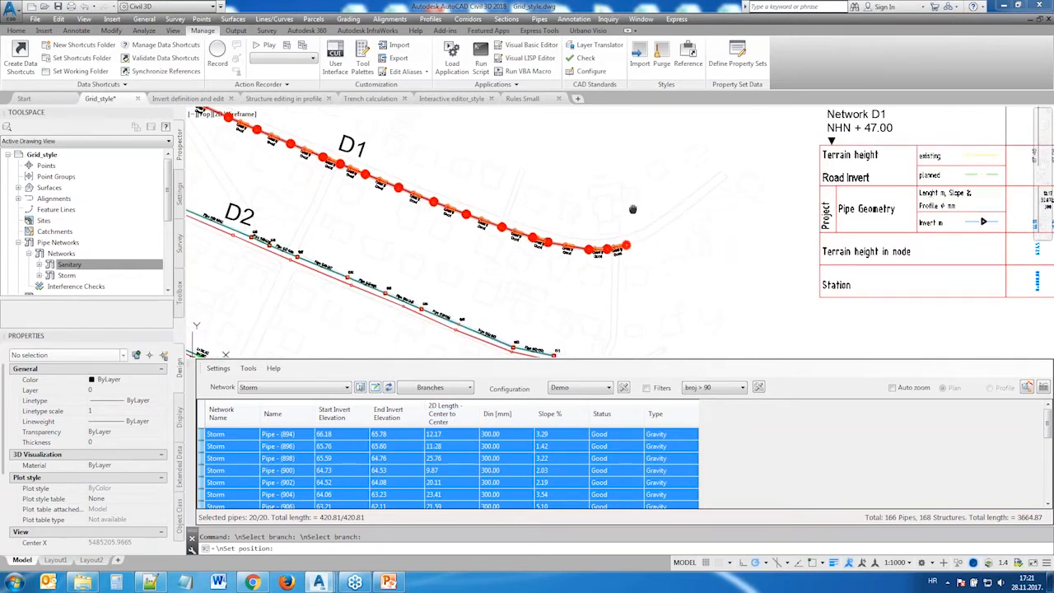
{"action": "scroll", "coordinate": [581, 243], "scroll_direction": "up", "scroll_amount": 4}
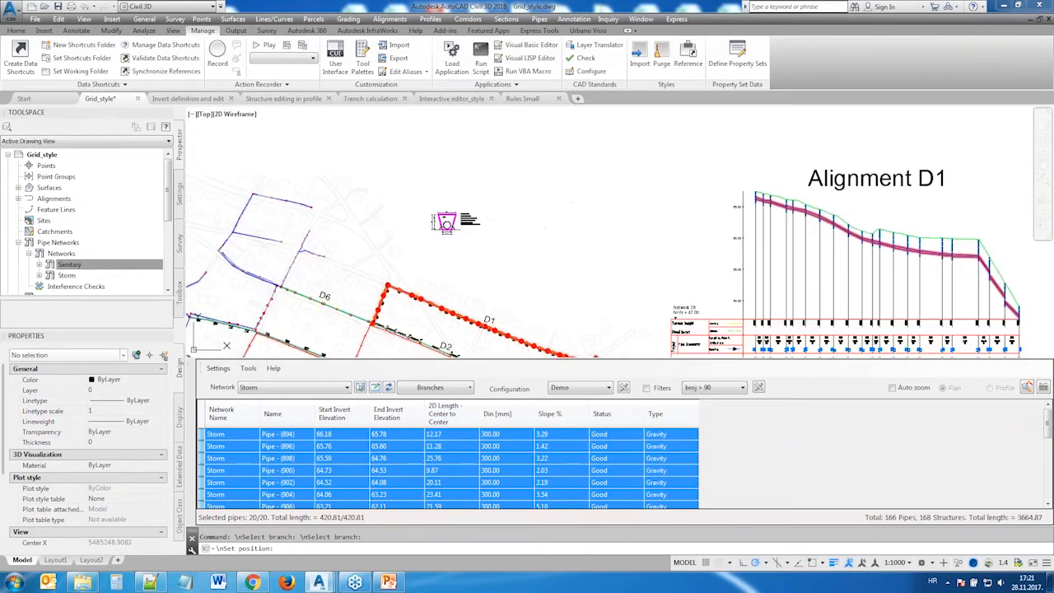
{"action": "scroll", "coordinate": [577, 175], "scroll_direction": "up", "scroll_amount": 5}
{"action": "scroll", "coordinate": [577, 176], "scroll_direction": "up", "scroll_amount": 5}
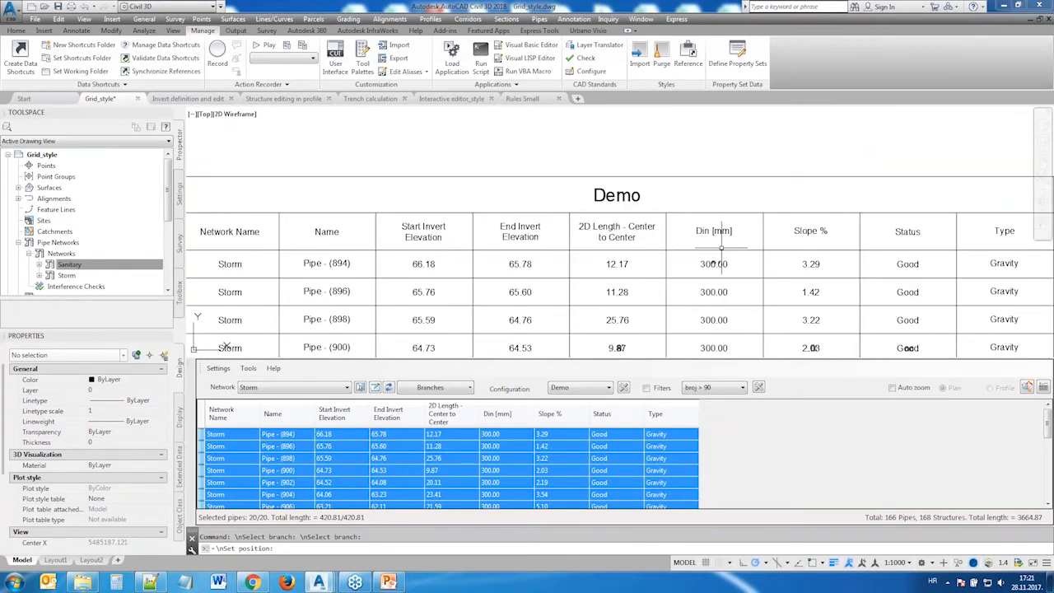
Examine the columns of the drawn Demo table from Network Name through Status and Type
{"action": "scroll", "coordinate": [707, 248], "scroll_direction": "down", "scroll_amount": 2}
{"action": "middle_click_drag", "start_coordinate": [498, 256], "coordinate": [488, 212]}
{"action": "scroll", "coordinate": [487, 212], "scroll_direction": "up", "scroll_amount": 4}
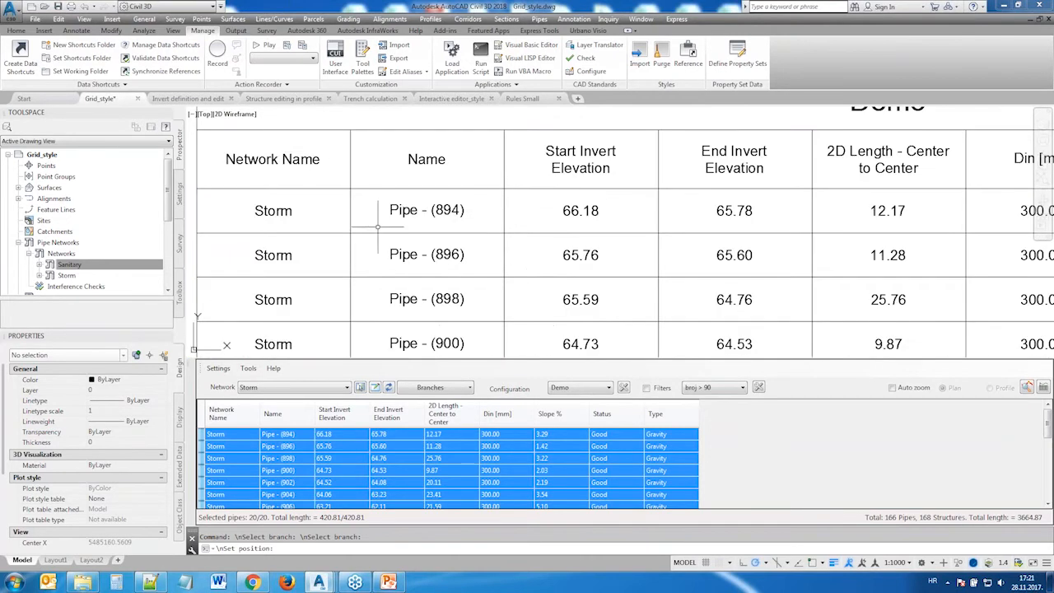
{"action": "scroll", "coordinate": [591, 214], "scroll_direction": "down", "scroll_amount": 2}
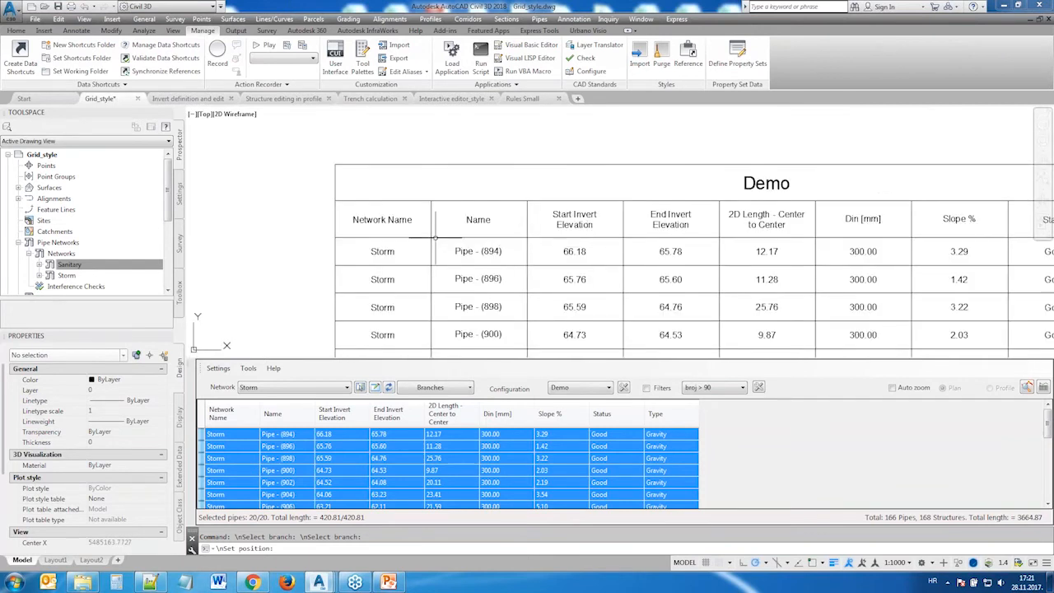
{"action": "middle_click_drag", "start_coordinate": [874, 272], "coordinate": [771, 270]}
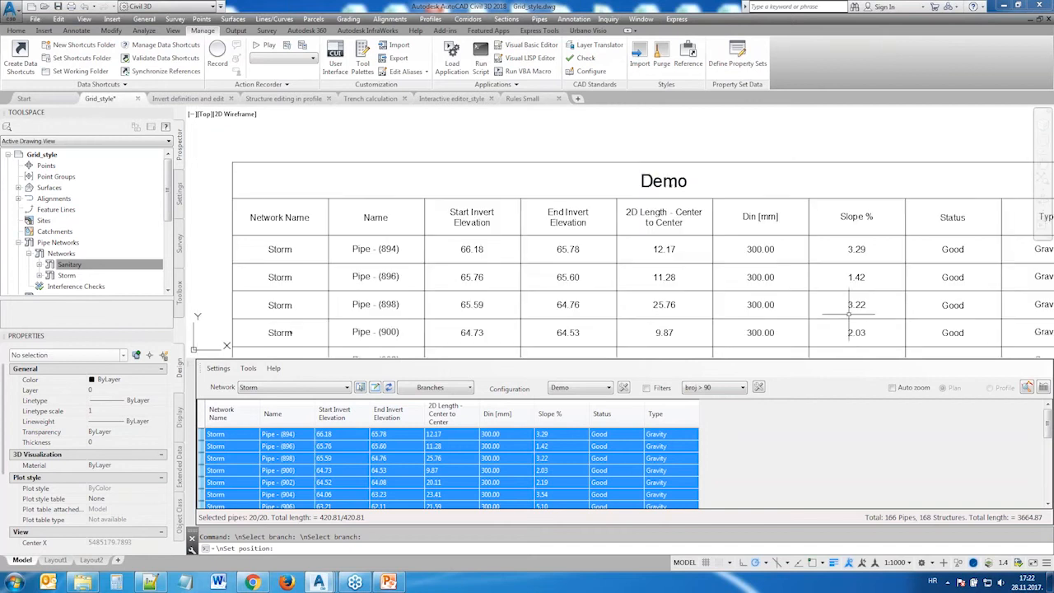
{"action": "middle_click_drag", "start_coordinate": [857, 291], "coordinate": [695, 251]}
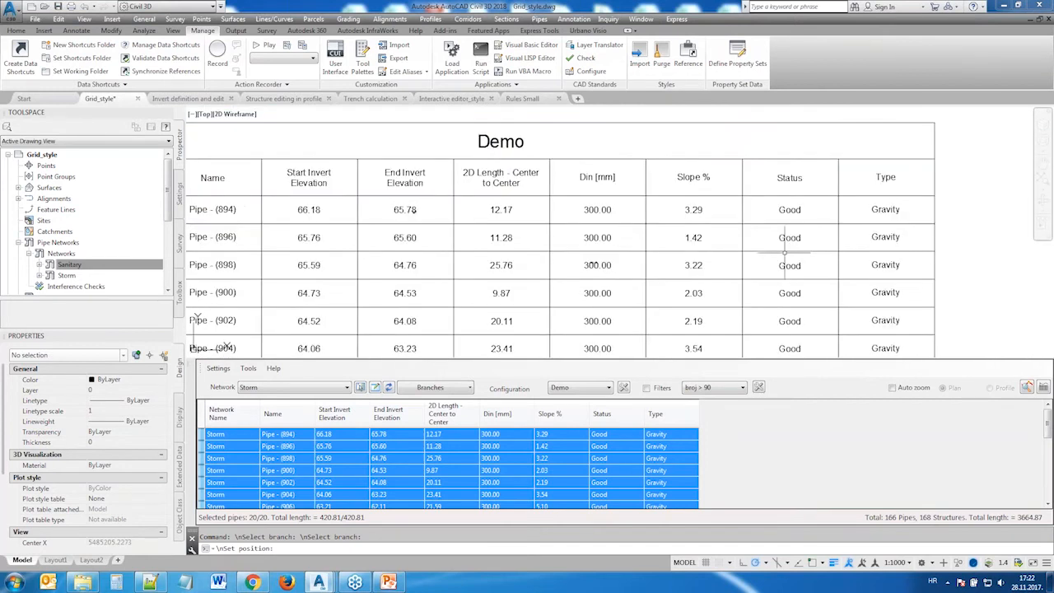
{"action": "middle_click_drag", "start_coordinate": [917, 246], "coordinate": [860, 256]}
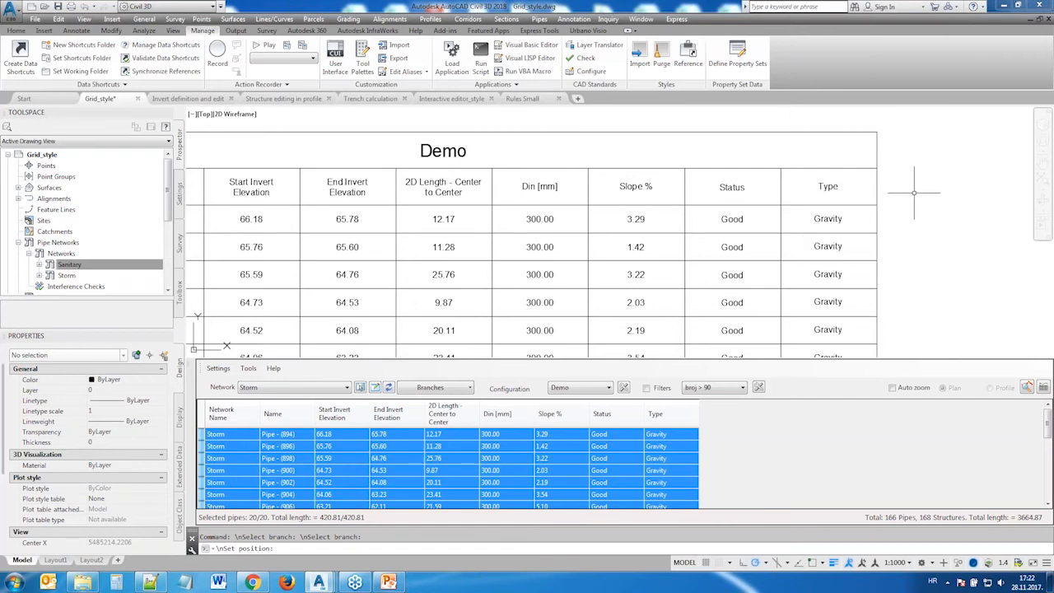
{"action": "left_click", "coordinate": [949, 174]}
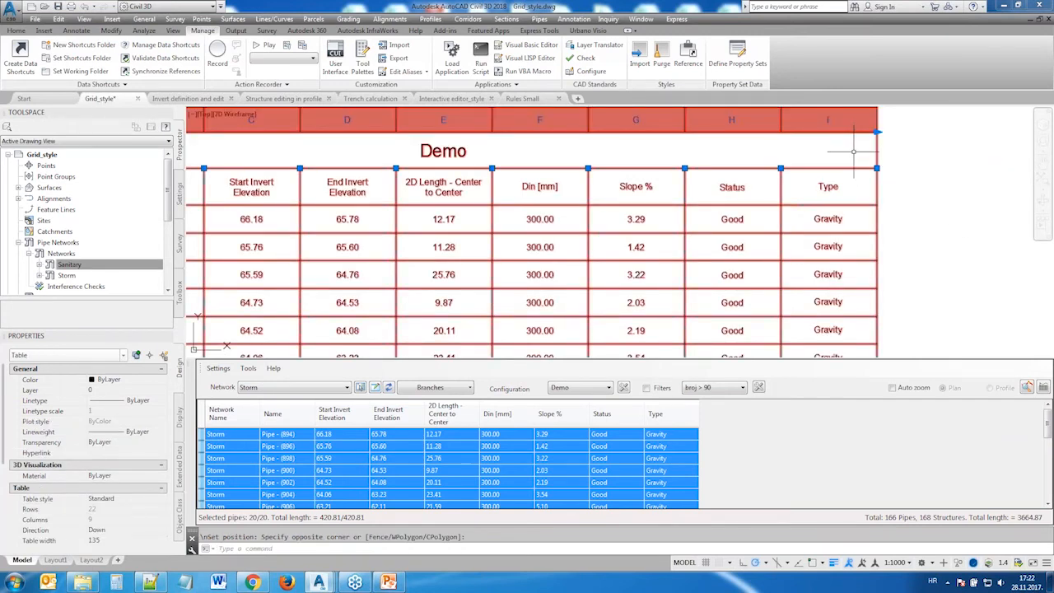
{"action": "left_click", "coordinate": [838, 195]}
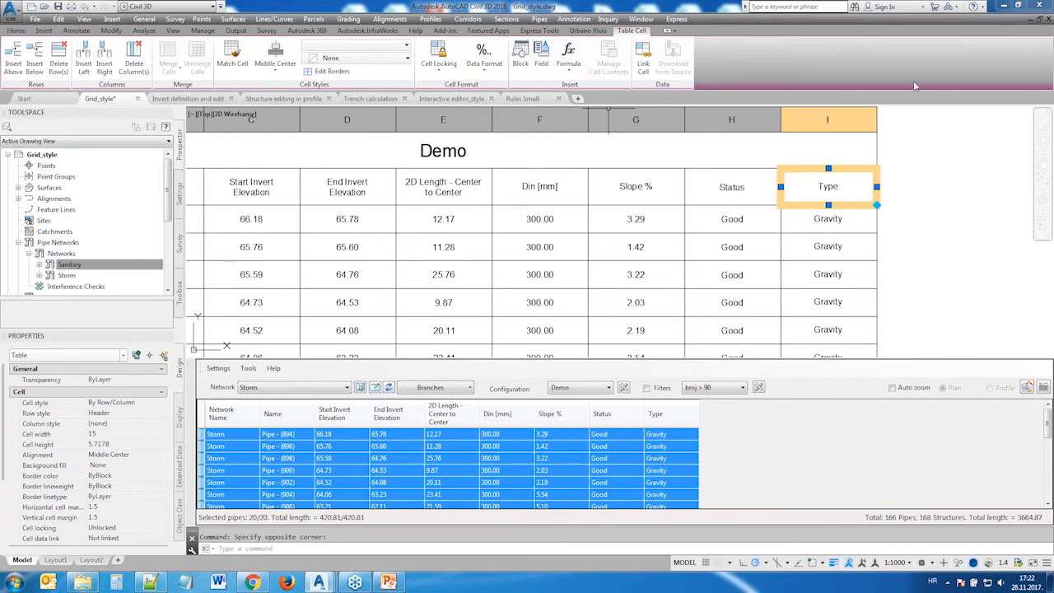
{"action": "key", "text": "Escape"}
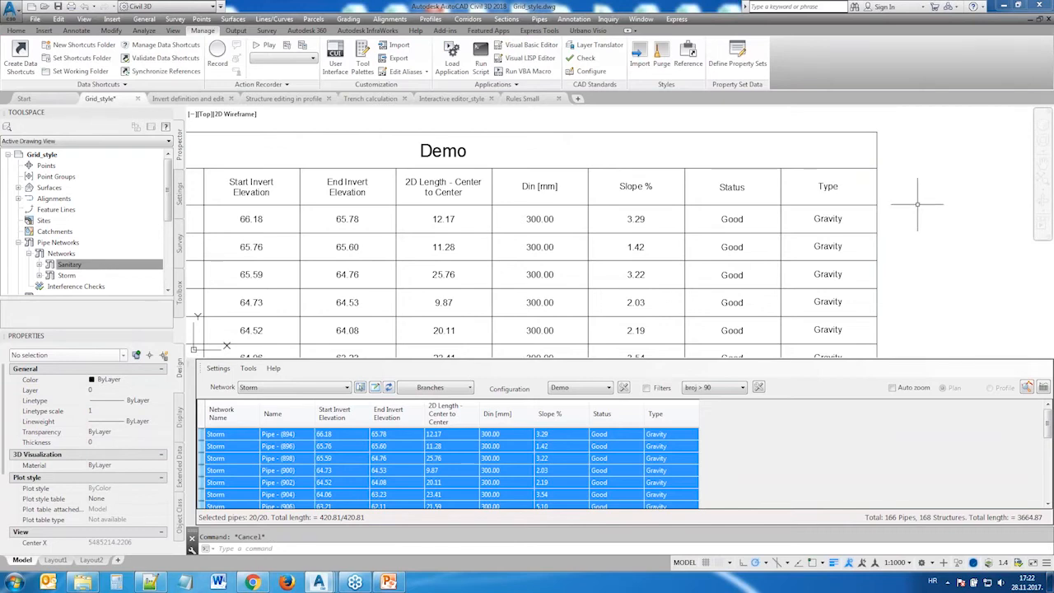
Set the Status of Pipe - (894), (896), (898) and (900) to "Not so good" in the grid
{"action": "scroll", "coordinate": [917, 204], "scroll_direction": "down", "scroll_amount": 2}
{"action": "scroll", "coordinate": [917, 203], "scroll_direction": "down", "scroll_amount": 2}
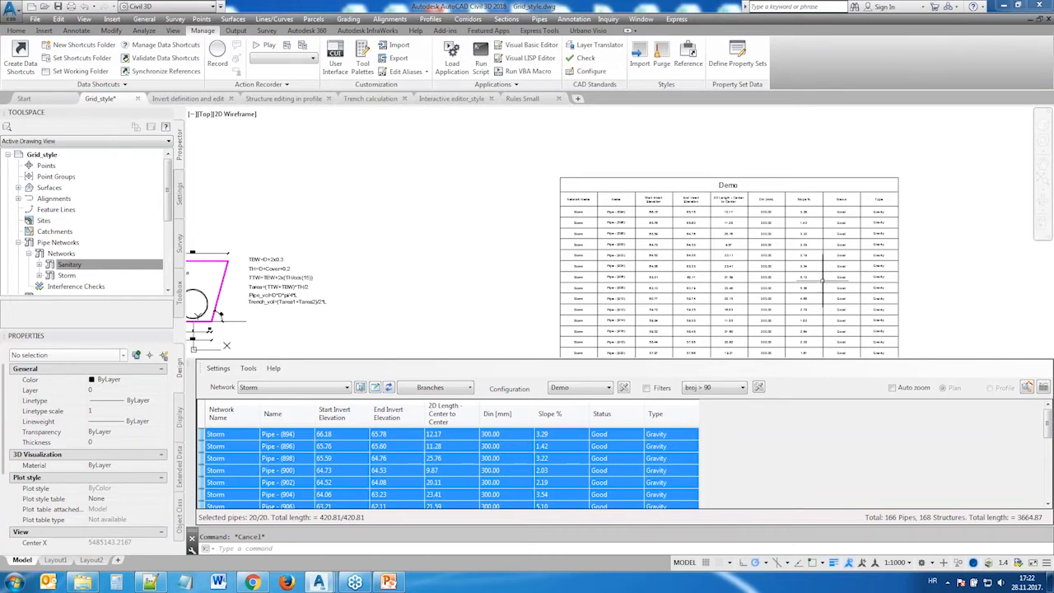
{"action": "scroll", "coordinate": [741, 284], "scroll_direction": "down", "scroll_amount": 4}
{"action": "middle_click_drag", "start_coordinate": [715, 308], "coordinate": [565, 210]}
{"action": "scroll", "coordinate": [564, 262], "scroll_direction": "up", "scroll_amount": 6}
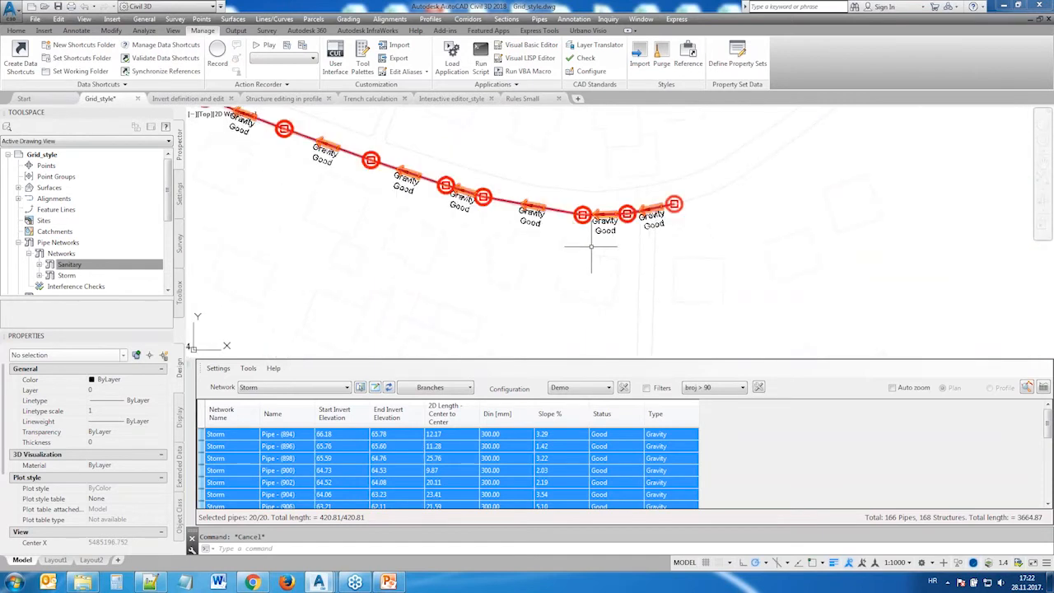
{"action": "left_click", "coordinate": [608, 435]}
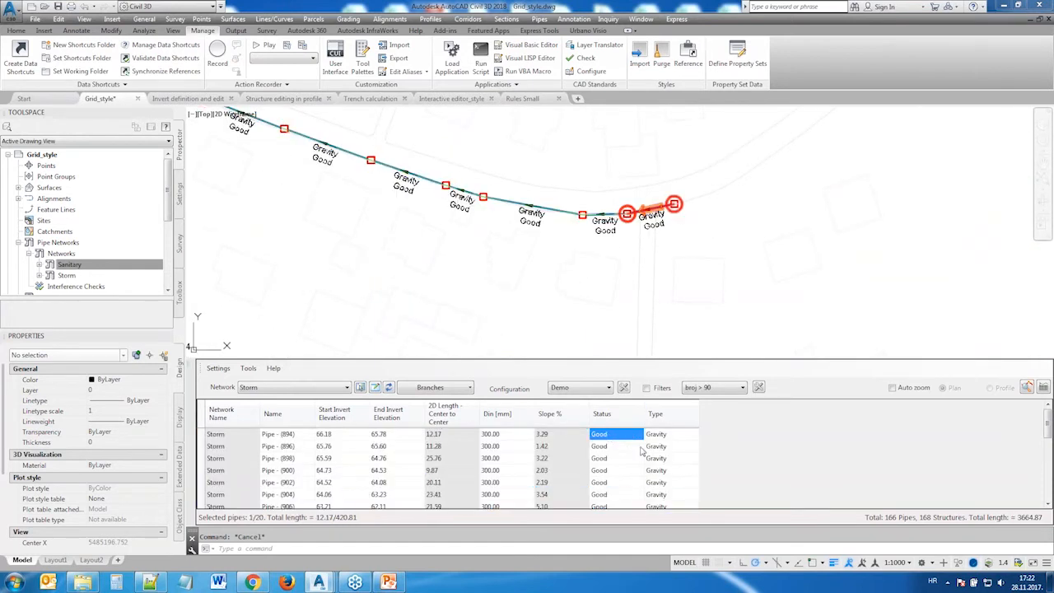
{"action": "left_click_drag", "start_coordinate": [618, 438], "coordinate": [619, 464]}
{"action": "right_click", "coordinate": [619, 464]}
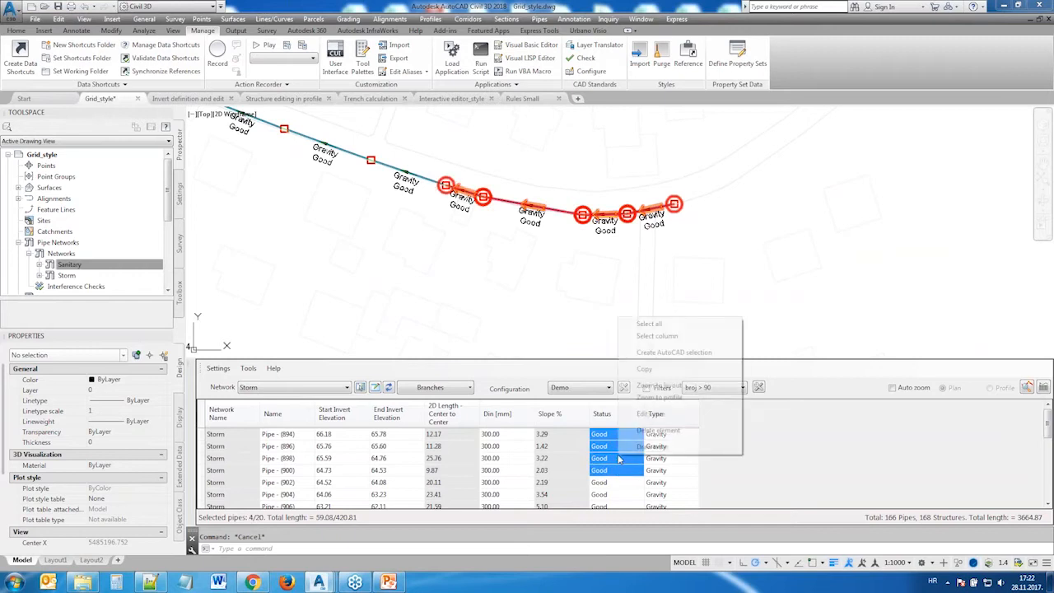
{"action": "left_click", "coordinate": [644, 414]}
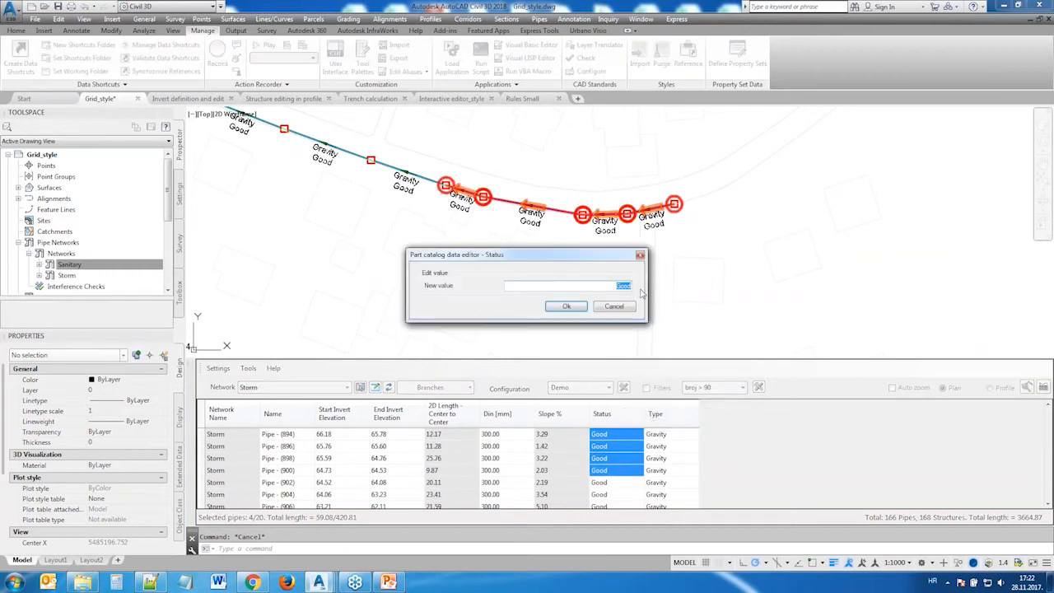
{"action": "type", "text": "Not so good"}
{"action": "left_click", "coordinate": [568, 306]}
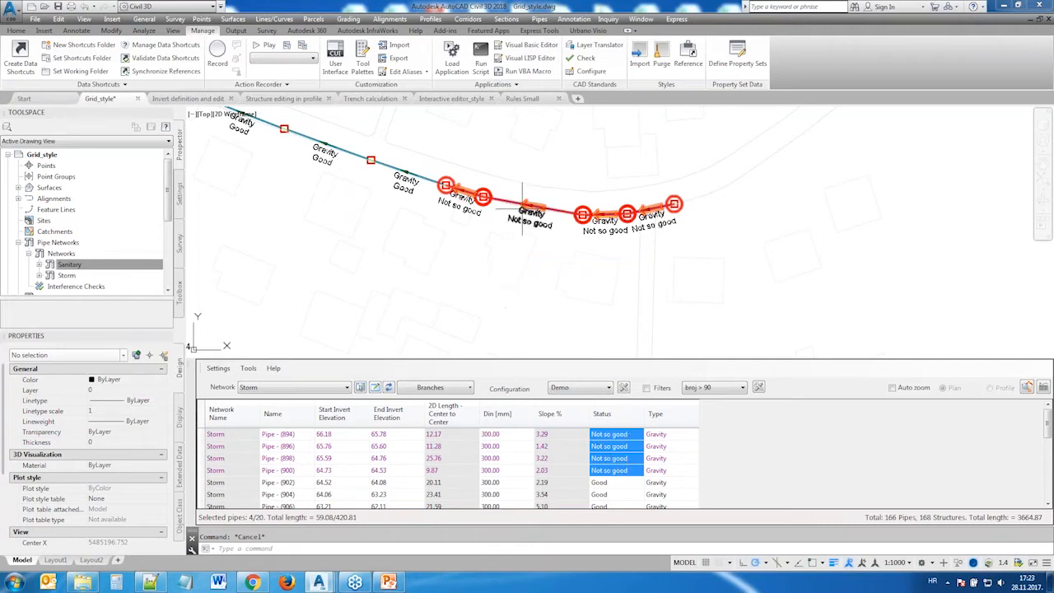
Check the Status of the four edited pipes in the plan labels and in the drawn Demo table
{"action": "scroll", "coordinate": [522, 207], "scroll_direction": "up", "scroll_amount": 4}
{"action": "mouse_move", "coordinate": [414, 278]}
{"action": "middle_mouse_down"}
{"action": "mouse_move", "coordinate": [513, 266]}
{"action": "mouse_move", "coordinate": [488, 283]}
{"action": "middle_mouse_up"}
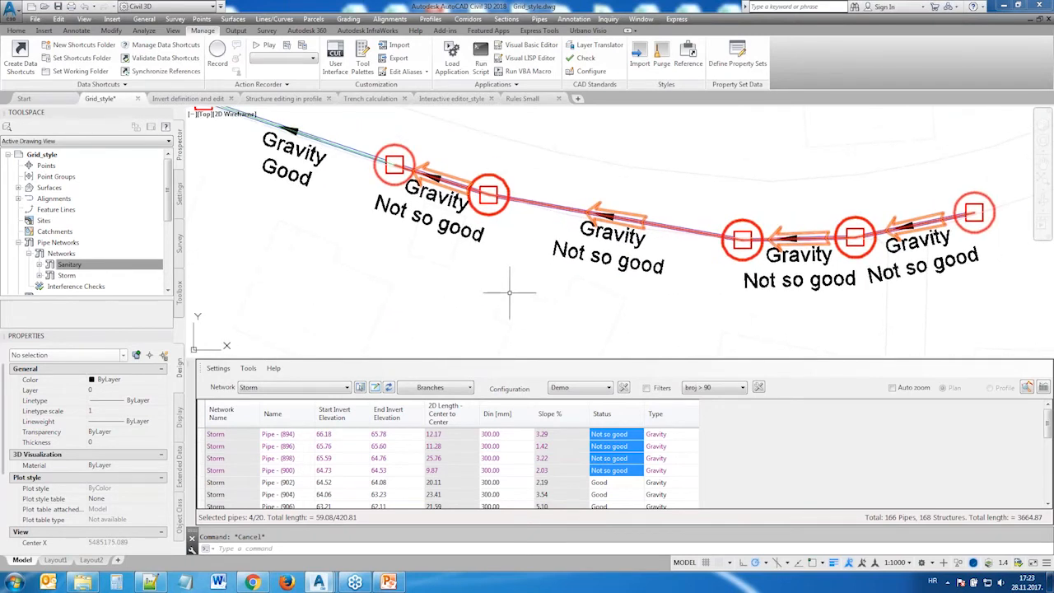
{"action": "scroll", "coordinate": [541, 271], "scroll_direction": "down", "scroll_amount": 12}
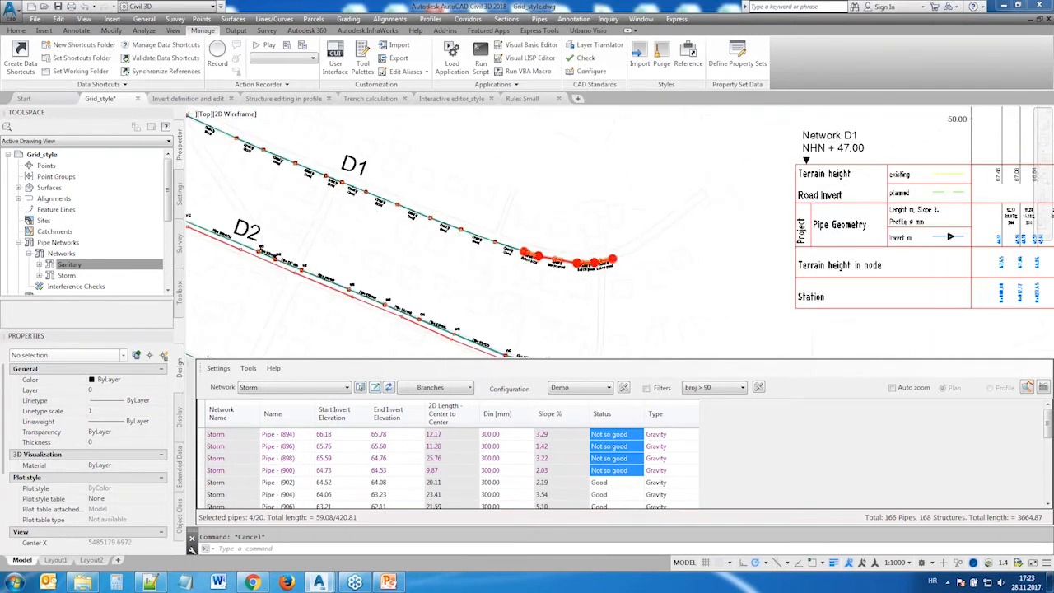
{"action": "scroll", "coordinate": [577, 167], "scroll_direction": "up", "scroll_amount": 6}
{"action": "scroll", "coordinate": [577, 168], "scroll_direction": "up", "scroll_amount": 8}
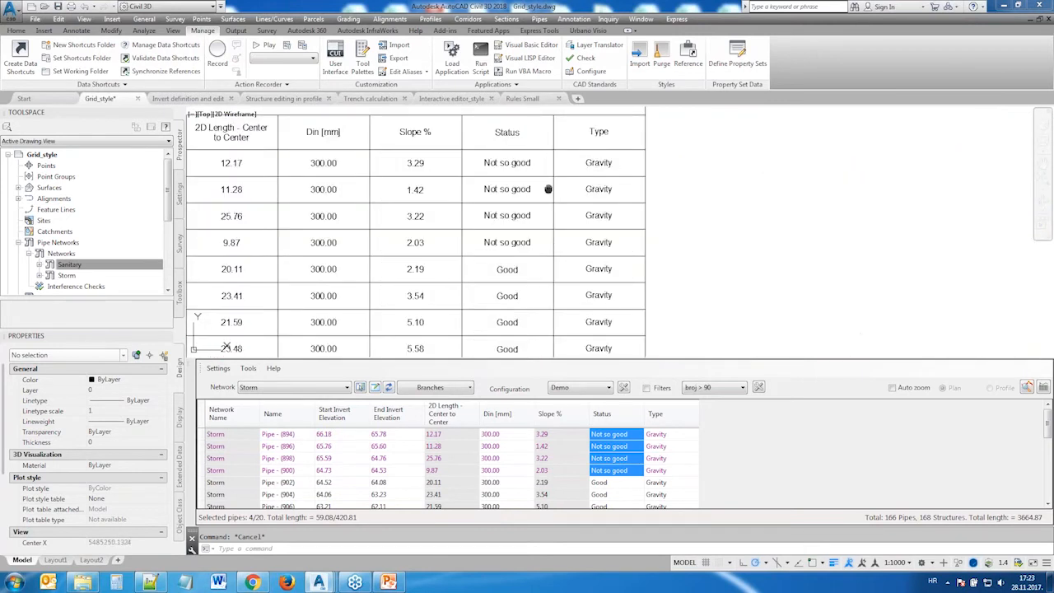
{"action": "scroll", "coordinate": [549, 190], "scroll_direction": "down", "scroll_amount": 2}
{"action": "middle_click_drag", "start_coordinate": [536, 201], "coordinate": [536, 219]}
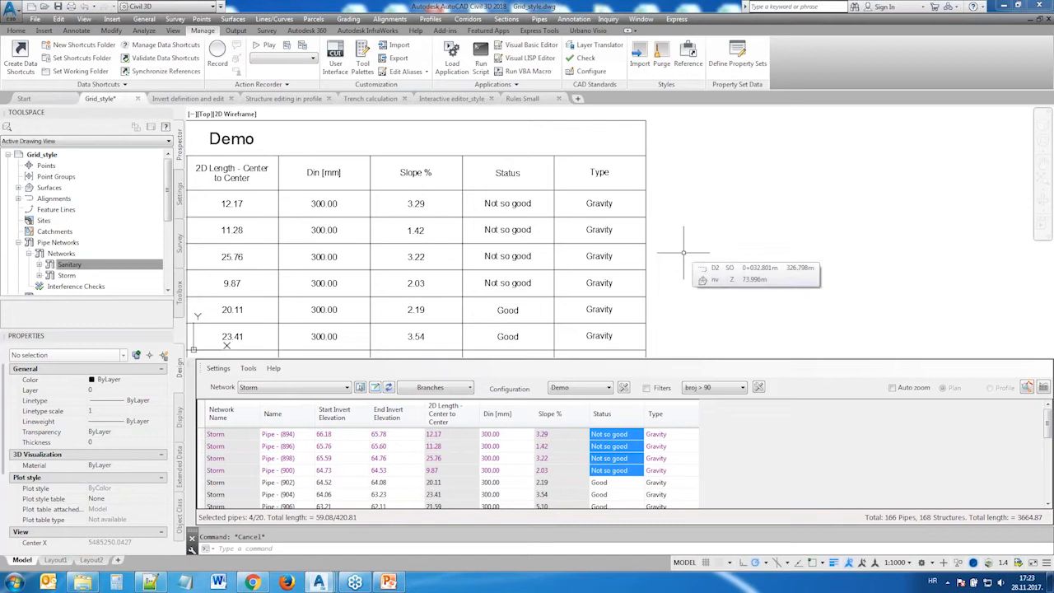
Delete the drawn Demo table from the drawing
{"action": "scroll", "coordinate": [691, 259], "scroll_direction": "down", "scroll_amount": 3}
{"action": "middle_click_drag", "start_coordinate": [699, 270], "coordinate": [650, 179]}
{"action": "left_click", "coordinate": [693, 295]}
{"action": "left_click", "coordinate": [587, 221]}
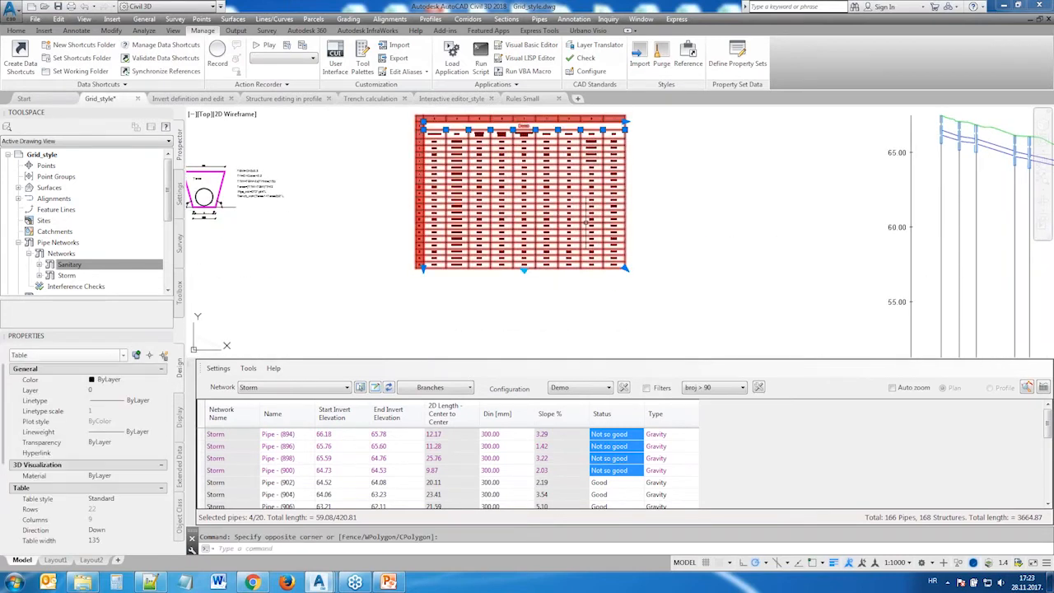
{"action": "key", "text": "Delete"}
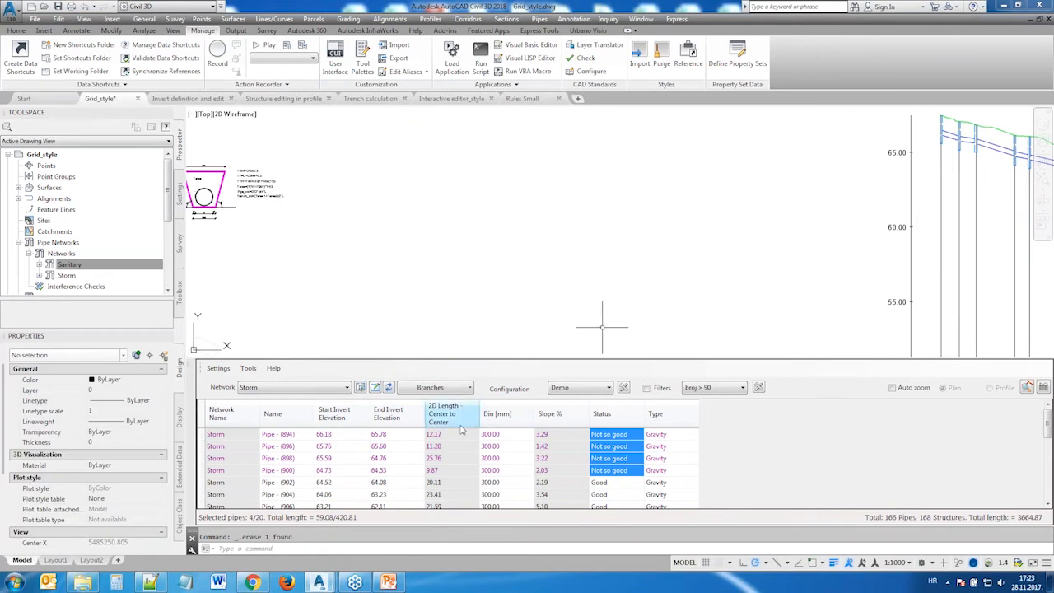
Copy the grid data of all pipes in the branch to the clipboard
{"action": "scroll", "coordinate": [481, 350], "scroll_direction": "down", "scroll_amount": 2}
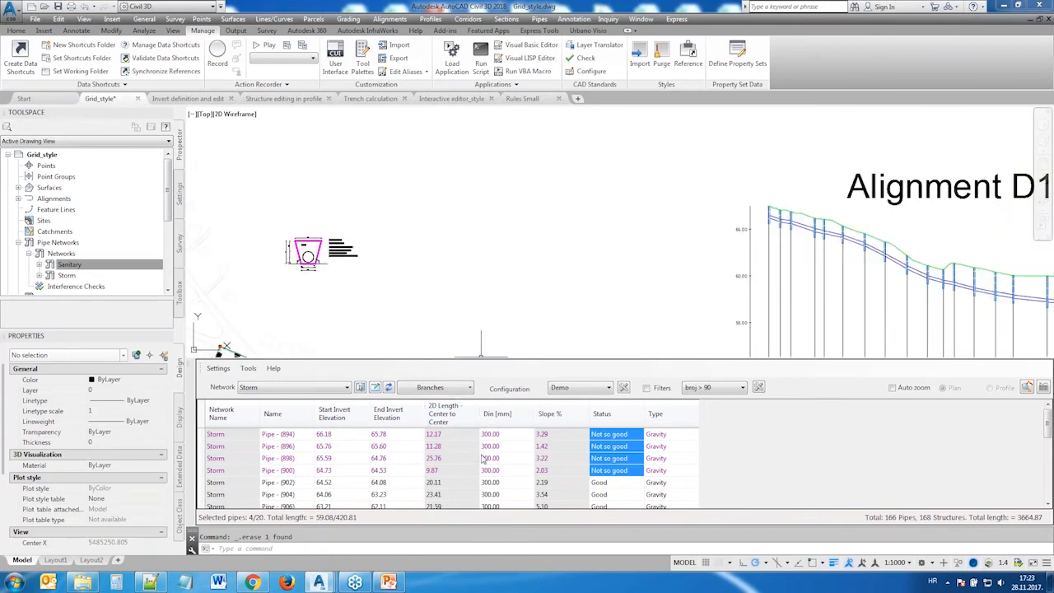
{"action": "left_click", "coordinate": [201, 419]}
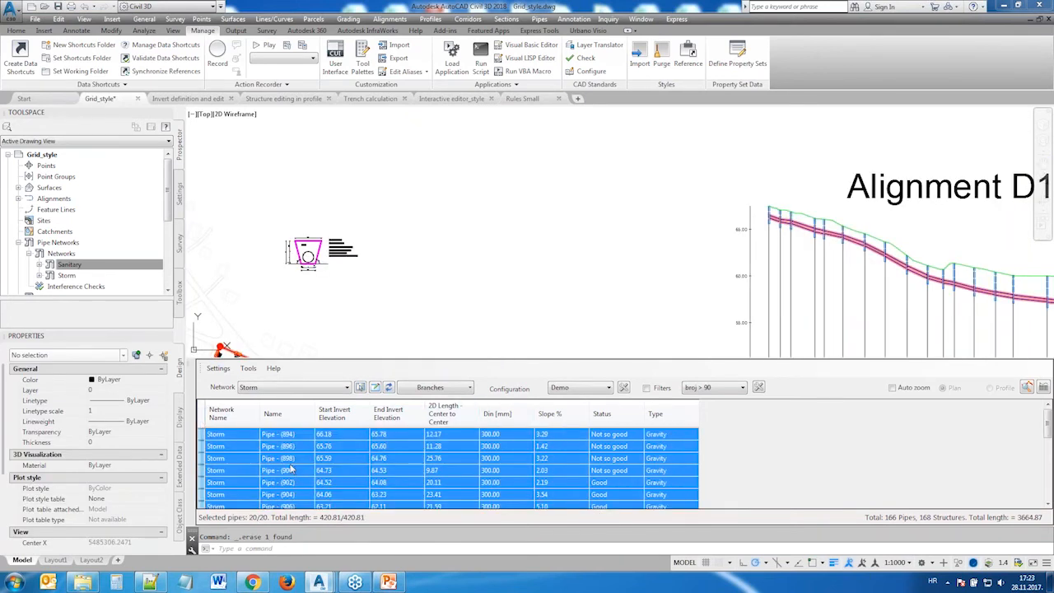
{"action": "right_click", "coordinate": [344, 458]}
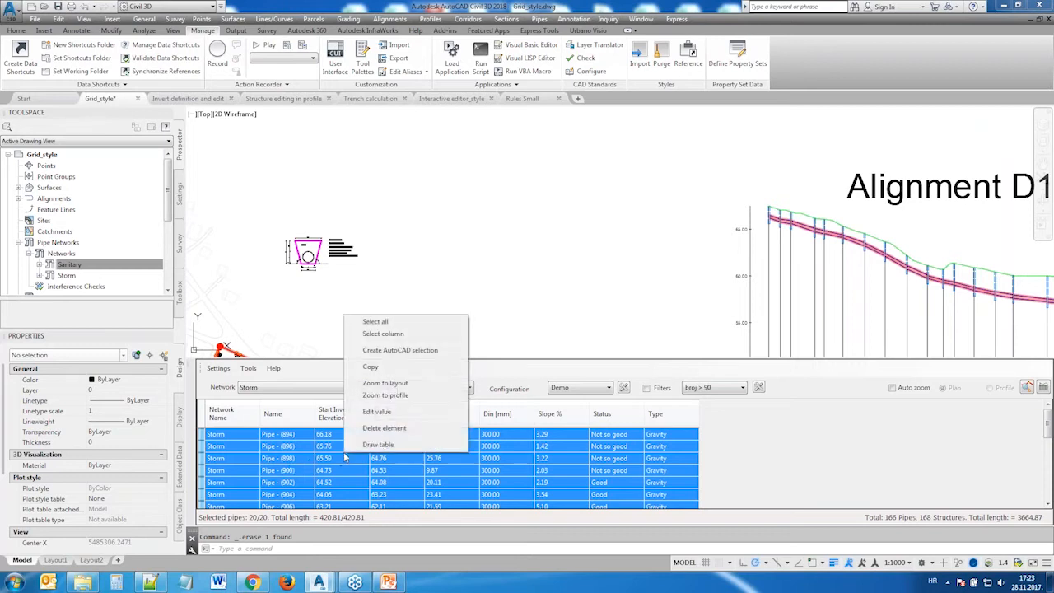
{"action": "left_click", "coordinate": [371, 368]}
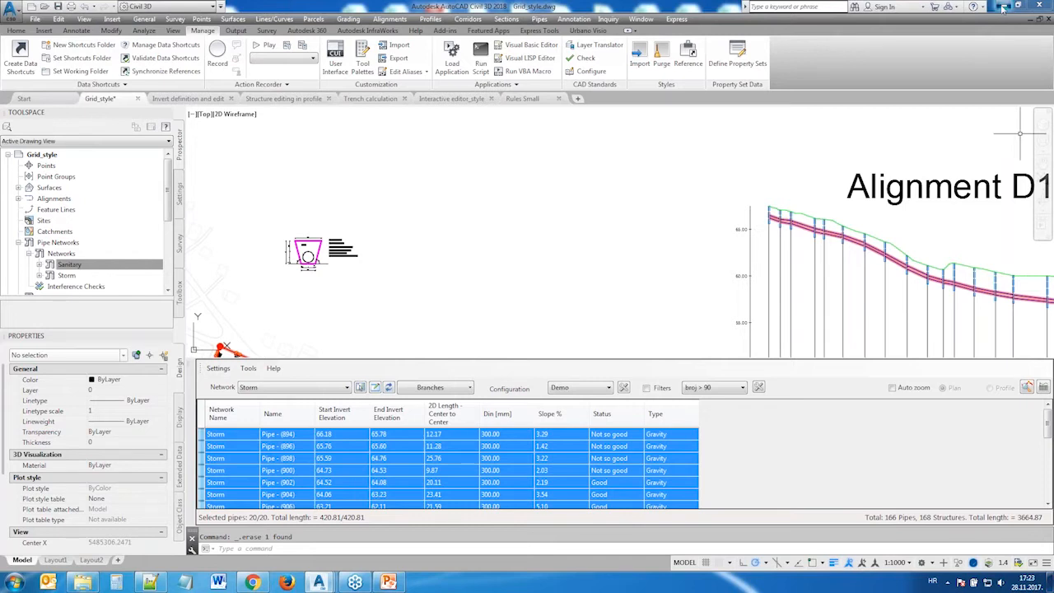
Open the new Excel worksheet from the desktop, paste the copied pipe data at cell B3 and look over the pasted rows
{"action": "left_click", "coordinate": [1002, 7]}
{"action": "double_click", "coordinate": [479, 462]}
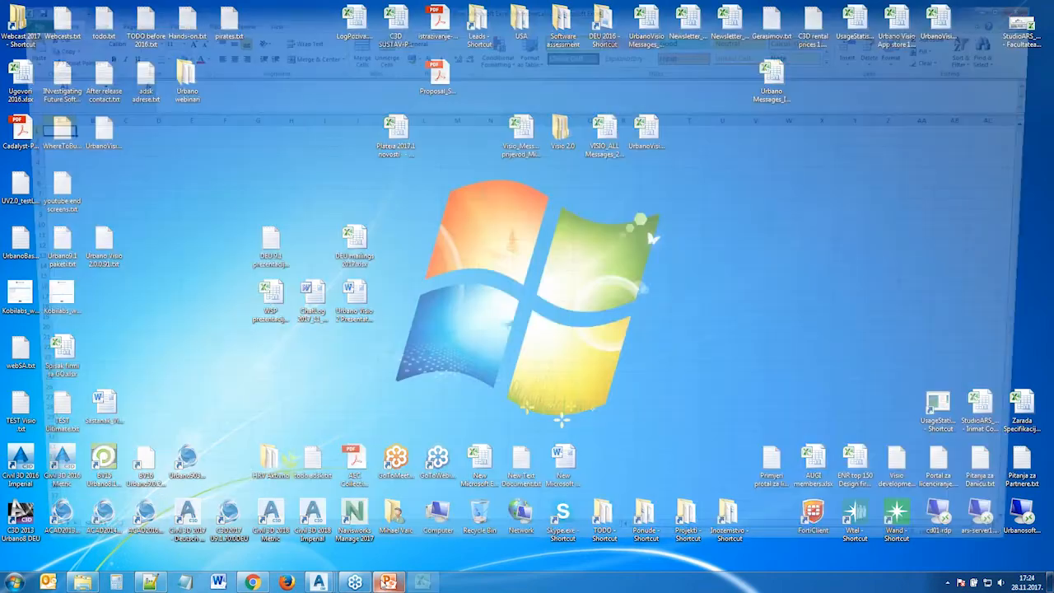
{"action": "left_click", "coordinate": [66, 147]}
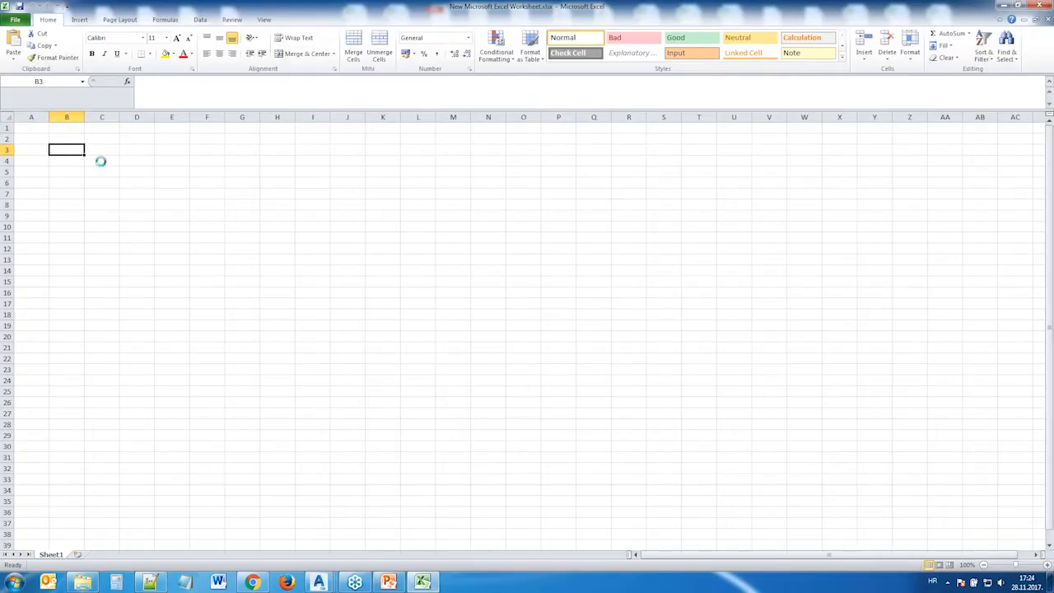
{"action": "key", "text": "ctrl+v"}
{"action": "left_click", "coordinate": [464, 301]}
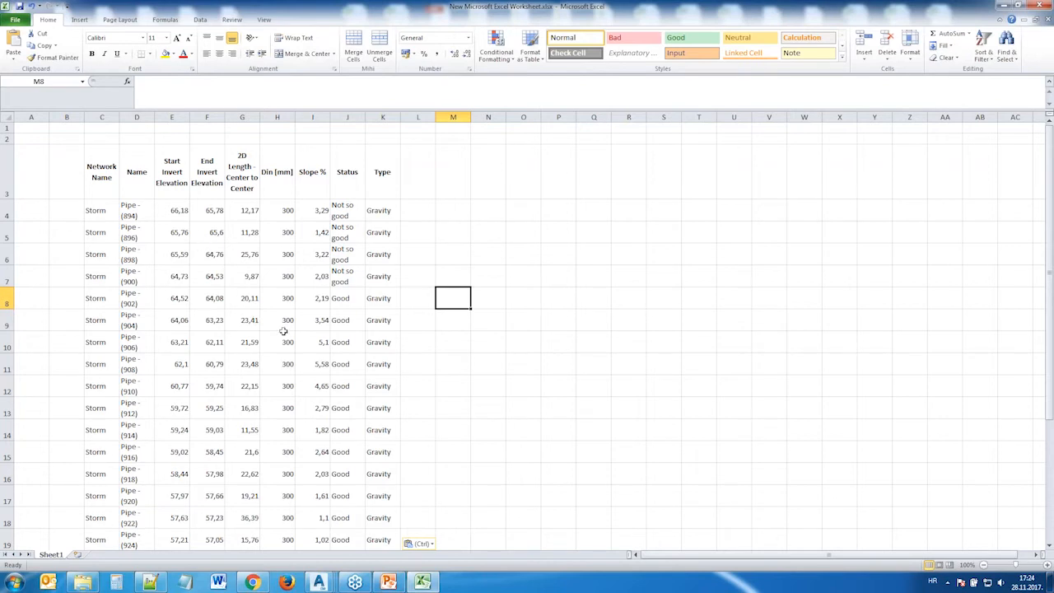
{"action": "left_click", "coordinate": [216, 277]}
{"action": "scroll", "coordinate": [214, 276], "scroll_direction": "down", "scroll_amount": 1}
{"action": "scroll", "coordinate": [214, 277], "scroll_direction": "up", "scroll_amount": 1}
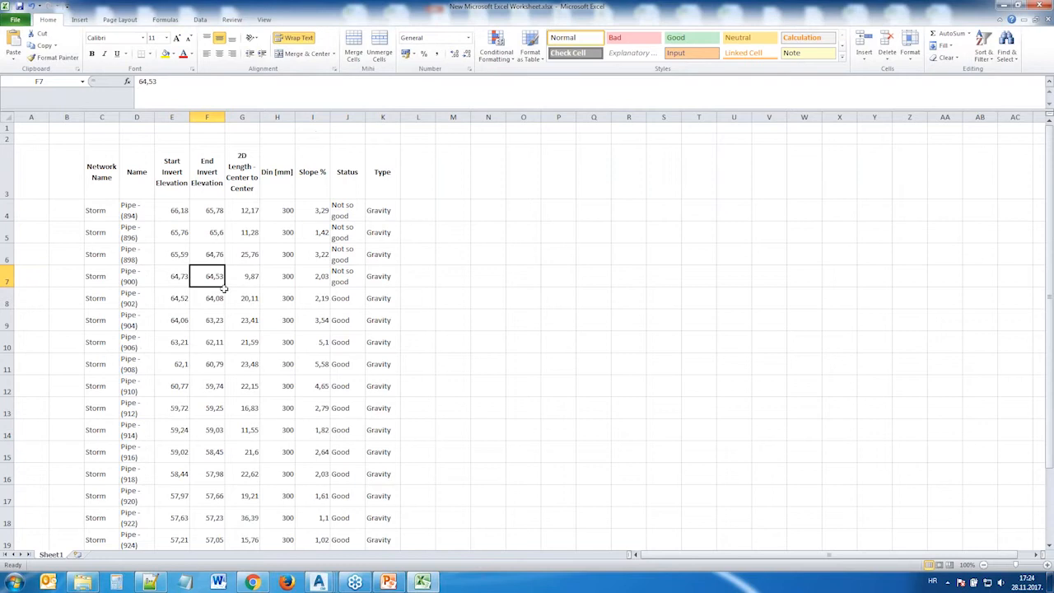
Switch back to Grid_style.dwg in Civil 3D, clear the selection of all pipes and display the saved 3D View
{"action": "mouse_move", "coordinate": [319, 583]}
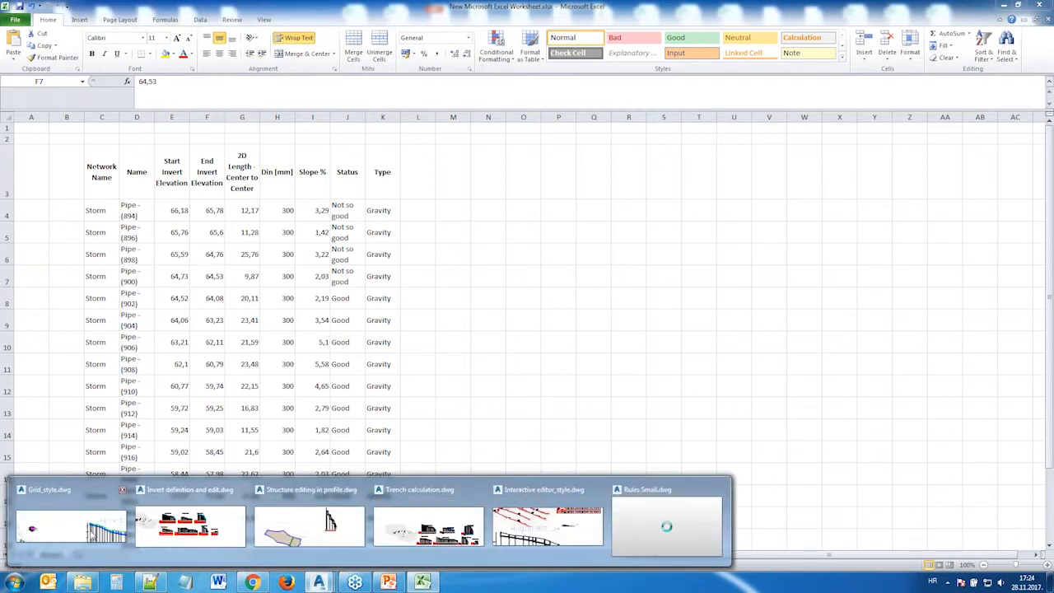
{"action": "left_click", "coordinate": [70, 527]}
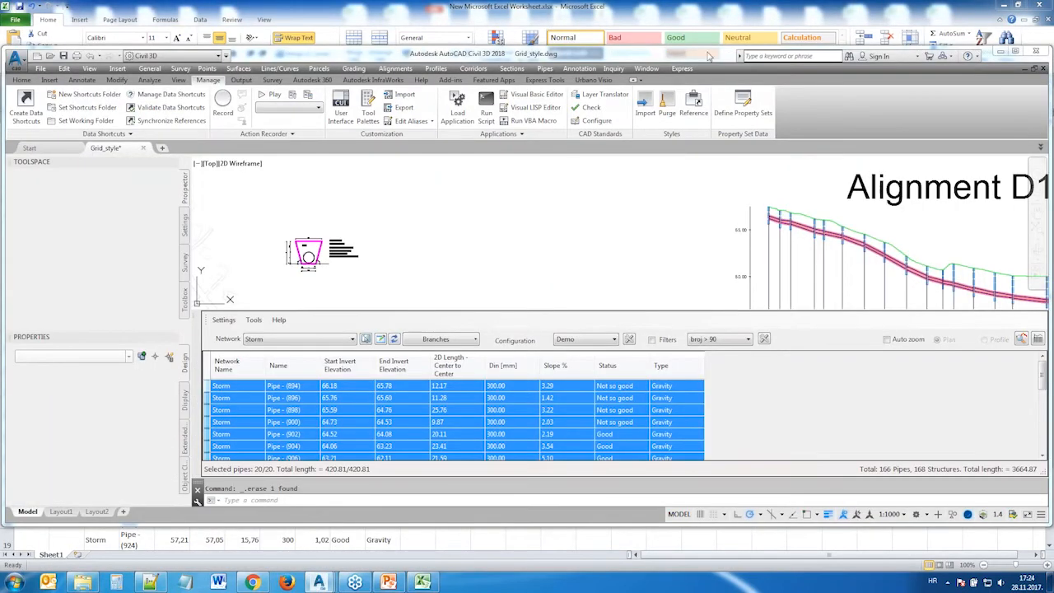
{"action": "double_click", "coordinate": [699, 53]}
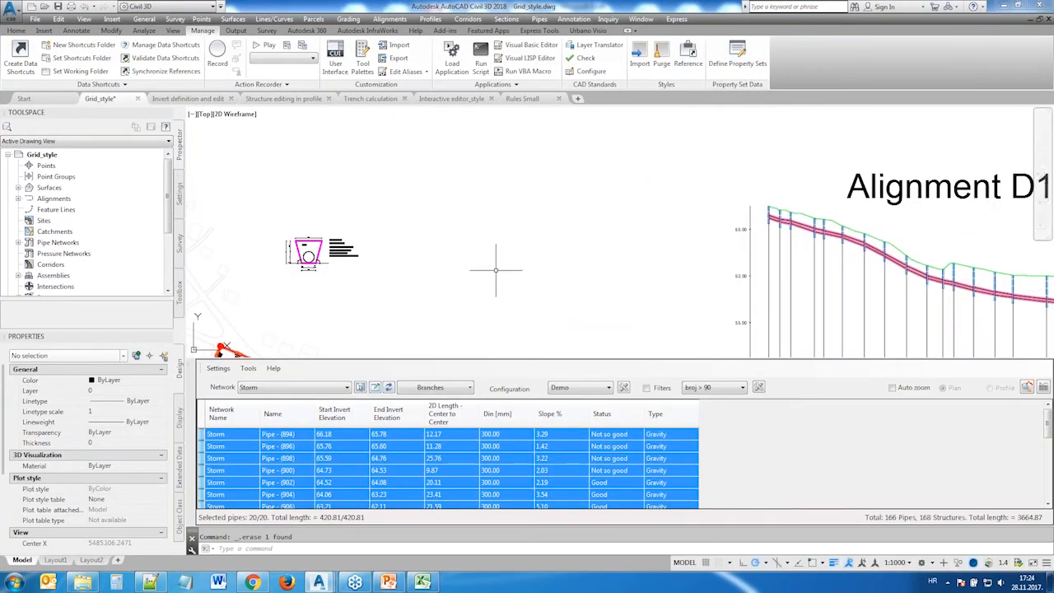
{"action": "key", "text": "Escape"}
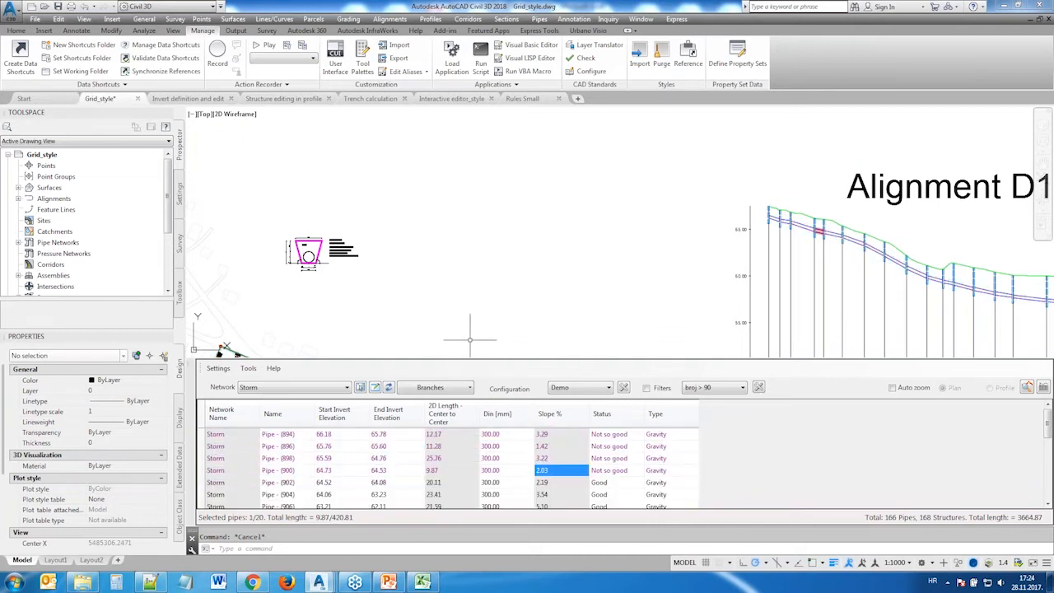
{"action": "scroll", "coordinate": [476, 340], "scroll_direction": "down", "scroll_amount": 5}
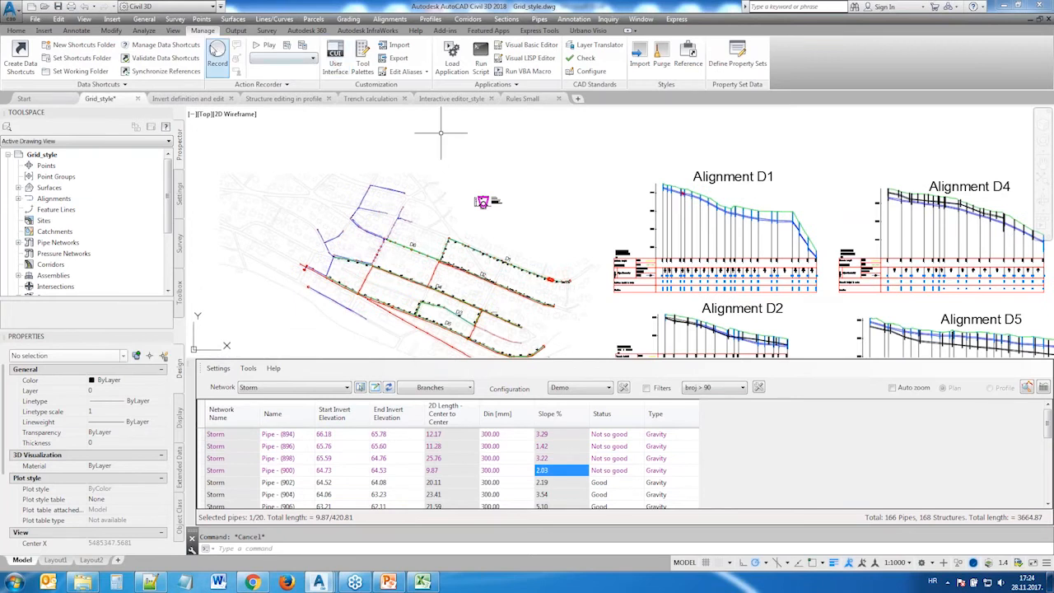
{"action": "left_click", "coordinate": [173, 31]}
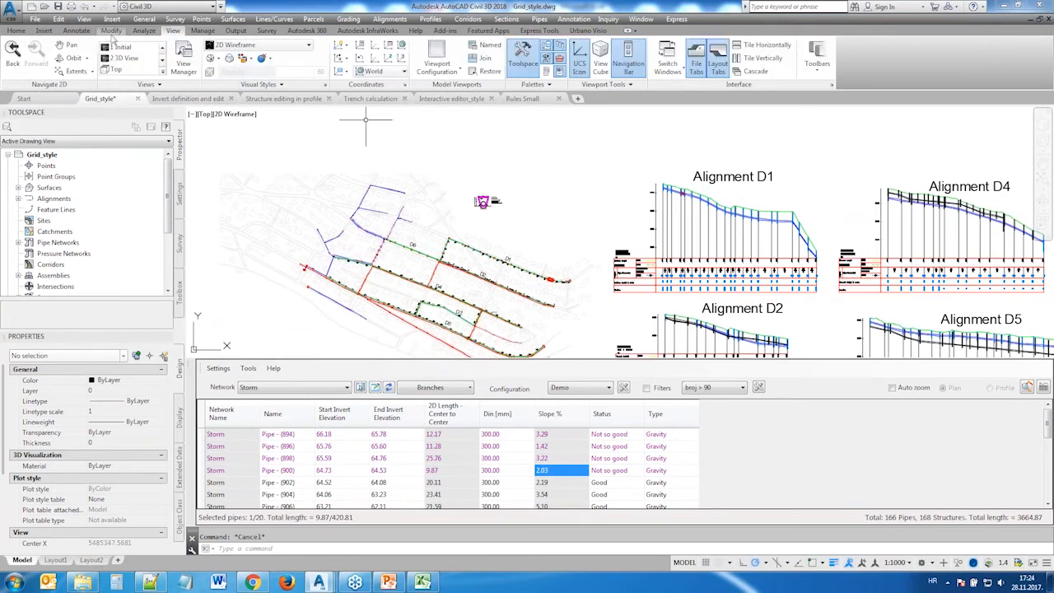
{"action": "left_click", "coordinate": [121, 59]}
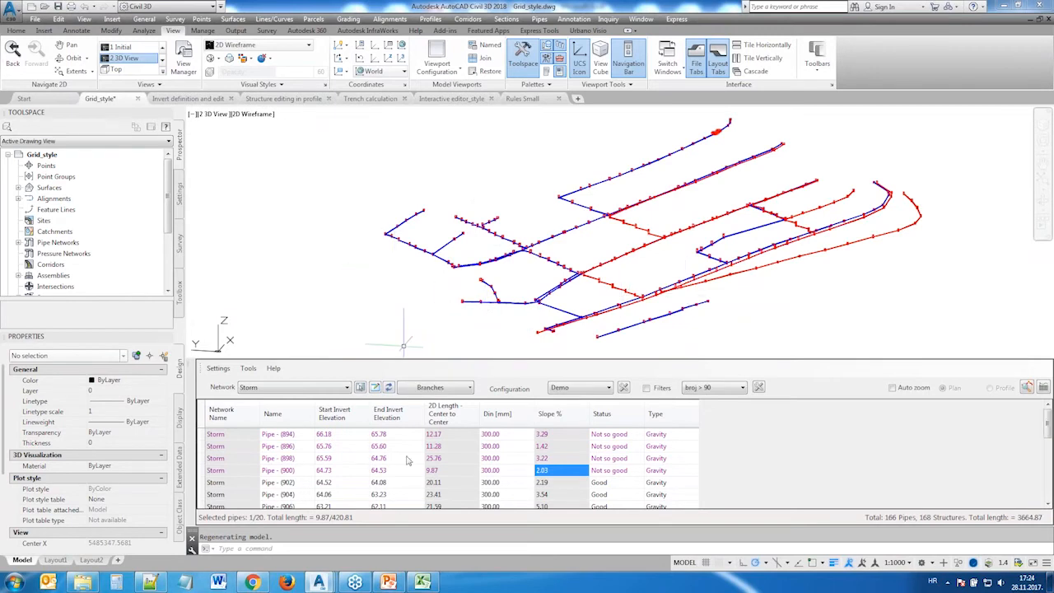
Export the Grid_style drawing to IFC with project number 123
{"action": "left_click", "coordinate": [295, 549]}
{"action": "key", "text": "Return"}
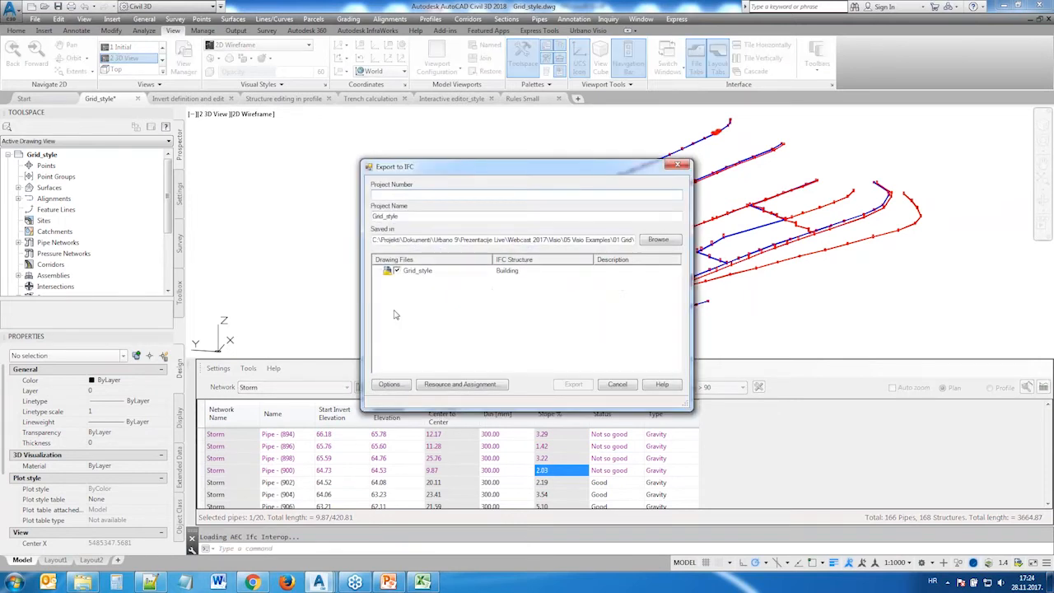
{"action": "type", "text": "123"}
{"action": "left_click", "coordinate": [398, 194]}
{"action": "left_click", "coordinate": [573, 384]}
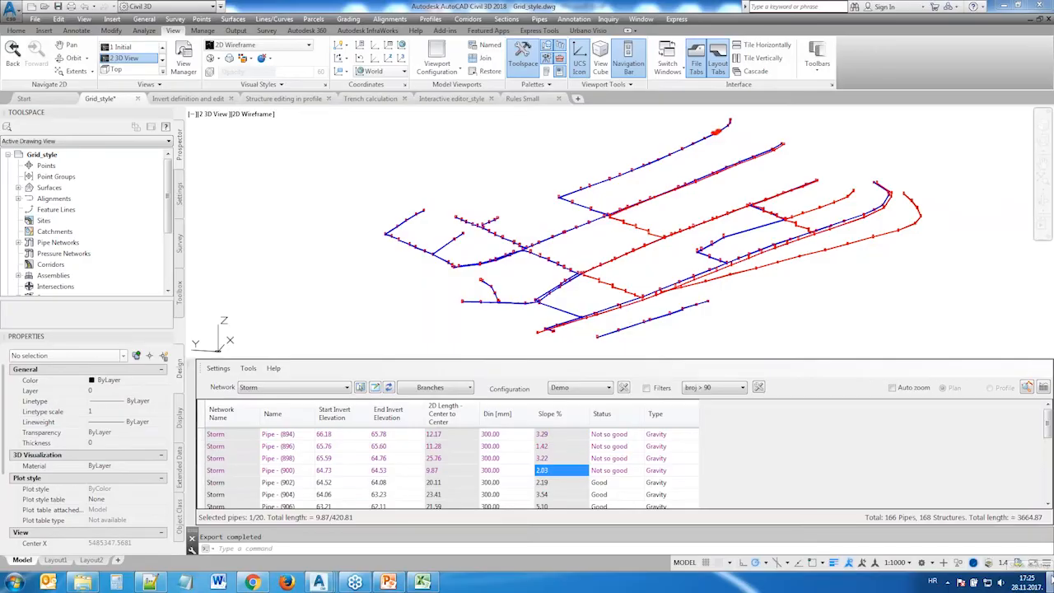
{"action": "left_click", "coordinate": [1049, 582]}
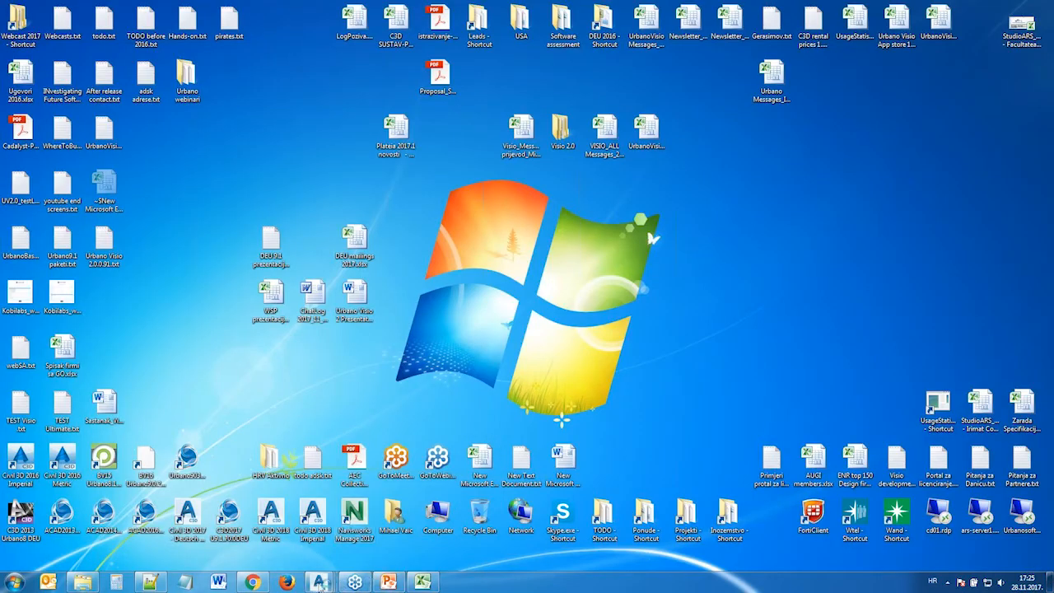
{"action": "mouse_move", "coordinate": [321, 584]}
{"action": "left_click", "coordinate": [78, 522]}
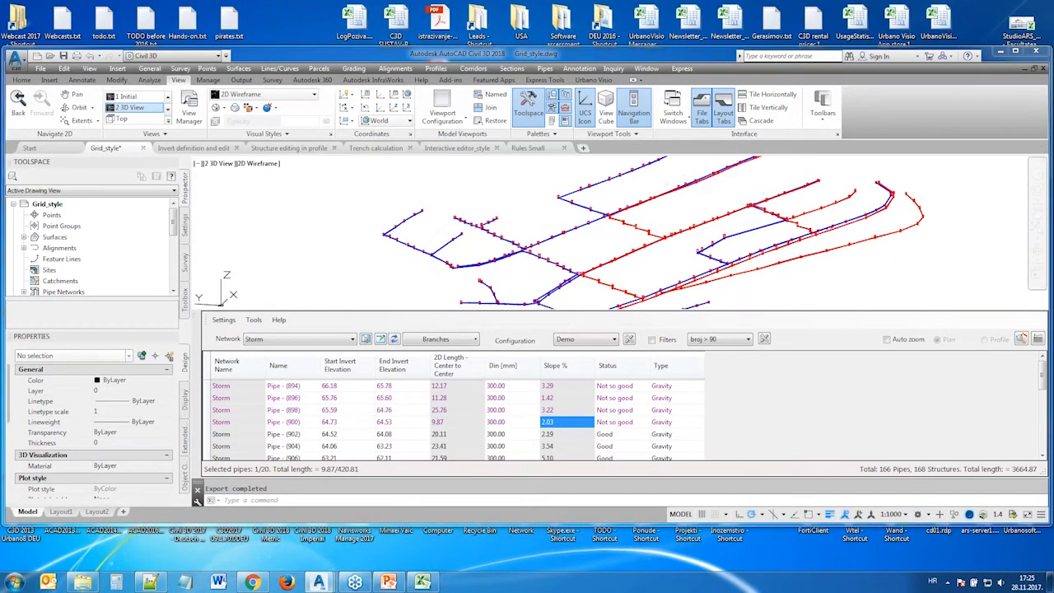
{"action": "double_click", "coordinate": [611, 56]}
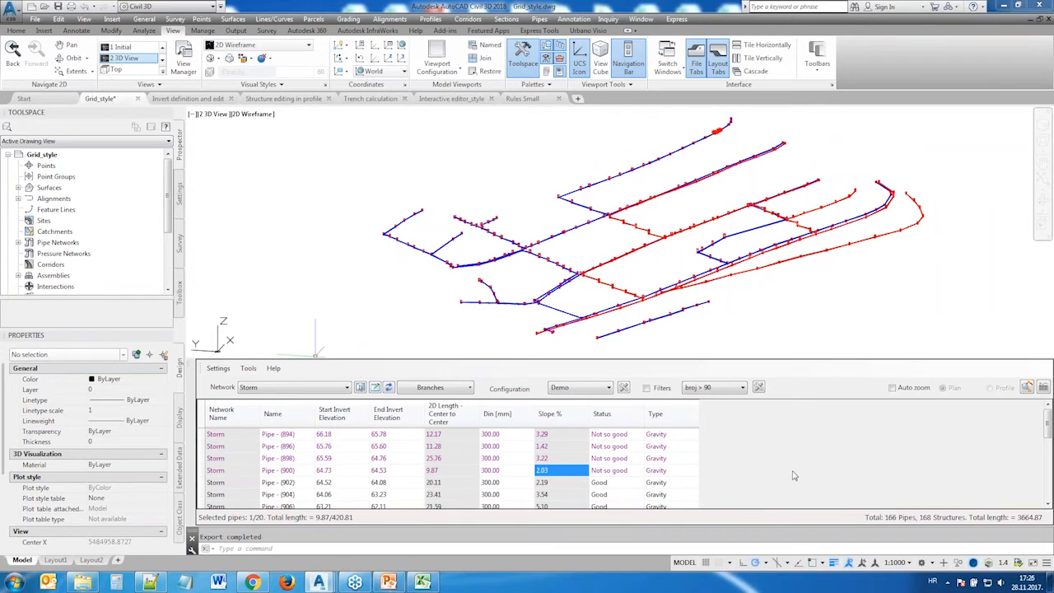
Switch to Navisworks Manage 2017 and open the exported Grid_style.ifc file from the 01 Grid folder
{"action": "left_click", "coordinate": [1005, 5]}
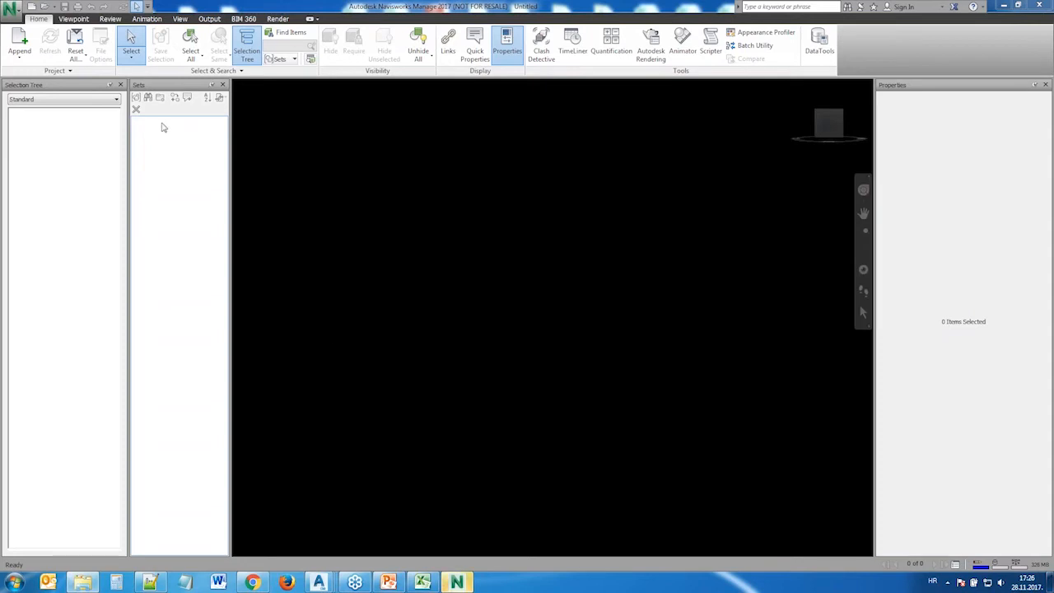
{"action": "left_click", "coordinate": [46, 7]}
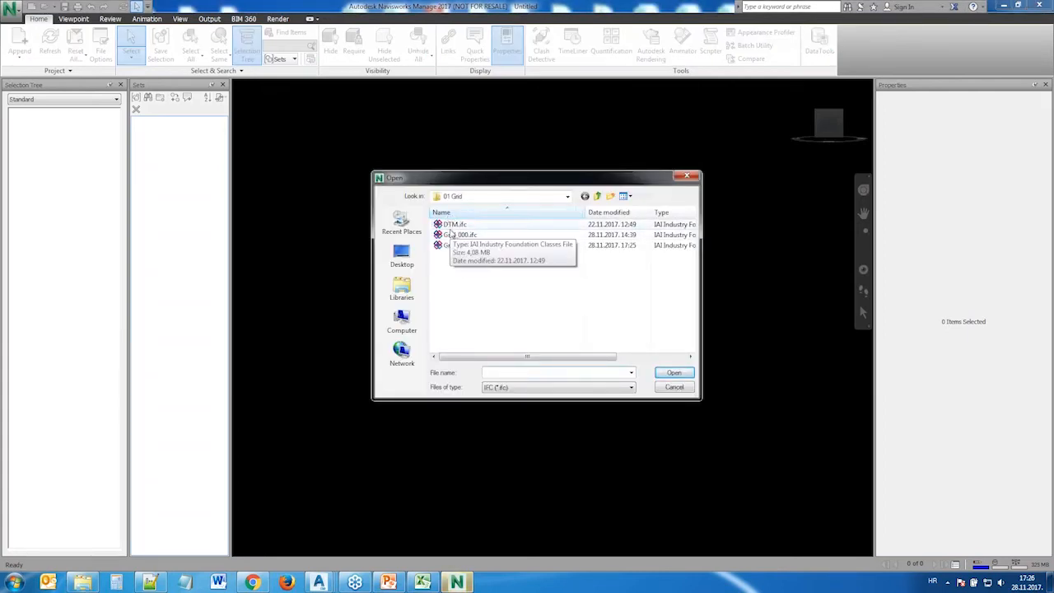
{"action": "left_click", "coordinate": [461, 245]}
{"action": "left_click", "coordinate": [674, 372]}
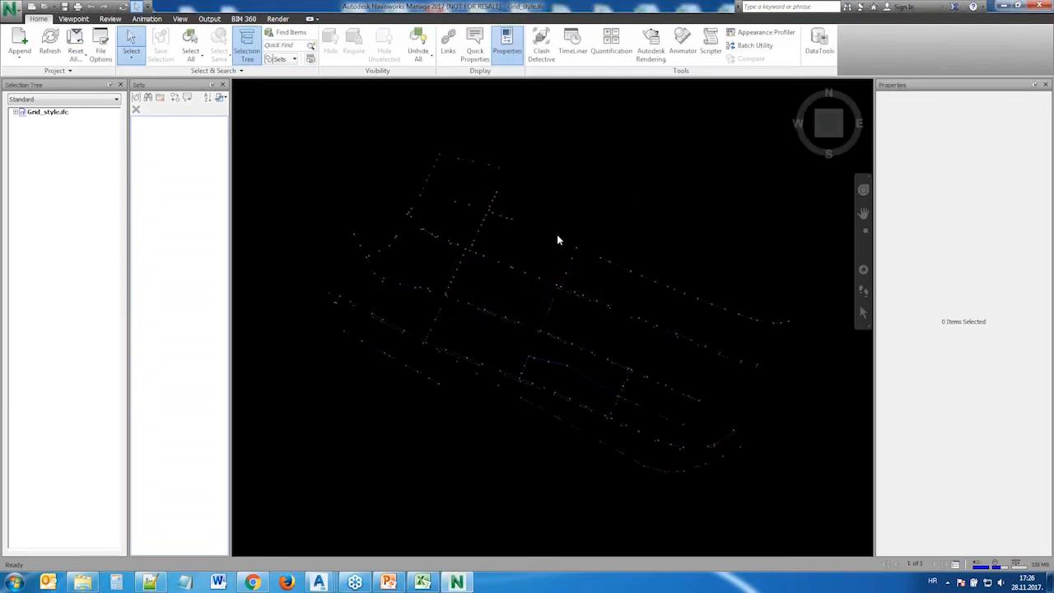
Set the scene background mode to Graduated
{"action": "right_click", "coordinate": [579, 195]}
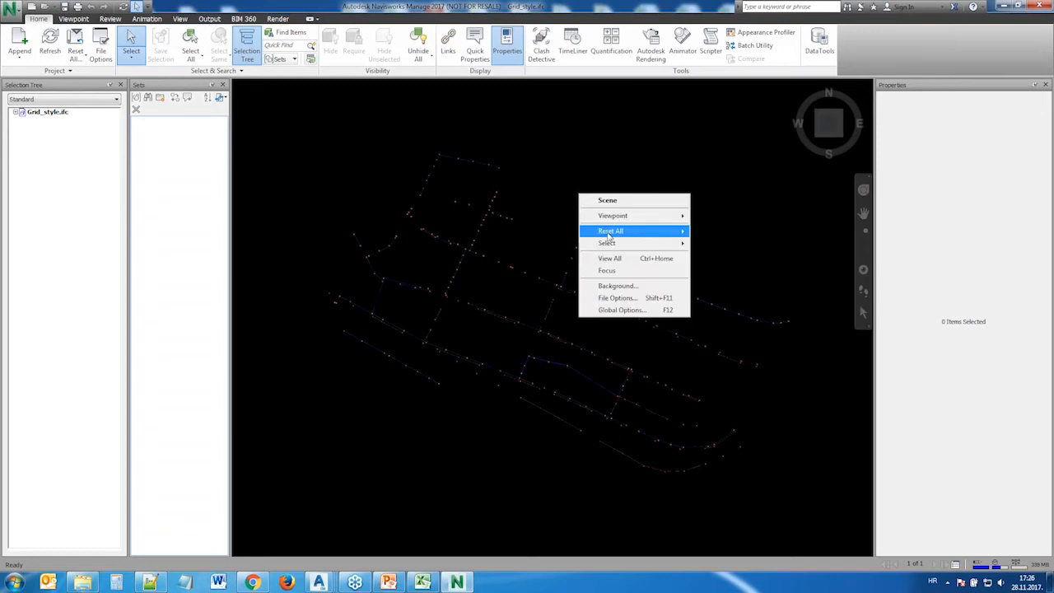
{"action": "left_click", "coordinate": [624, 286]}
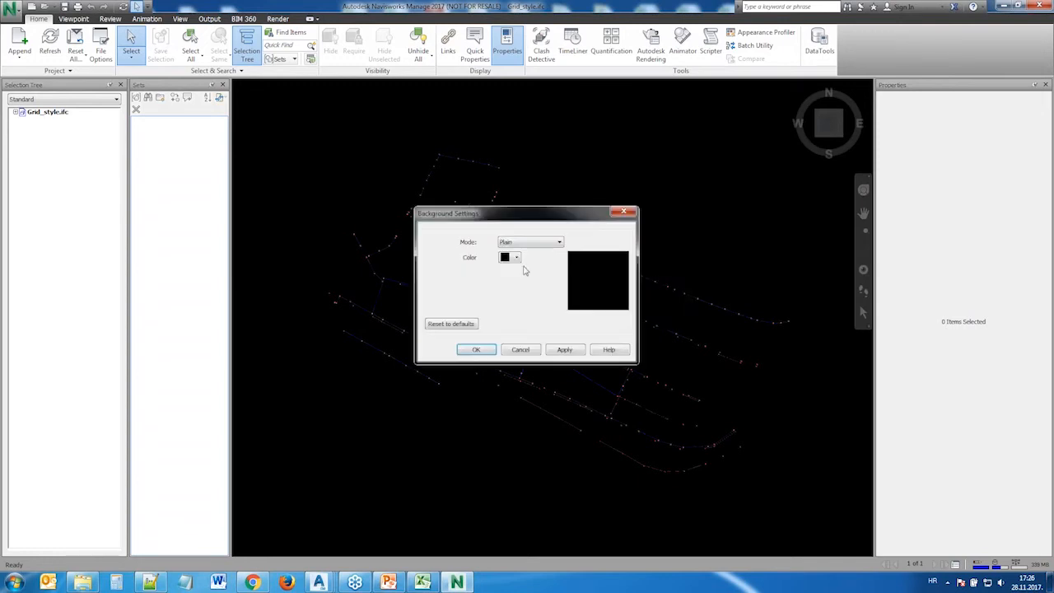
{"action": "left_click", "coordinate": [530, 241]}
{"action": "left_click", "coordinate": [527, 259]}
{"action": "left_click", "coordinate": [564, 349]}
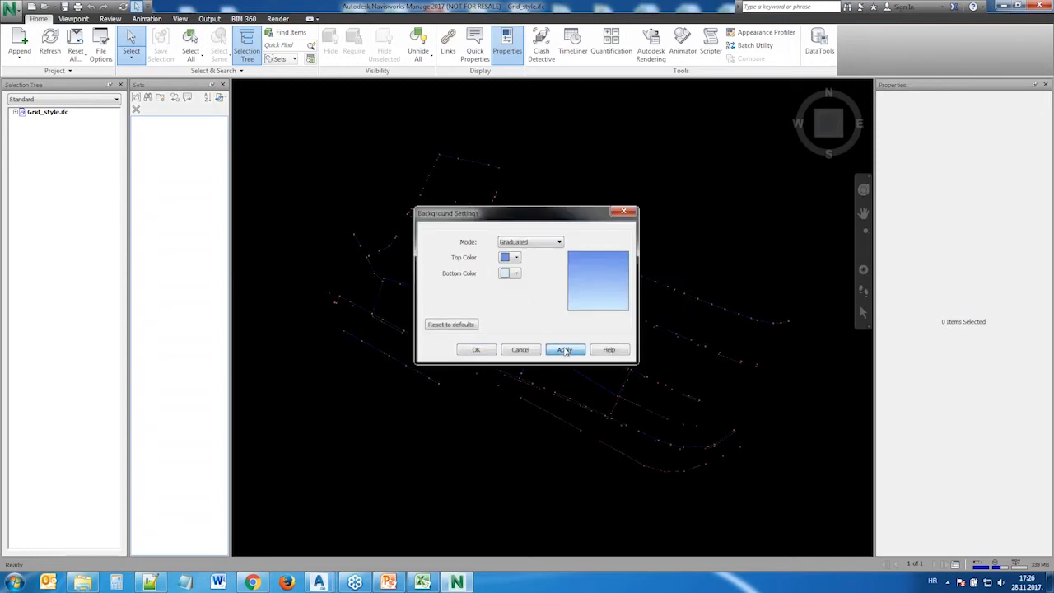
{"action": "left_click", "coordinate": [476, 350]}
Orbit the pipe network into an oblique view and select a pipe to examine its Pipe_Data properties
{"action": "scroll", "coordinate": [551, 367], "scroll_direction": "up", "scroll_amount": 6}
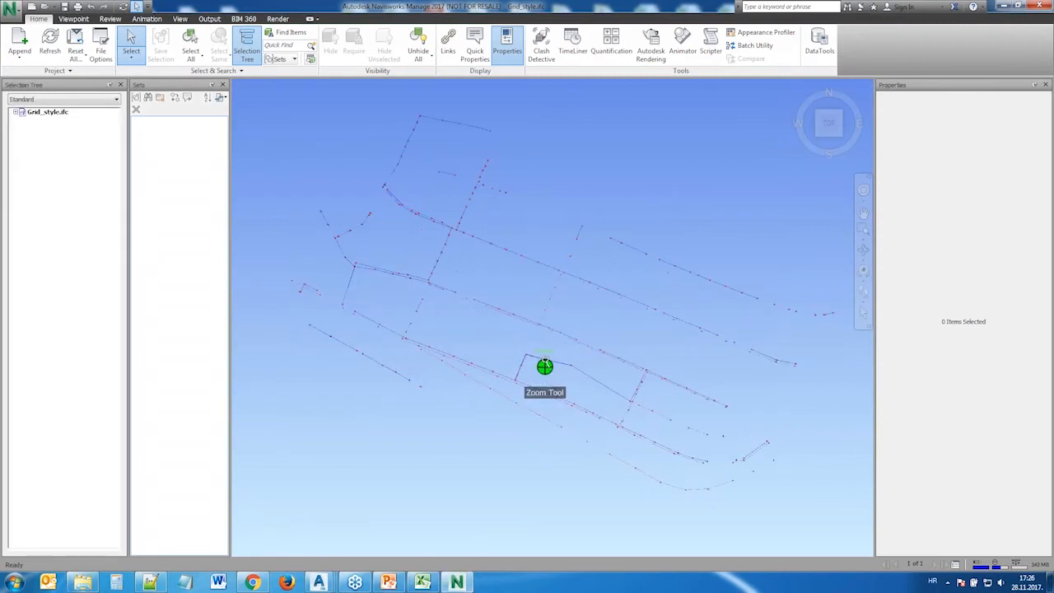
{"action": "scroll", "coordinate": [544, 367], "scroll_direction": "up", "scroll_amount": 4}
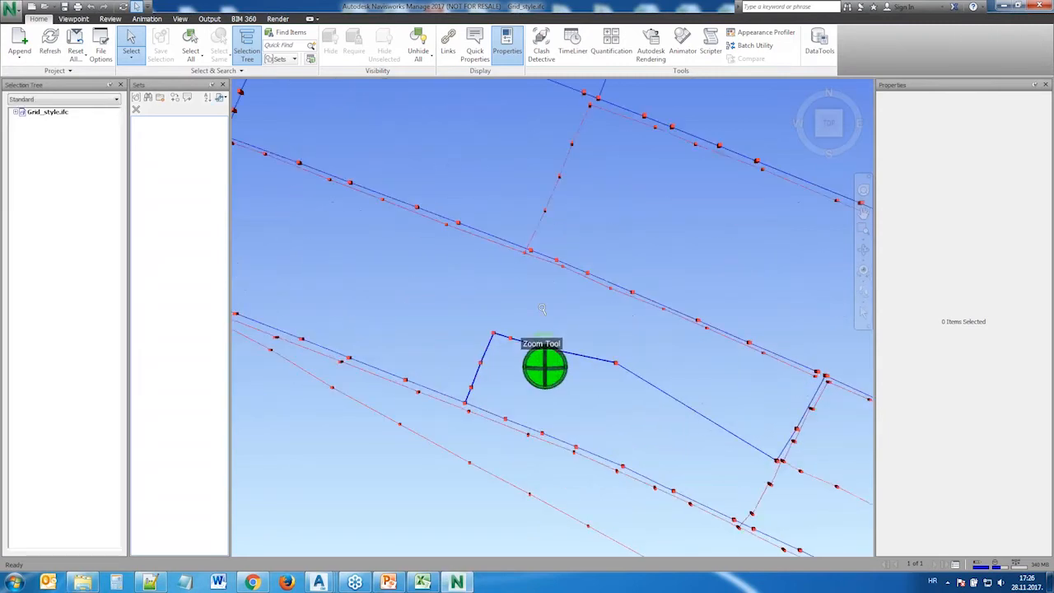
{"action": "middle_click_drag", "start_coordinate": [659, 315], "coordinate": [588, 276]}
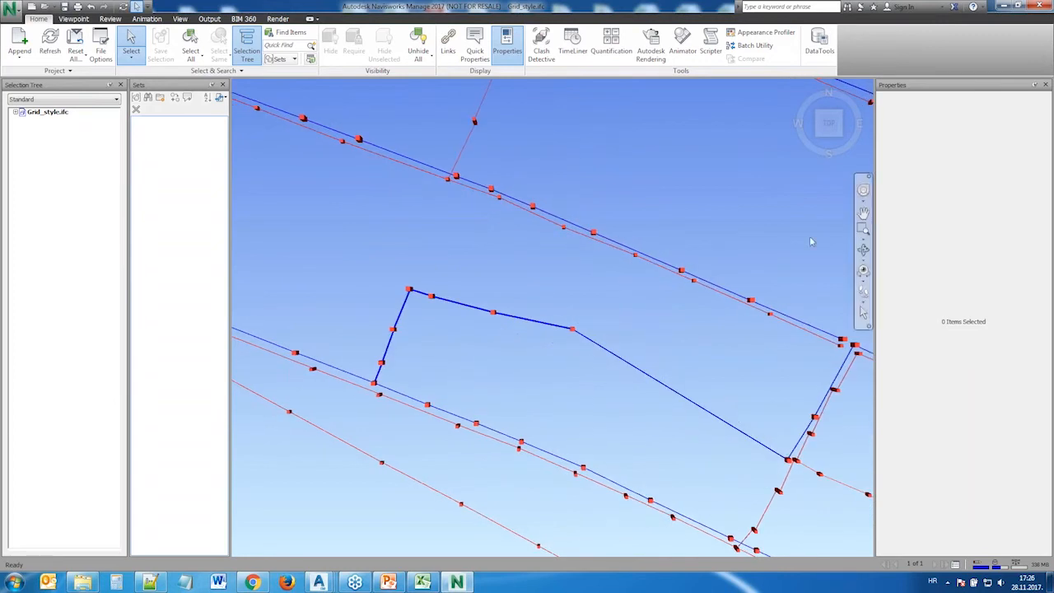
{"action": "left_click", "coordinate": [864, 249]}
{"action": "left_click_drag", "start_coordinate": [588, 291], "coordinate": [563, 222]}
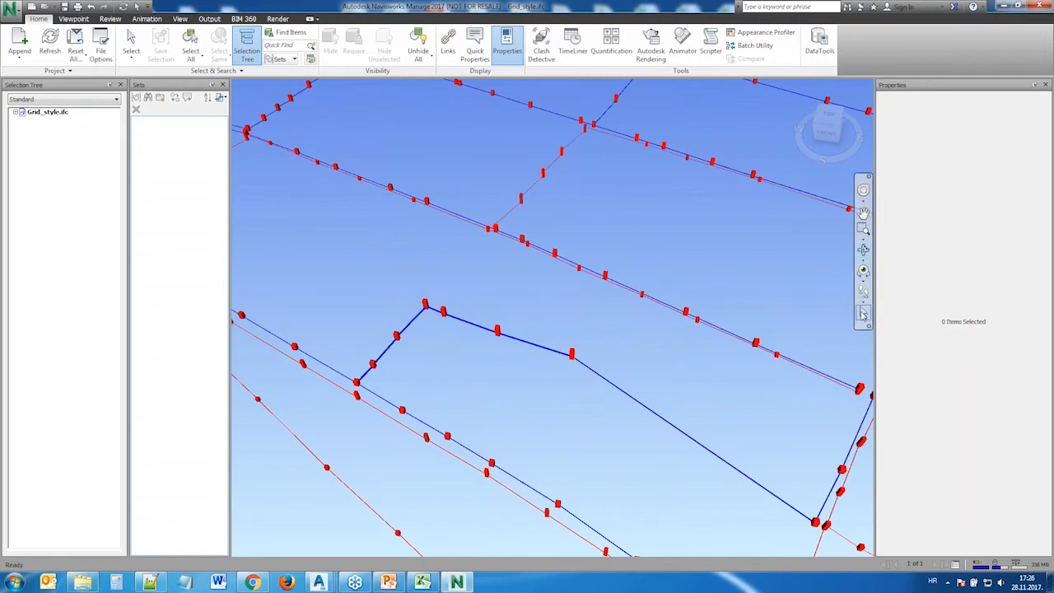
{"action": "left_click", "coordinate": [862, 314]}
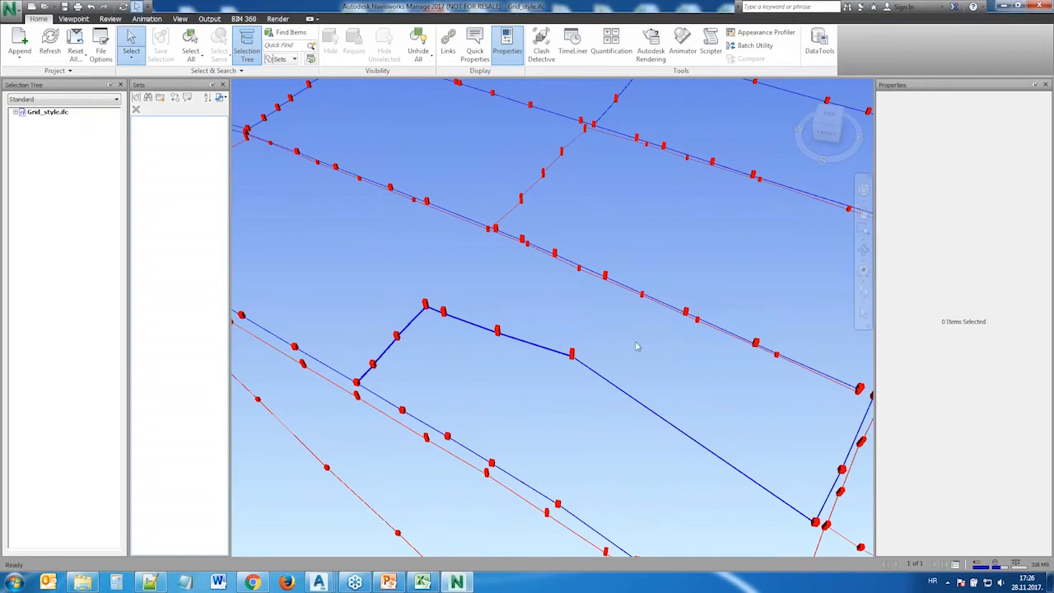
{"action": "left_click", "coordinate": [549, 352]}
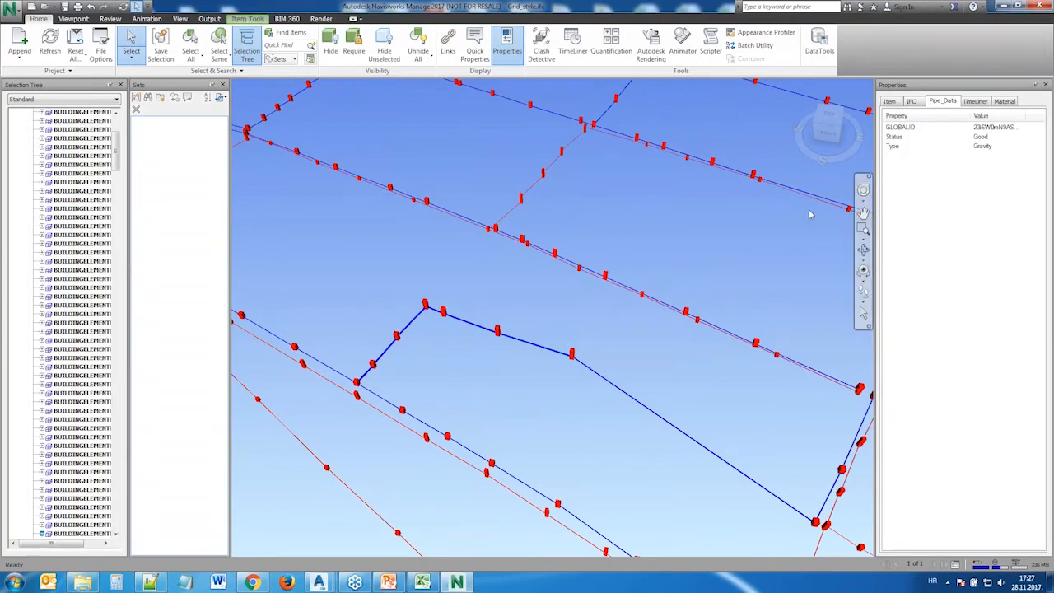
Select a pipe near the far end of the outer branch and examine its Status and Type in Pipe_Data
{"action": "middle_click_drag", "start_coordinate": [787, 242], "coordinate": [424, 280]}
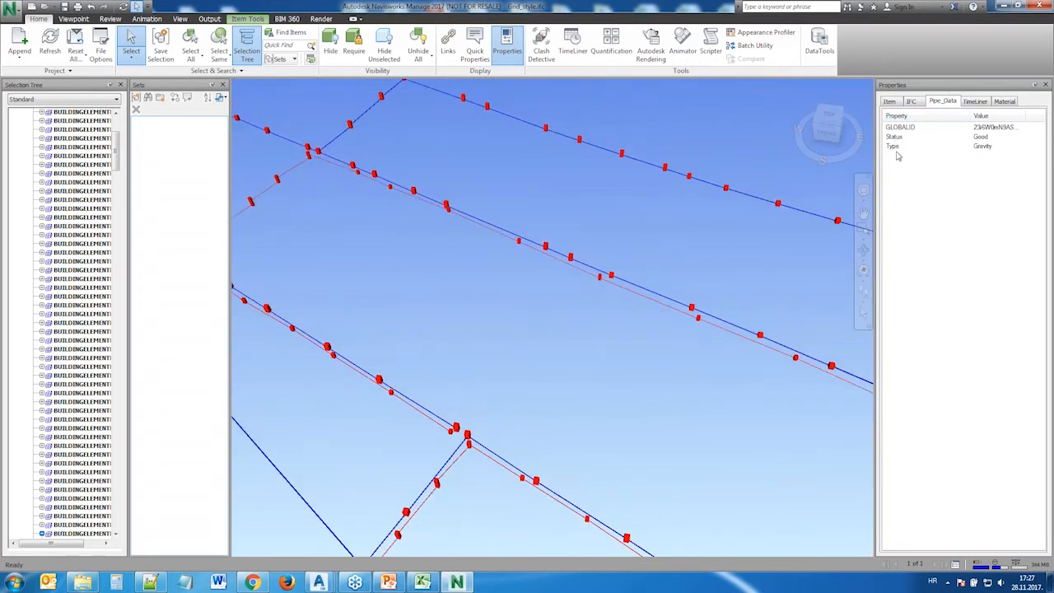
{"action": "middle_click_drag", "start_coordinate": [807, 268], "coordinate": [475, 158]}
{"action": "middle_click_drag", "start_coordinate": [739, 217], "coordinate": [539, 244]}
{"action": "left_click", "coordinate": [671, 217]}
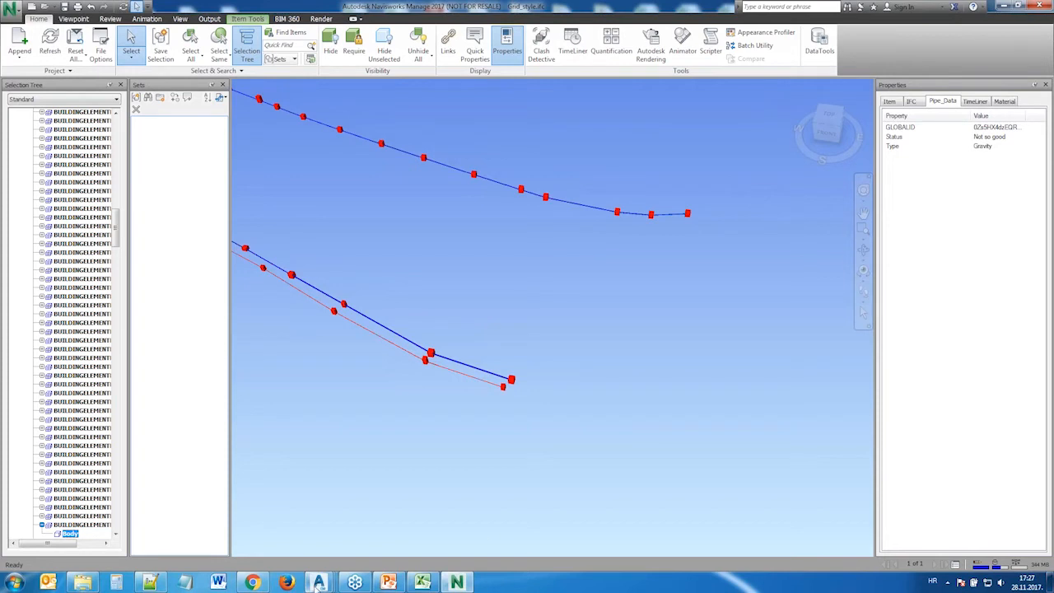
Switch to AutoCAD Civil 3D, maximize it, and load the Pipe_Data property set in the Property Set Data Manager
{"action": "mouse_move", "coordinate": [318, 583]}
{"action": "left_click", "coordinate": [87, 535]}
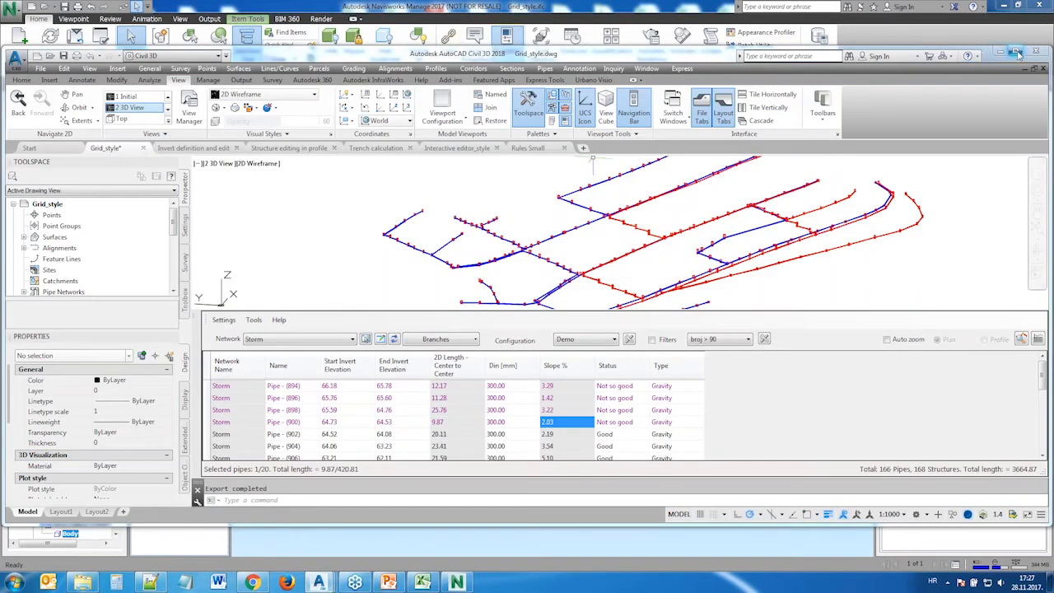
{"action": "left_click", "coordinate": [1018, 53]}
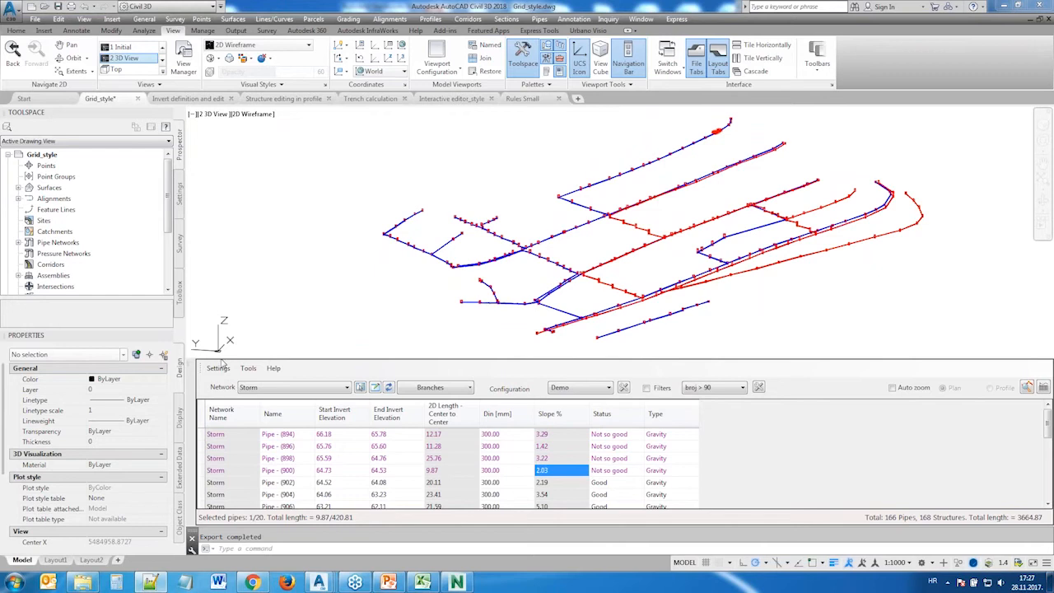
{"action": "left_click", "coordinate": [248, 368]}
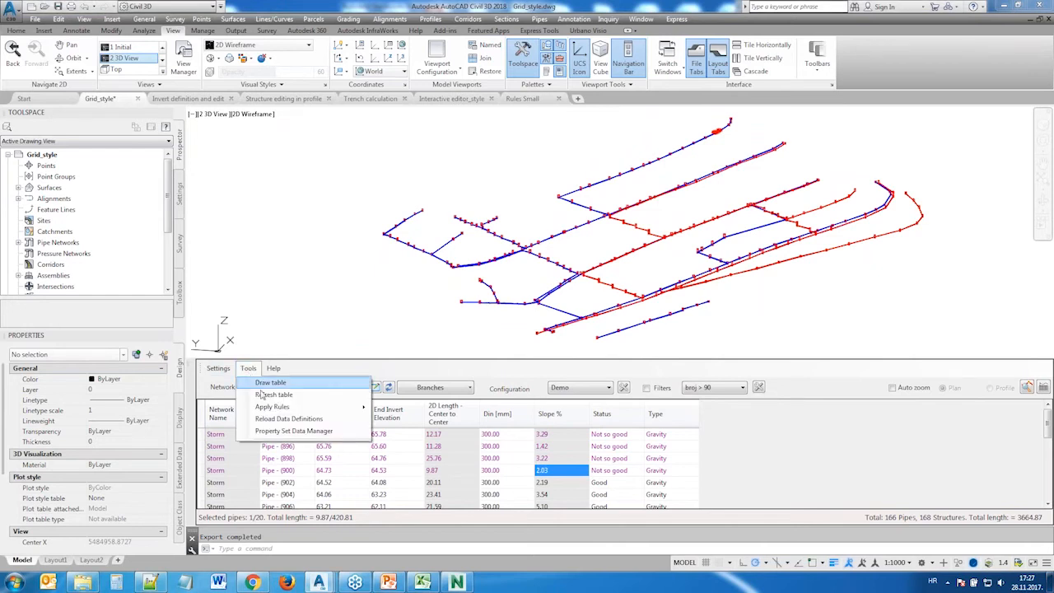
{"action": "left_click", "coordinate": [293, 431]}
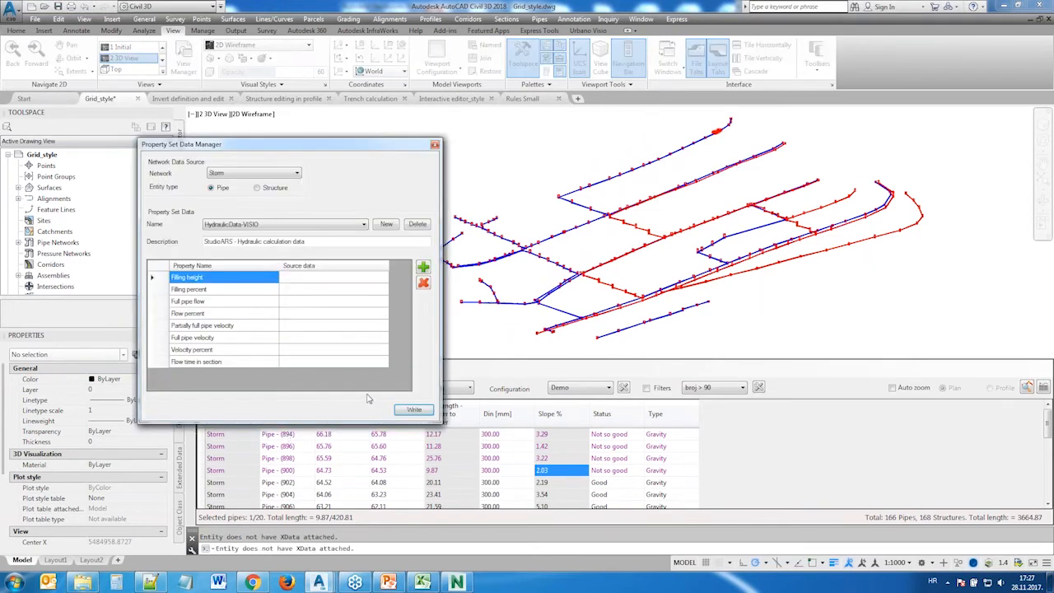
{"action": "left_click", "coordinate": [233, 224]}
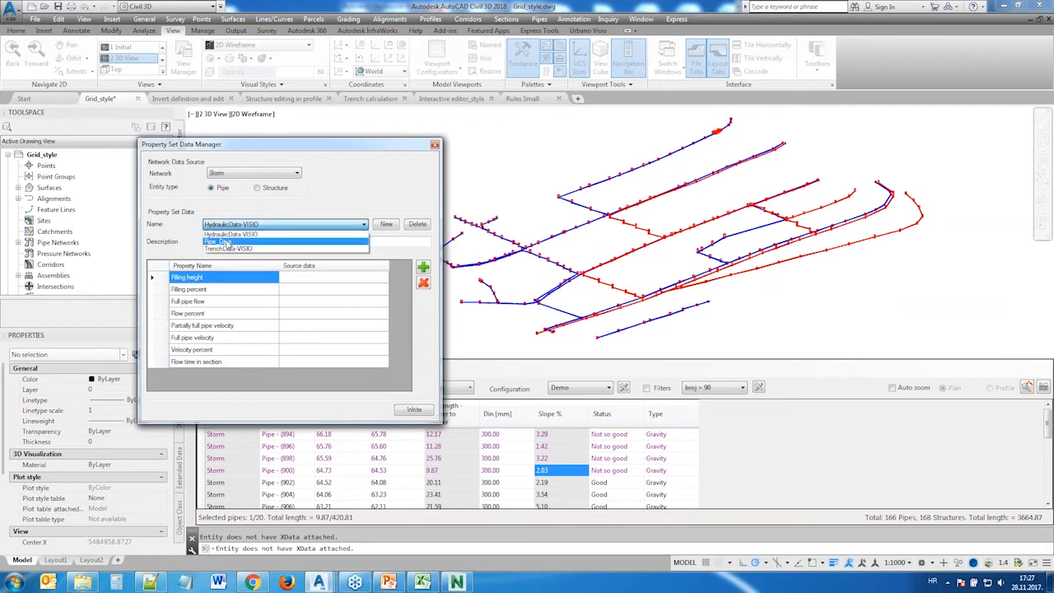
{"action": "left_click", "coordinate": [231, 241]}
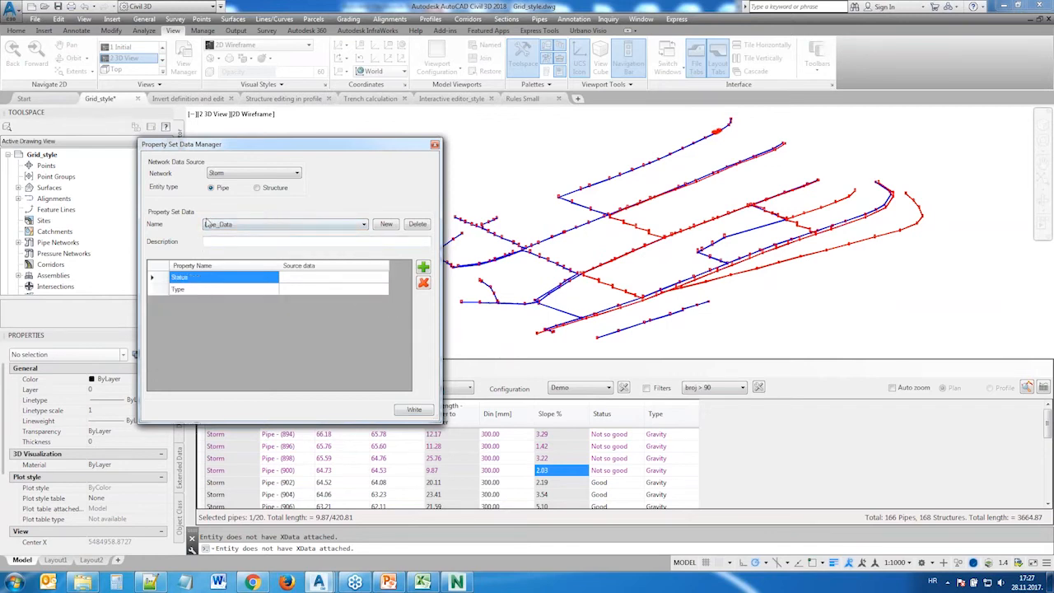
Add three property rows to Pipe_Data and assign Network Name as the source of the first new row
{"action": "left_click", "coordinate": [422, 268]}
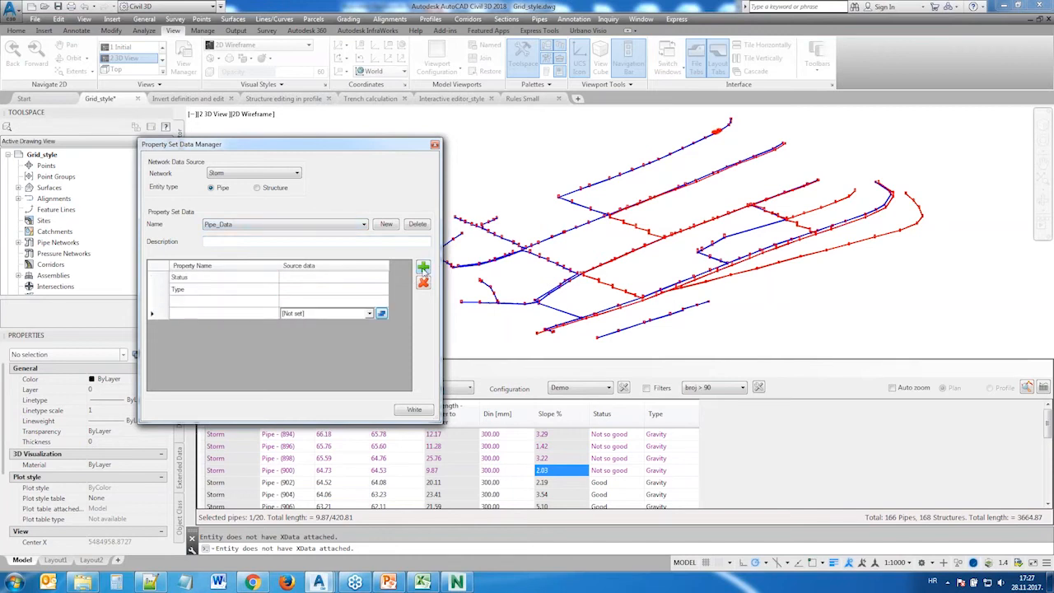
{"action": "left_click", "coordinate": [423, 267]}
{"action": "left_click", "coordinate": [373, 303]}
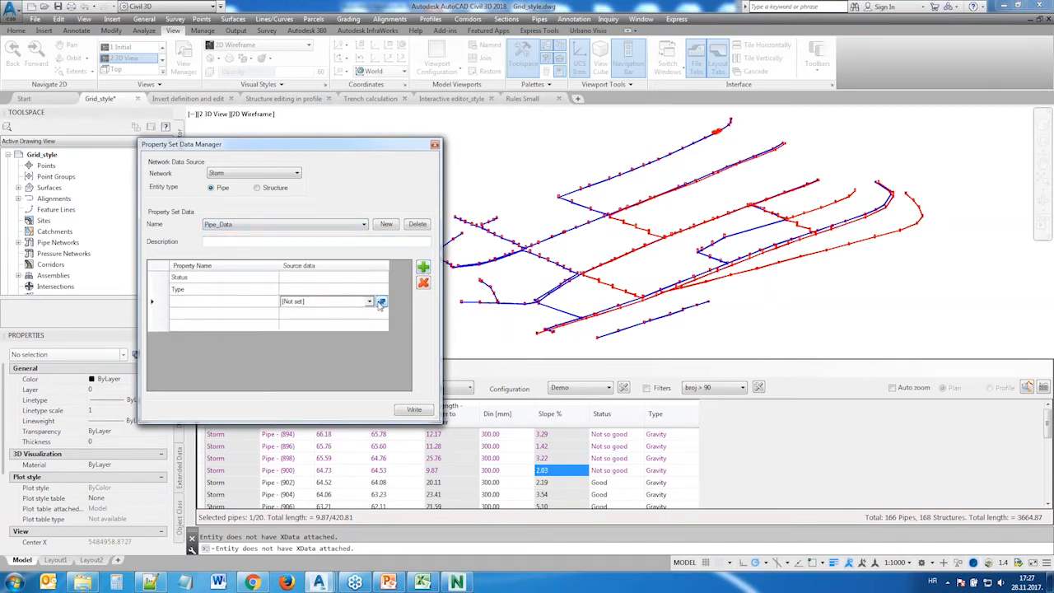
{"action": "left_click", "coordinate": [381, 303]}
{"action": "left_click", "coordinate": [190, 225]}
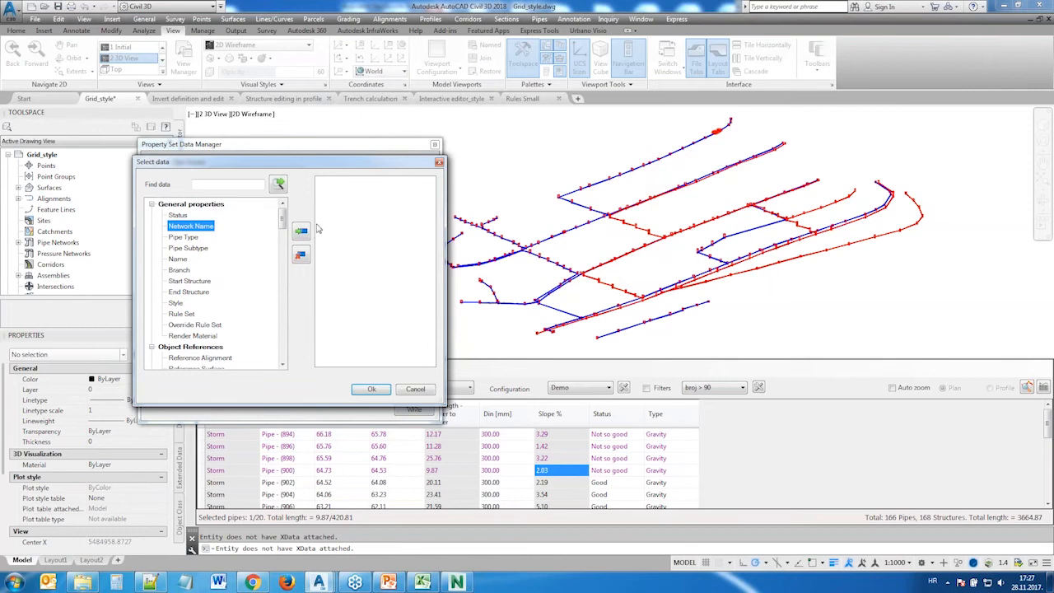
{"action": "left_click", "coordinate": [300, 231]}
{"action": "left_click", "coordinate": [373, 389]}
Assign the pipe's general property Name as the source of the second new Pipe_Data row
{"action": "left_click", "coordinate": [377, 315]}
{"action": "left_click", "coordinate": [380, 316]}
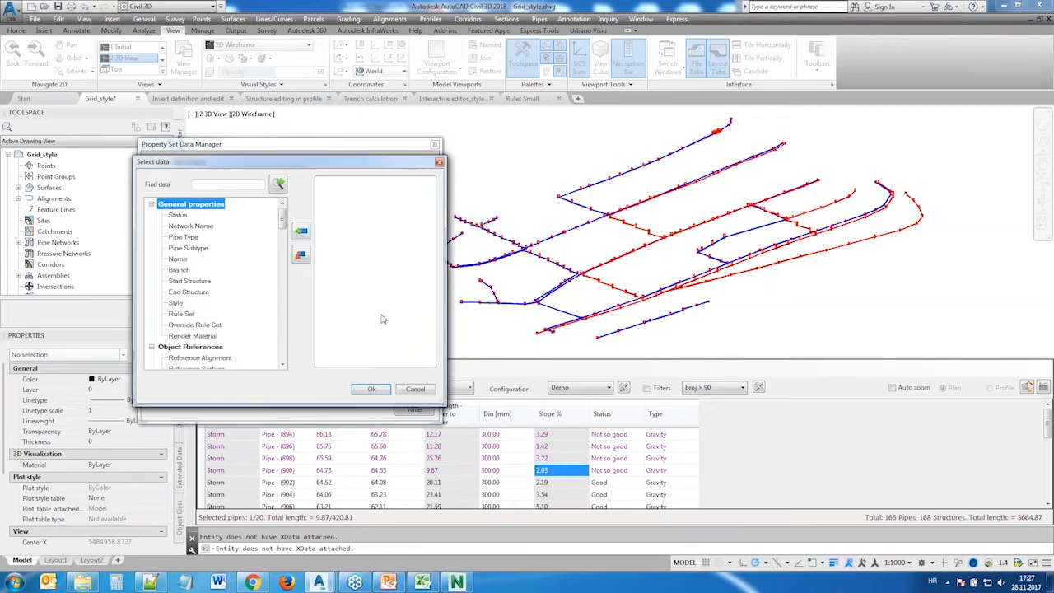
{"action": "left_click", "coordinate": [178, 259]}
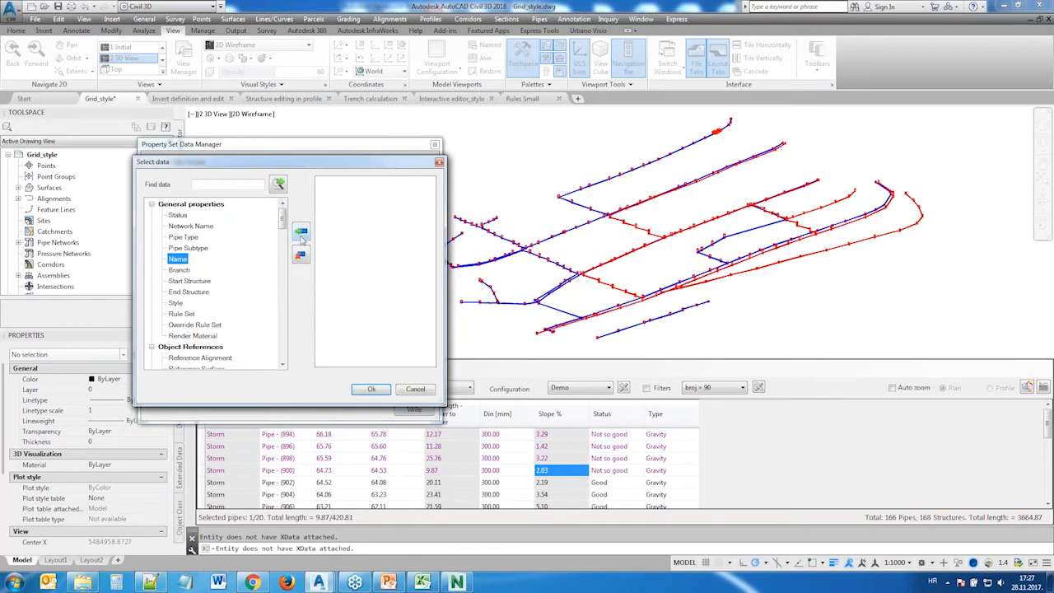
{"action": "left_click", "coordinate": [302, 231]}
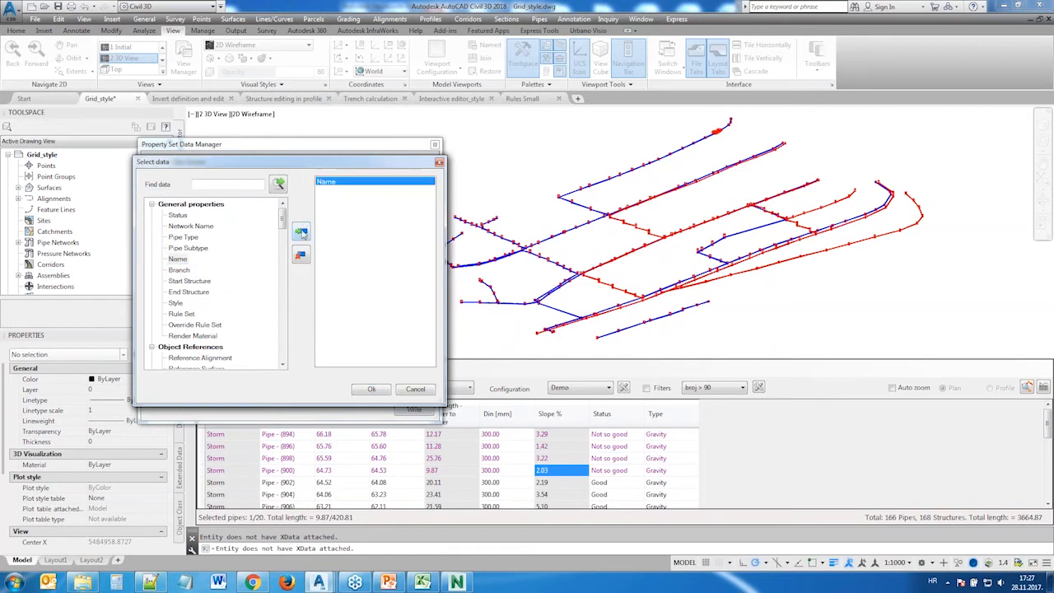
{"action": "left_click", "coordinate": [372, 391]}
Assign Slope as the source of the third new Pipe_Data row
{"action": "left_click", "coordinate": [383, 330]}
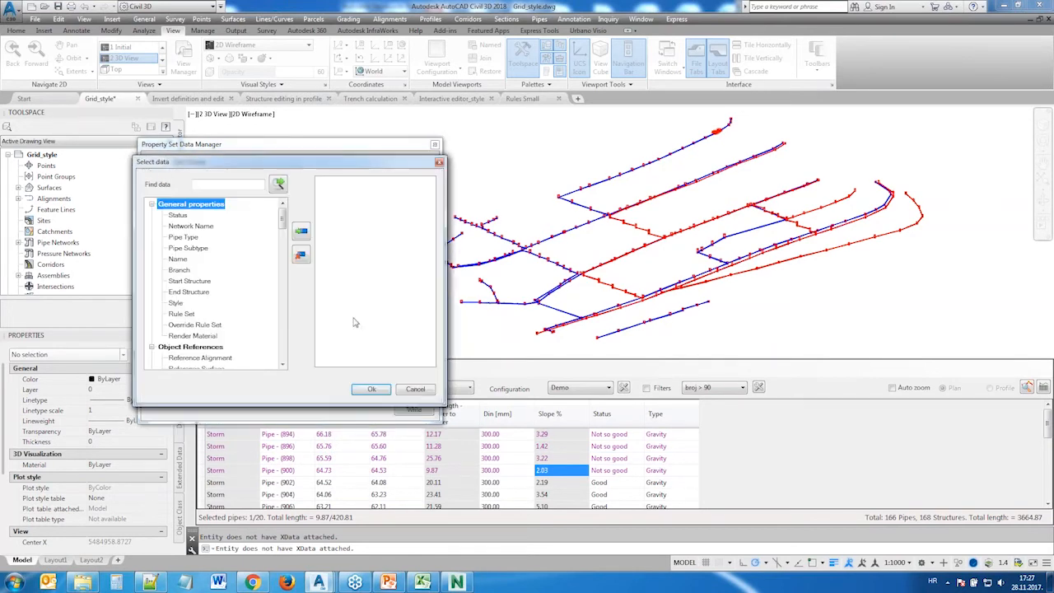
{"action": "scroll", "coordinate": [277, 236], "scroll_direction": "down", "scroll_amount": 4}
{"action": "scroll", "coordinate": [254, 244], "scroll_direction": "down", "scroll_amount": 3}
{"action": "left_click", "coordinate": [176, 292]}
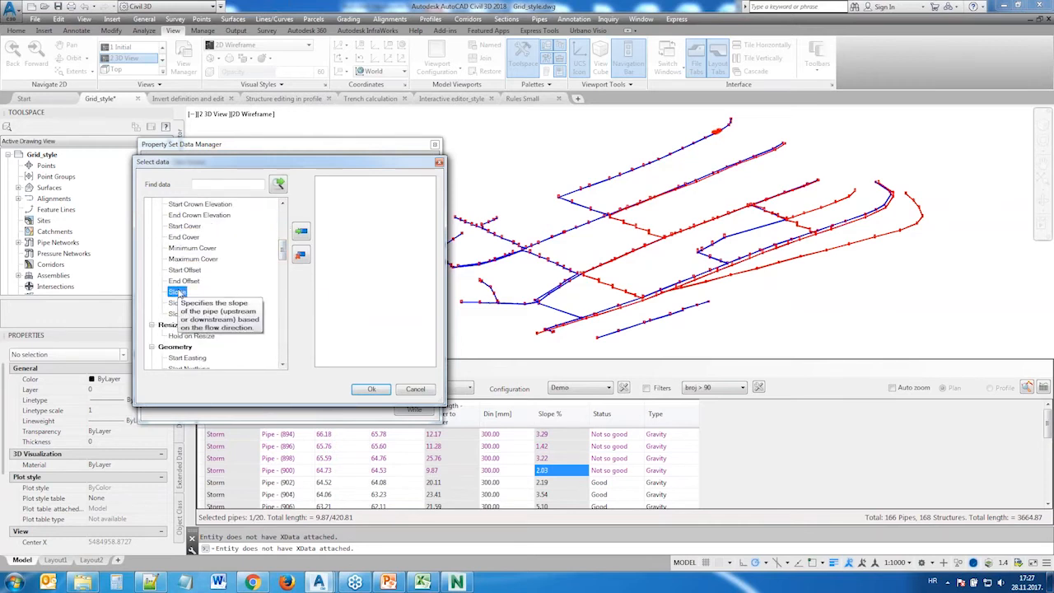
{"action": "left_click", "coordinate": [372, 389]}
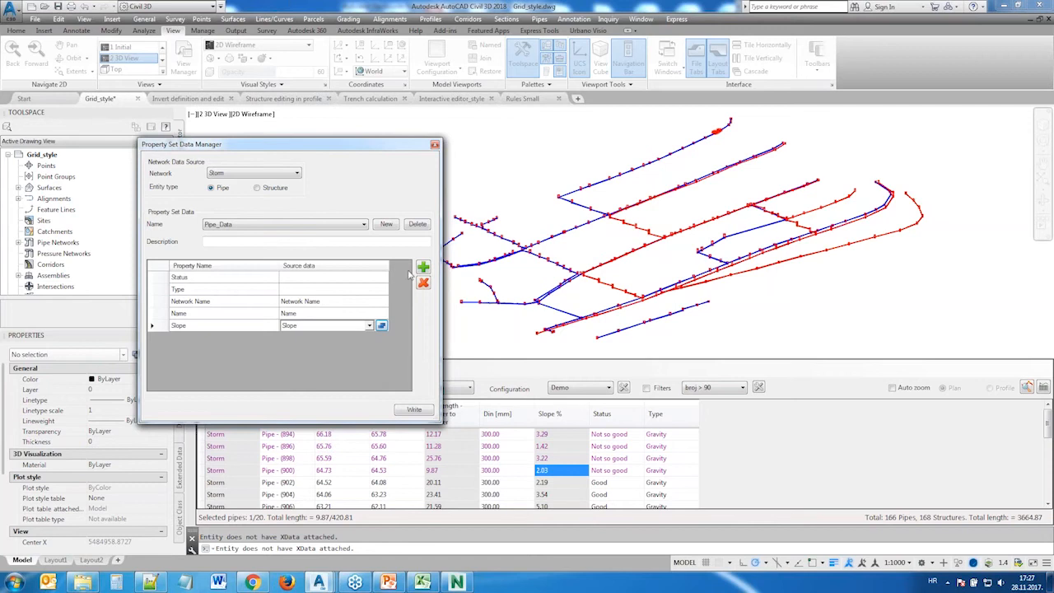
Add another Pipe_Data property sourced from 3D Length - Center to Center
{"action": "left_click", "coordinate": [422, 267]}
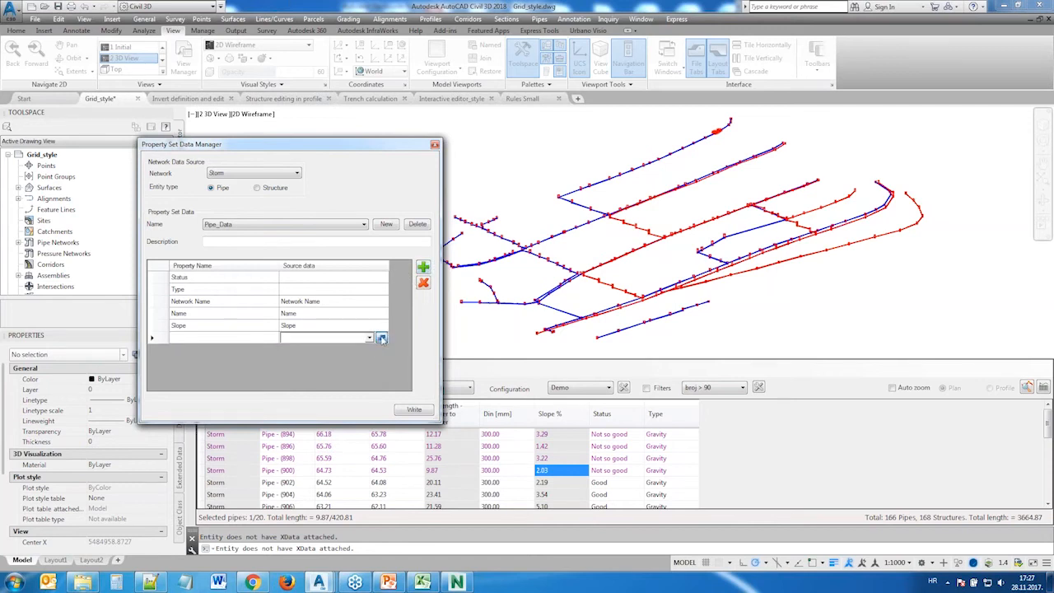
{"action": "left_click", "coordinate": [382, 339]}
{"action": "scroll", "coordinate": [248, 296], "scroll_direction": "down", "scroll_amount": 3}
{"action": "scroll", "coordinate": [237, 319], "scroll_direction": "down", "scroll_amount": 3}
{"action": "left_click", "coordinate": [232, 270]}
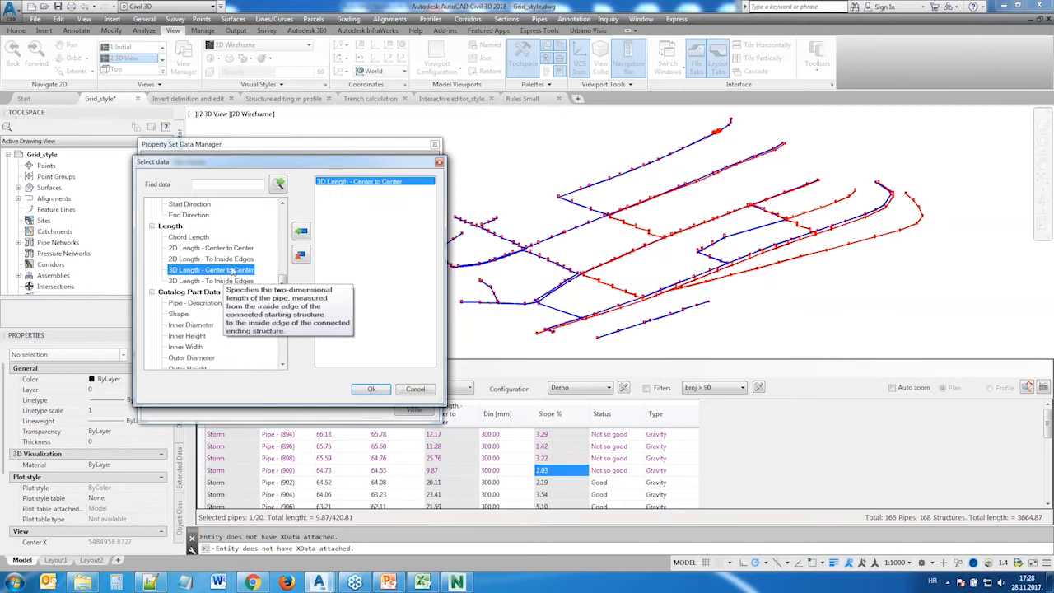
{"action": "left_click", "coordinate": [372, 389]}
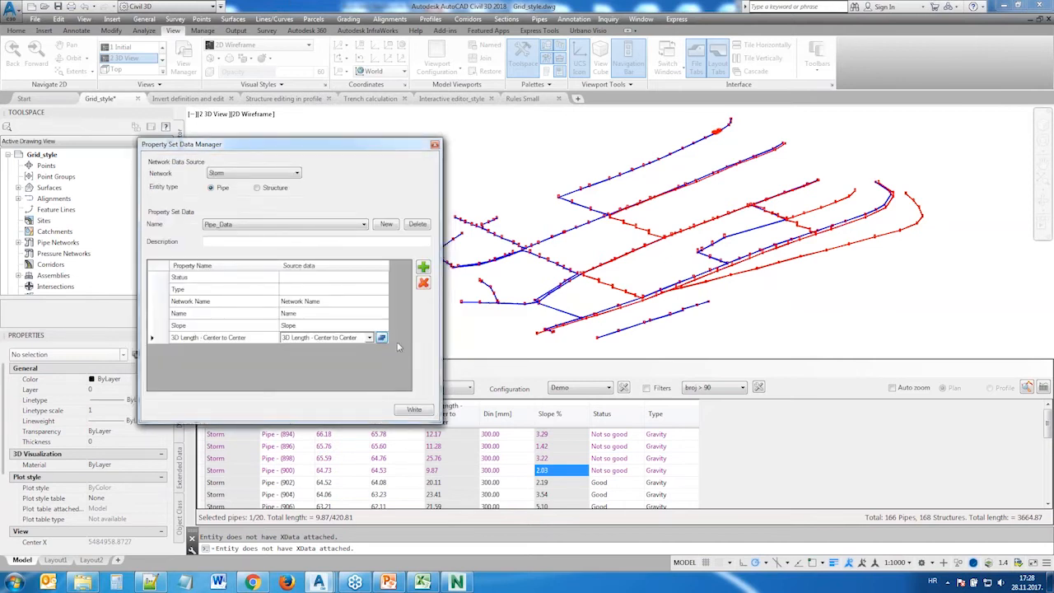
Add a Pipe_Data property sourced from Outer Diameter, write the property set data to the Storm pipes and close the manager
{"action": "left_click", "coordinate": [423, 267]}
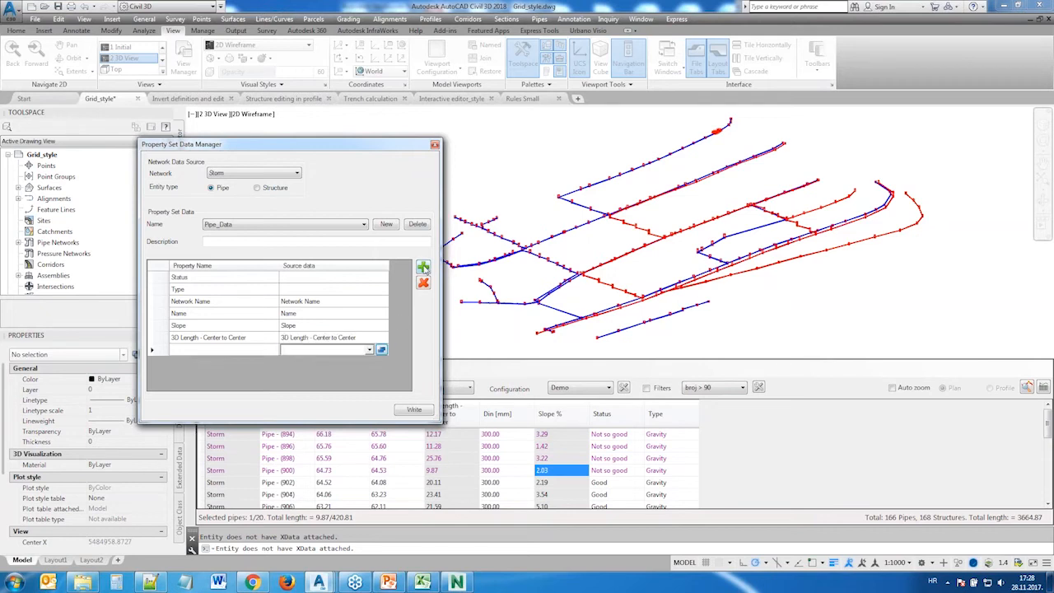
{"action": "left_click", "coordinate": [381, 349]}
{"action": "scroll", "coordinate": [208, 268], "scroll_direction": "down", "scroll_amount": 12}
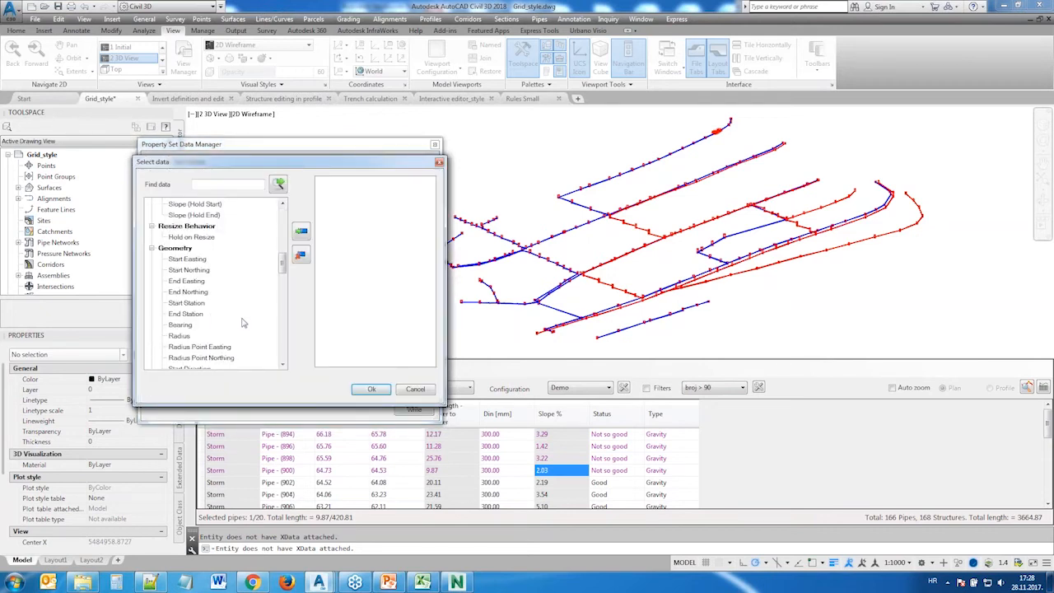
{"action": "scroll", "coordinate": [243, 322], "scroll_direction": "down", "scroll_amount": 2}
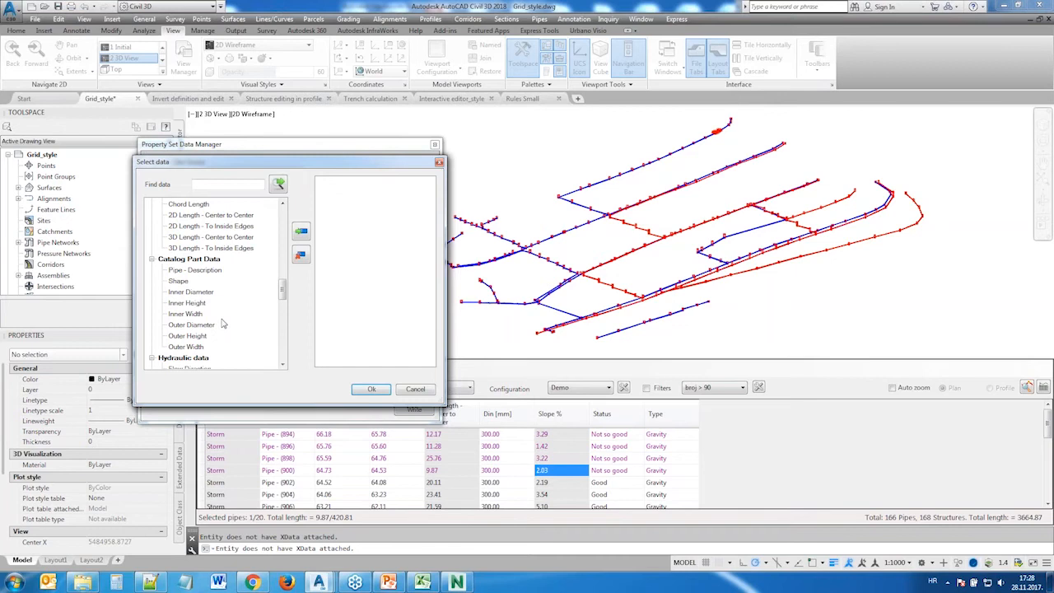
{"action": "left_click", "coordinate": [191, 325]}
{"action": "left_click", "coordinate": [301, 231]}
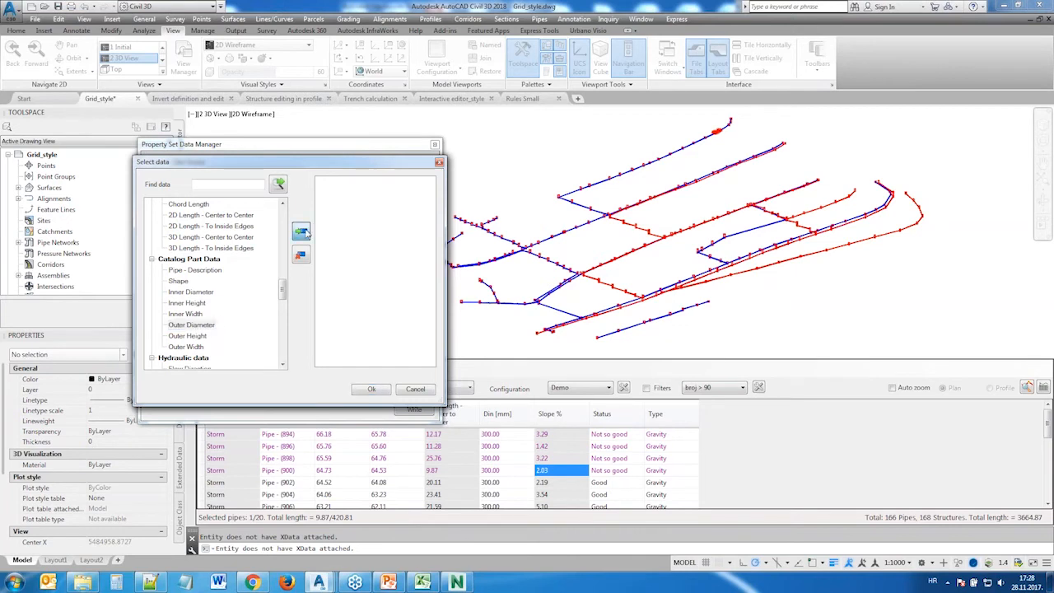
{"action": "left_click", "coordinate": [371, 390]}
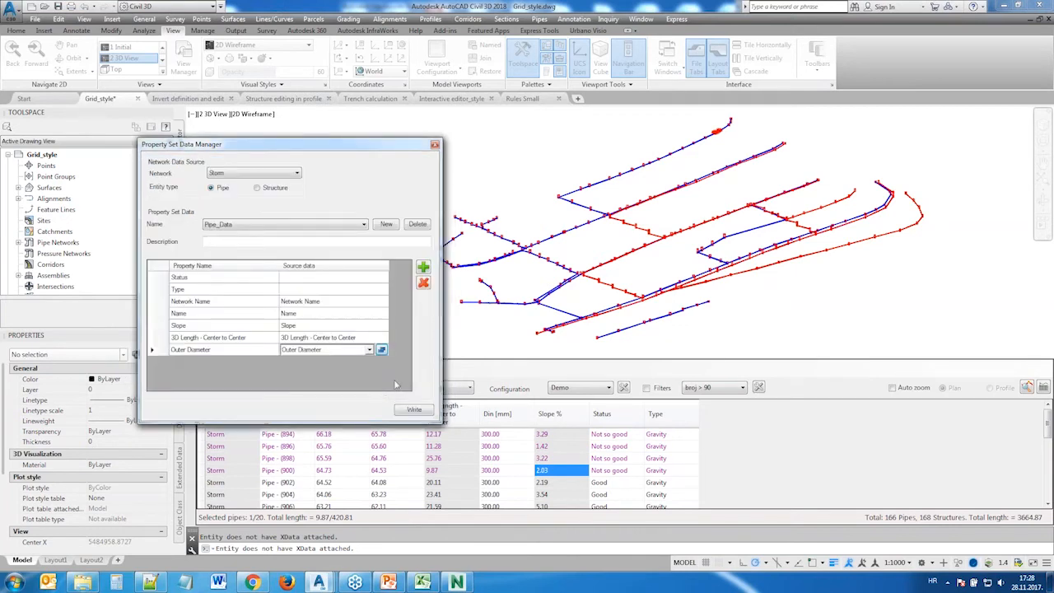
{"action": "left_click", "coordinate": [408, 411]}
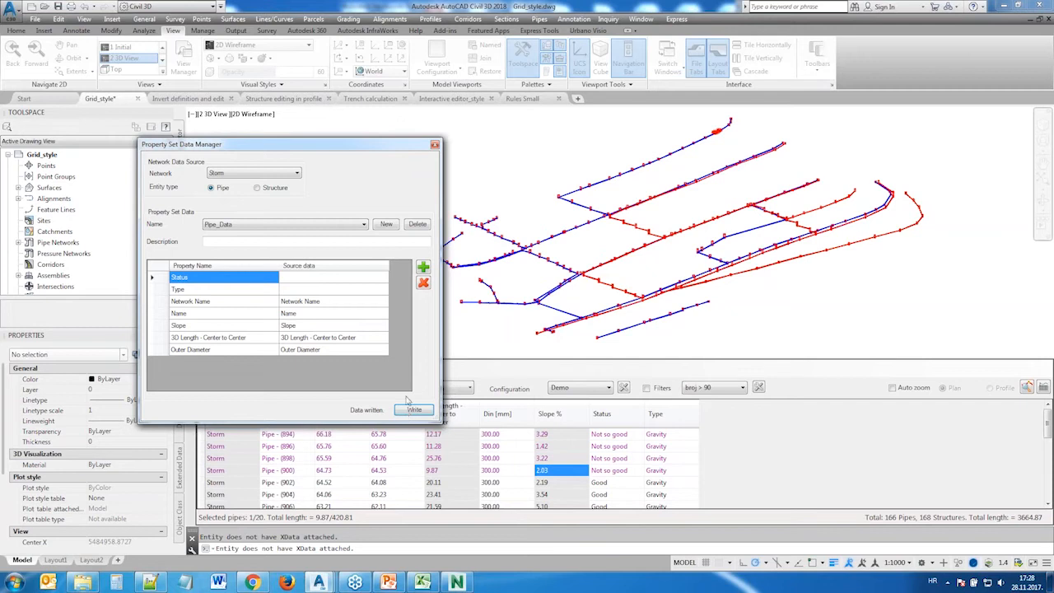
{"action": "left_click", "coordinate": [435, 145]}
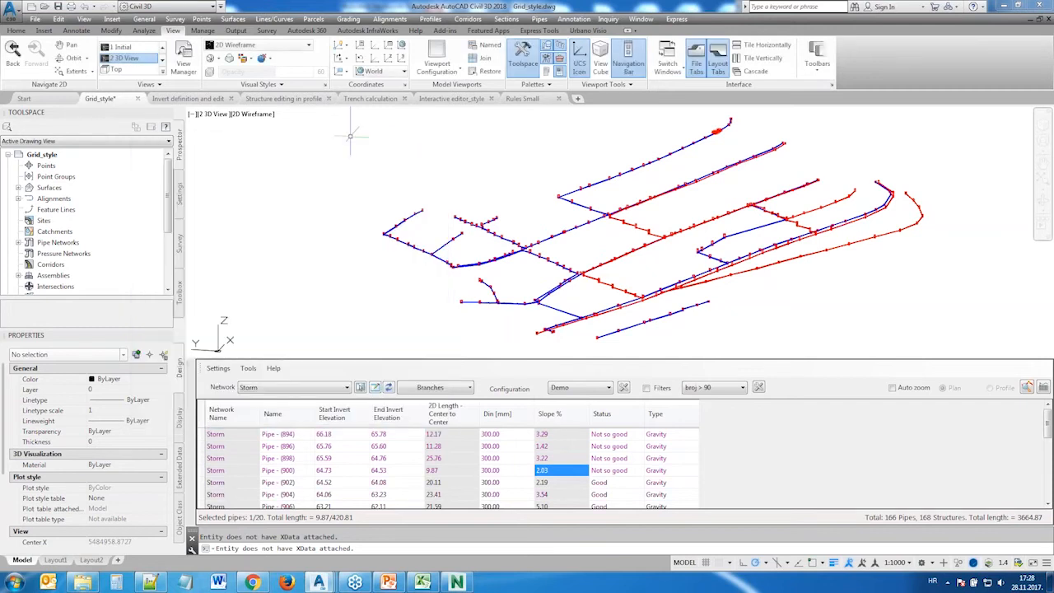
Open the Pipe_Data property set definition in the Style Manager, review its properties with the Name column widened, and close it
{"action": "left_click", "coordinate": [202, 31]}
{"action": "left_click", "coordinate": [737, 57]}
{"action": "left_click", "coordinate": [323, 171]}
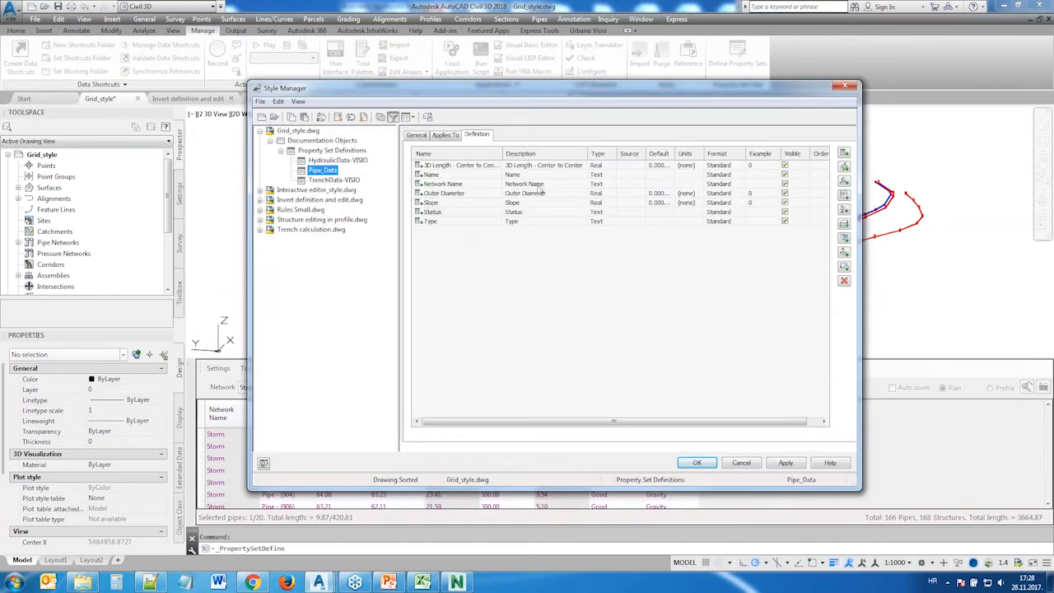
{"action": "left_click", "coordinate": [436, 212]}
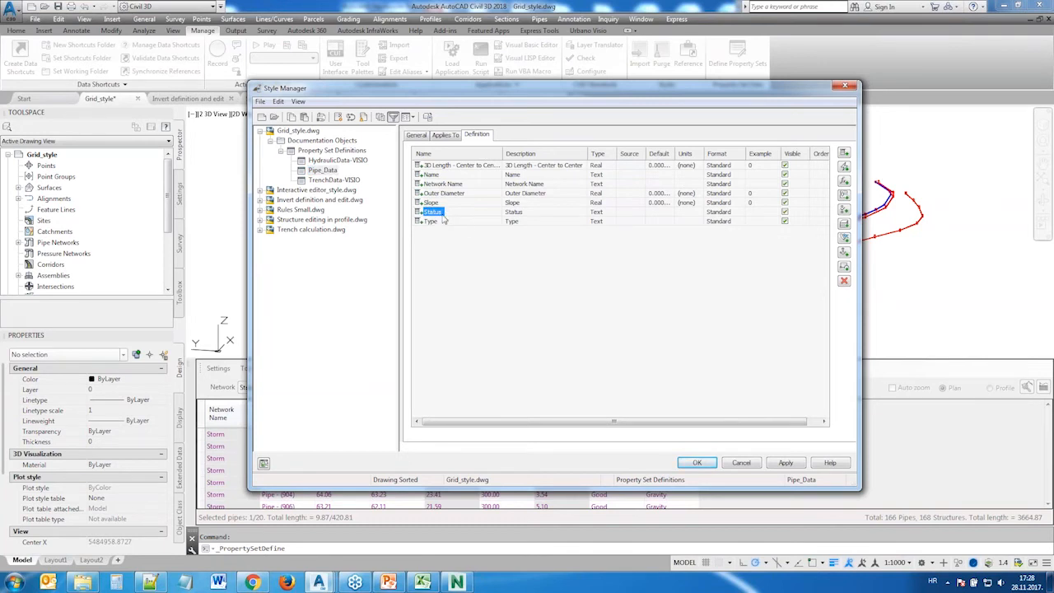
{"action": "left_click", "coordinate": [443, 193]}
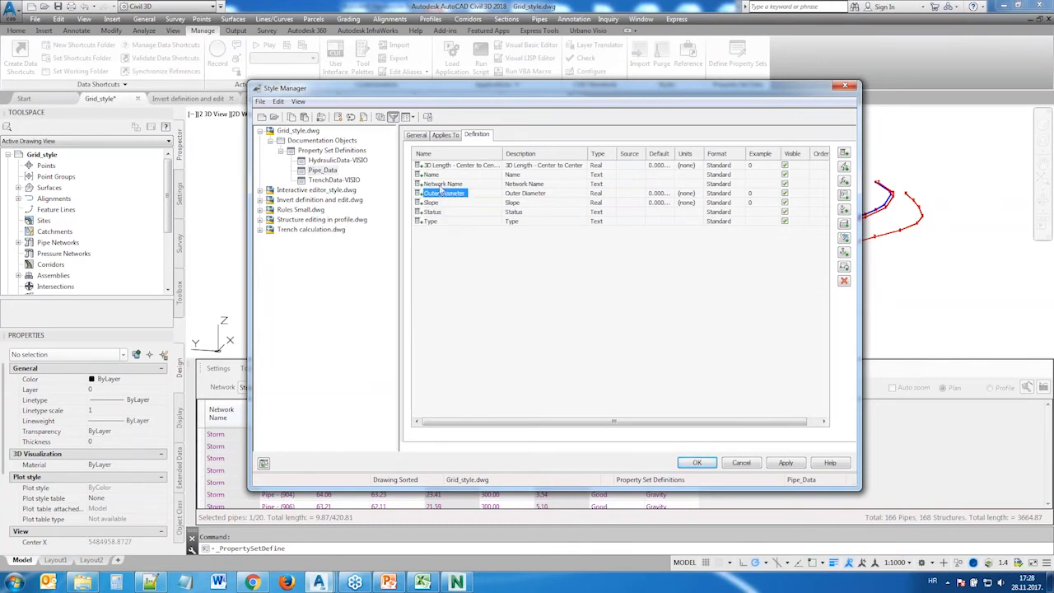
{"action": "left_click", "coordinate": [442, 183]}
{"action": "left_click", "coordinate": [447, 165]}
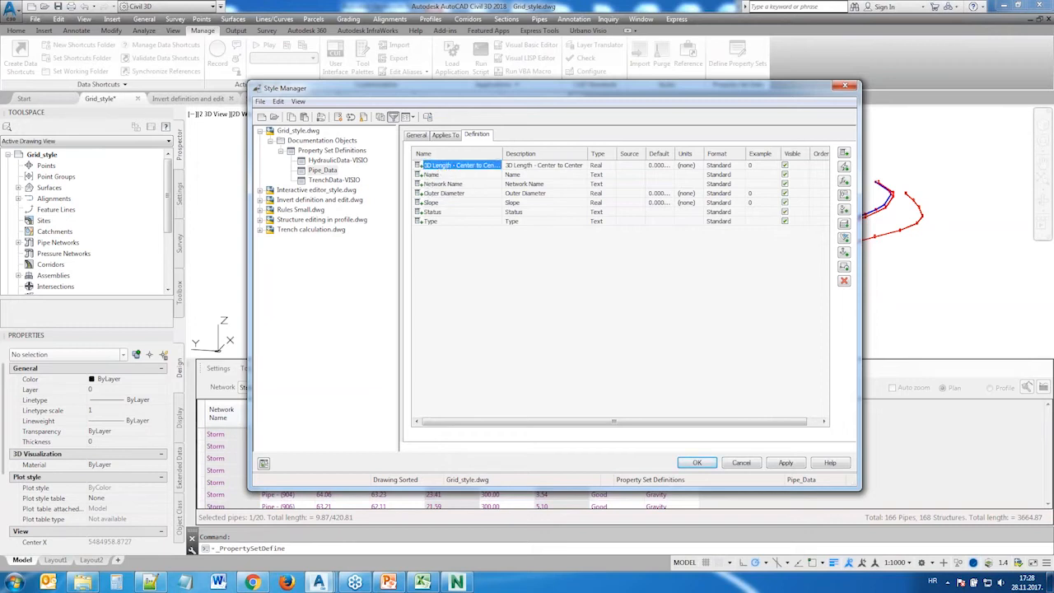
{"action": "left_click_drag", "start_coordinate": [503, 152], "coordinate": [514, 150]}
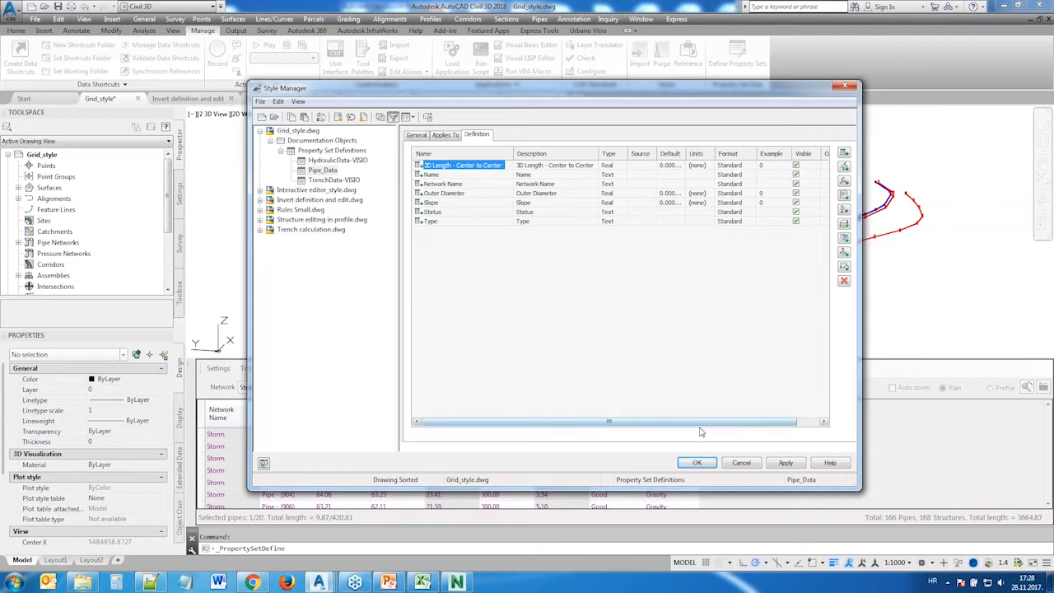
{"action": "left_click", "coordinate": [696, 463]}
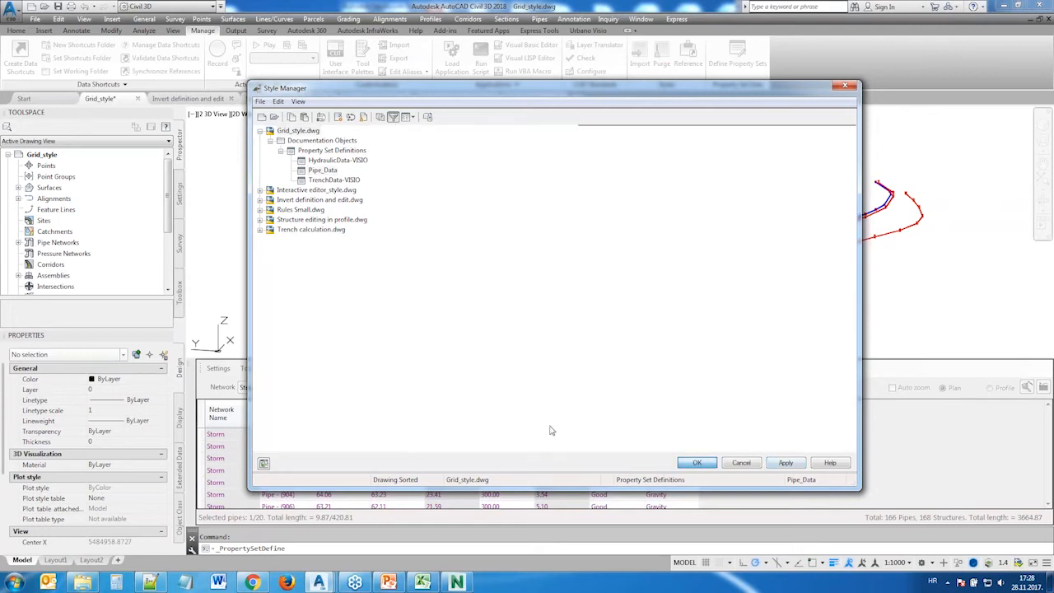
Export the drawing to IFC with IFCEXPORT, overwriting the existing Grid_style.ifc file
{"action": "left_click", "coordinate": [262, 547]}
{"action": "type", "text": "IFCEXPORT"}
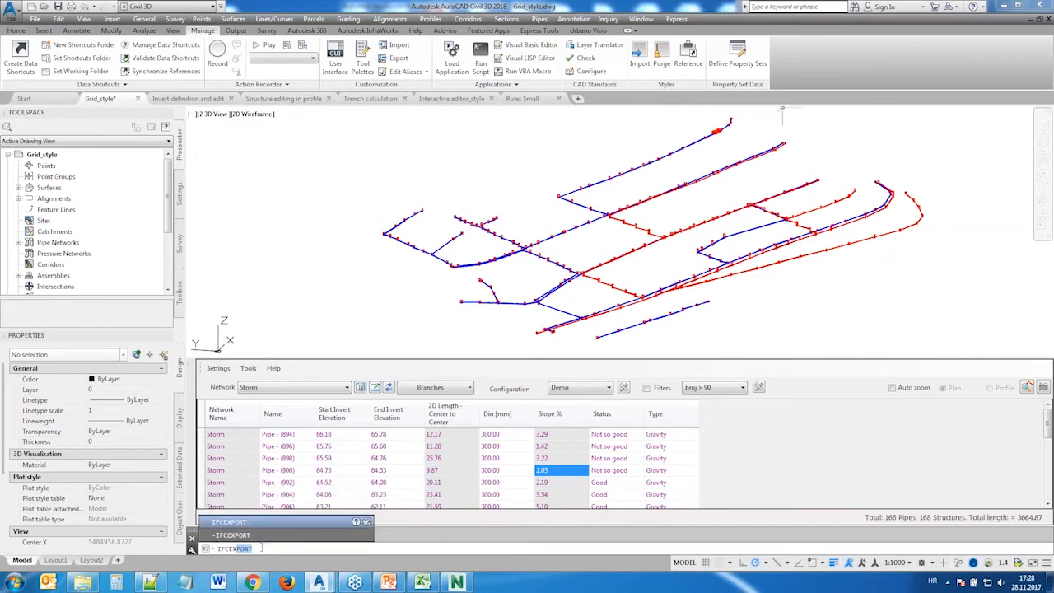
{"action": "key", "text": "Return"}
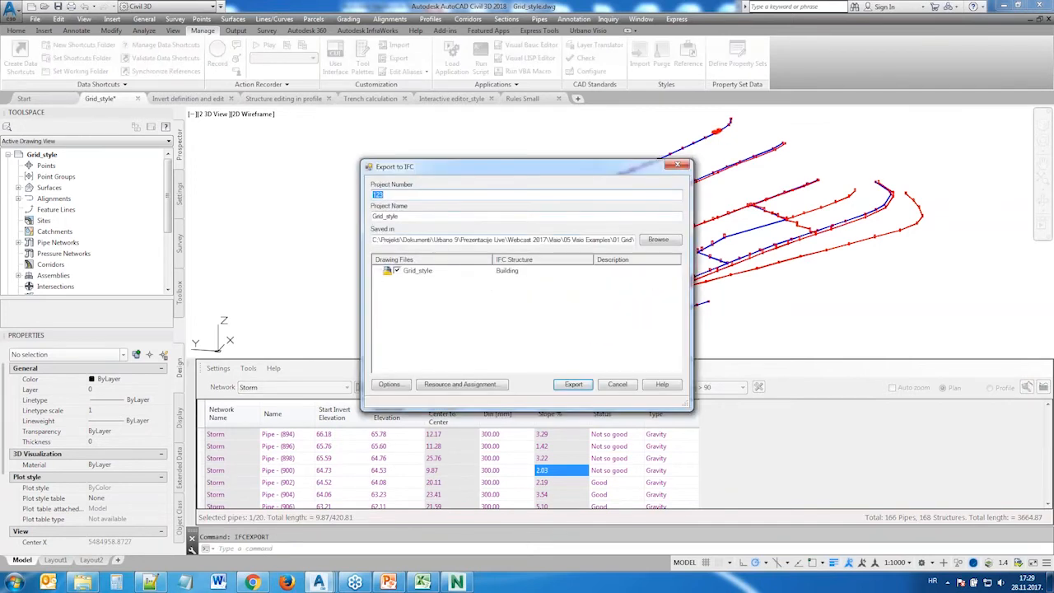
{"action": "left_click", "coordinate": [573, 383]}
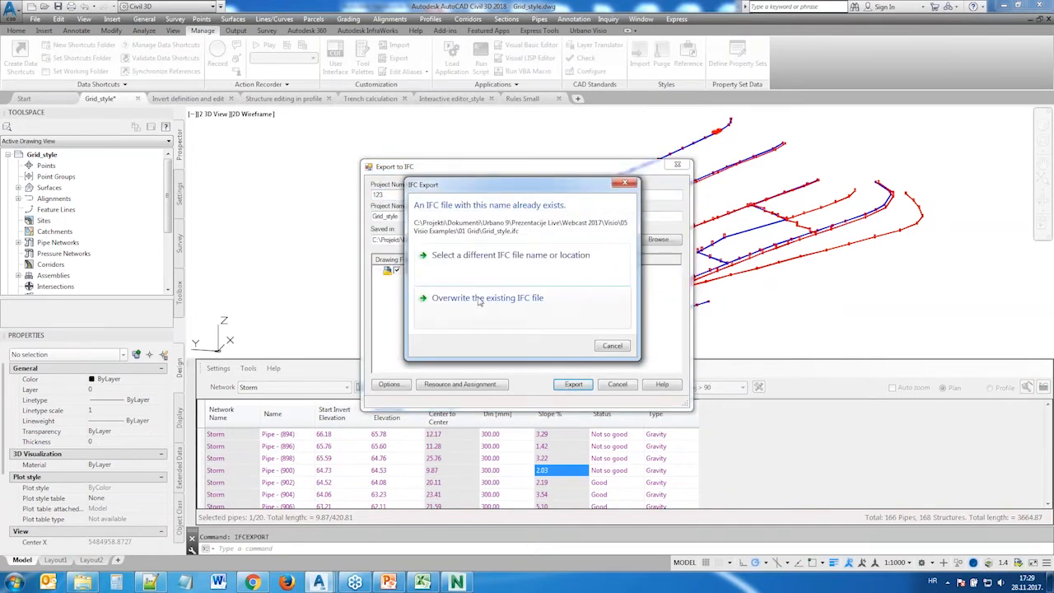
{"action": "left_click", "coordinate": [479, 298]}
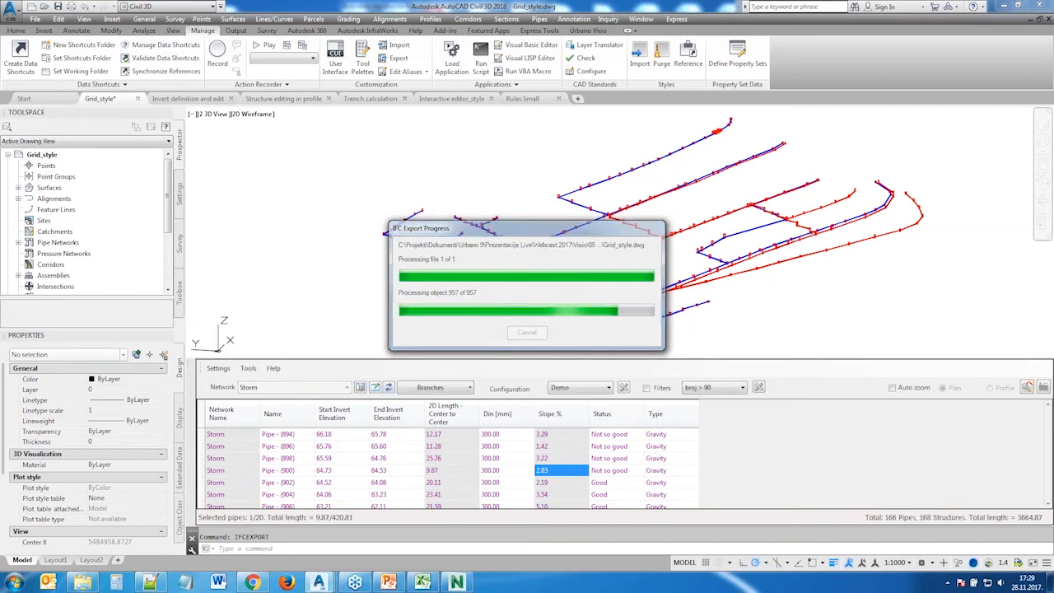
Switch to Navisworks, refresh the Grid_style.ifc model and inspect the Pipe_Data properties of several Storm pipes
{"action": "left_click", "coordinate": [459, 582]}
{"action": "left_click", "coordinate": [49, 41]}
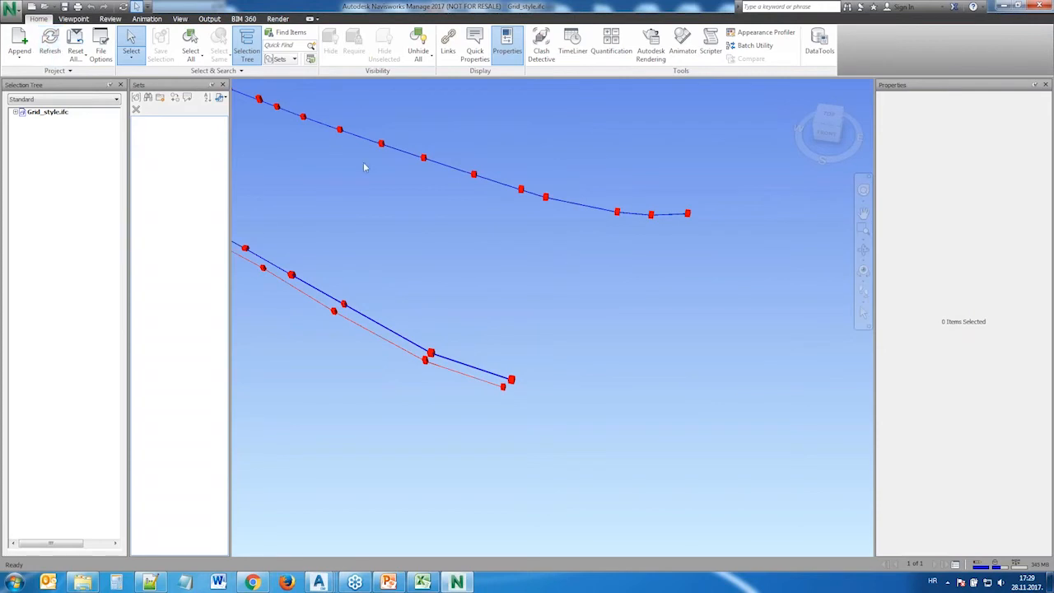
{"action": "left_click", "coordinate": [605, 213]}
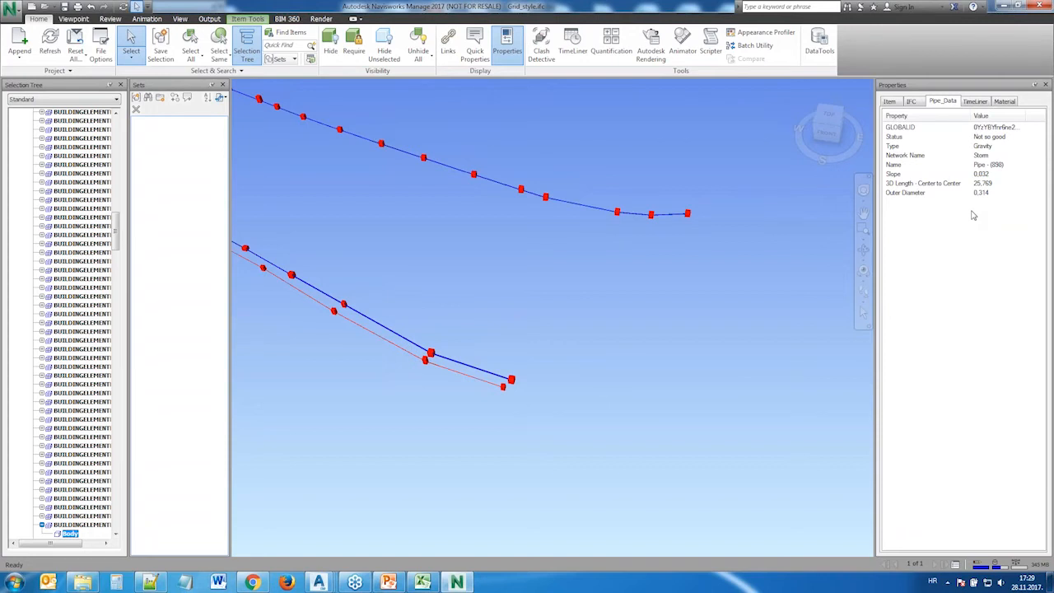
{"action": "left_click", "coordinate": [413, 346]}
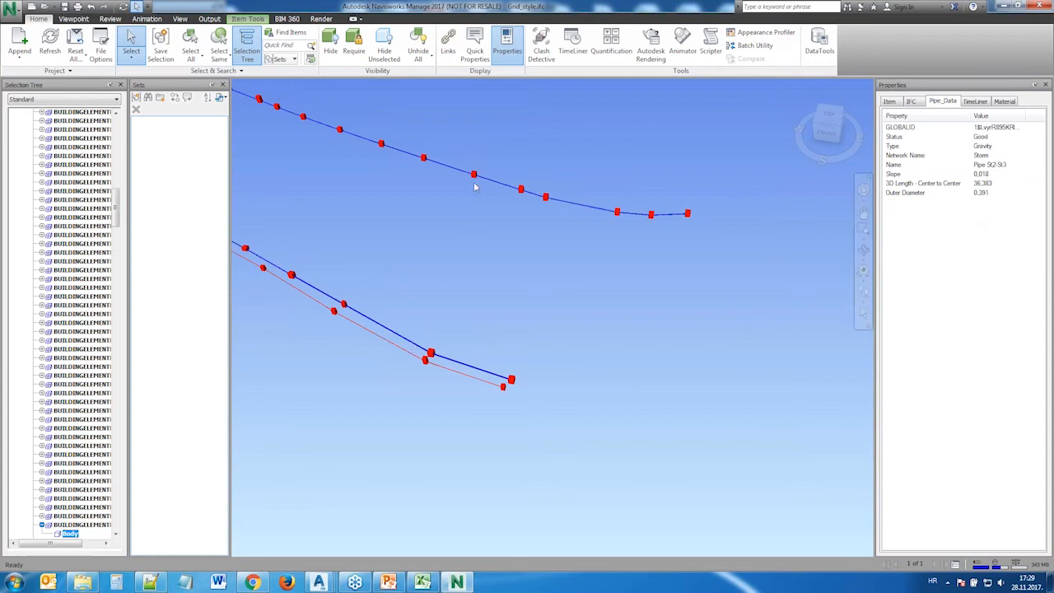
{"action": "key", "text": "Escape"}
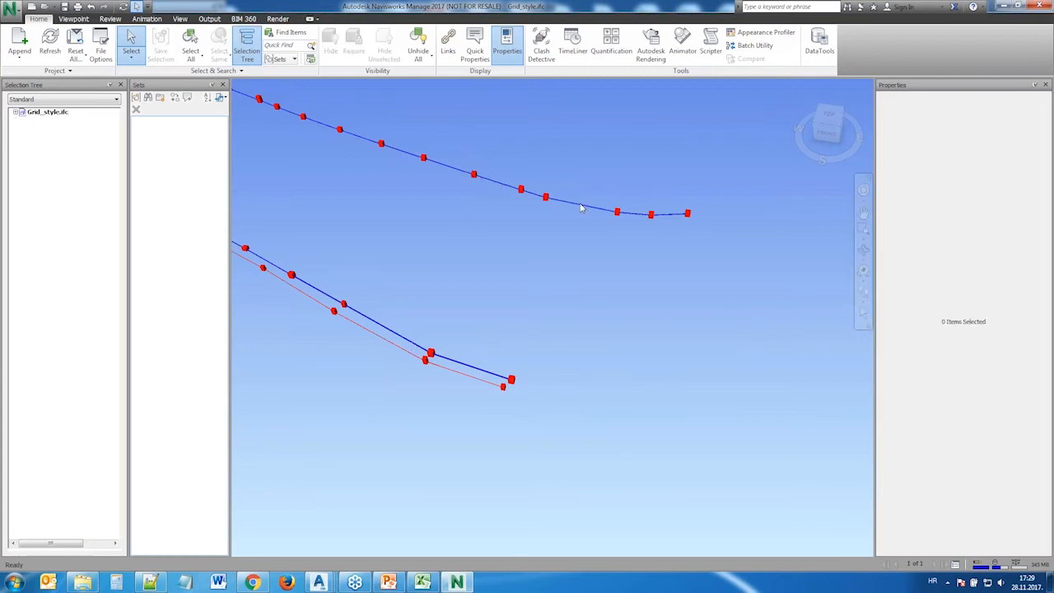
{"action": "left_click", "coordinate": [584, 210]}
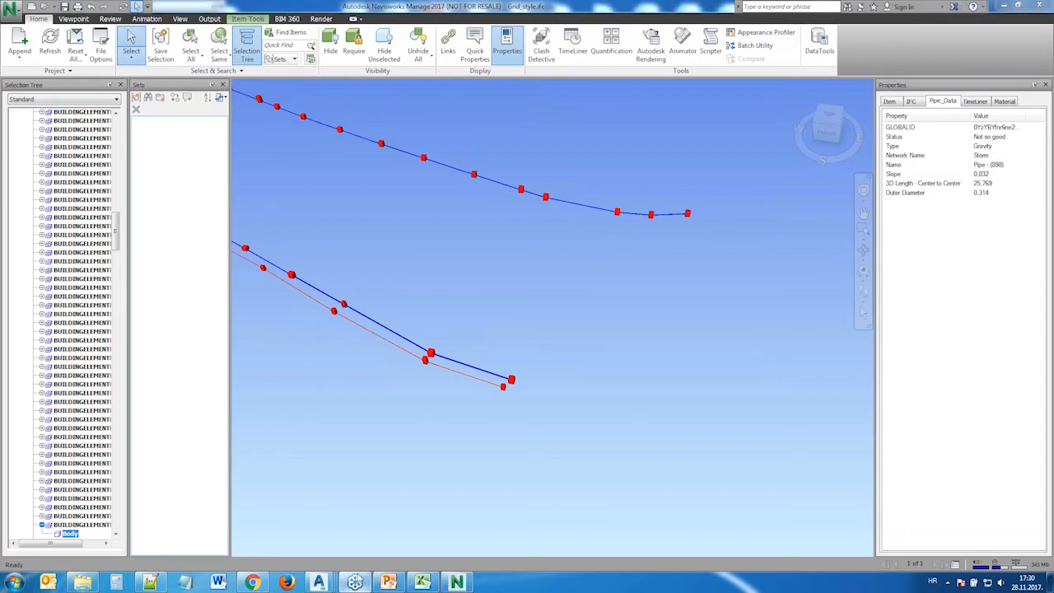
Switch to the Invert definition and edit drawing in Civil 3D and close the pipe data grid
{"action": "mouse_move", "coordinate": [324, 582]}
{"action": "left_click", "coordinate": [216, 537]}
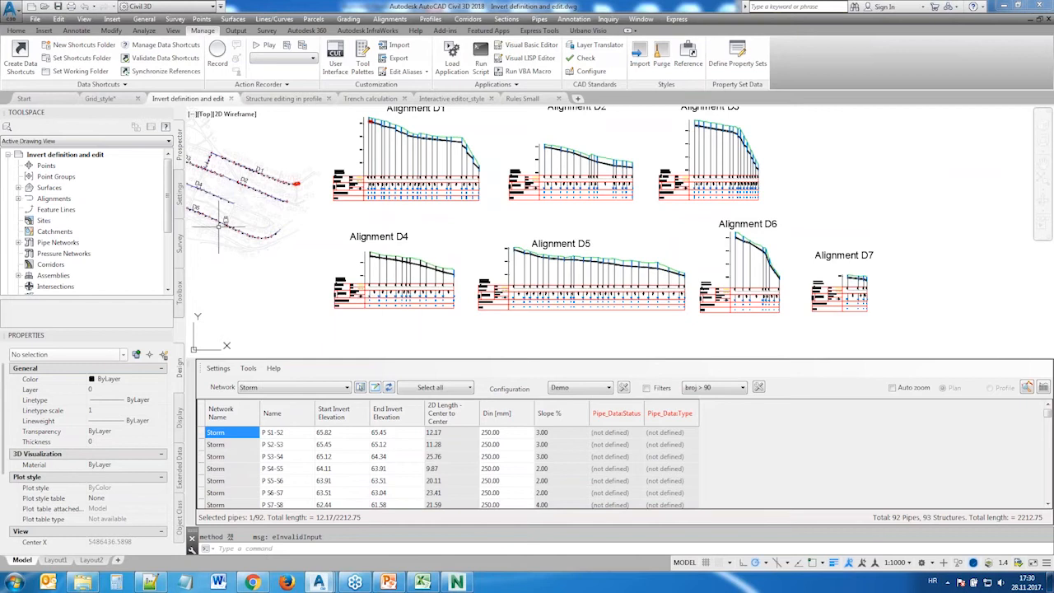
{"action": "left_click", "coordinate": [191, 364]}
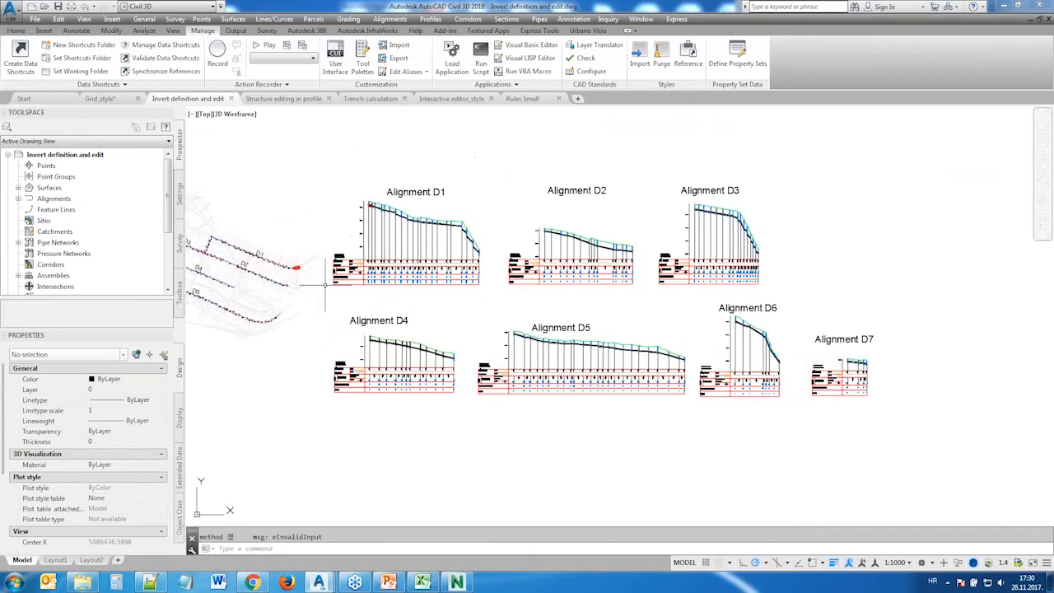
Start the interactive Draw Invert tool for the Storm network with Bottom inner elevation as the referent pipe point
{"action": "middle_click_drag", "start_coordinate": [264, 390], "coordinate": [318, 384]}
{"action": "scroll", "coordinate": [445, 210], "scroll_direction": "up", "scroll_amount": 6}
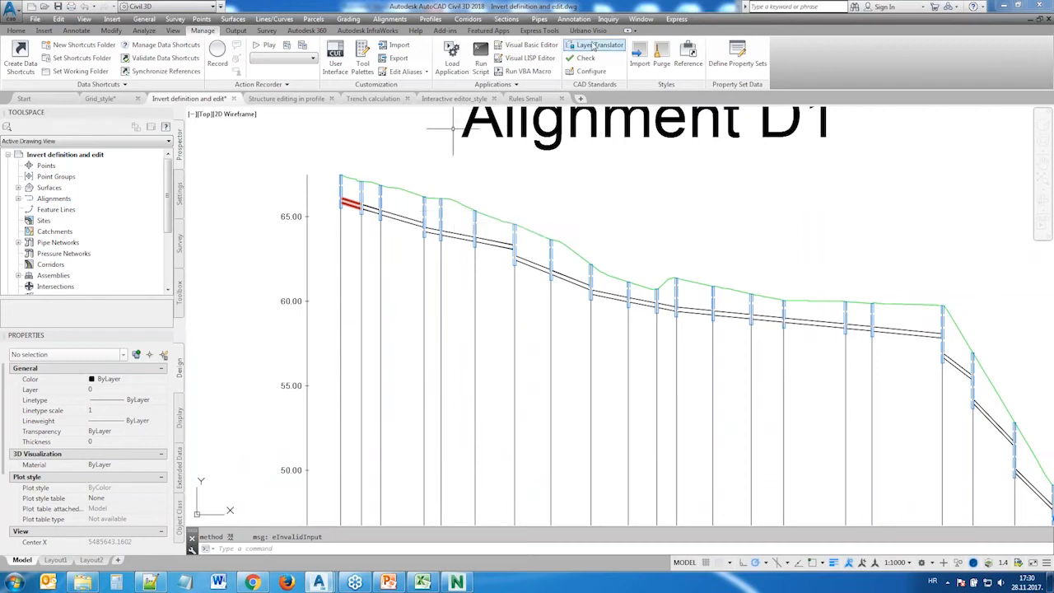
{"action": "left_click", "coordinate": [588, 31]}
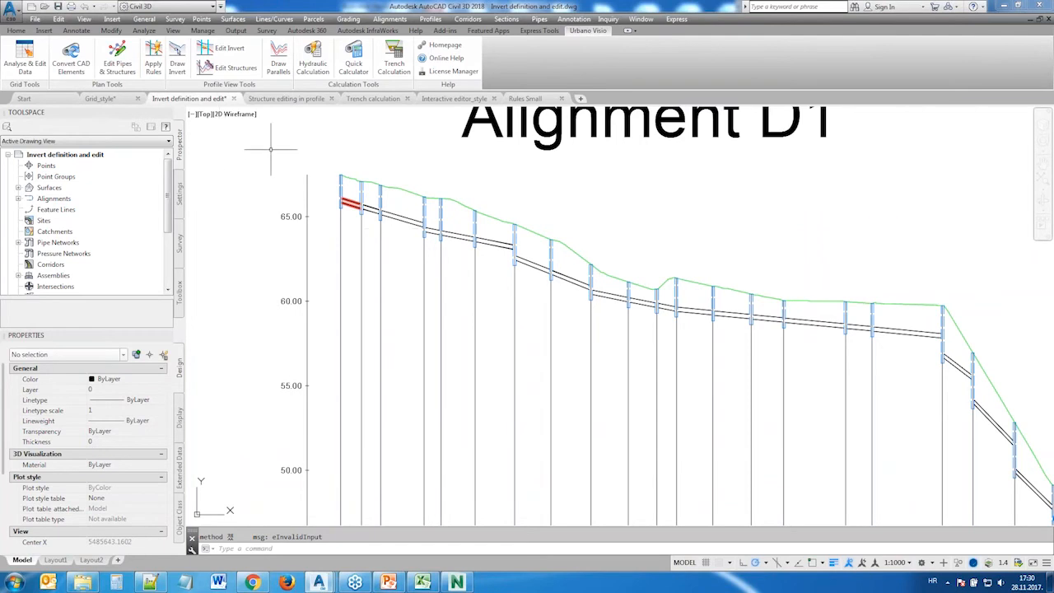
{"action": "scroll", "coordinate": [352, 176], "scroll_direction": "up", "scroll_amount": 4}
{"action": "scroll", "coordinate": [352, 177], "scroll_direction": "down", "scroll_amount": 5}
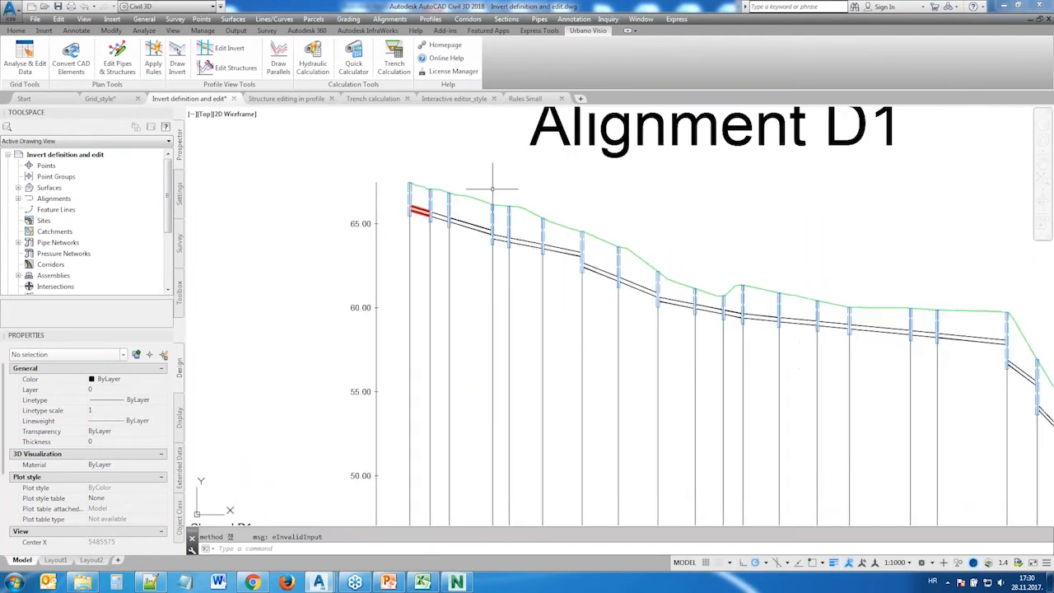
{"action": "scroll", "coordinate": [438, 211], "scroll_direction": "up", "scroll_amount": 2}
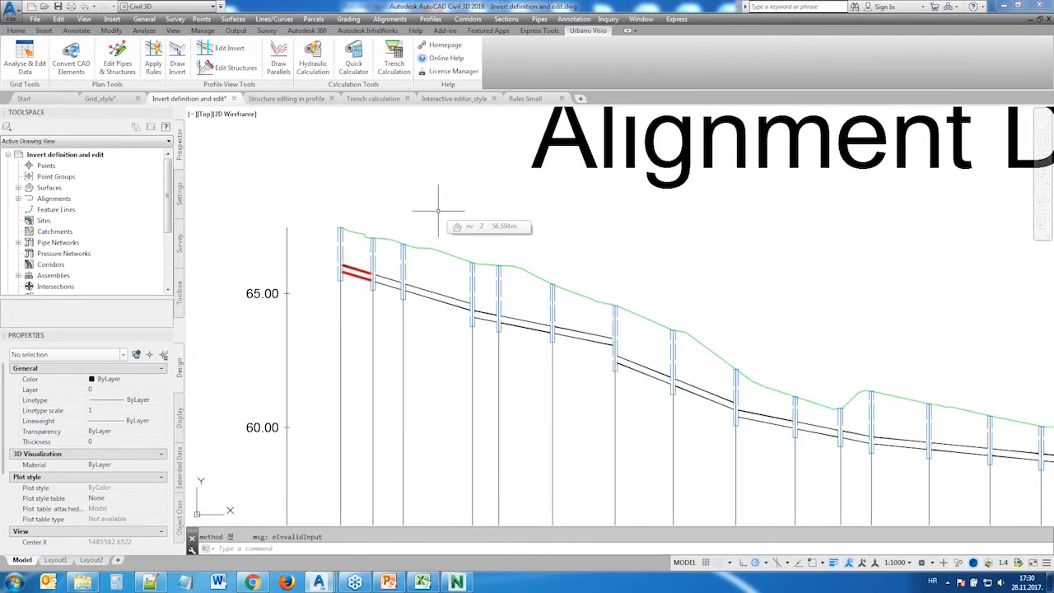
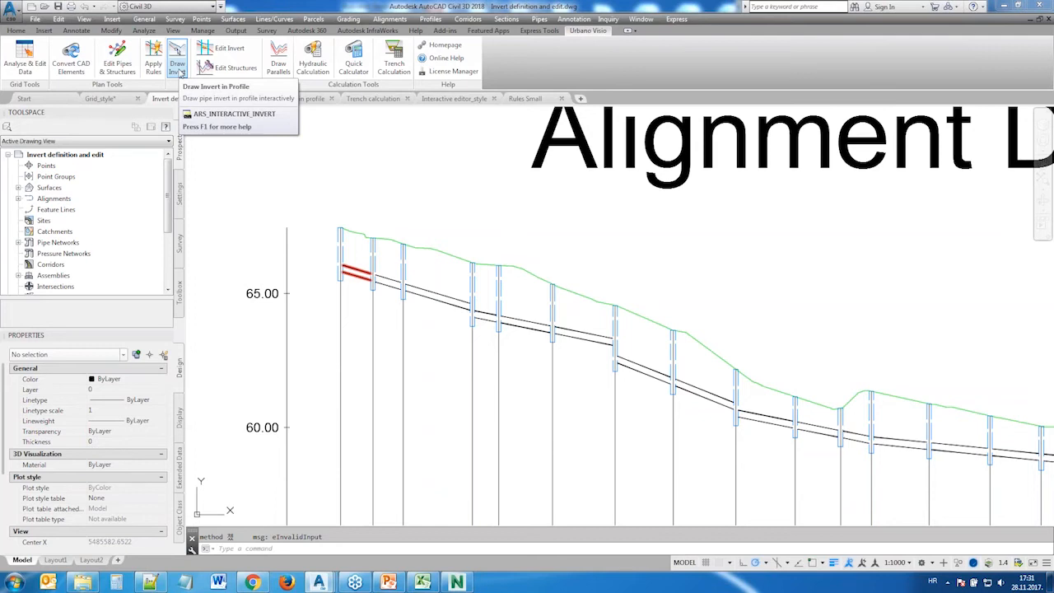
{"action": "left_click", "coordinate": [178, 72]}
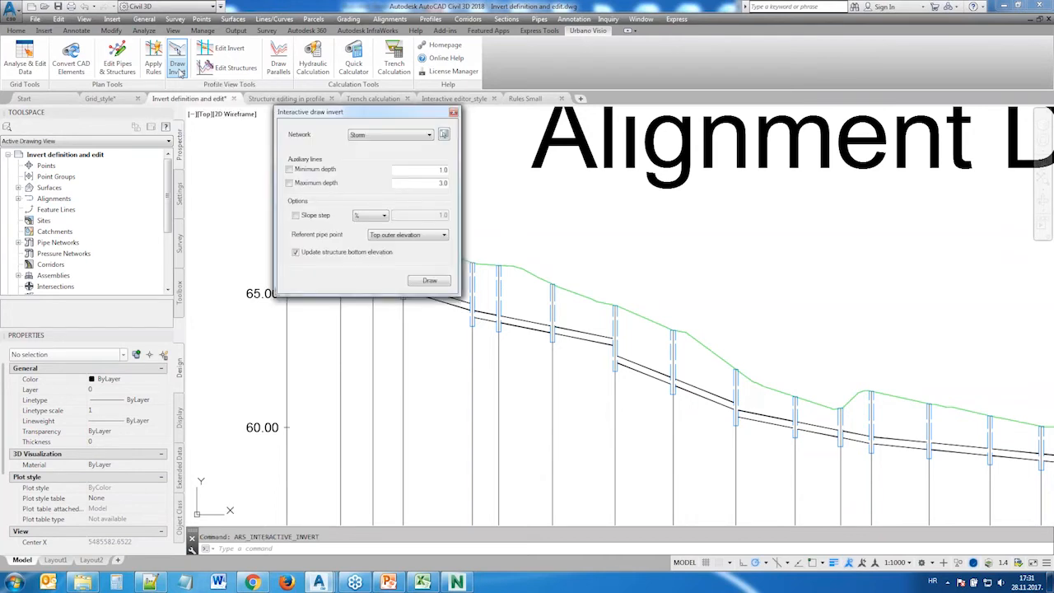
{"action": "mouse_move", "coordinate": [366, 107]}
{"action": "left_mouse_down"}
{"action": "mouse_move", "coordinate": [178, 88]}
{"action": "mouse_move", "coordinate": [202, 120]}
{"action": "left_mouse_up"}
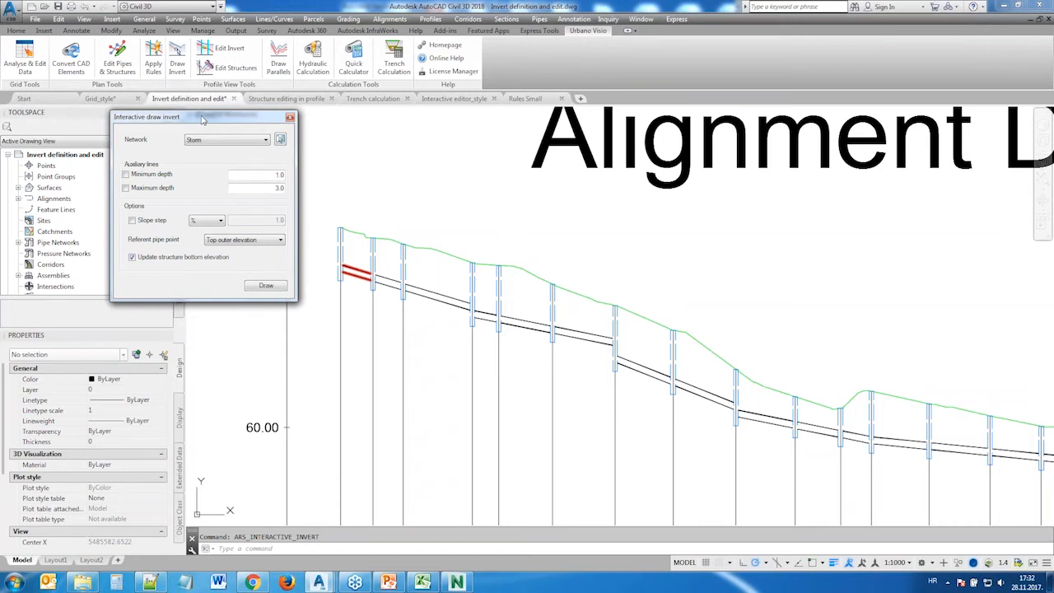
{"action": "left_click", "coordinate": [256, 240]}
{"action": "left_click", "coordinate": [252, 271]}
{"action": "left_click", "coordinate": [266, 285]}
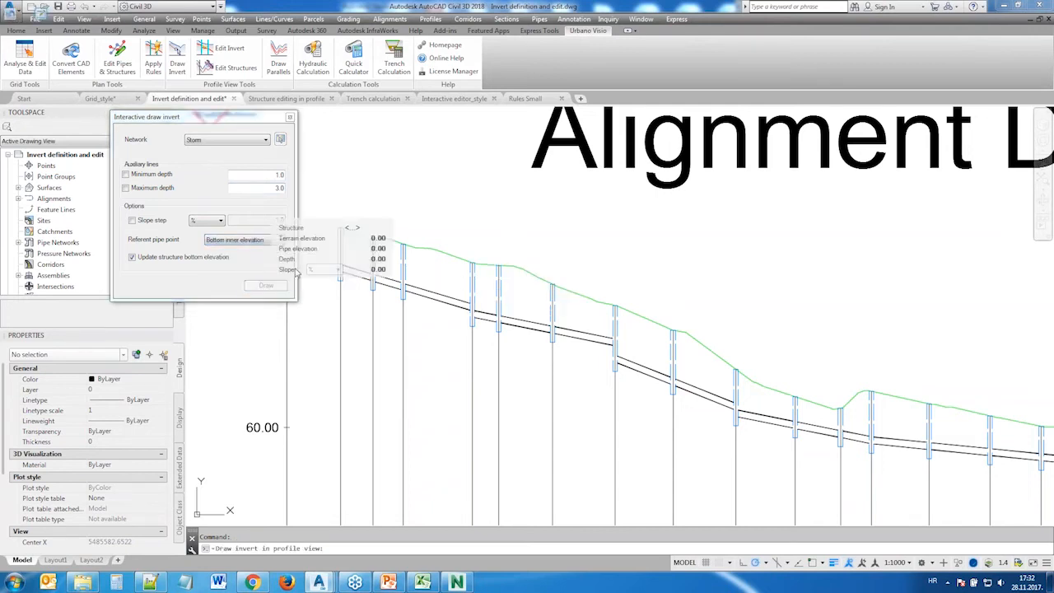
Draw the pipe invert in the Alignment D1 profile from structure S1 to S3, with a vertical drop at S3
{"action": "scroll", "coordinate": [536, 296], "scroll_direction": "up", "scroll_amount": 3}
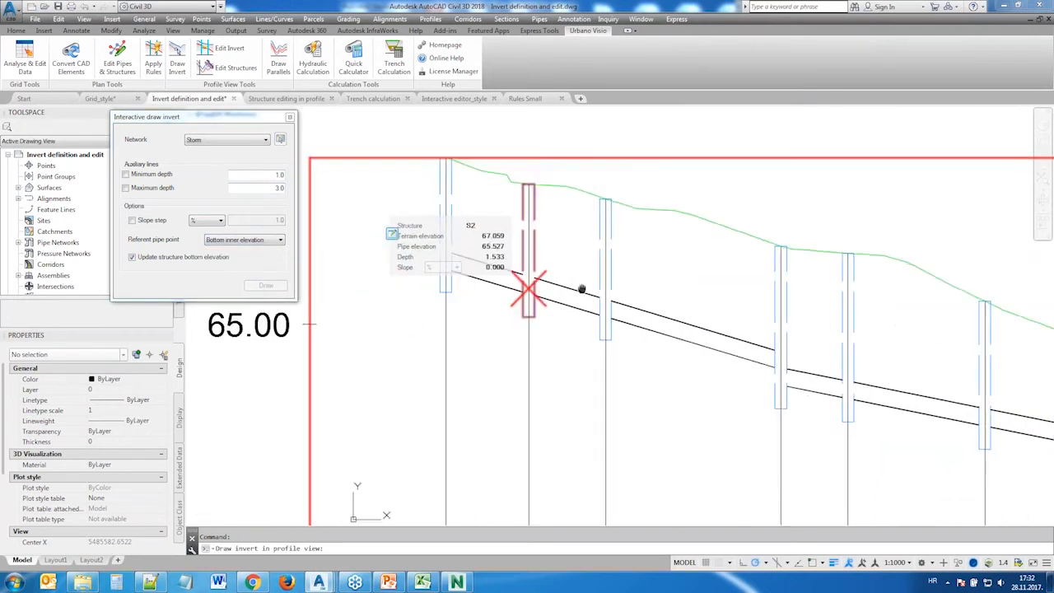
{"action": "left_click", "coordinate": [519, 274]}
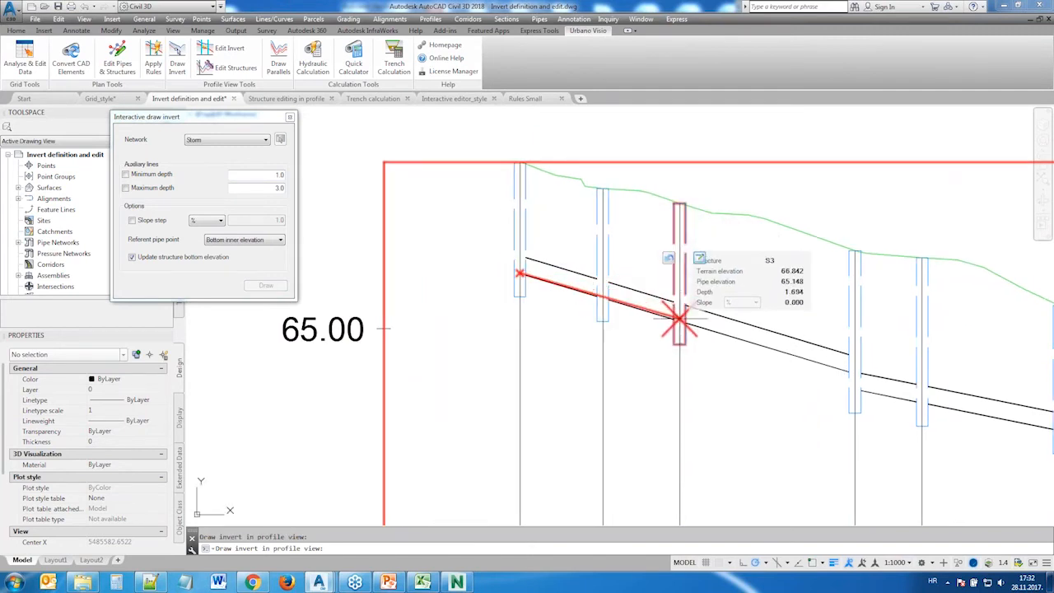
{"action": "left_click", "coordinate": [733, 362]}
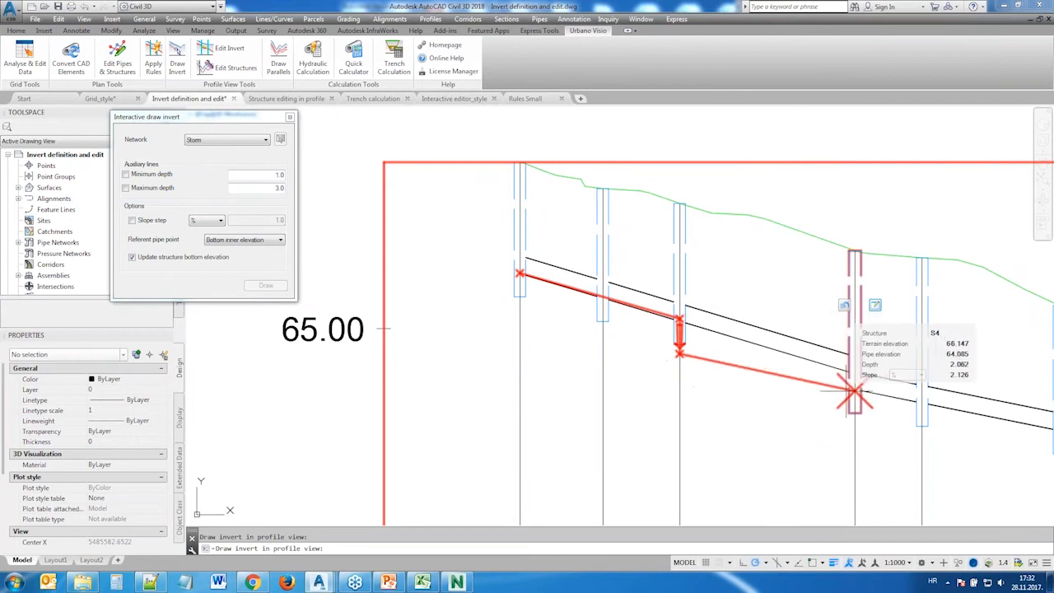
Place the last invert point at structure S4 at a depth of about 2.06 and finish drawing the invert
{"action": "left_click", "coordinate": [854, 395]}
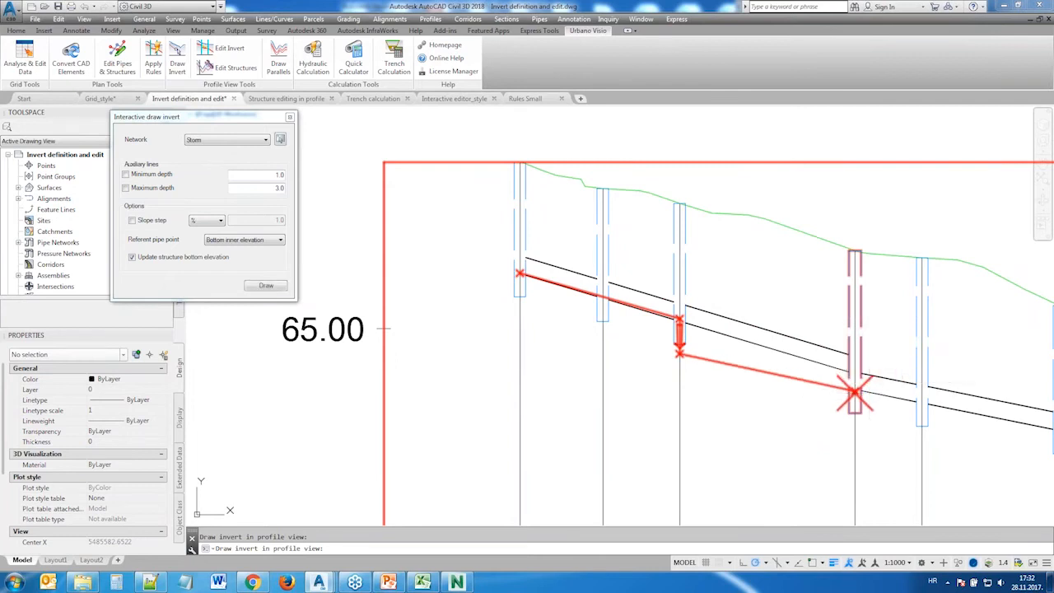
{"action": "key", "text": "Return"}
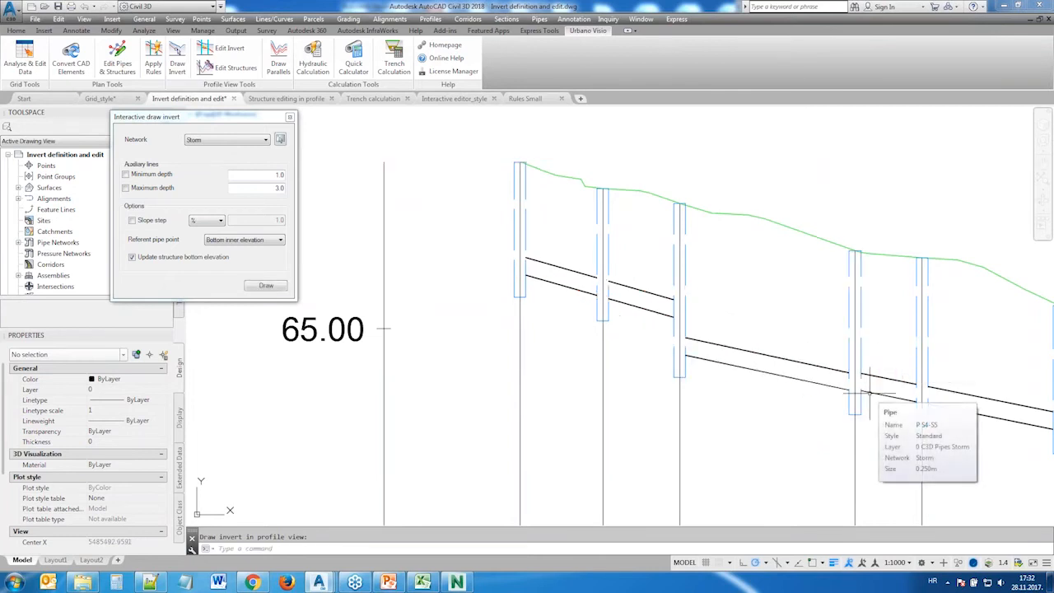
Enable the auxiliary lines for minimum depth 1.0 and maximum depth 3.0 and start drawing an invert on the Storm network
{"action": "left_click", "coordinate": [126, 174]}
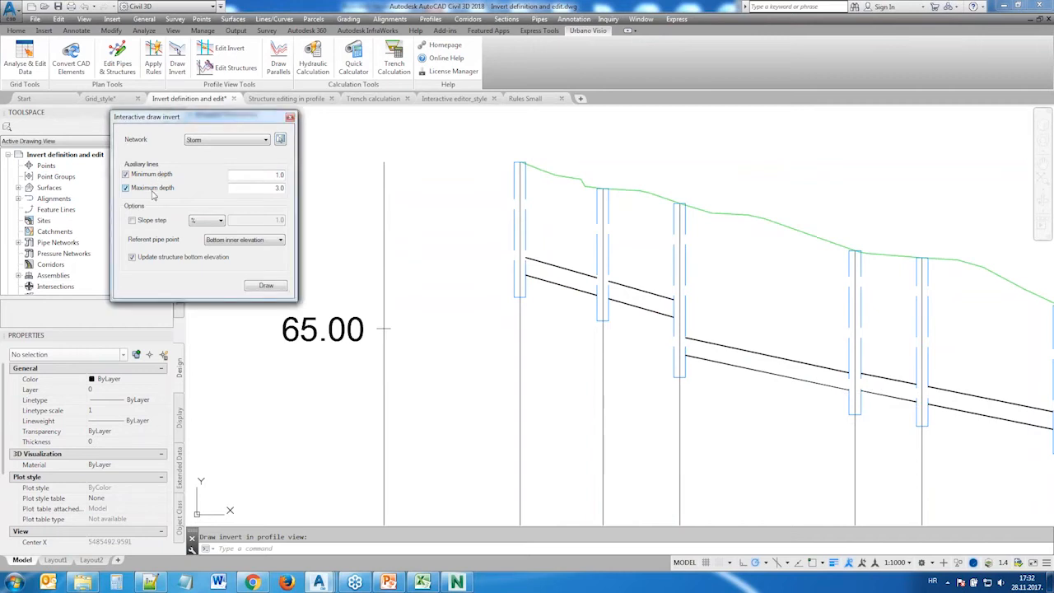
{"action": "left_click", "coordinate": [265, 286]}
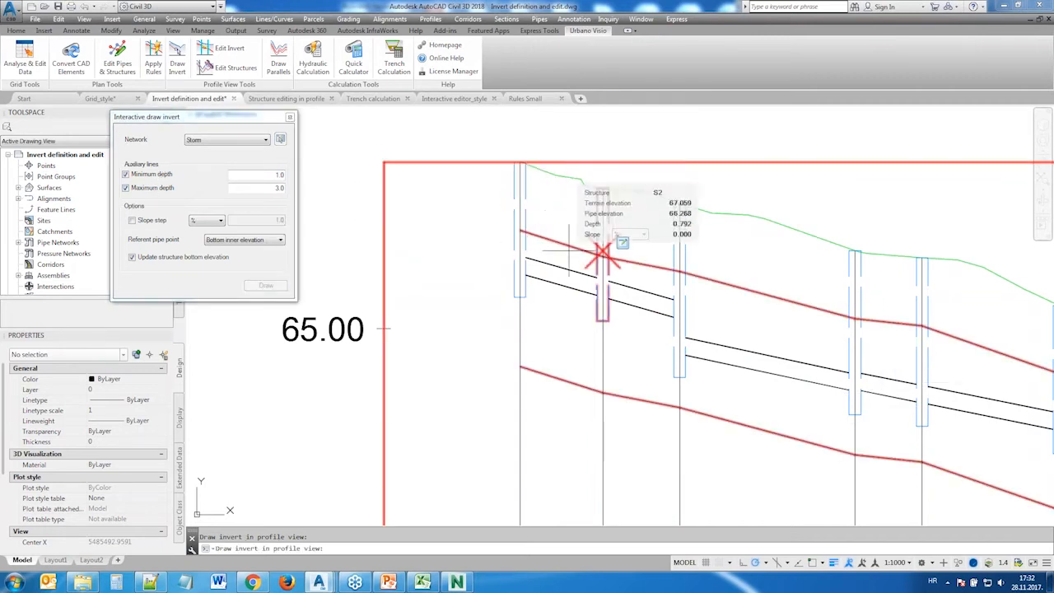
{"action": "middle_click_drag", "start_coordinate": [715, 325], "coordinate": [536, 275]}
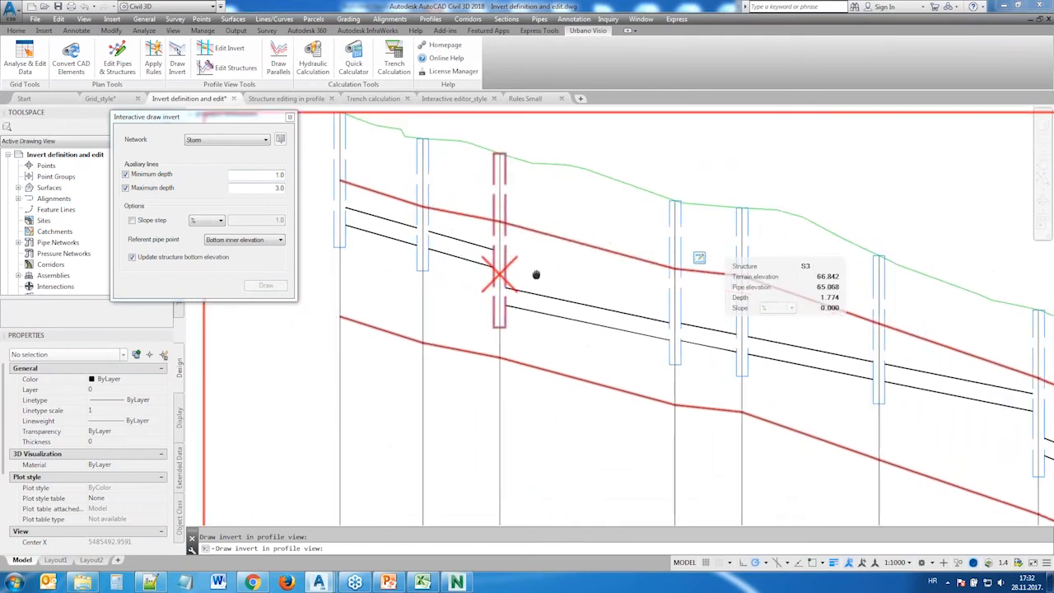
Draw the invert from structure S1 with vertical drops at S4 and S6, ending at S7 at a depth of about 2.08
{"action": "left_click", "coordinate": [344, 230]}
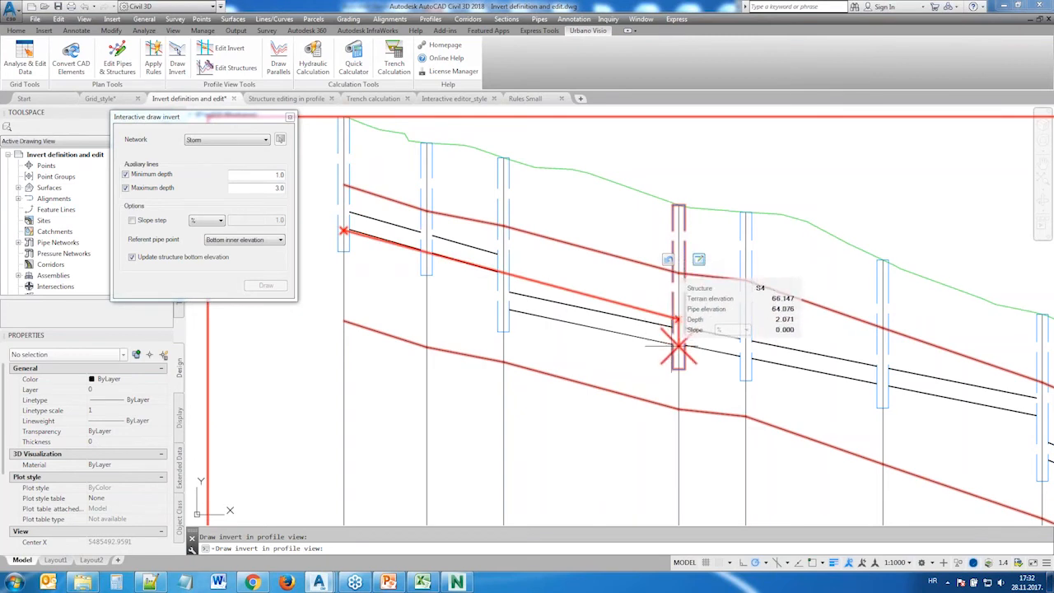
{"action": "left_click", "coordinate": [679, 342]}
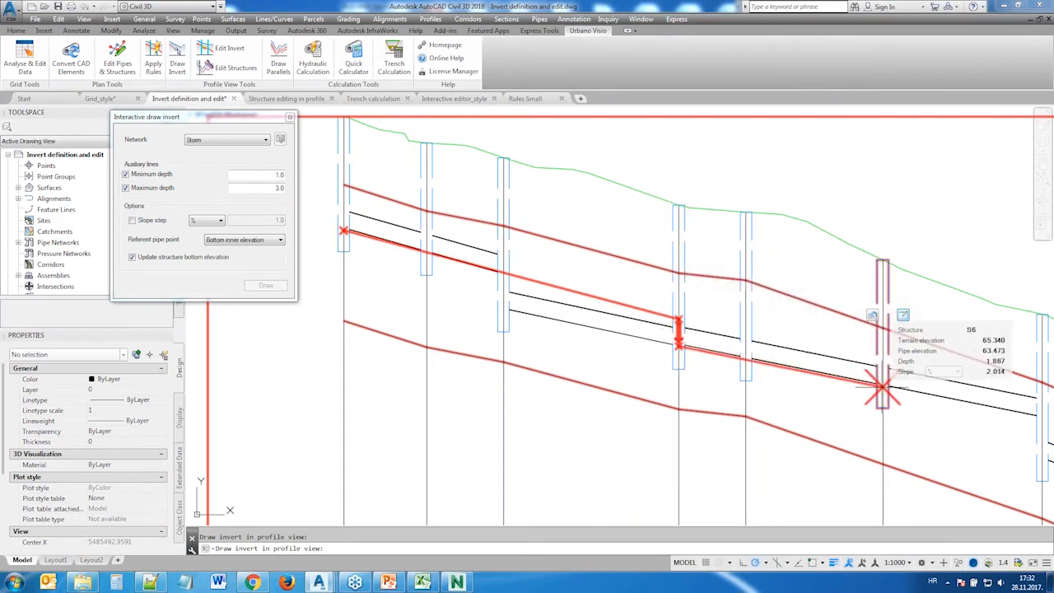
{"action": "left_click", "coordinate": [882, 419]}
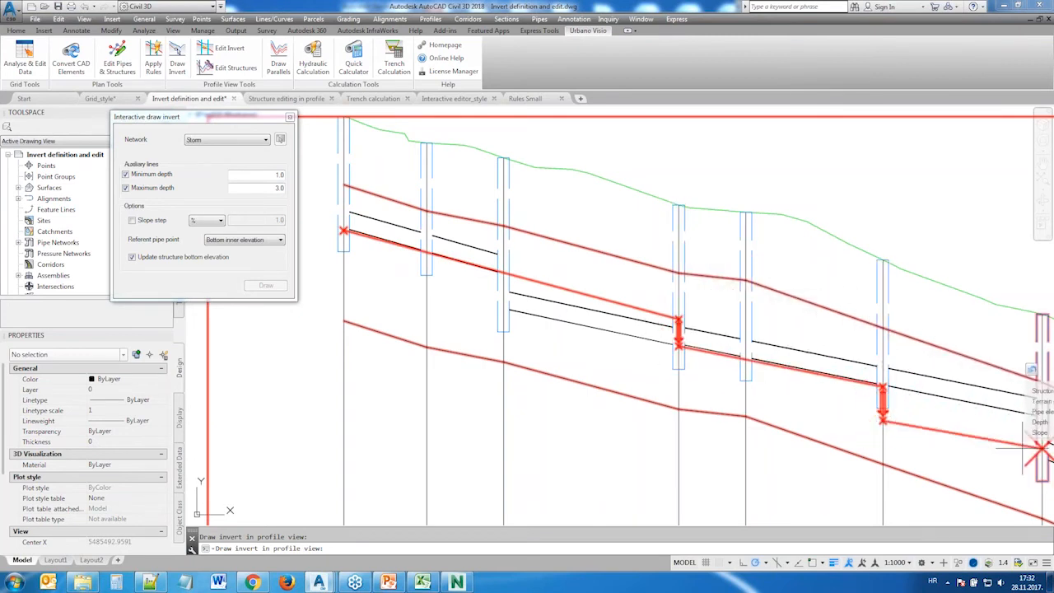
{"action": "middle_click_drag", "start_coordinate": [1040, 449], "coordinate": [731, 363]}
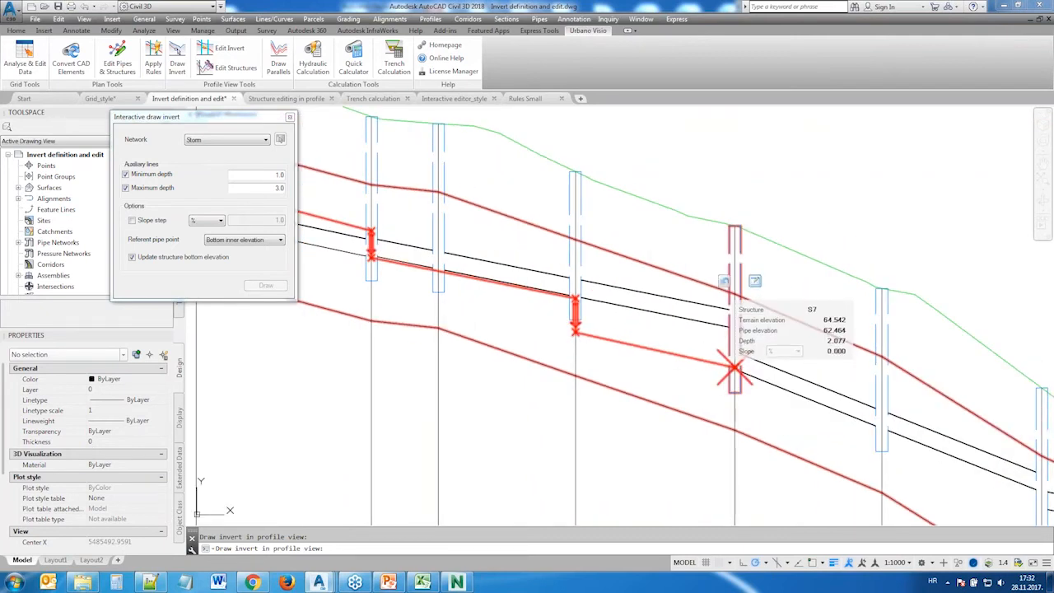
{"action": "right_click", "coordinate": [735, 367]}
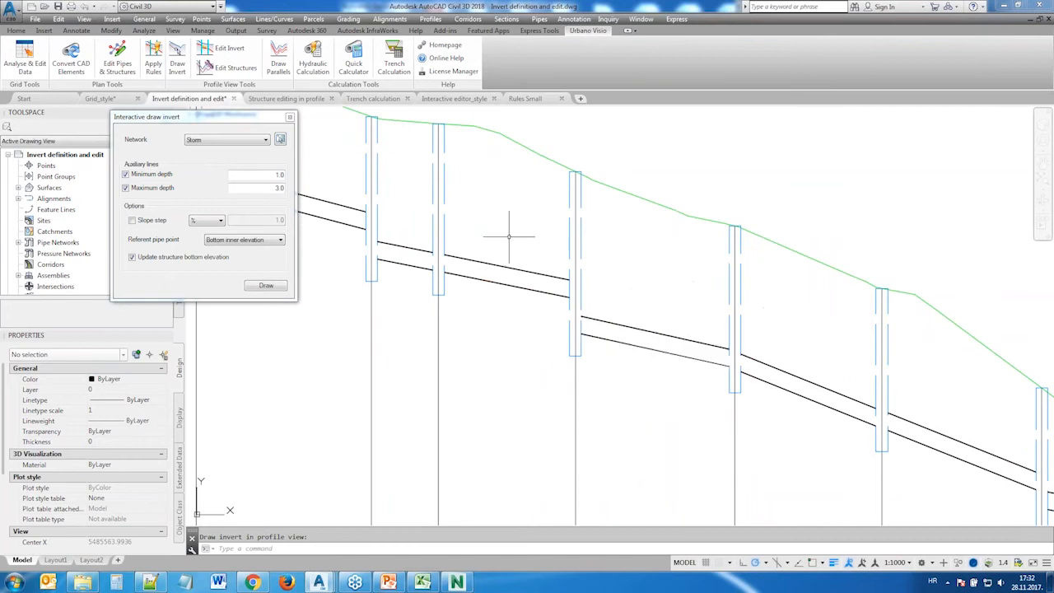
Disable both auxiliary depth lines, set a slope step of 0.25 %, and start a new invert at structure S1
{"action": "middle_click_drag", "start_coordinate": [437, 227], "coordinate": [646, 277]}
{"action": "scroll", "coordinate": [647, 275], "scroll_direction": "down", "scroll_amount": 2}
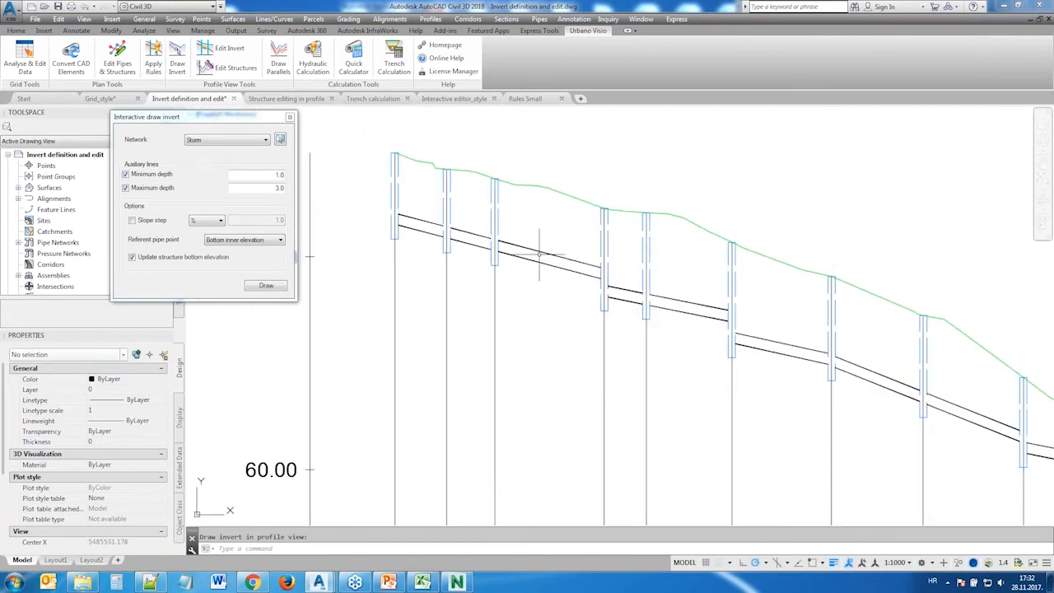
{"action": "left_click", "coordinate": [150, 176]}
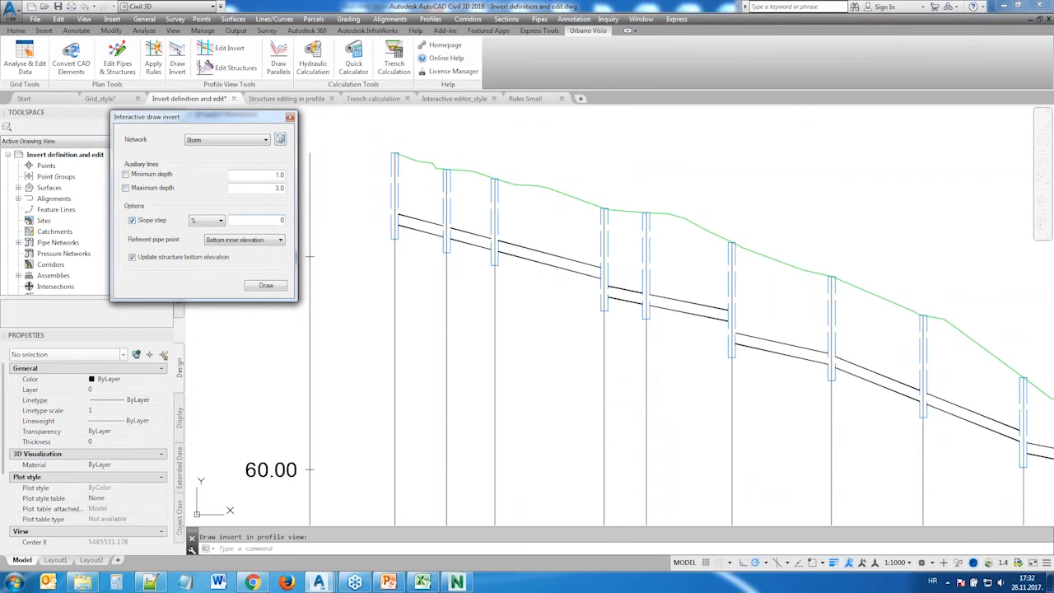
{"action": "left_click", "coordinate": [266, 285]}
{"action": "scroll", "coordinate": [436, 229], "scroll_direction": "up", "scroll_amount": 2}
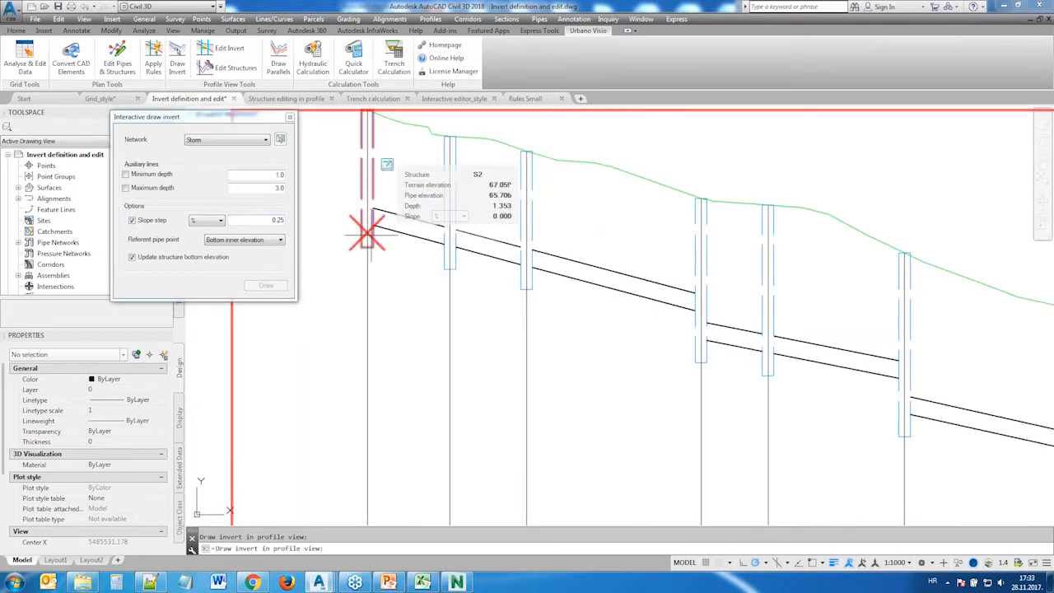
{"action": "left_click", "coordinate": [365, 224]}
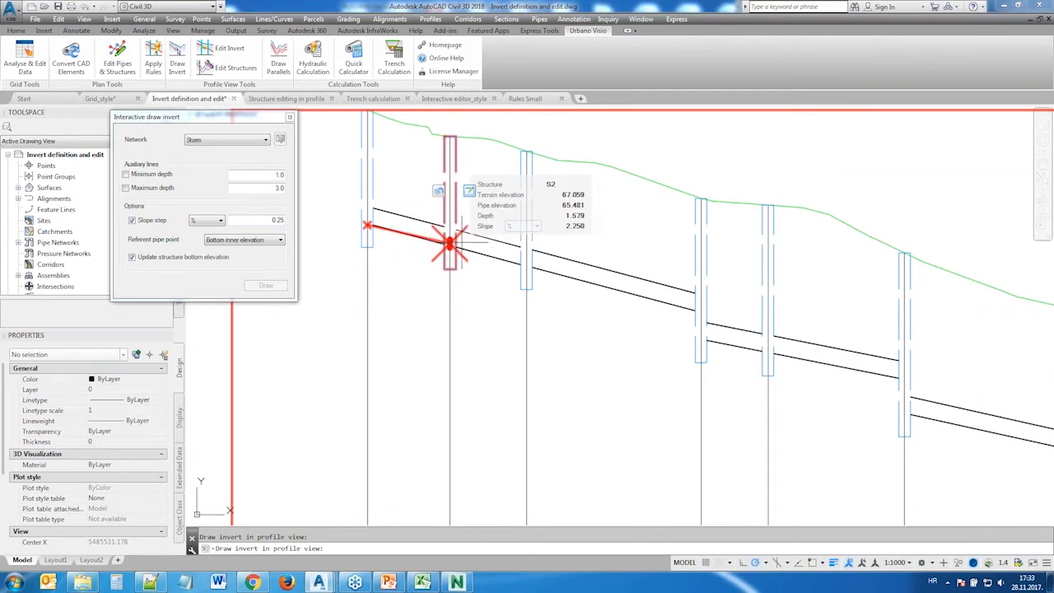
Place invert points at structures S2 and S3, each on the steepest offered slope-step mark
{"action": "scroll", "coordinate": [449, 247], "scroll_direction": "up", "scroll_amount": 4}
{"action": "middle_click_drag", "start_coordinate": [390, 247], "coordinate": [483, 244]}
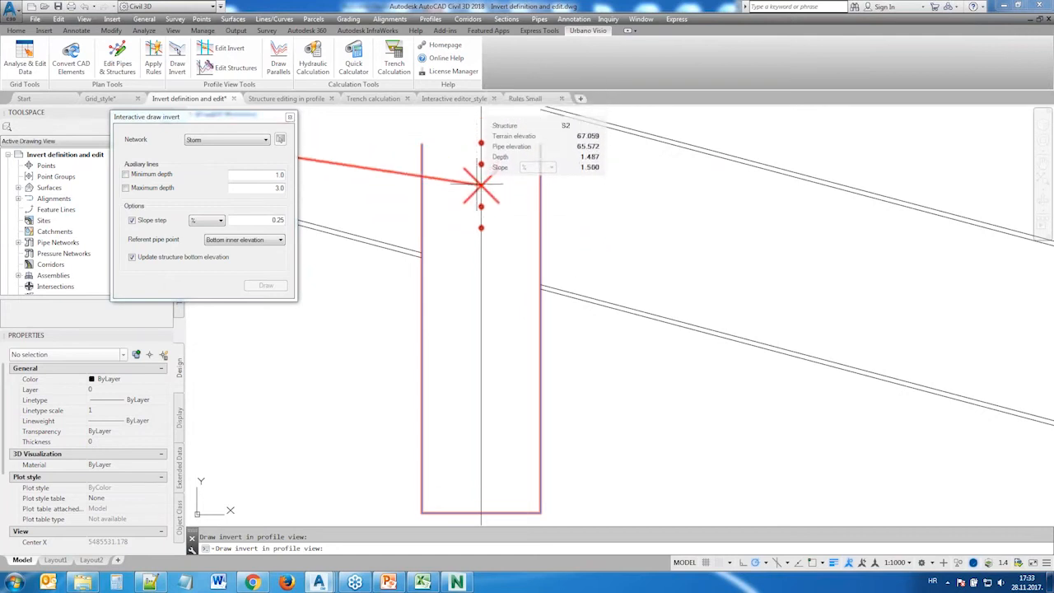
{"action": "left_click", "coordinate": [481, 228]}
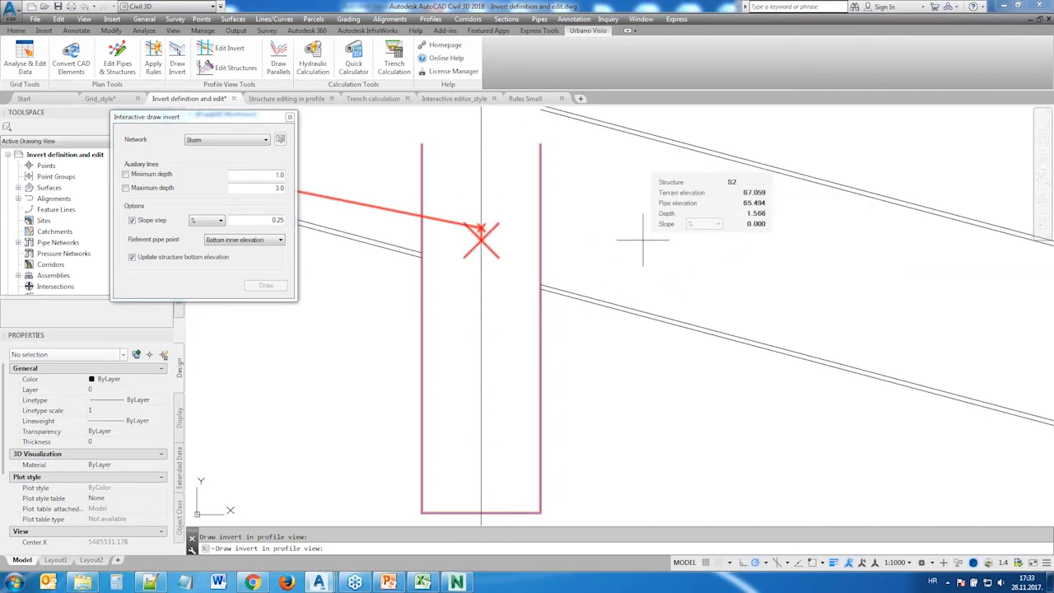
{"action": "scroll", "coordinate": [644, 239], "scroll_direction": "down", "scroll_amount": 4}
{"action": "middle_click_drag", "start_coordinate": [771, 270], "coordinate": [553, 258]}
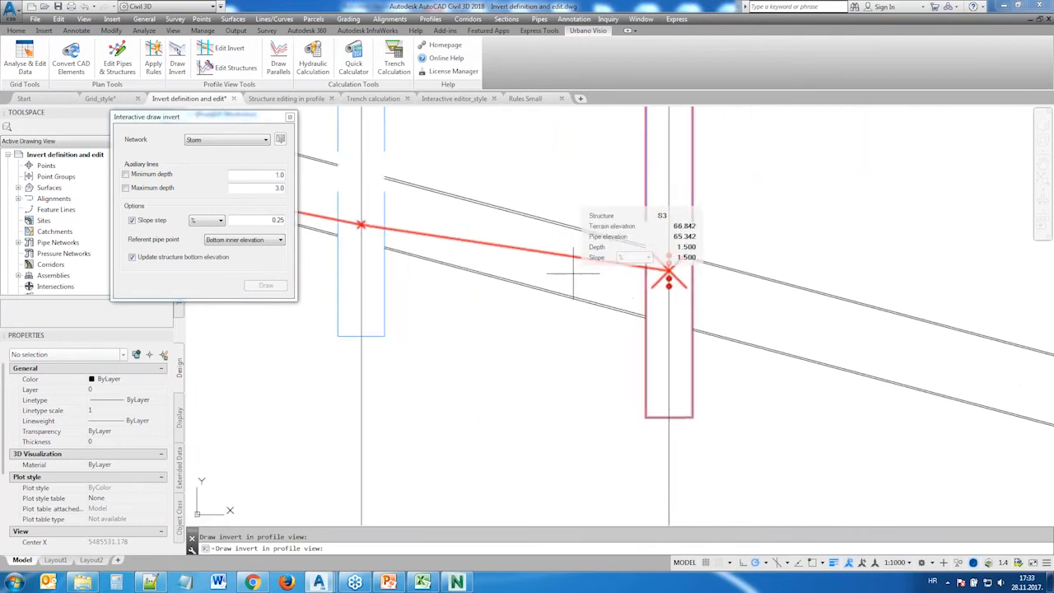
{"action": "left_click", "coordinate": [669, 285]}
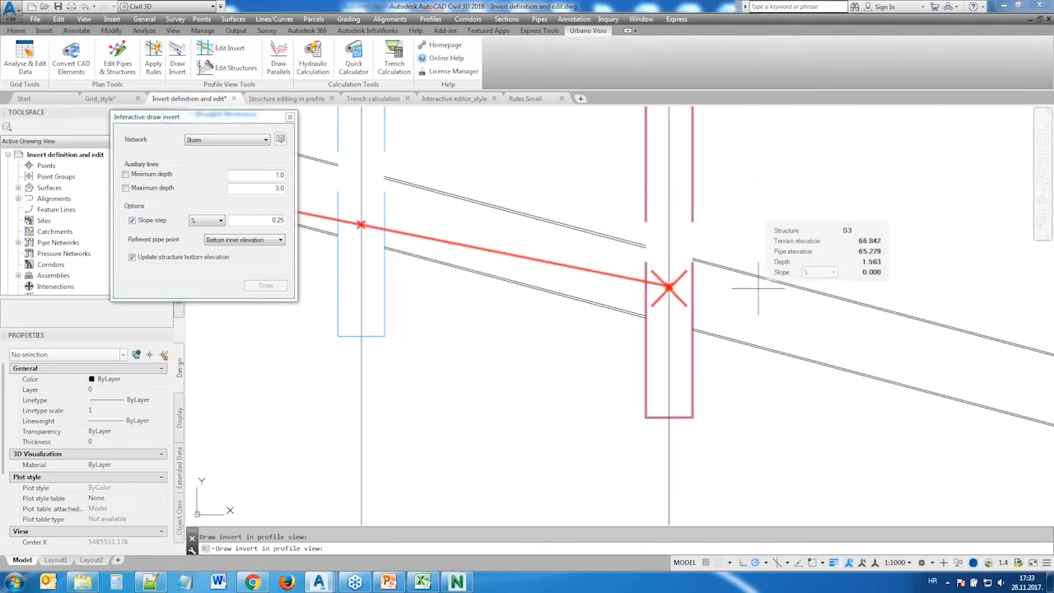
Add a vertical drop at structure S3, continue the invert to S4 at a 2 % slope, and finish drawing it
{"action": "left_click", "coordinate": [693, 323]}
{"action": "middle_click_drag", "start_coordinate": [847, 337], "coordinate": [617, 309]}
{"action": "scroll", "coordinate": [889, 348], "scroll_direction": "down", "scroll_amount": 6}
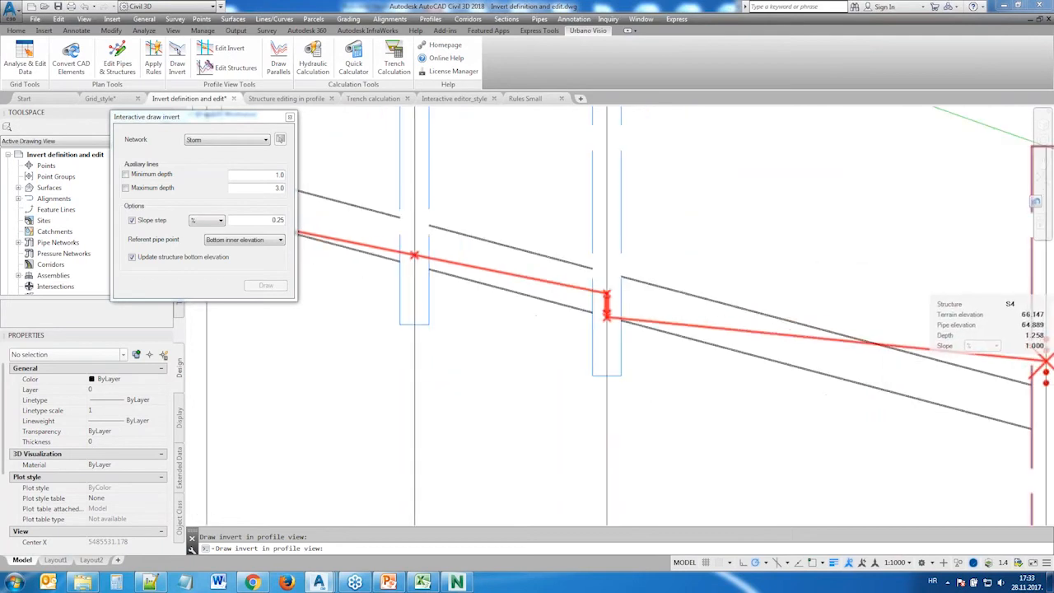
{"action": "middle_click_drag", "start_coordinate": [963, 370], "coordinate": [710, 301]}
{"action": "scroll", "coordinate": [709, 305], "scroll_direction": "up", "scroll_amount": 5}
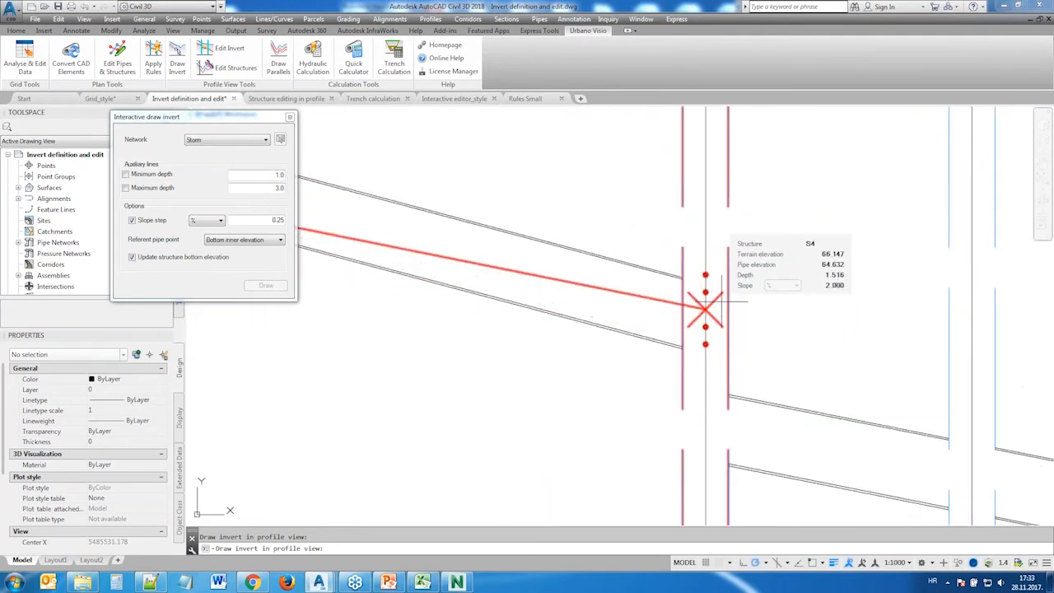
{"action": "left_click", "coordinate": [715, 306]}
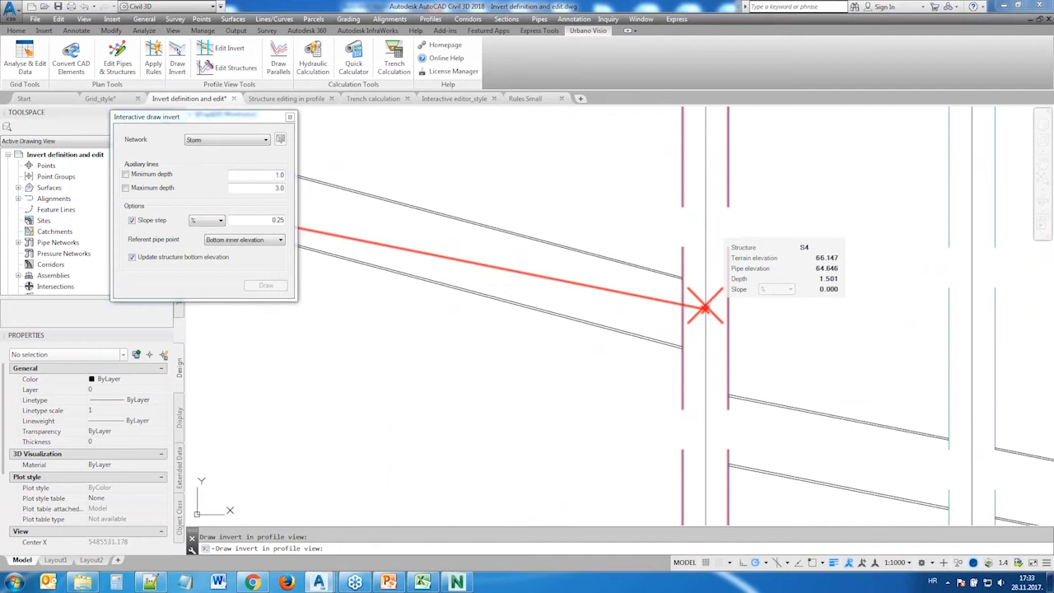
{"action": "key", "text": "Return"}
Disable the slope step and start a new invert at structure S1, at the bottom of the existing pipe
{"action": "scroll", "coordinate": [630, 282], "scroll_direction": "down", "scroll_amount": 3}
{"action": "scroll", "coordinate": [461, 285], "scroll_direction": "down", "scroll_amount": 3}
{"action": "scroll", "coordinate": [471, 278], "scroll_direction": "up", "scroll_amount": 1}
{"action": "scroll", "coordinate": [519, 259], "scroll_direction": "up", "scroll_amount": 1}
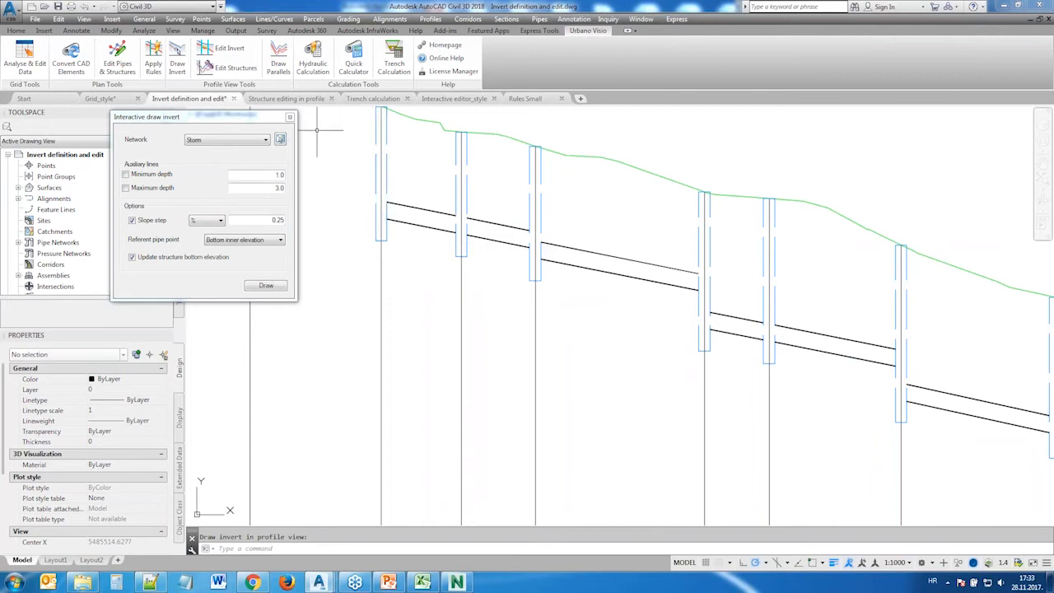
{"action": "left_click", "coordinate": [141, 221]}
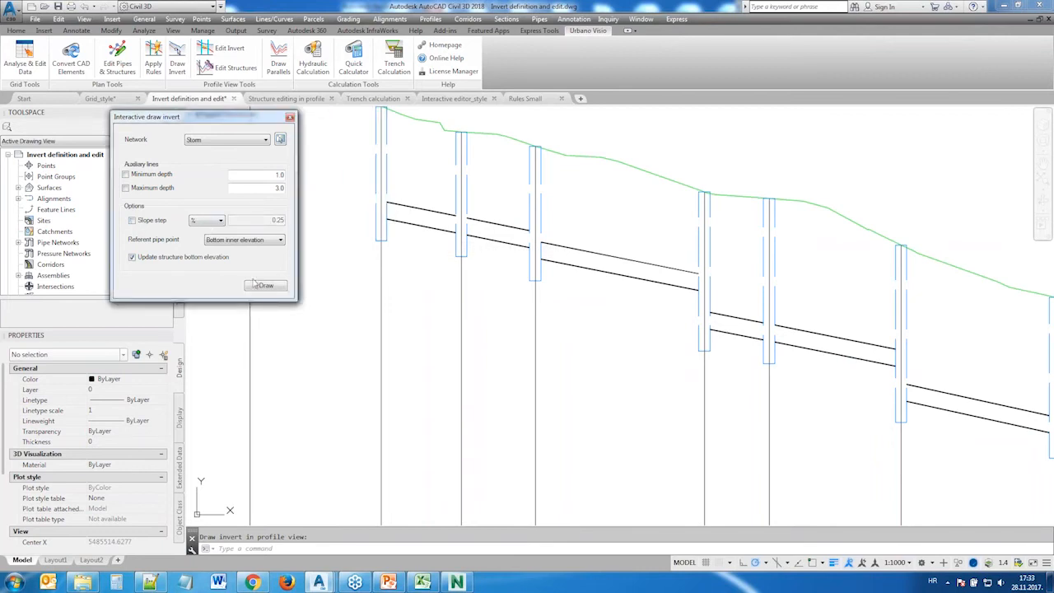
{"action": "left_click", "coordinate": [266, 286]}
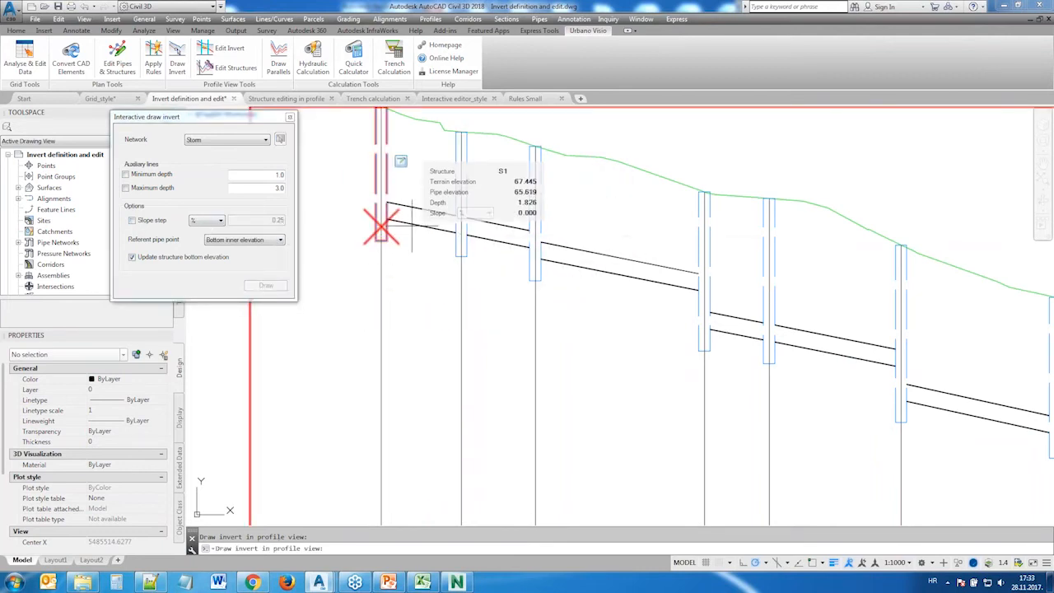
{"action": "left_click", "coordinate": [381, 215]}
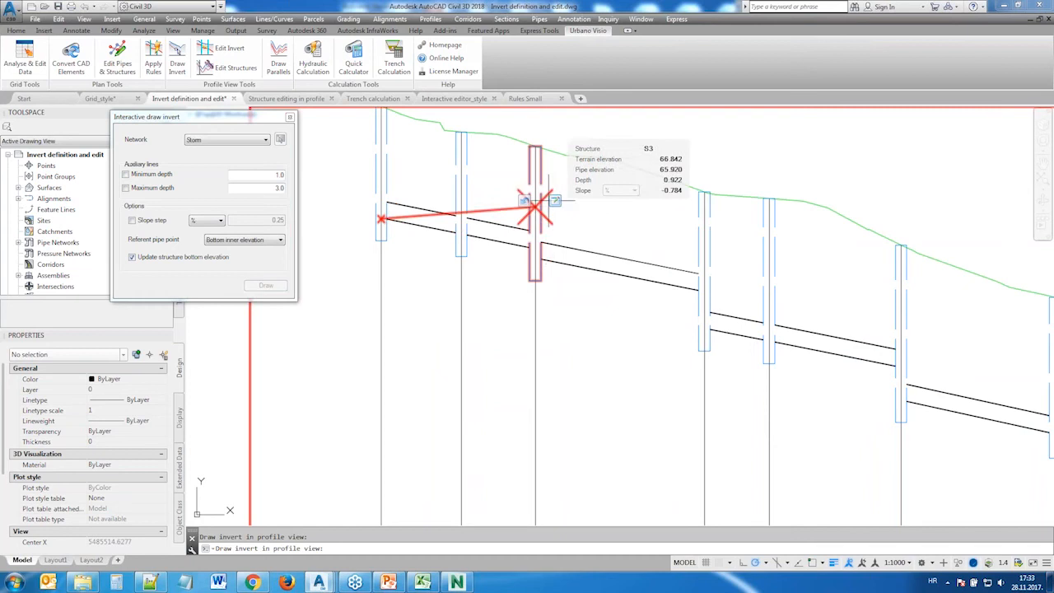
Add invert points at structures S3 and S4, each with an entered pipe depth of 1.5
{"action": "left_click", "coordinate": [536, 203]}
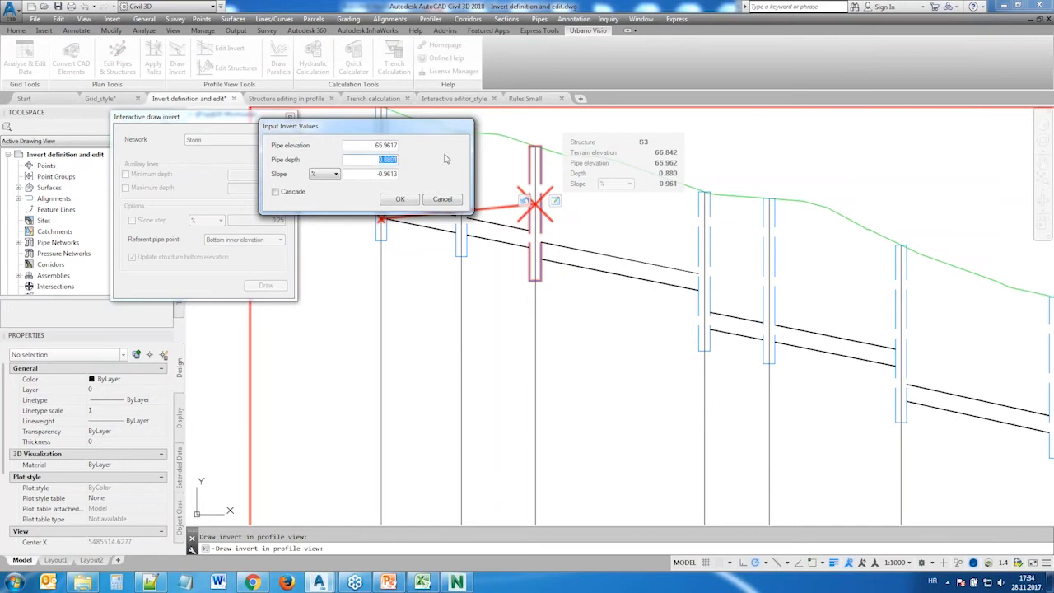
{"action": "type", "text": "1.5"}
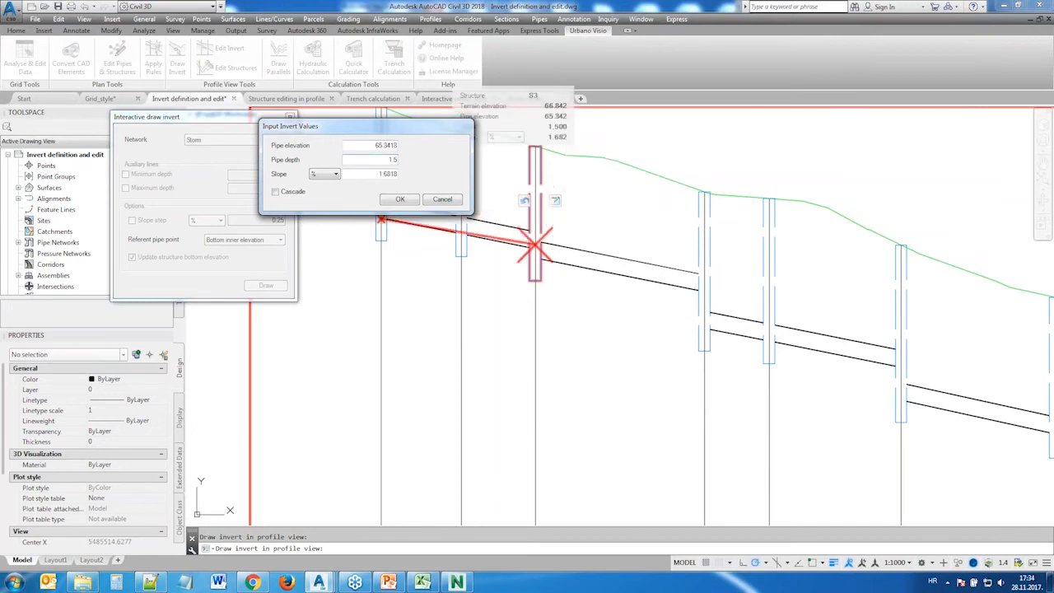
{"action": "left_click", "coordinate": [400, 200]}
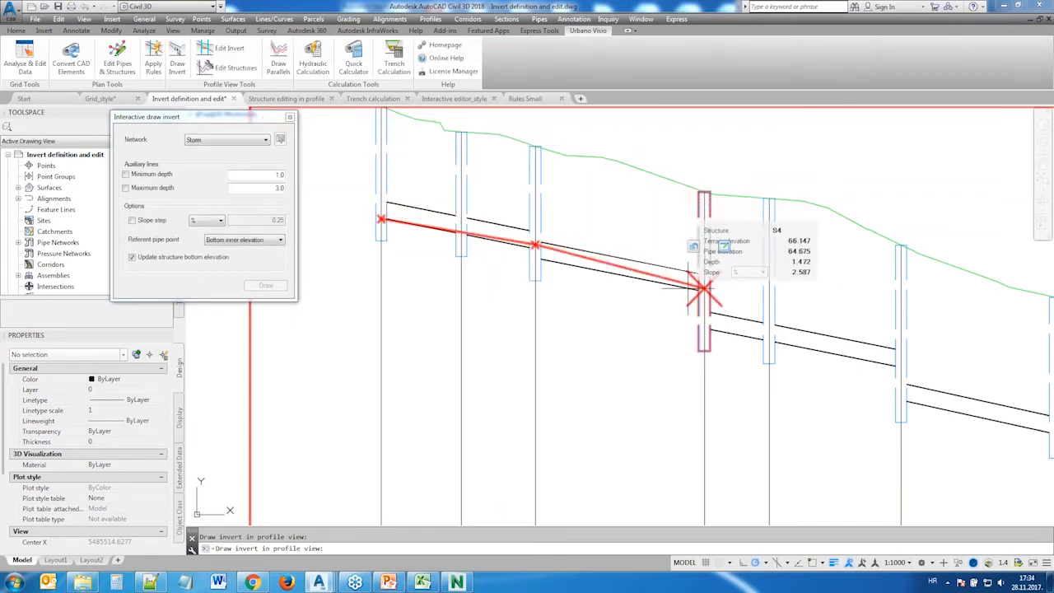
{"action": "left_click", "coordinate": [705, 249]}
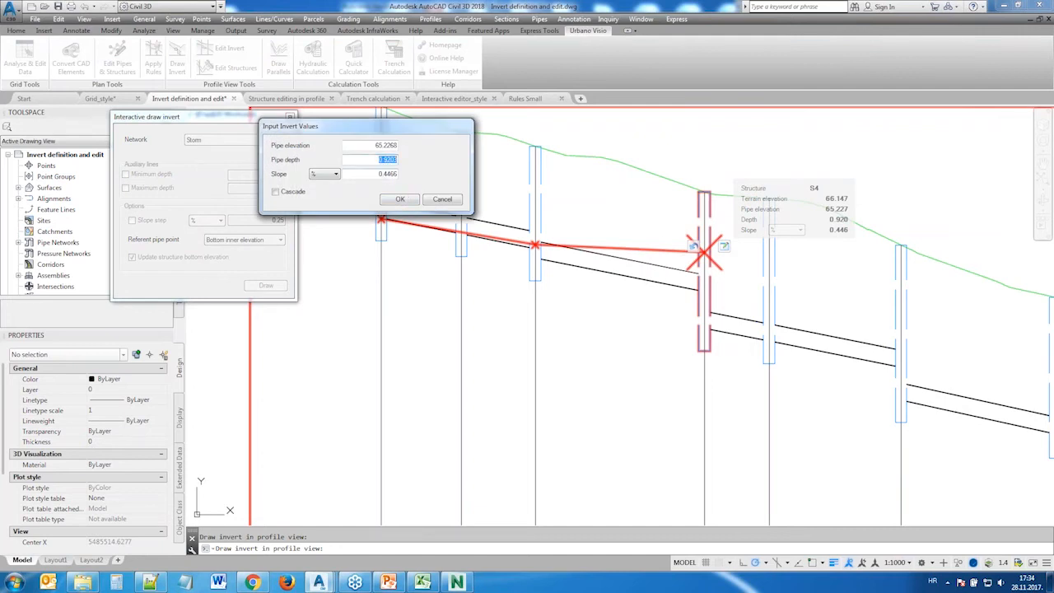
{"action": "type", "text": "1.5"}
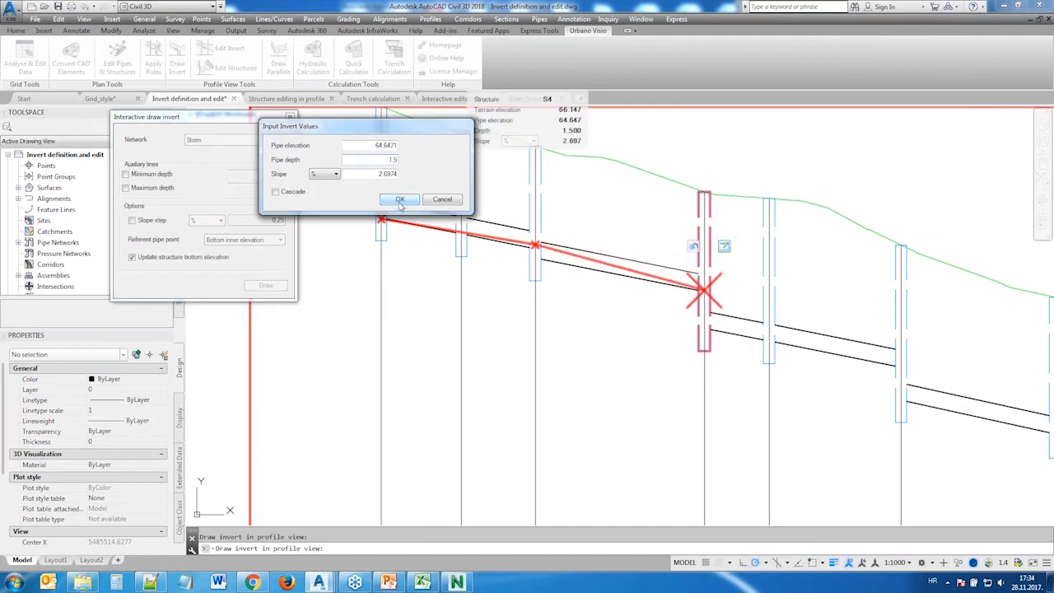
{"action": "left_click", "coordinate": [400, 199]}
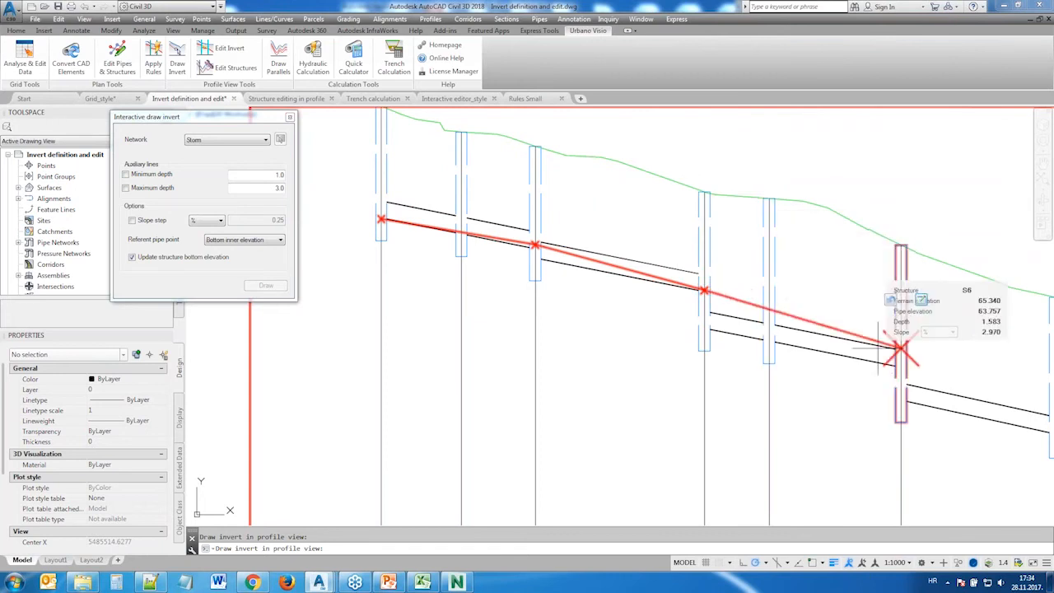
Add an invert point at structure S6 with an entered pipe depth of 2
{"action": "left_click", "coordinate": [924, 303]}
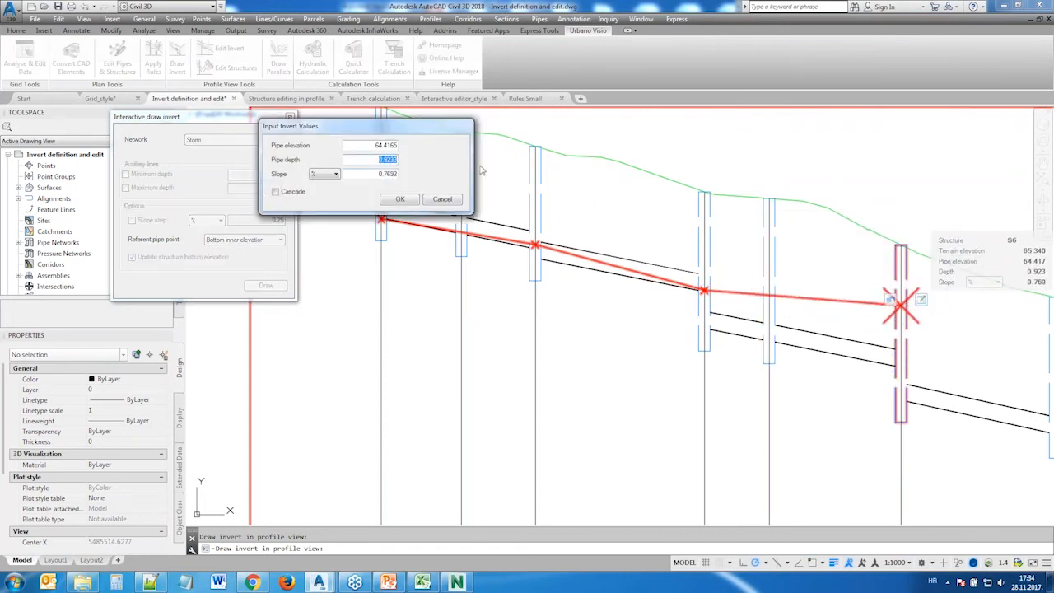
{"action": "type", "text": "2"}
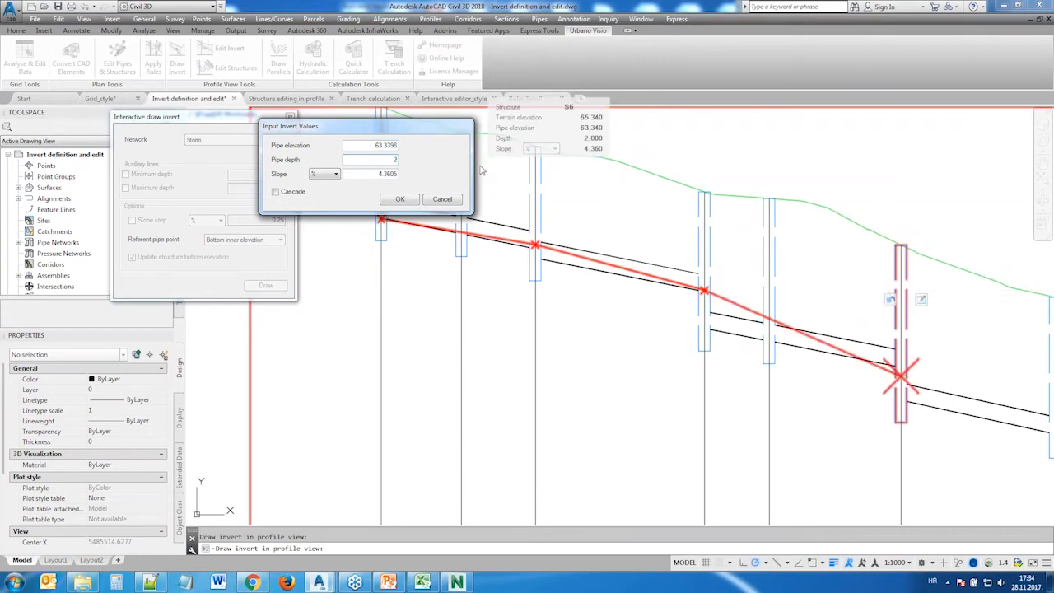
{"action": "left_click", "coordinate": [400, 199]}
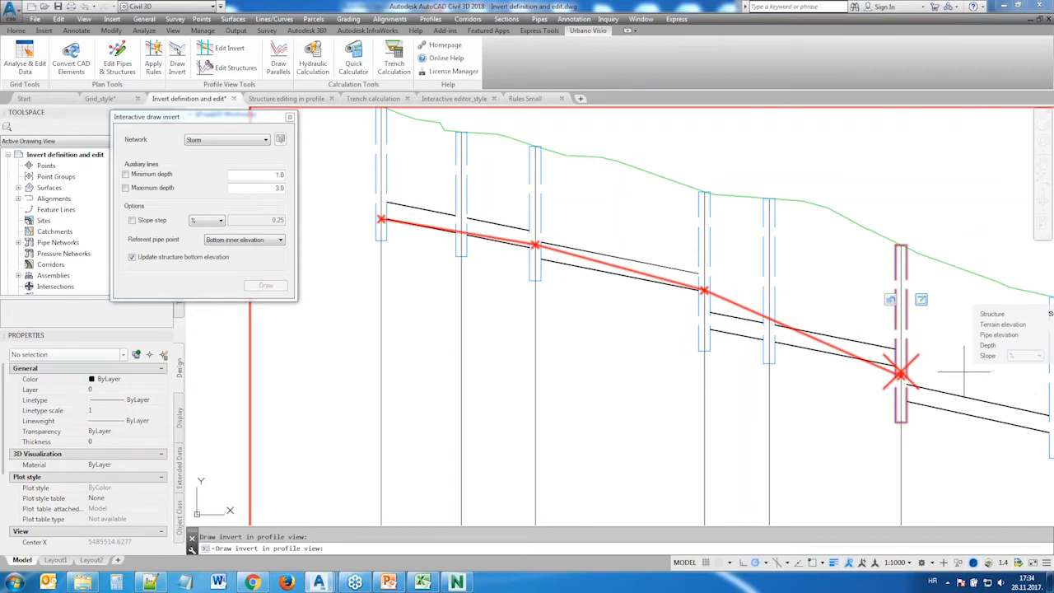
{"action": "middle_click_drag", "start_coordinate": [977, 381], "coordinate": [807, 333]}
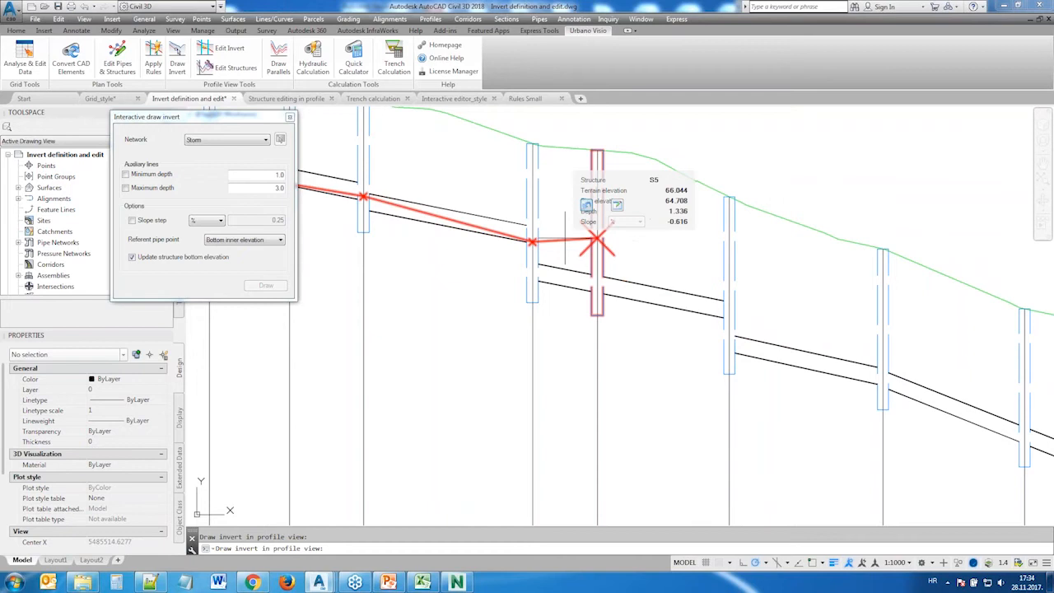
Finish the current invert and start a new one from the existing pipe bottom at structure S4 to structure S5
{"action": "left_click", "coordinate": [597, 241]}
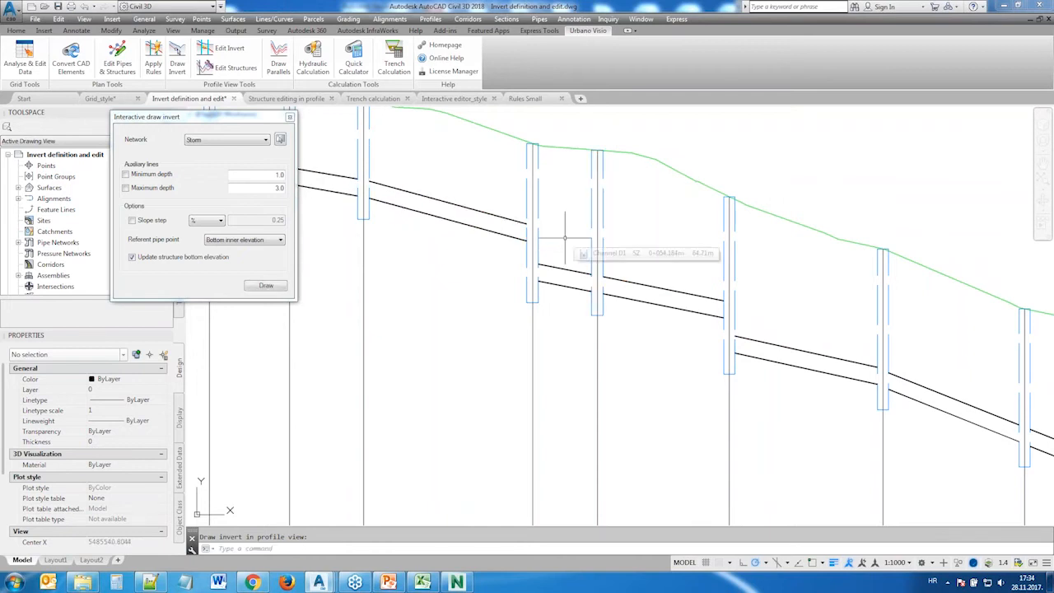
{"action": "middle_click_drag", "start_coordinate": [395, 282], "coordinate": [578, 346]}
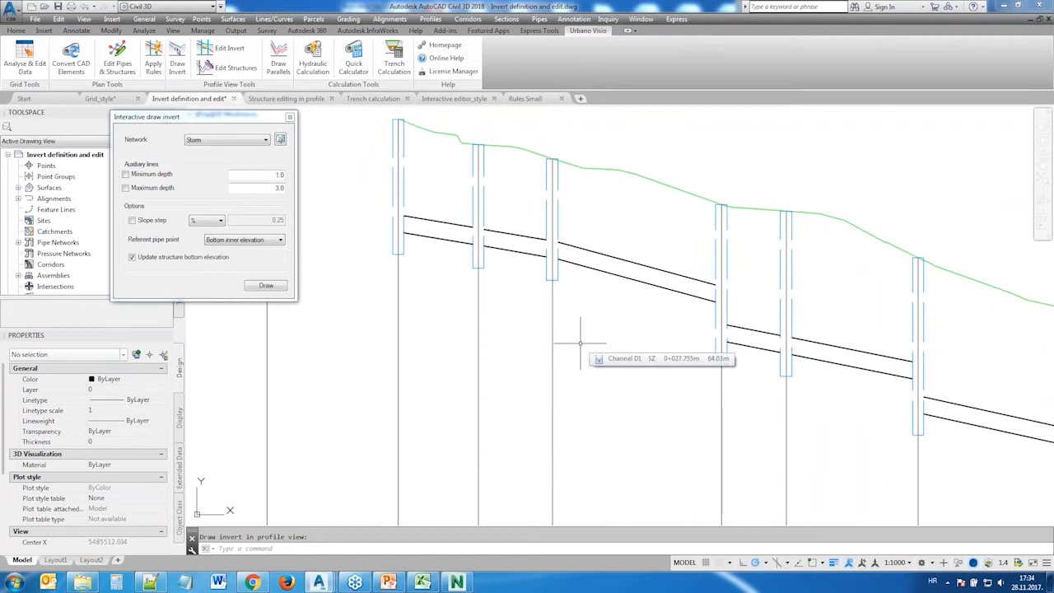
{"action": "left_click", "coordinate": [279, 287]}
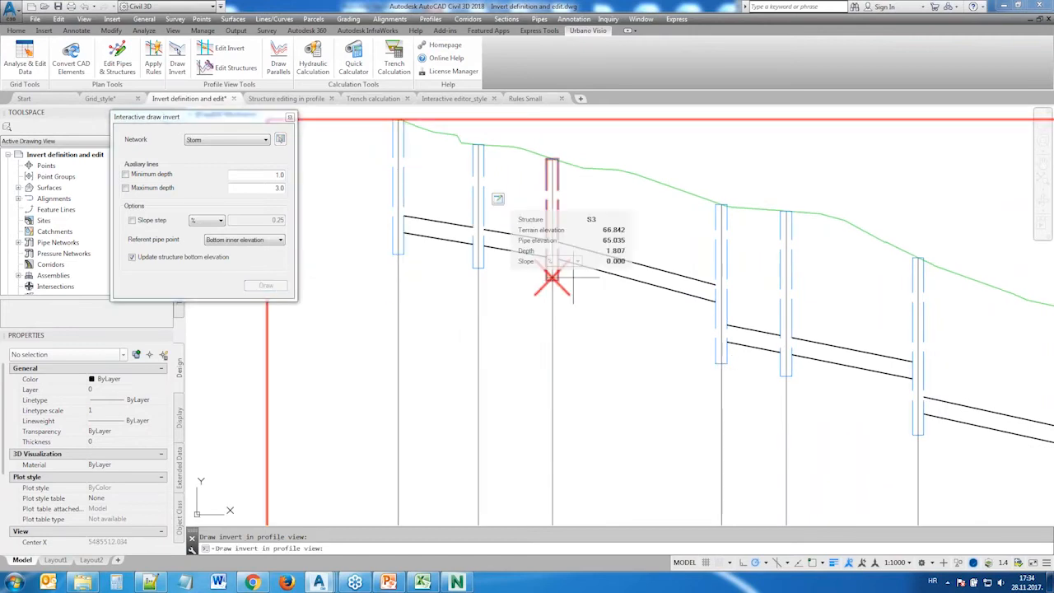
{"action": "left_click", "coordinate": [720, 303]}
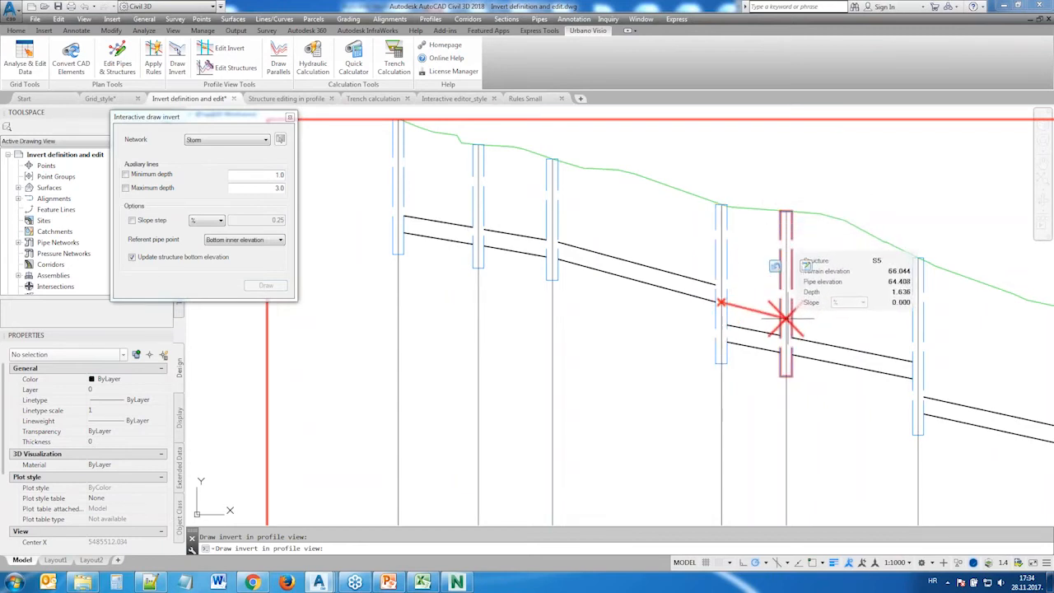
{"action": "left_click", "coordinate": [785, 318]}
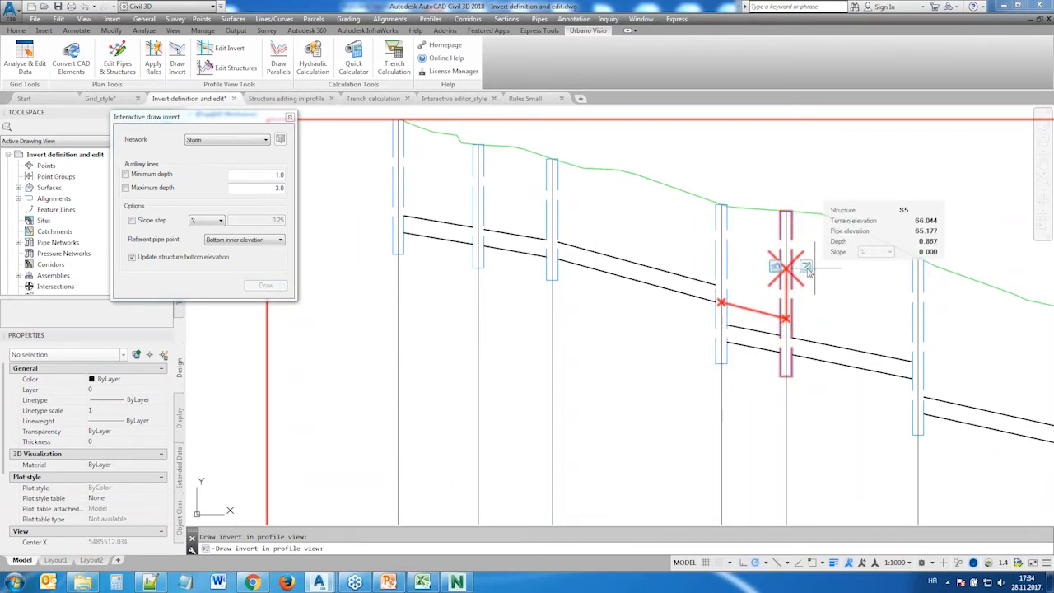
Add a cascade drop with dH 0.5 at structure S5, finish drawing the invert, and close the interactive drawing dialog
{"action": "left_click", "coordinate": [808, 271]}
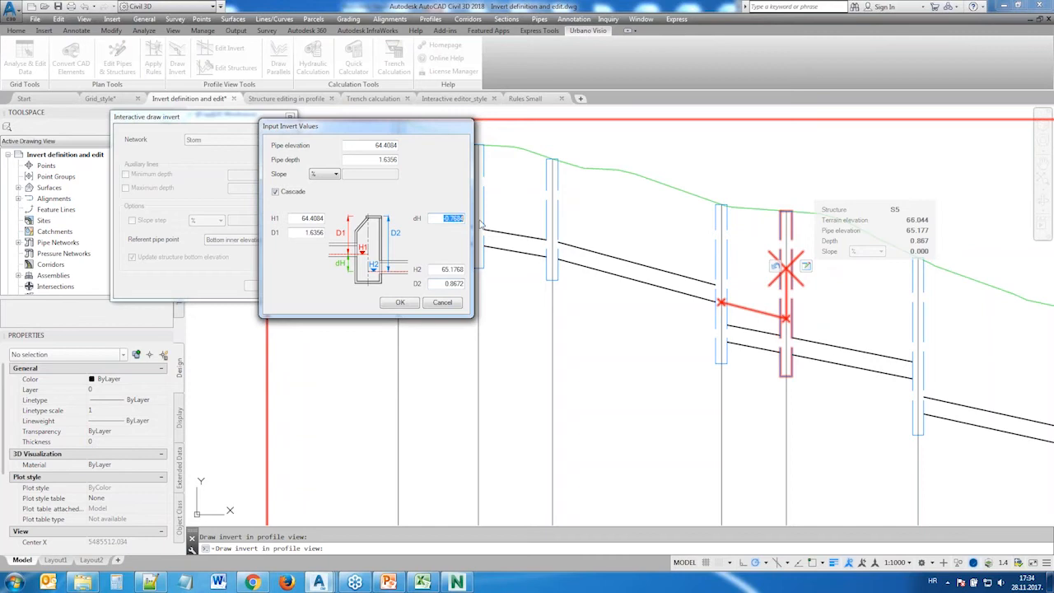
{"action": "type", "text": "-1"}
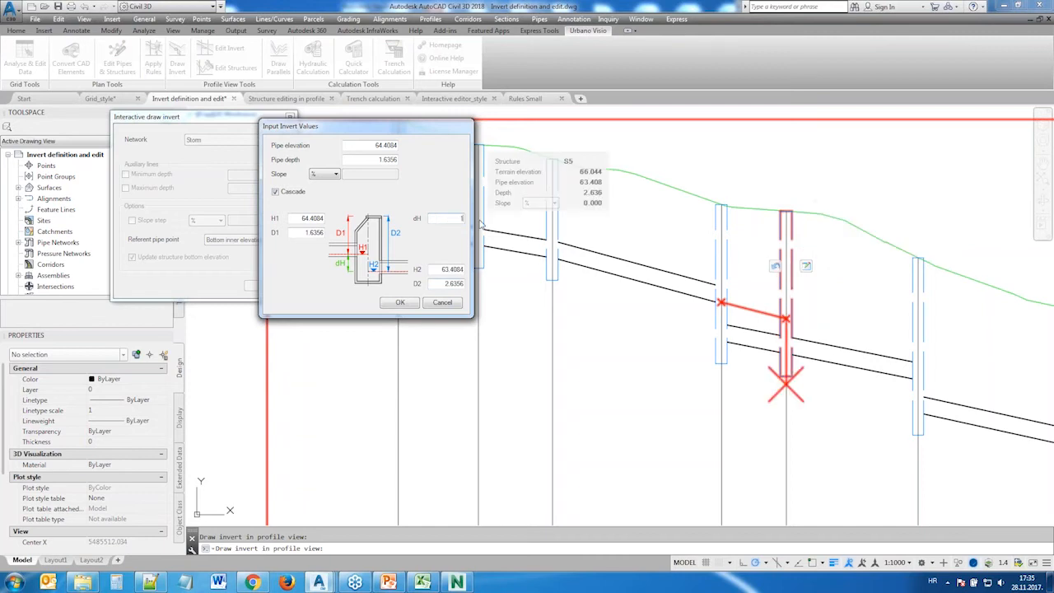
{"action": "key", "text": "BackSpace"}
{"action": "key", "text": "BackSpace"}
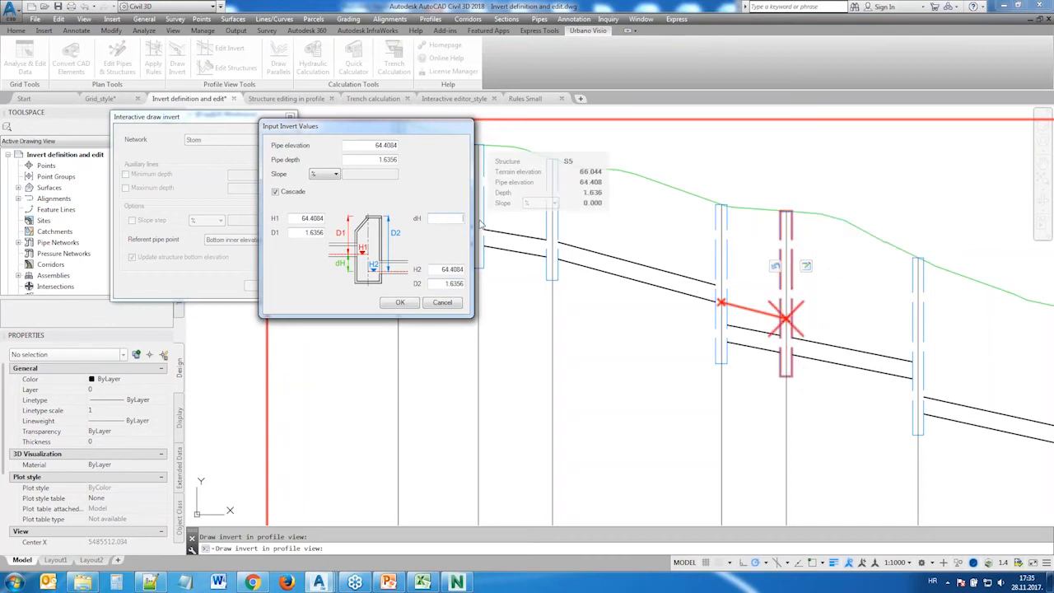
{"action": "type", "text": ".5"}
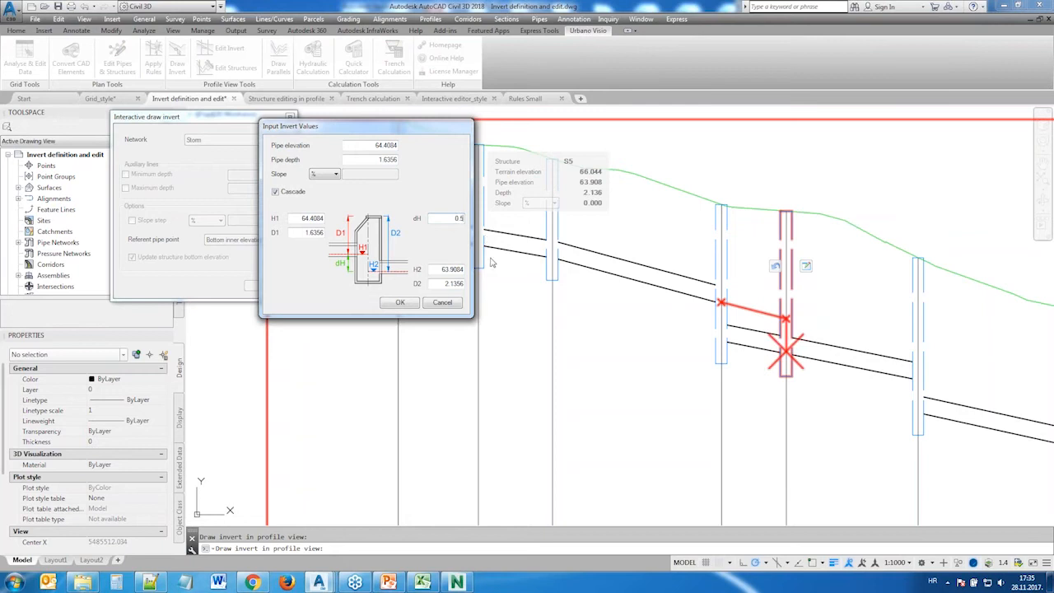
{"action": "left_click", "coordinate": [404, 307]}
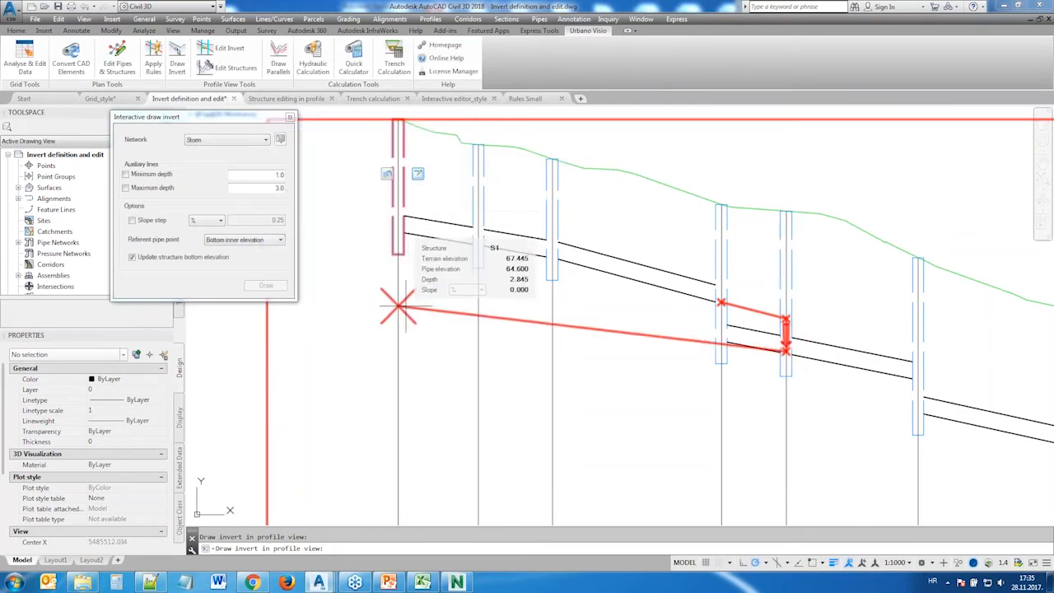
{"action": "key", "text": "Escape"}
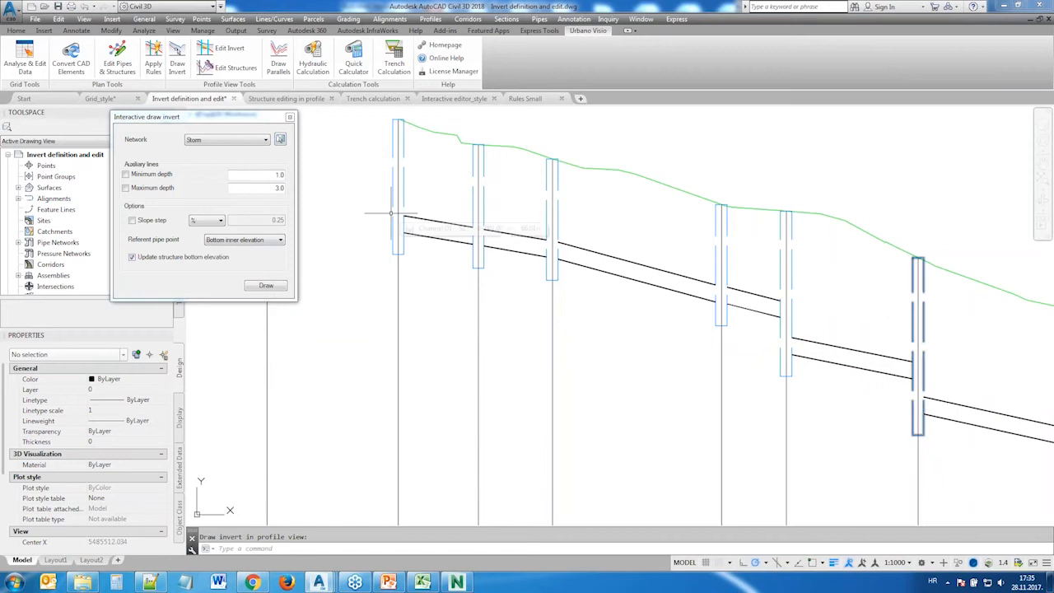
{"action": "left_click", "coordinate": [290, 118]}
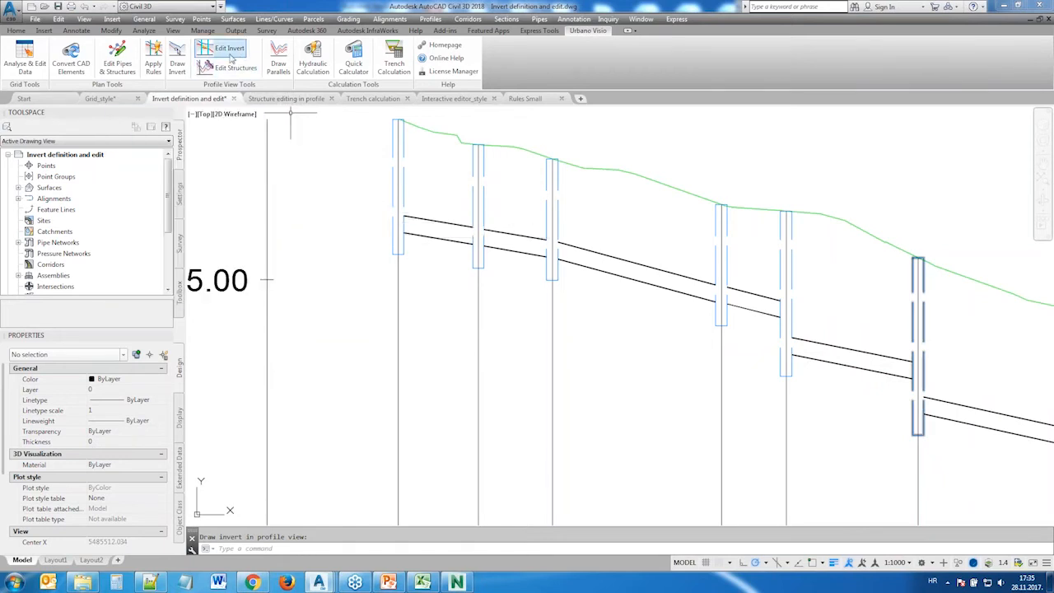
Edit the Storm invert from structure S1 to S6, disabling added drops and applying a 2 % slope
{"action": "left_click", "coordinate": [229, 49]}
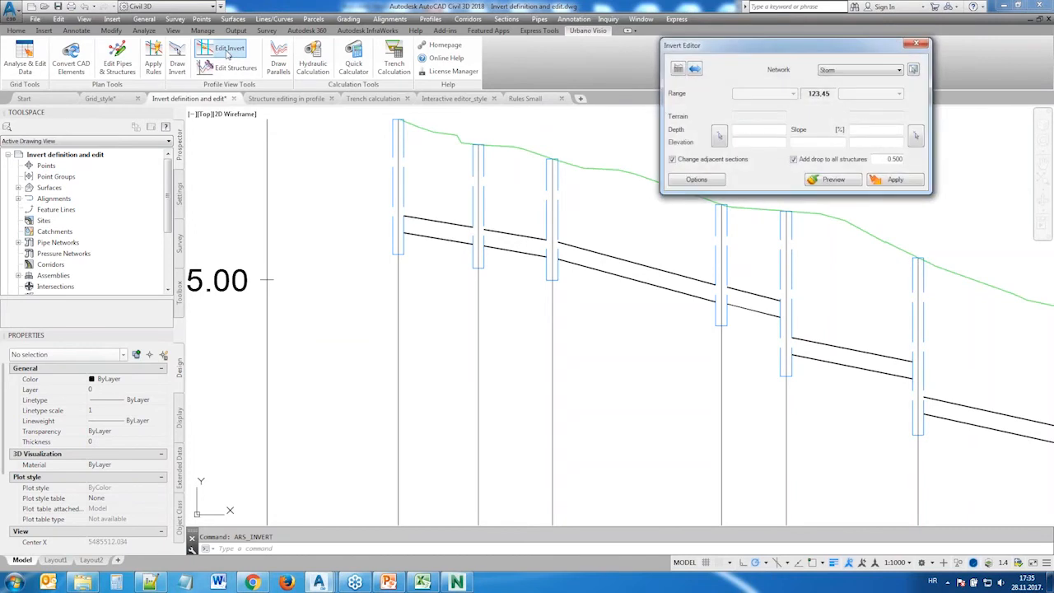
{"action": "left_click", "coordinate": [694, 69]}
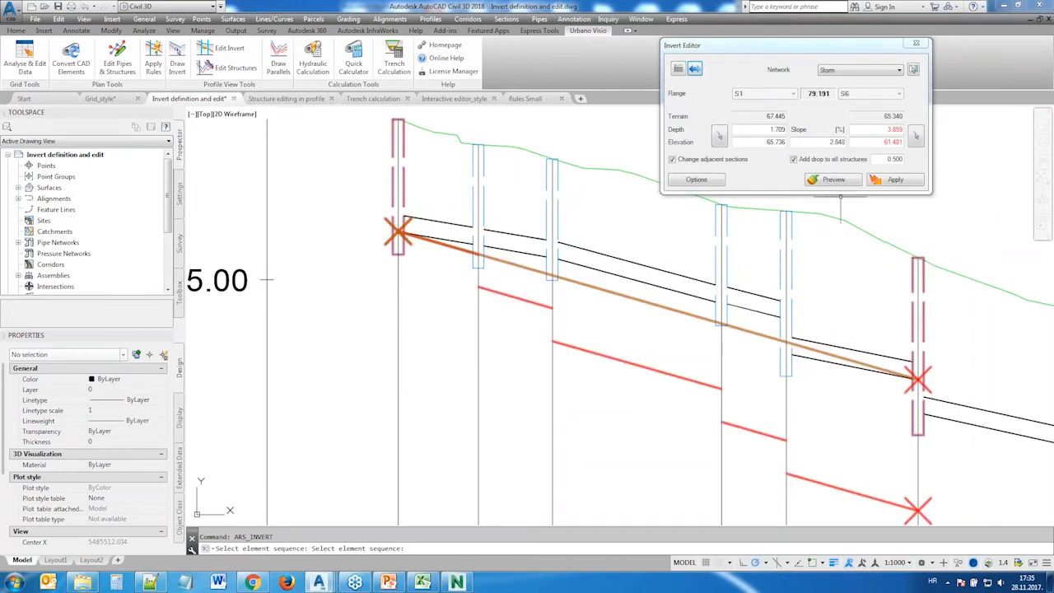
{"action": "left_click", "coordinate": [793, 158]}
{"action": "left_click_drag", "start_coordinate": [823, 142], "coordinate": [885, 143]}
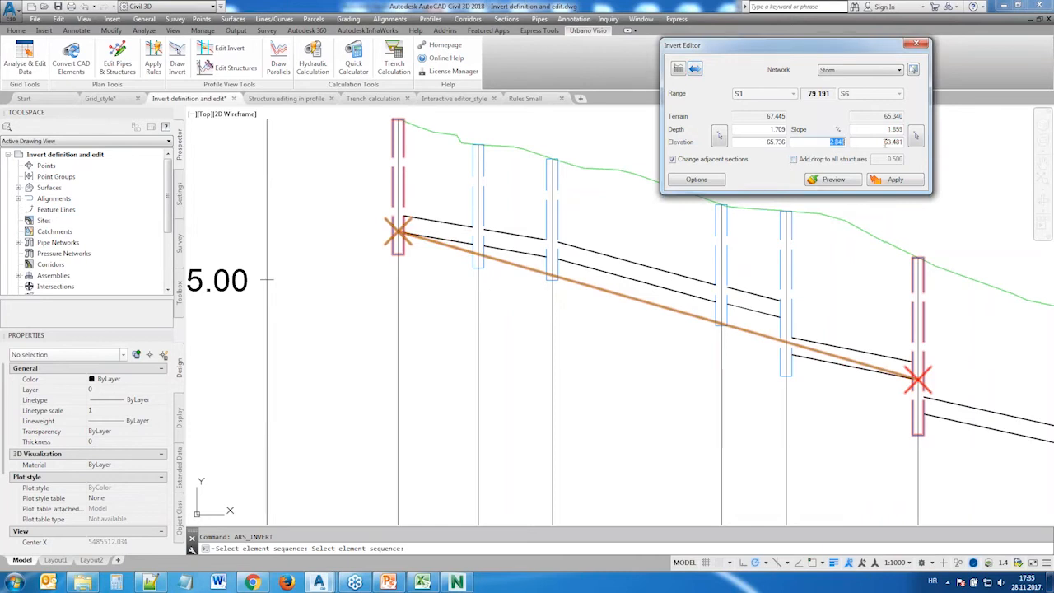
{"action": "type", "text": "2"}
{"action": "key", "text": "Tab"}
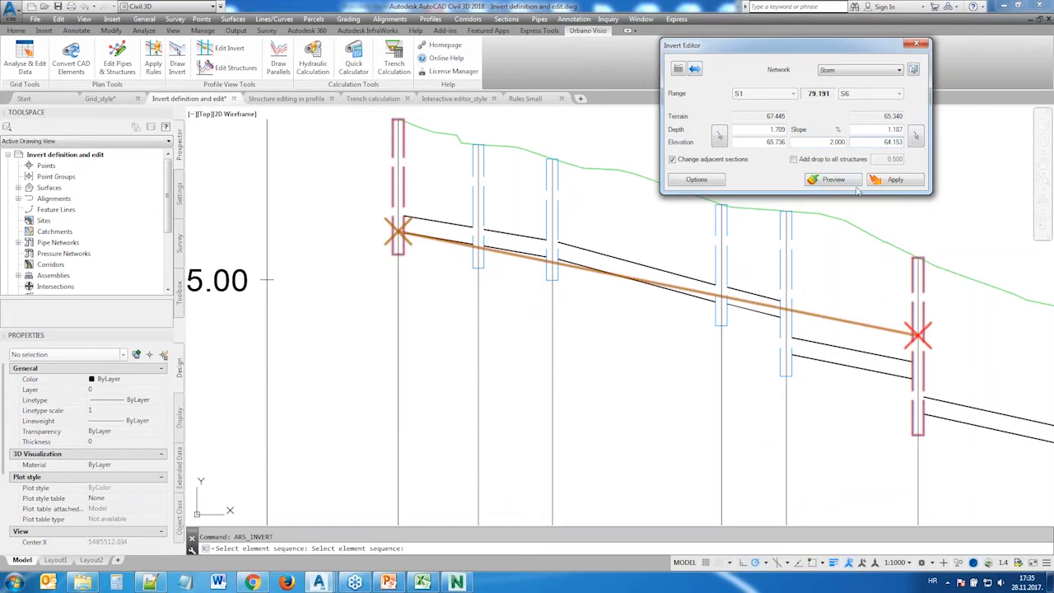
{"action": "left_click", "coordinate": [887, 185]}
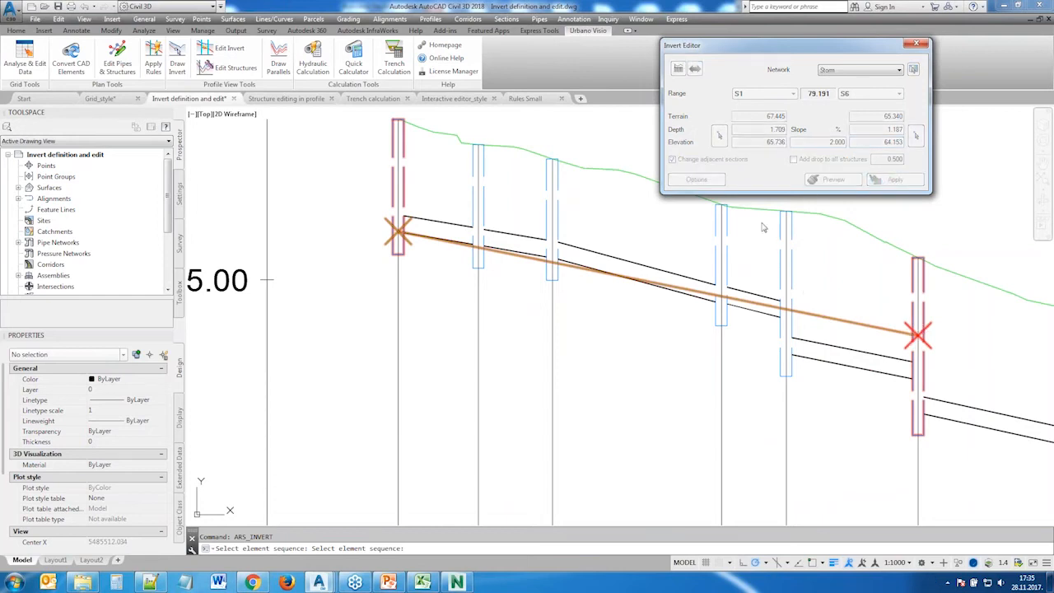
Select the invert range S3 to S6 and graphically pick pipe depths of about 1.72 at S3 and 1.59 at S6
{"action": "middle_click_drag", "start_coordinate": [979, 349], "coordinate": [756, 341]}
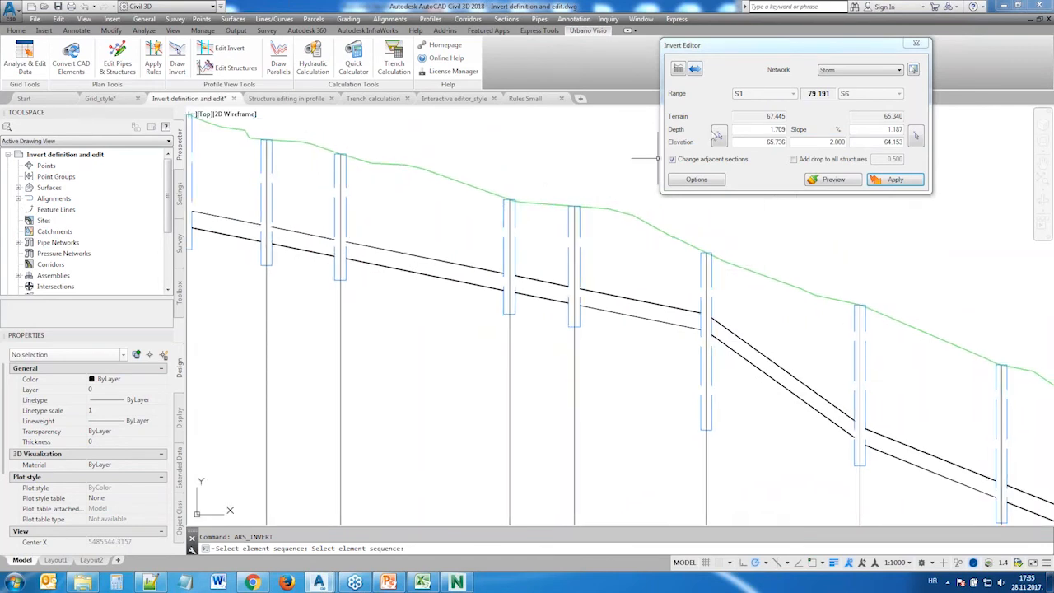
{"action": "left_click", "coordinate": [694, 69]}
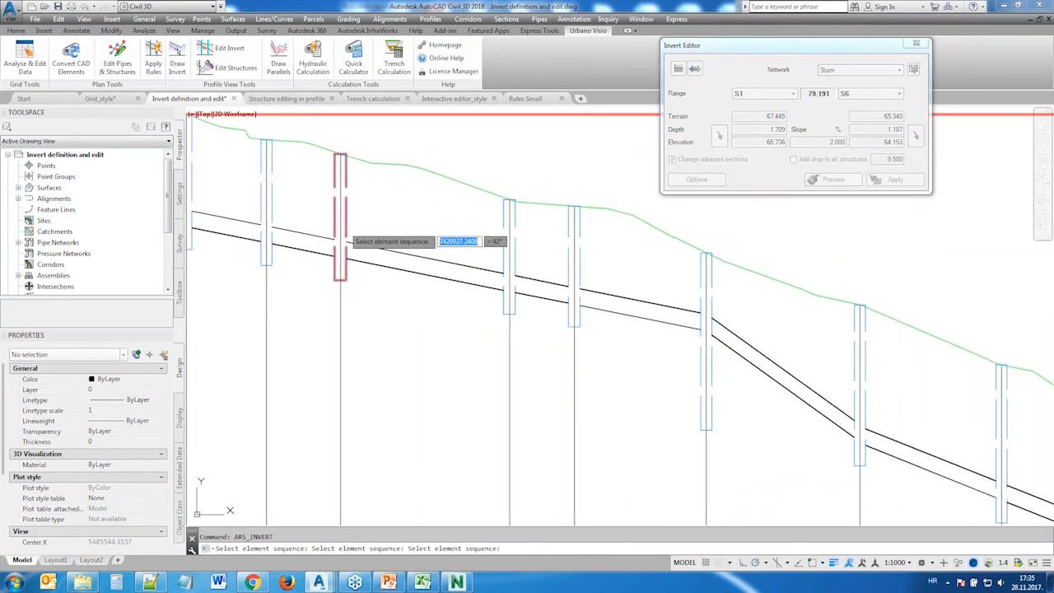
{"action": "left_click", "coordinate": [706, 290]}
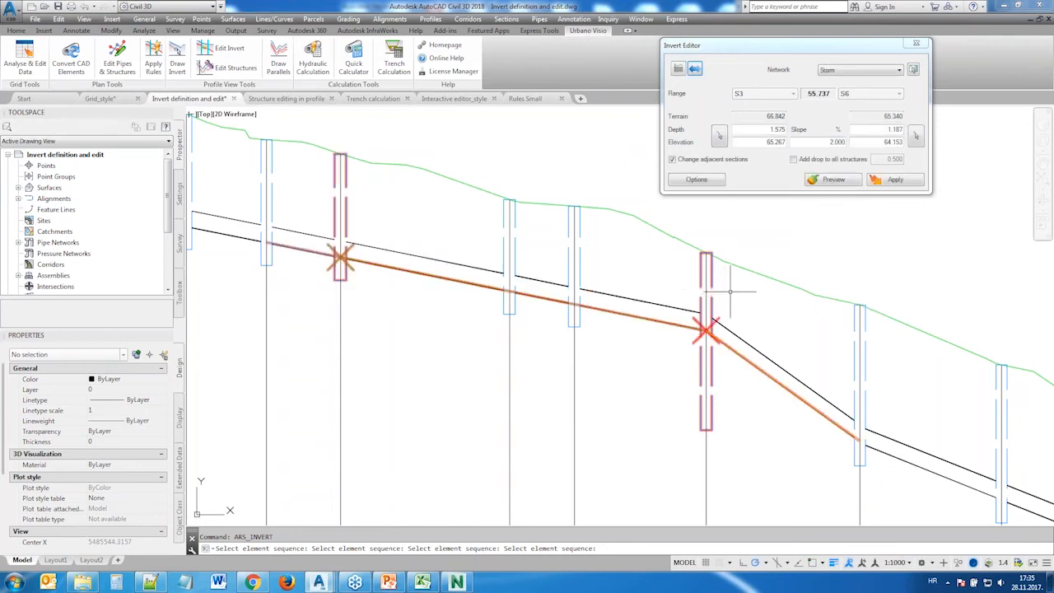
{"action": "left_click", "coordinate": [719, 136]}
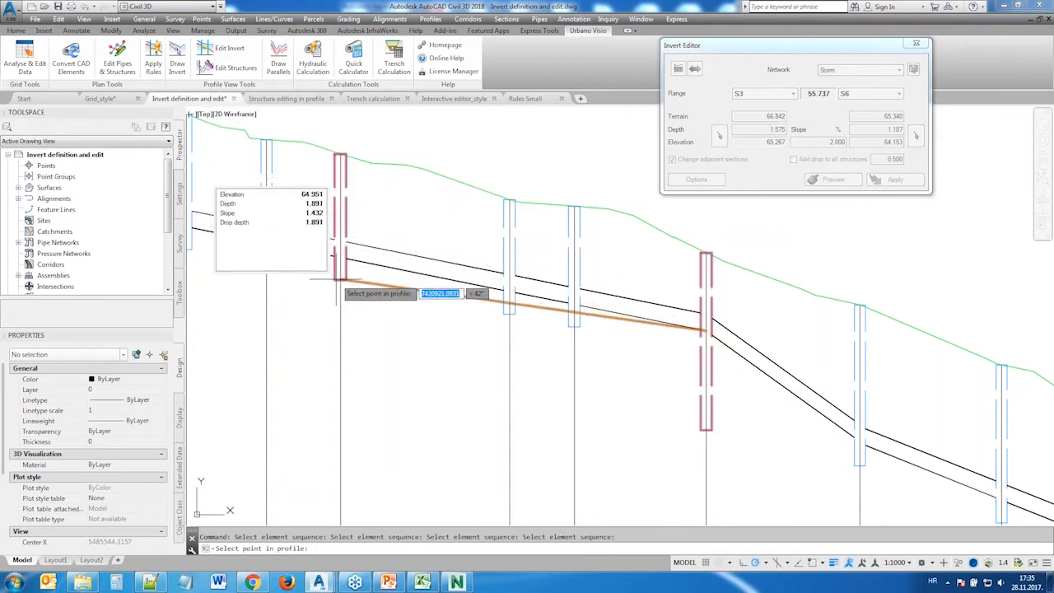
{"action": "left_click", "coordinate": [340, 268]}
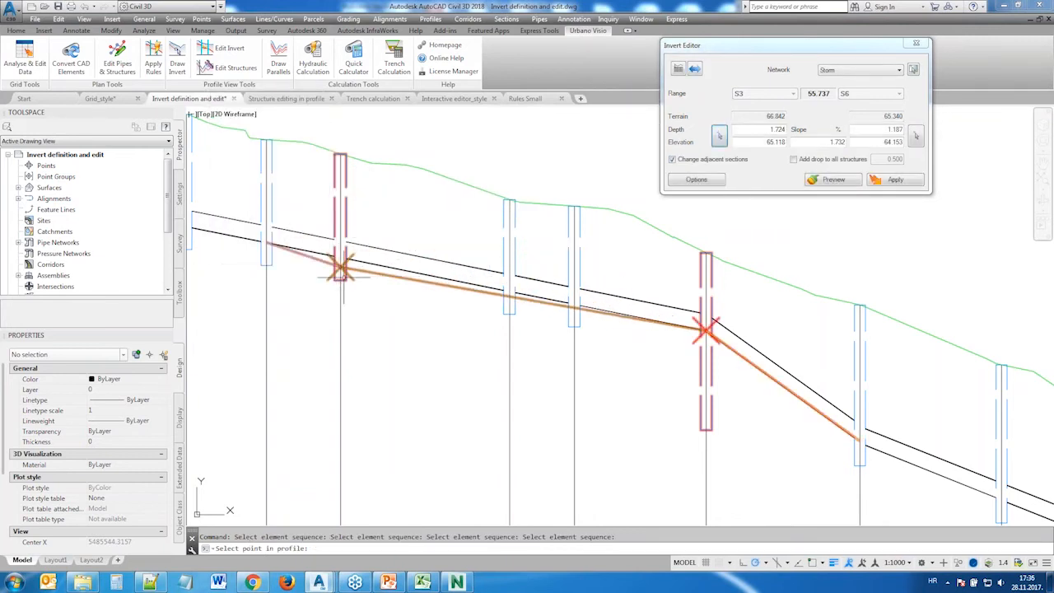
{"action": "left_click", "coordinate": [917, 135]}
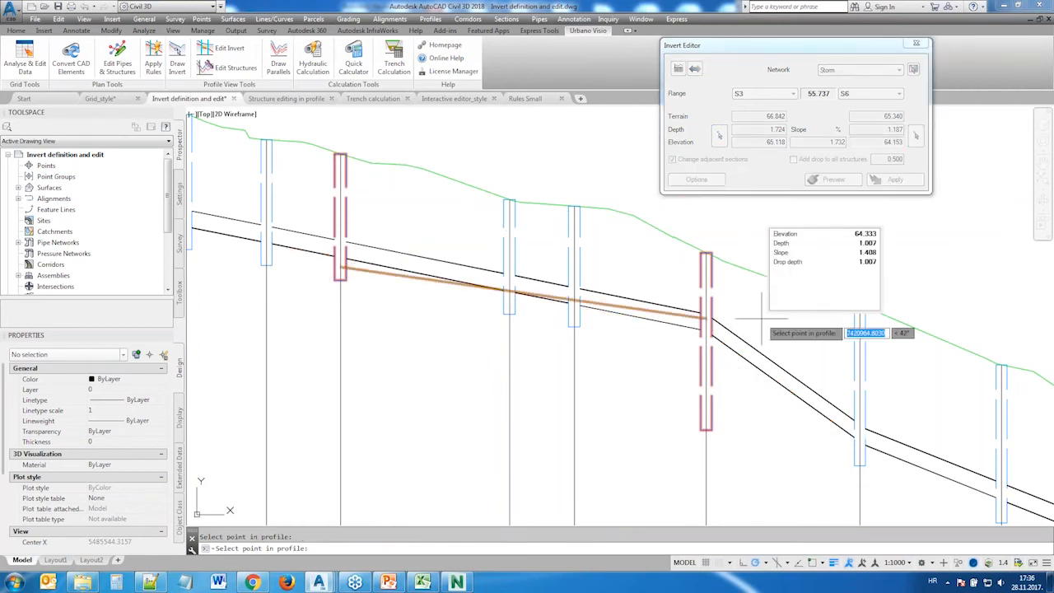
{"action": "left_click", "coordinate": [706, 356]}
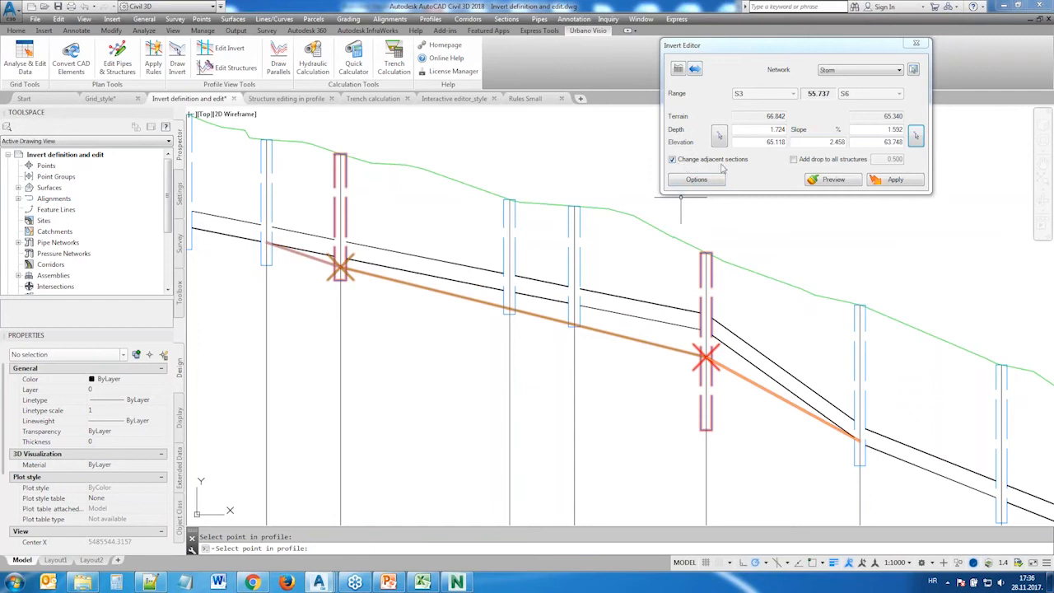
Compare the edit without and with changes to adjacent sections, and apply it with adjacent sections included
{"action": "left_click", "coordinate": [674, 161]}
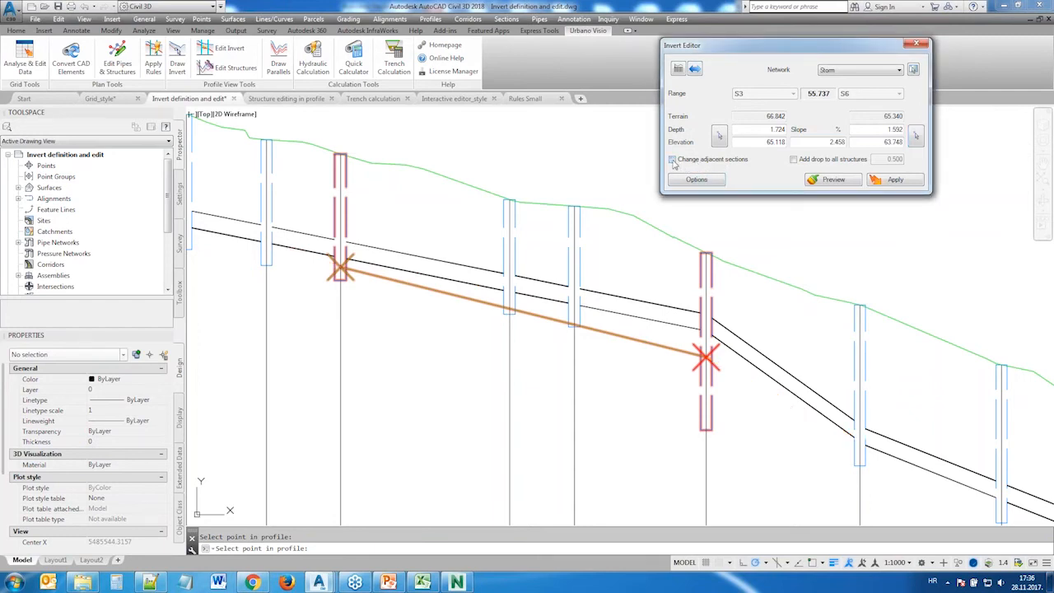
{"action": "left_click", "coordinate": [673, 161]}
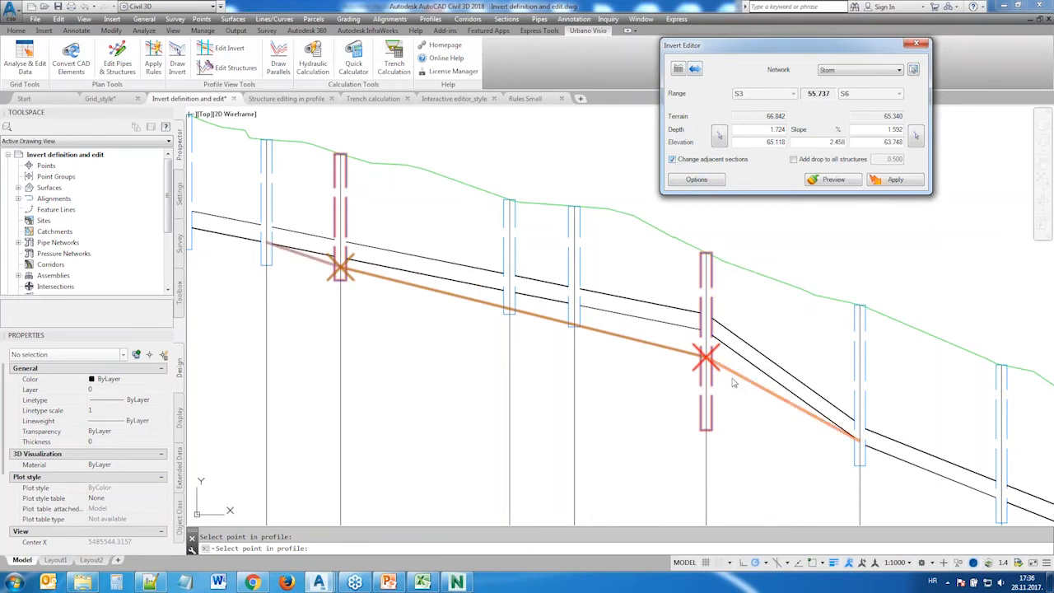
{"action": "left_click", "coordinate": [896, 180]}
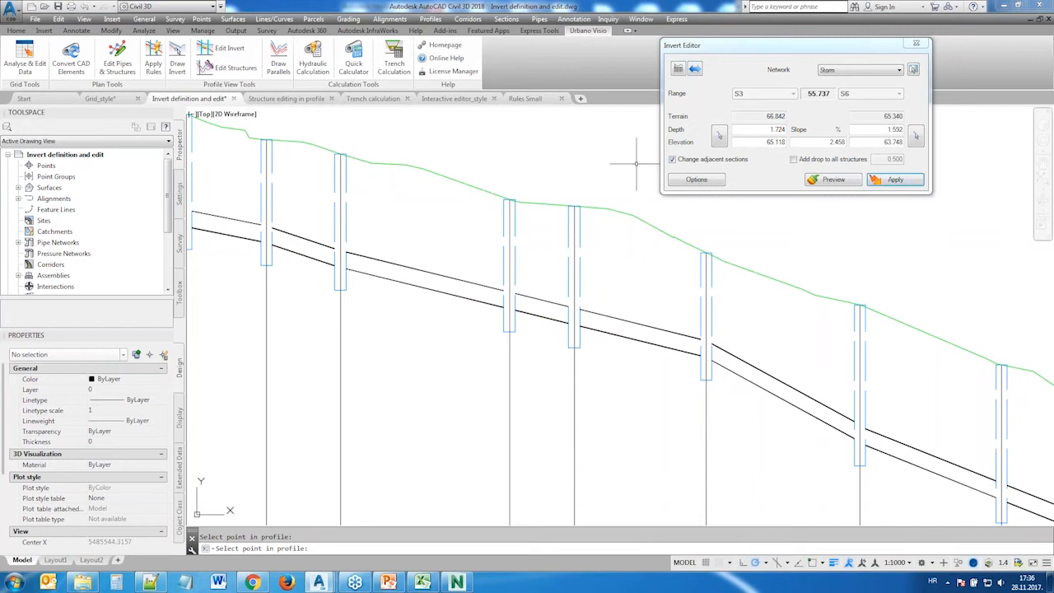
Apply a 3 % slope to the invert from structure S2 to S7 with a 0.25 drop added at all structures
{"action": "left_click", "coordinate": [697, 69]}
{"action": "left_click", "coordinate": [266, 190]}
{"action": "left_click", "coordinate": [815, 280]}
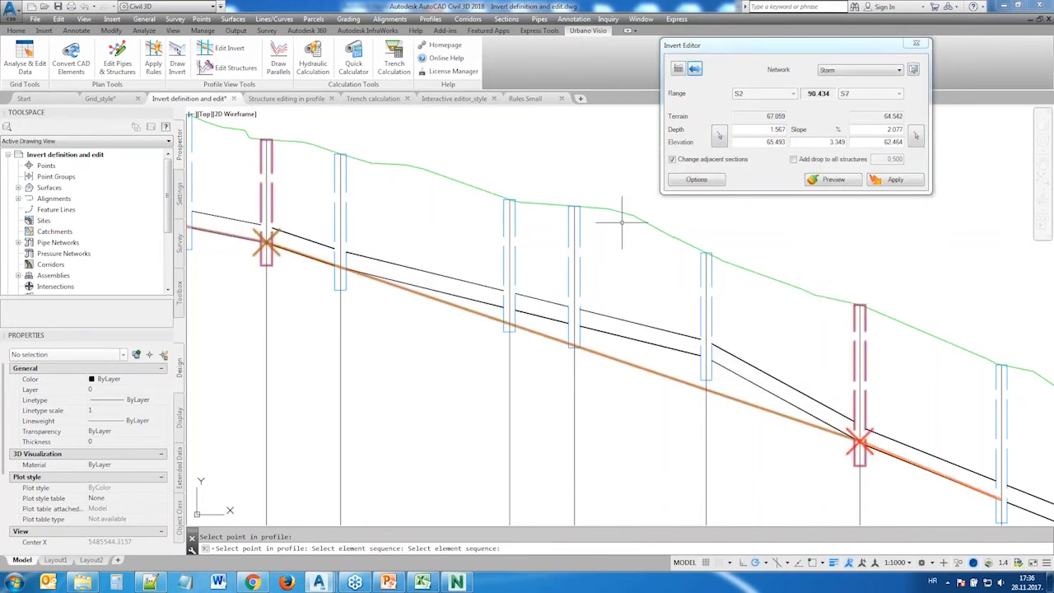
{"action": "double_click", "coordinate": [825, 142]}
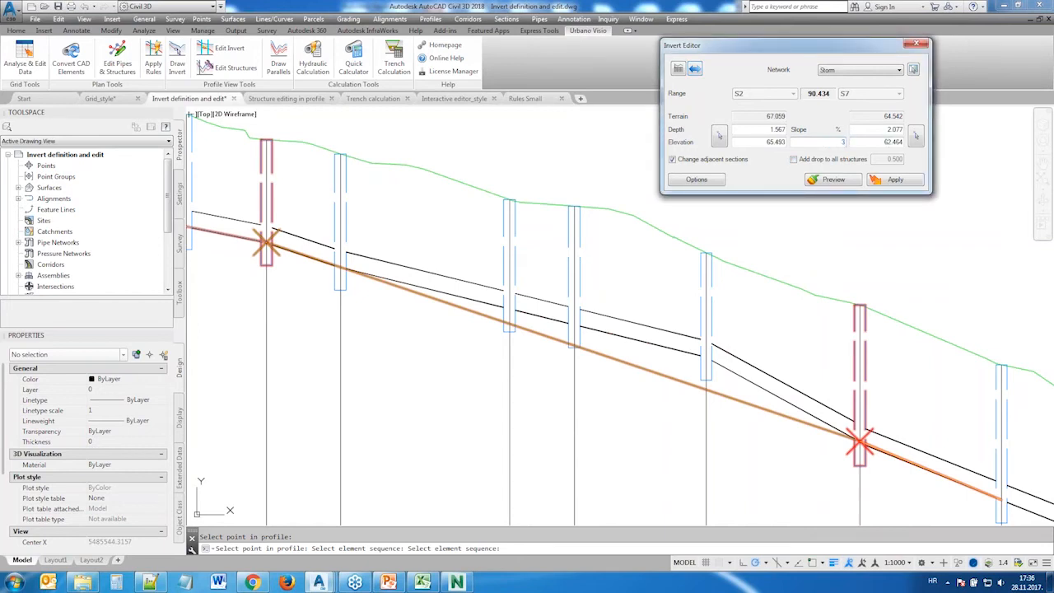
{"action": "left_click", "coordinate": [843, 162]}
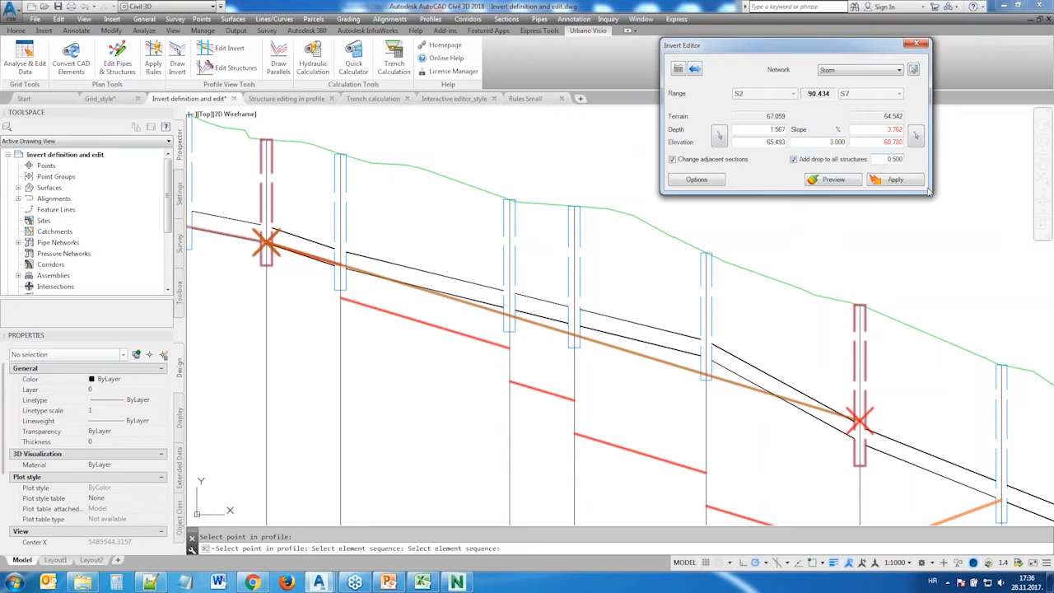
{"action": "left_click", "coordinate": [895, 143]}
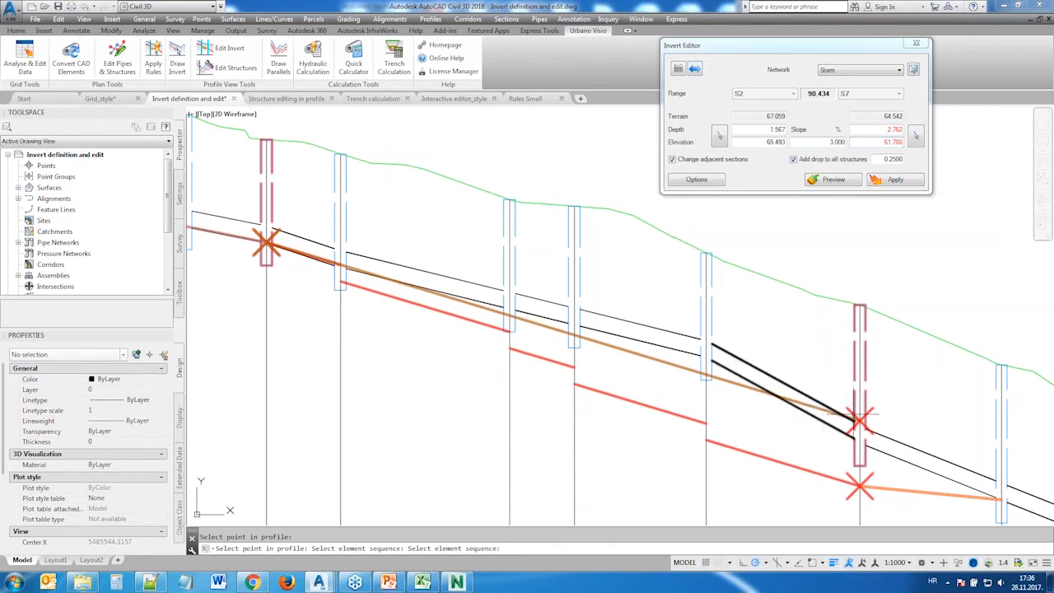
{"action": "mouse_move", "coordinate": [859, 420]}
{"action": "middle_mouse_down"}
{"action": "mouse_move", "coordinate": [787, 351]}
{"action": "mouse_move", "coordinate": [803, 350]}
{"action": "middle_mouse_up"}
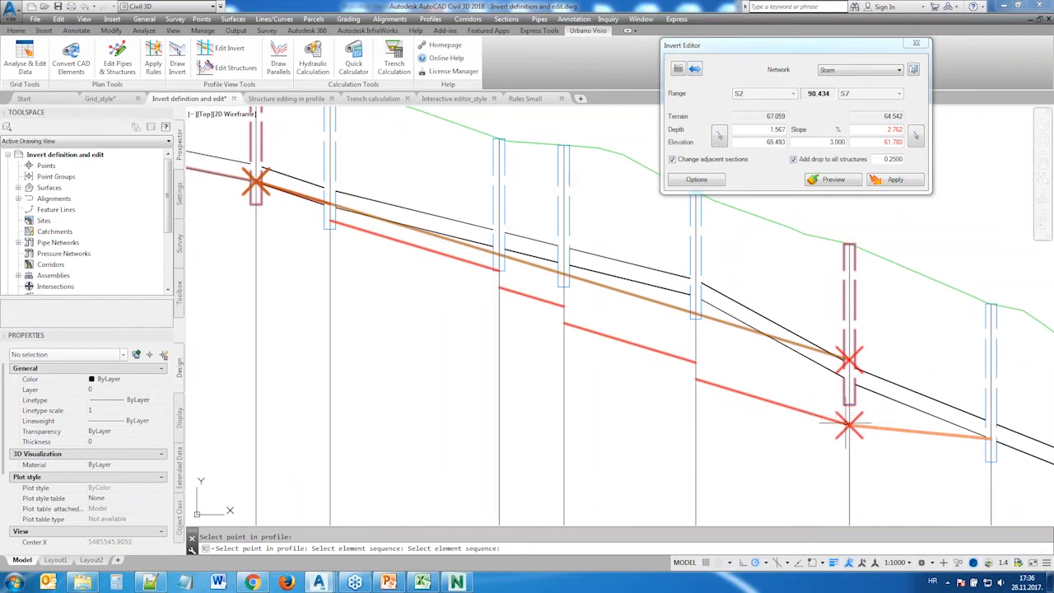
{"action": "left_click", "coordinate": [895, 179]}
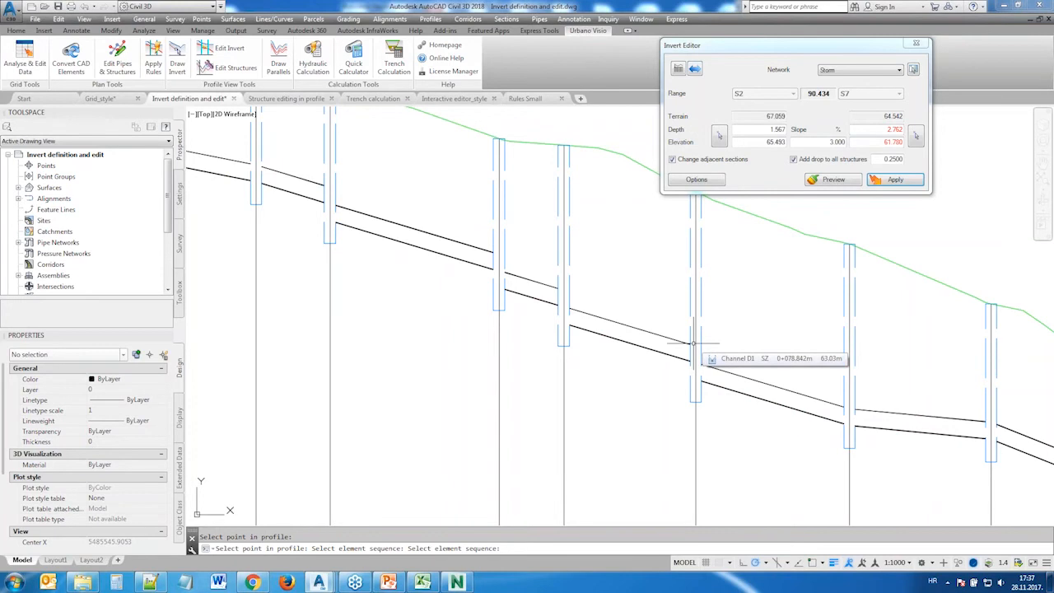
{"action": "mouse_move", "coordinate": [960, 378]}
{"action": "middle_mouse_down"}
{"action": "mouse_move", "coordinate": [871, 348]}
{"action": "mouse_move", "coordinate": [680, 243]}
{"action": "middle_mouse_up"}
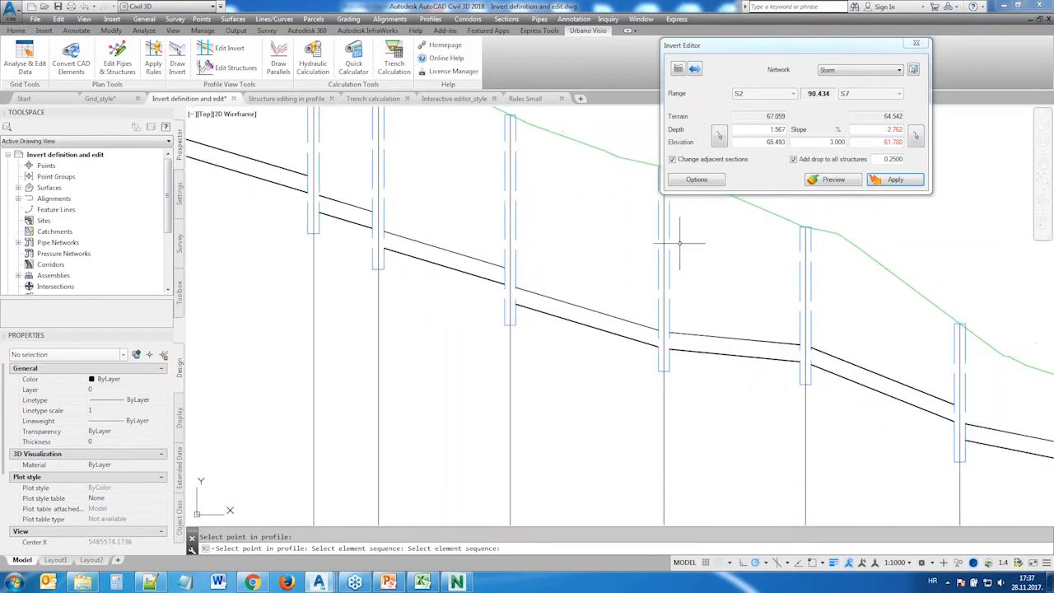
{"action": "scroll", "coordinate": [494, 169], "scroll_direction": "down", "scroll_amount": 5}
{"action": "scroll", "coordinate": [498, 176], "scroll_direction": "up", "scroll_amount": 4}
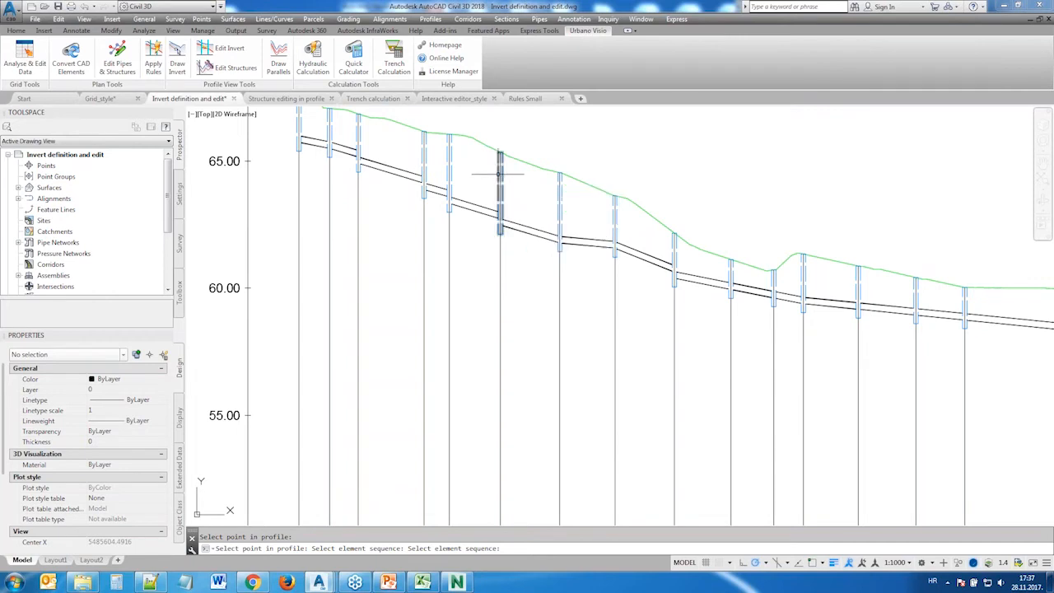
Switch to the "Structure editing in profile" drawing and examine the pipe route in plan and its stepped profile
{"action": "left_click", "coordinate": [286, 99]}
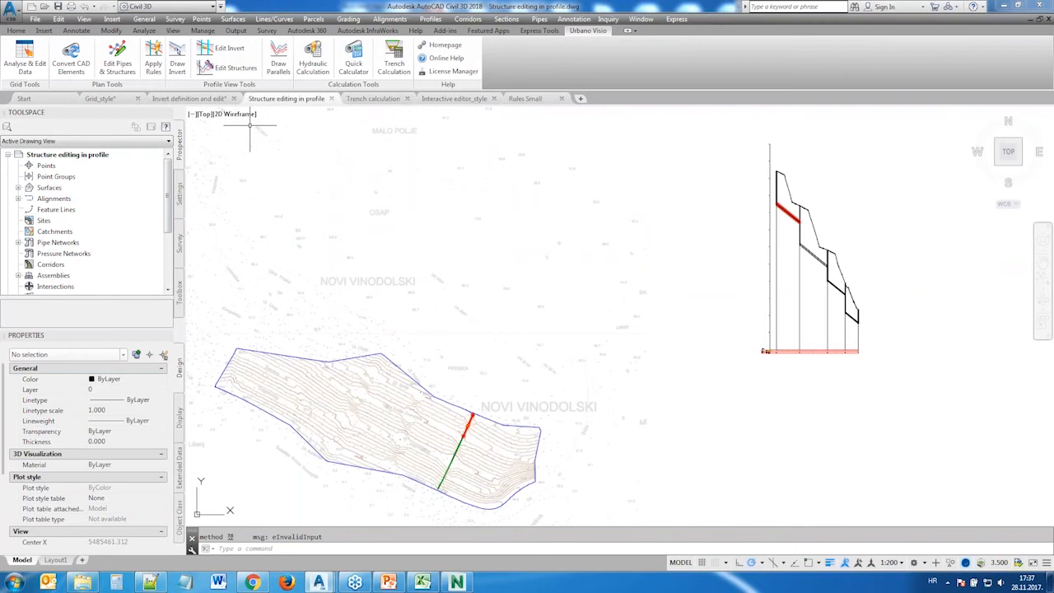
{"action": "middle_click_drag", "start_coordinate": [493, 450], "coordinate": [557, 277]}
{"action": "scroll", "coordinate": [527, 239], "scroll_direction": "up", "scroll_amount": 3}
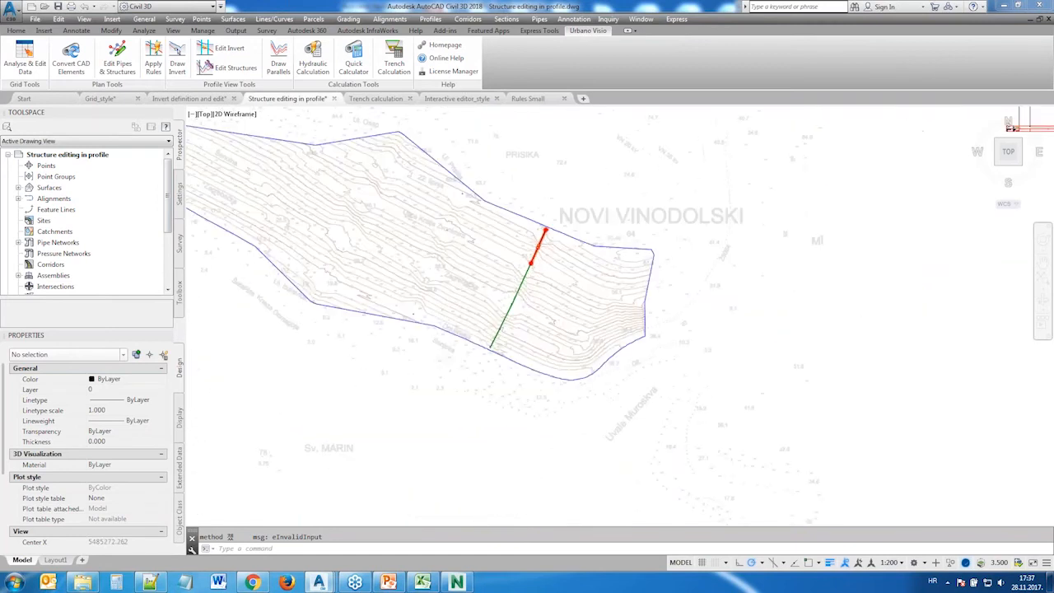
{"action": "scroll", "coordinate": [521, 251], "scroll_direction": "up", "scroll_amount": 2}
{"action": "scroll", "coordinate": [532, 279], "scroll_direction": "up", "scroll_amount": 4}
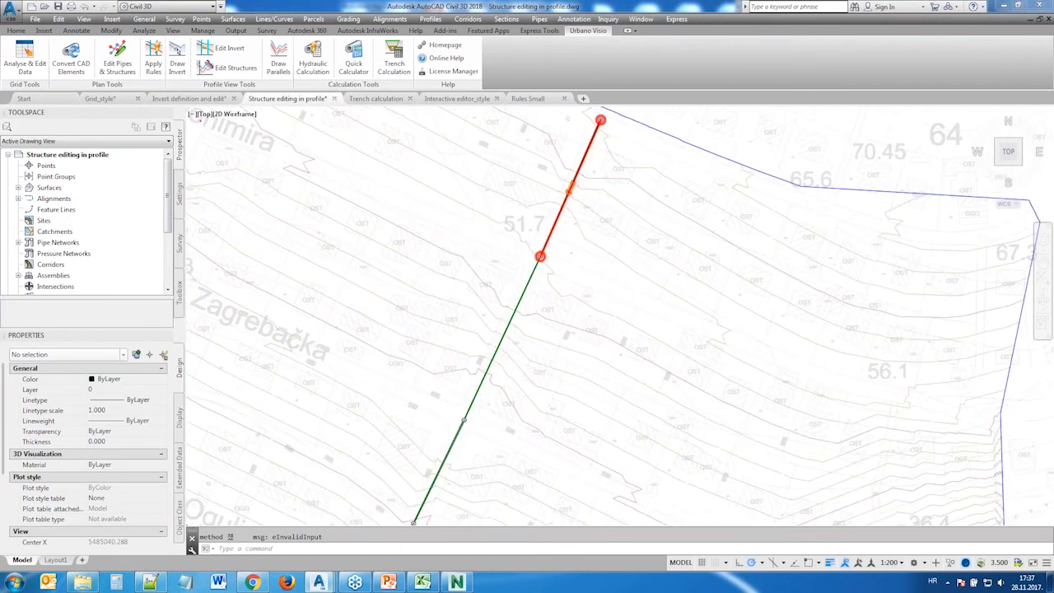
{"action": "scroll", "coordinate": [544, 394], "scroll_direction": "down", "scroll_amount": 2}
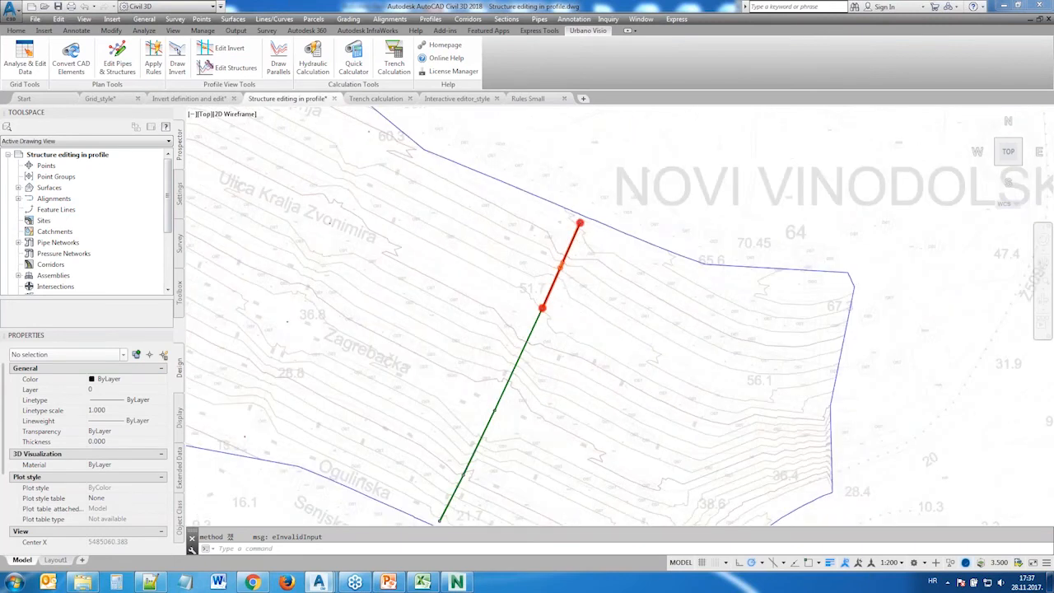
{"action": "scroll", "coordinate": [397, 371], "scroll_direction": "down", "scroll_amount": 8}
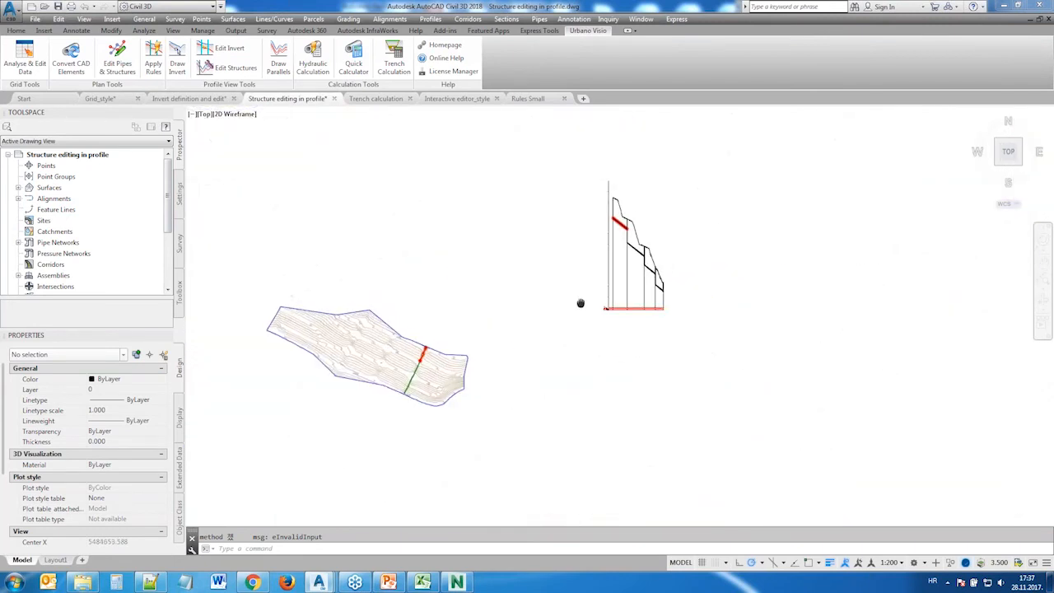
{"action": "scroll", "coordinate": [633, 210], "scroll_direction": "up", "scroll_amount": 6}
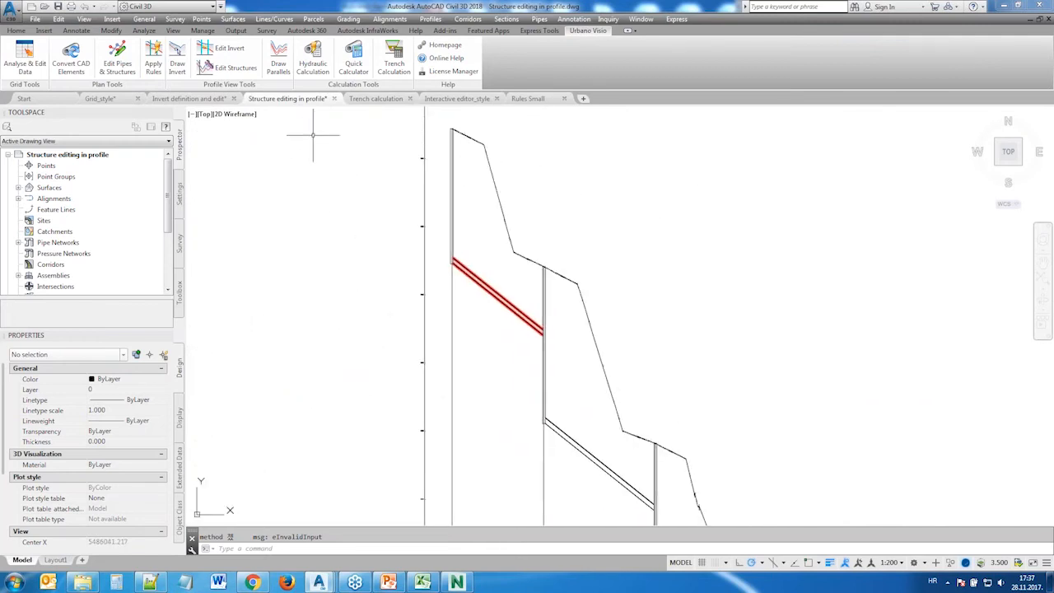
Move the second structure in the profile upstream to the terrain break near station 45, keeping slope and elevations of opposite nodes
{"action": "left_click", "coordinate": [227, 68]}
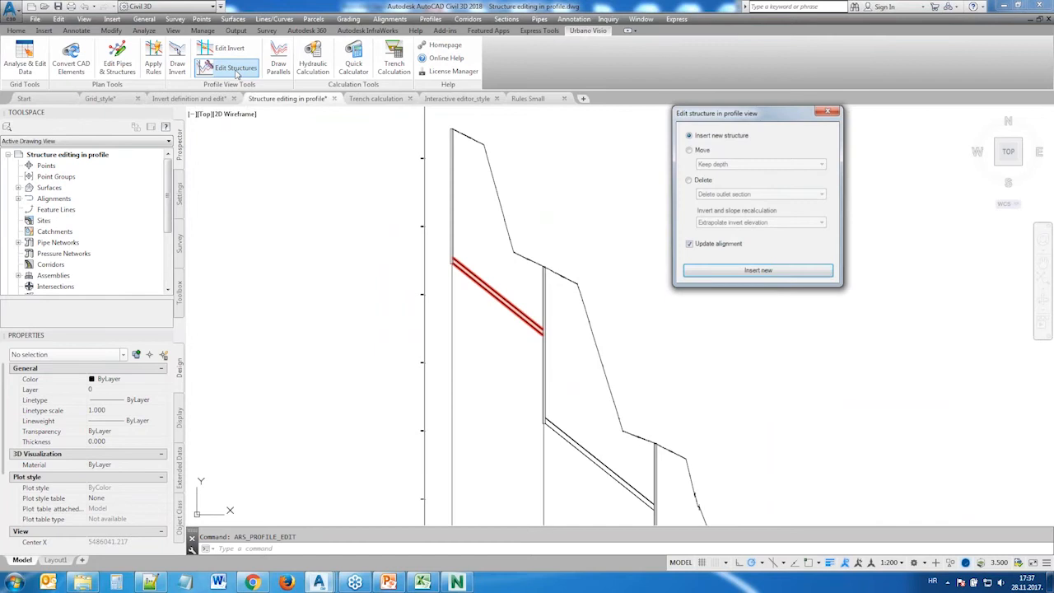
{"action": "left_click", "coordinate": [689, 150]}
{"action": "left_click", "coordinate": [710, 164]}
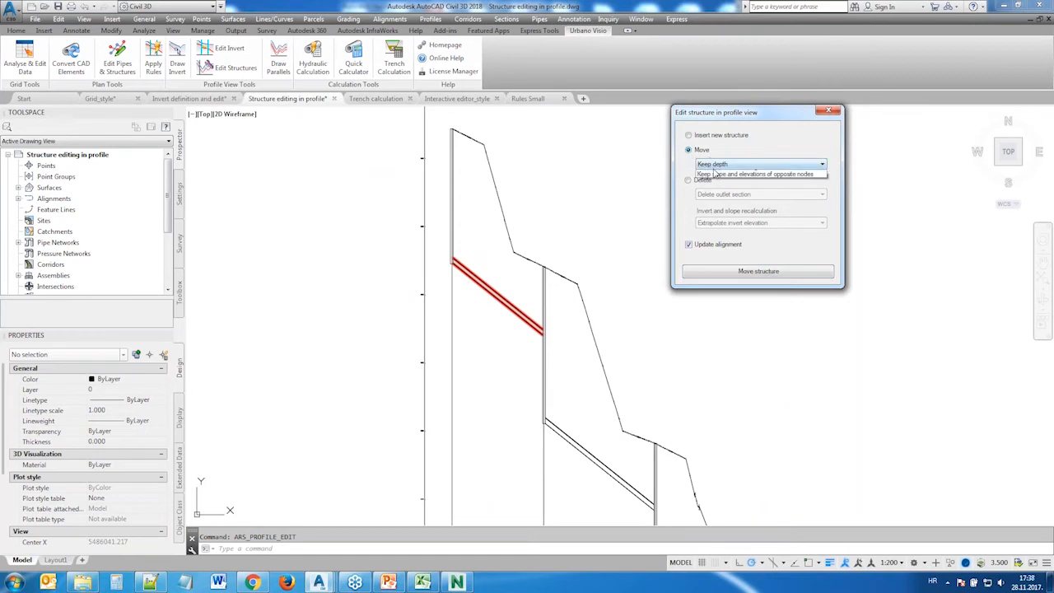
{"action": "left_click", "coordinate": [724, 204]}
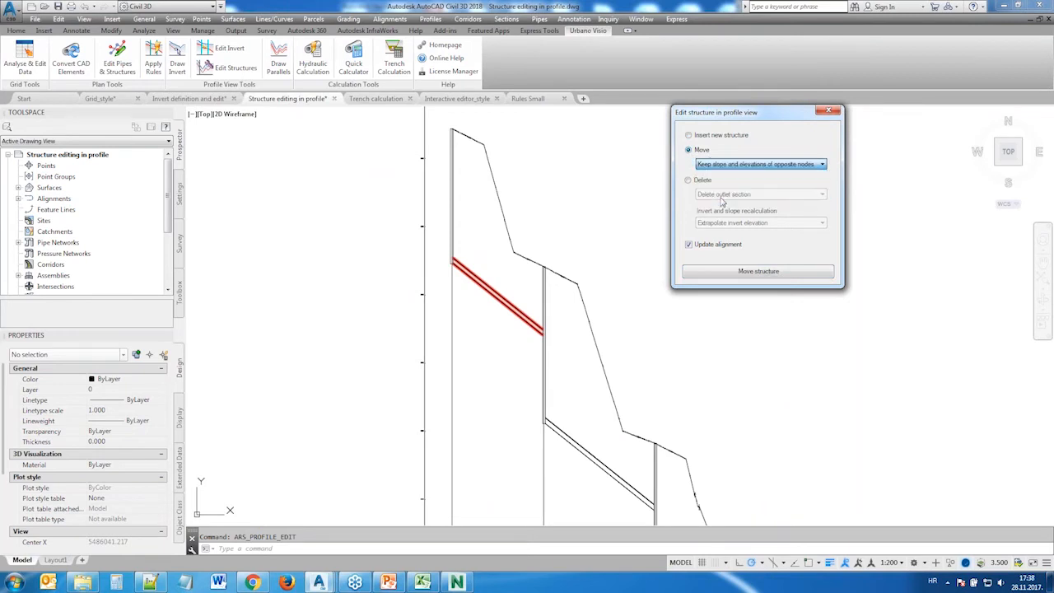
{"action": "left_click", "coordinate": [714, 274]}
{"action": "left_click", "coordinate": [545, 290]}
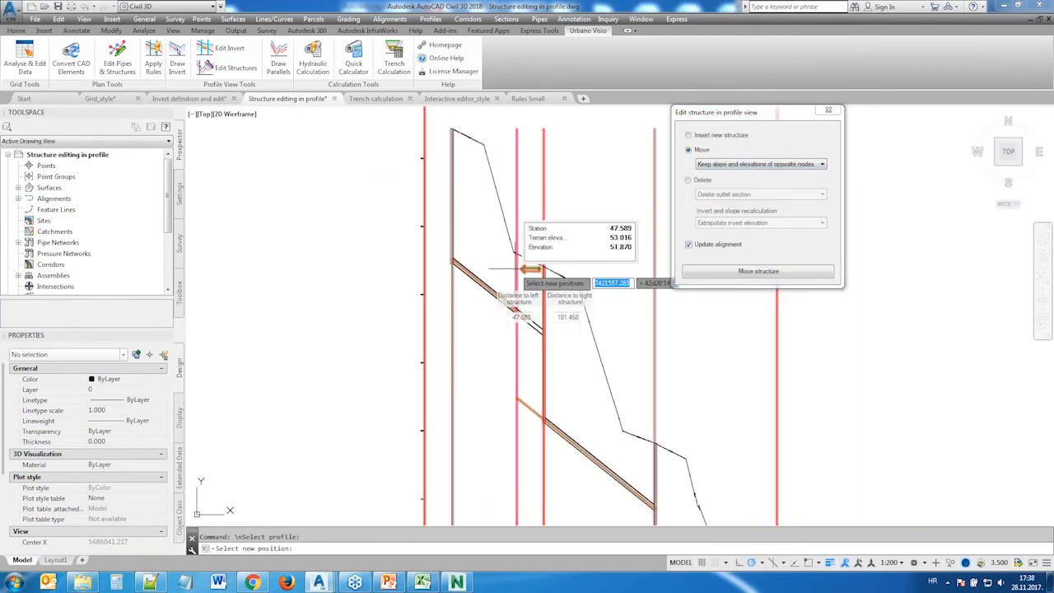
{"action": "left_click", "coordinate": [513, 267]}
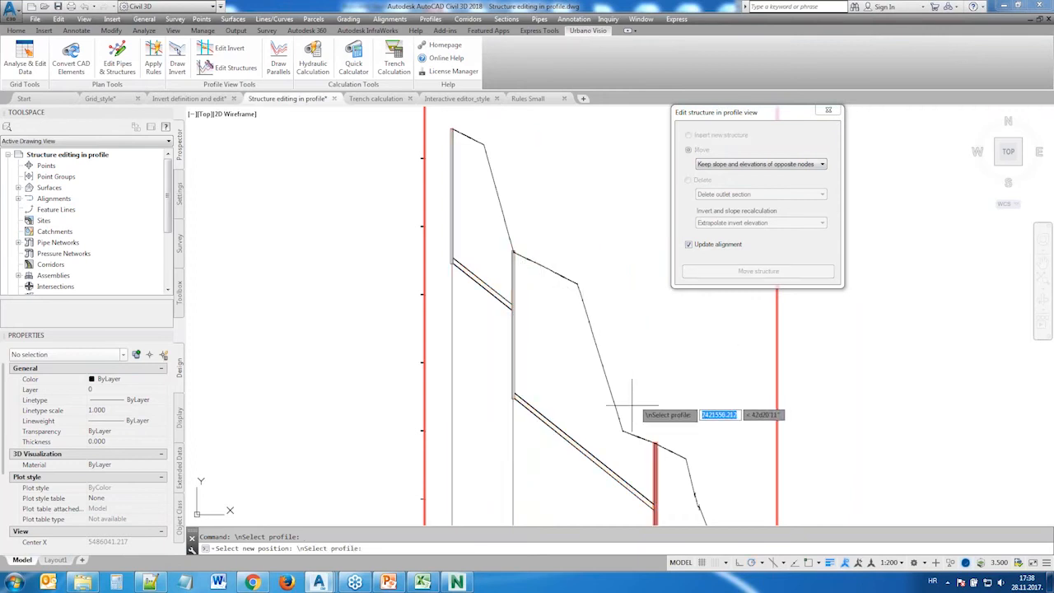
Move the third structure upstream to the terrain break at the foot of the steep slope
{"action": "middle_click_drag", "start_coordinate": [640, 388], "coordinate": [499, 197]}
{"action": "left_click", "coordinate": [513, 265]}
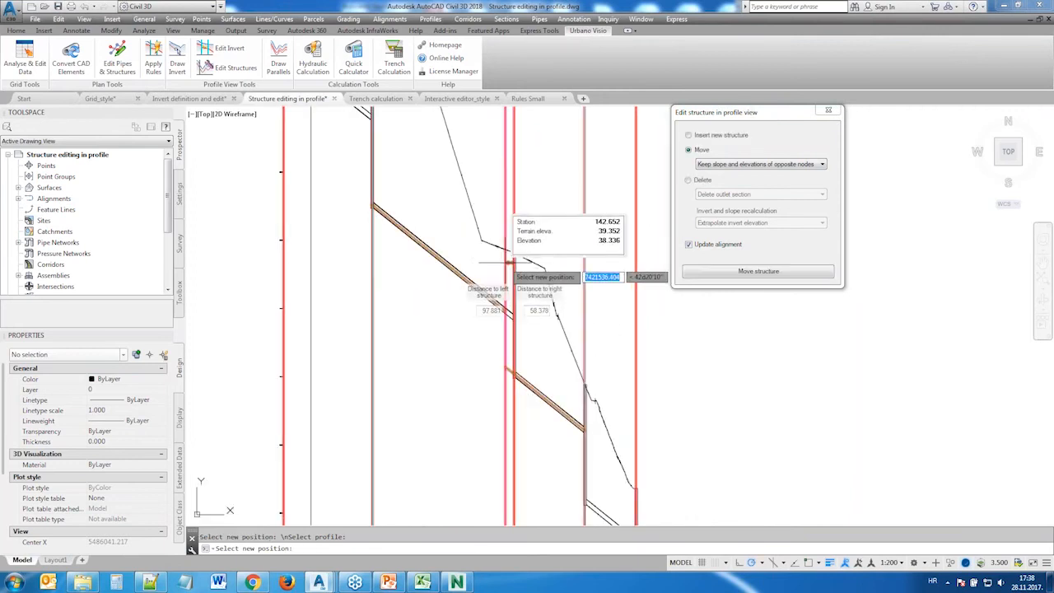
{"action": "left_click", "coordinate": [480, 254]}
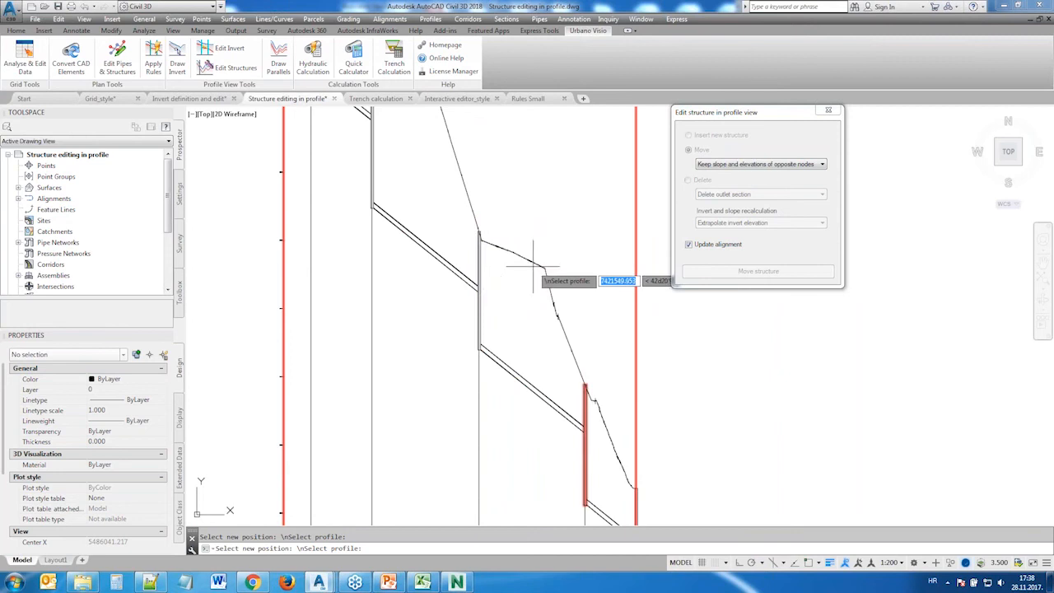
Move the fourth structure to a distance of 50 from the structure upstream of it and end the move command
{"action": "left_click", "coordinate": [592, 396]}
{"action": "middle_click_drag", "start_coordinate": [591, 396], "coordinate": [547, 320]}
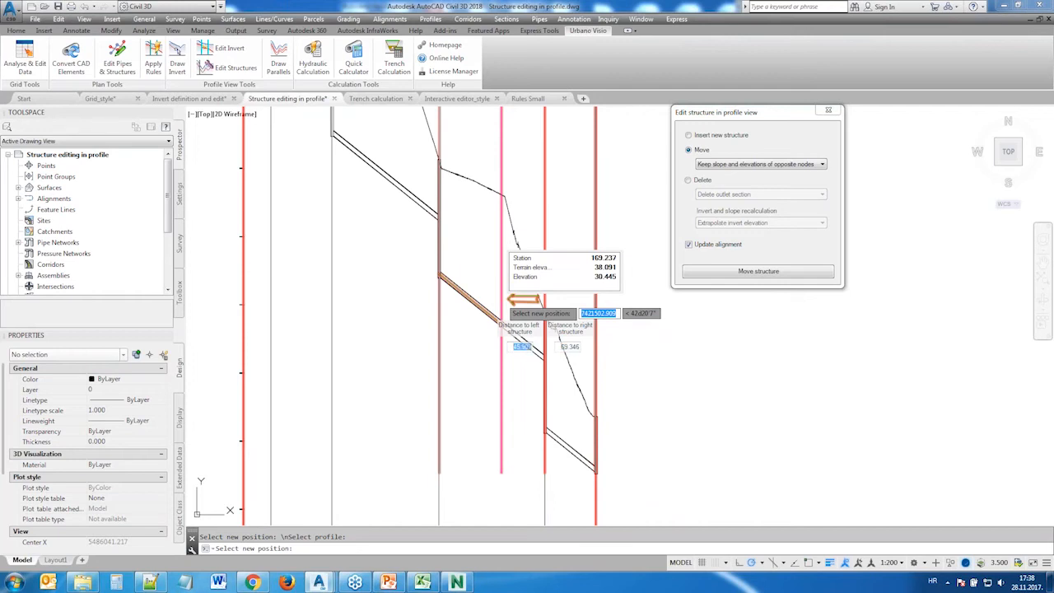
{"action": "type", "text": "50"}
{"action": "key", "text": "Return"}
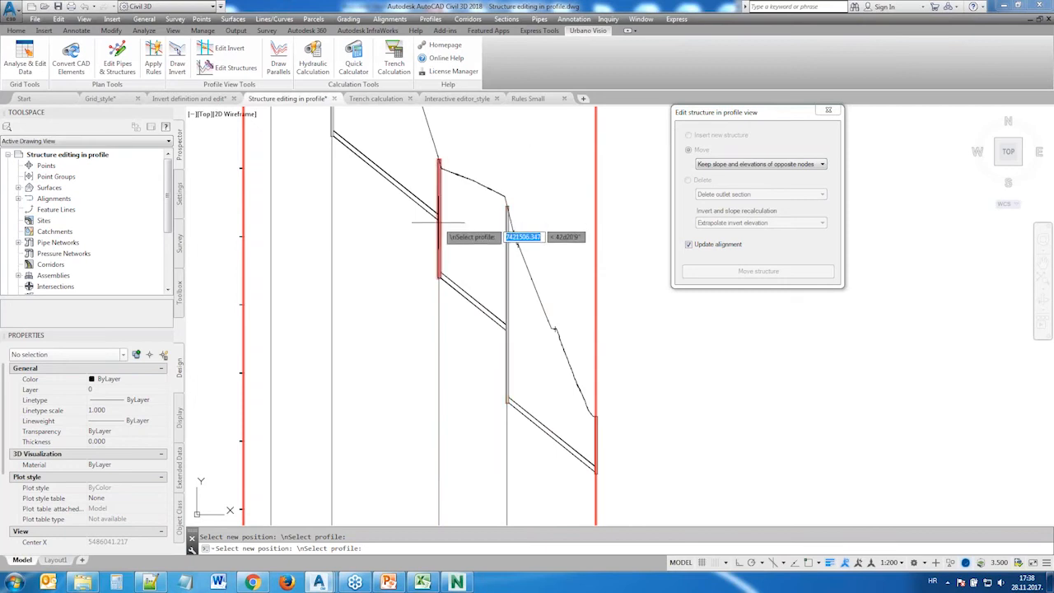
{"action": "key", "text": "Escape"}
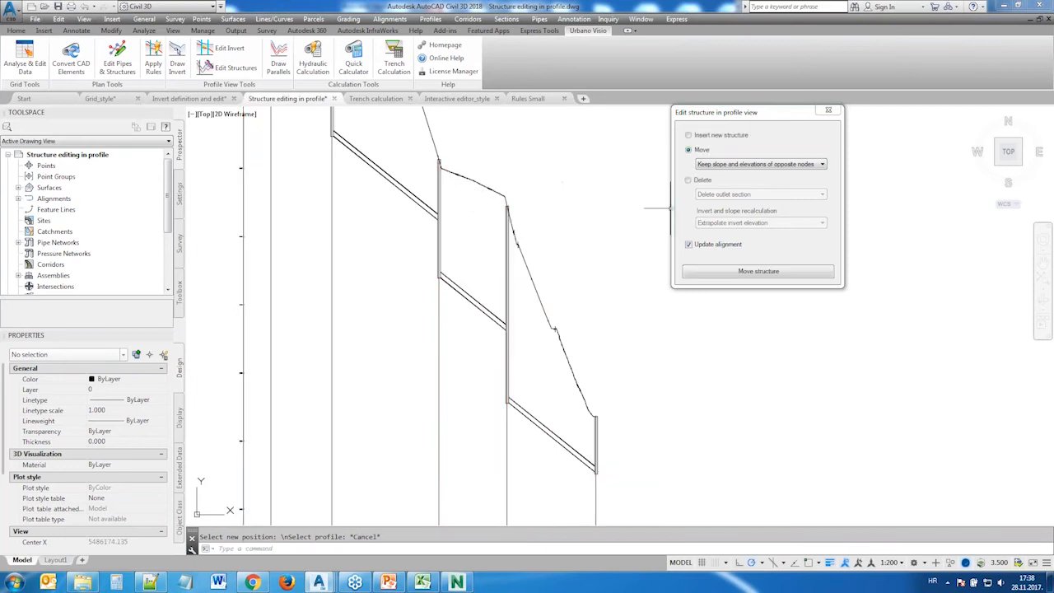
Insert four structures between the first two, starting at the terrain break near station 23.4, and one at the break near station 92
{"action": "middle_click_drag", "start_coordinate": [428, 158], "coordinate": [602, 379]}
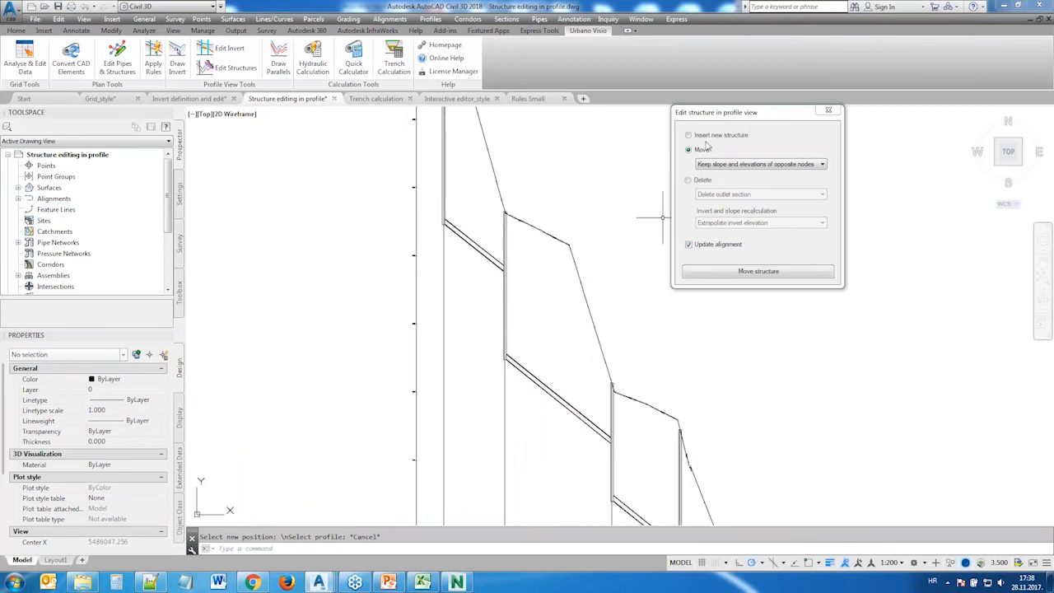
{"action": "left_click", "coordinate": [708, 136]}
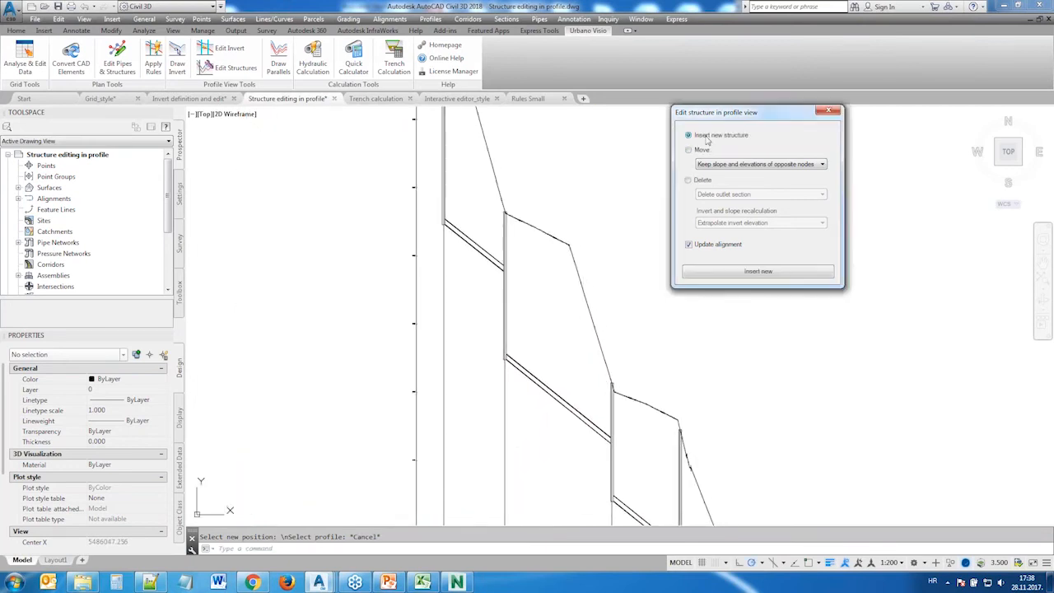
{"action": "left_click", "coordinate": [747, 275]}
{"action": "middle_click_drag", "start_coordinate": [526, 146], "coordinate": [558, 245]}
{"action": "scroll", "coordinate": [521, 209], "scroll_direction": "up", "scroll_amount": 4}
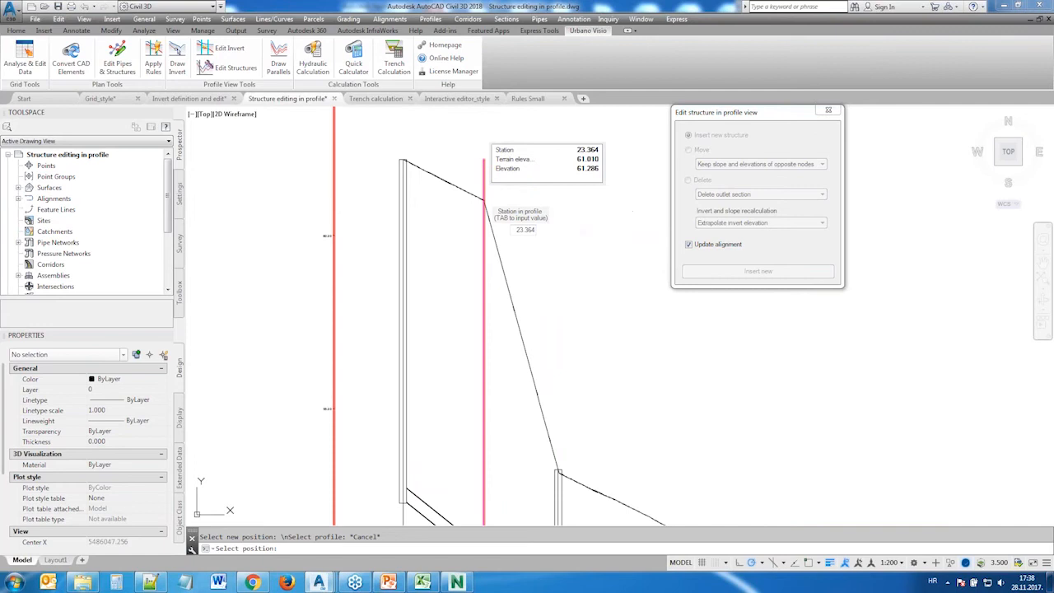
{"action": "middle_click_drag", "start_coordinate": [621, 340], "coordinate": [526, 252]}
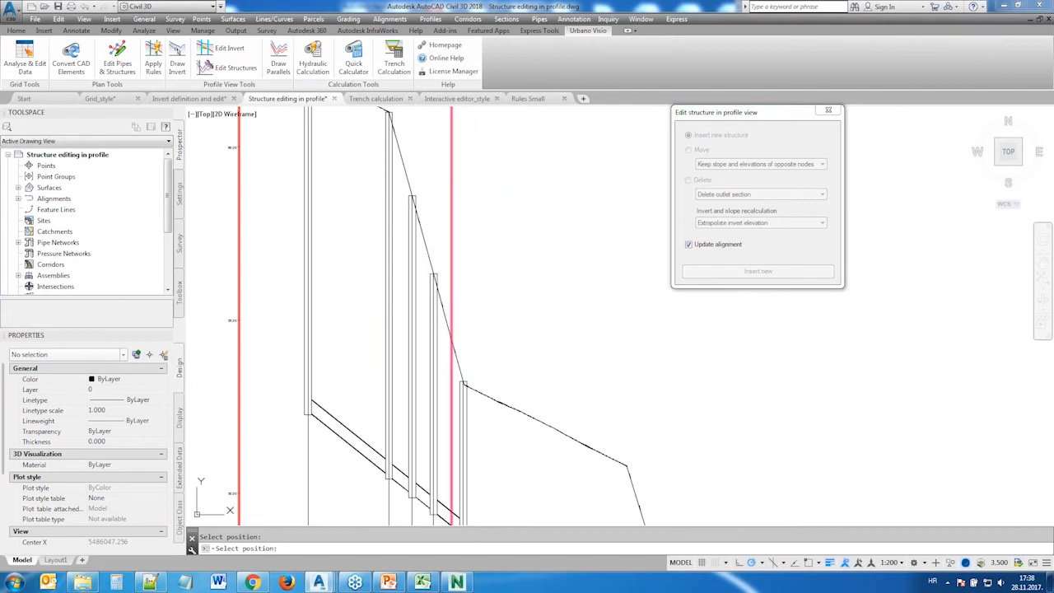
{"action": "middle_click_drag", "start_coordinate": [579, 337], "coordinate": [493, 214]}
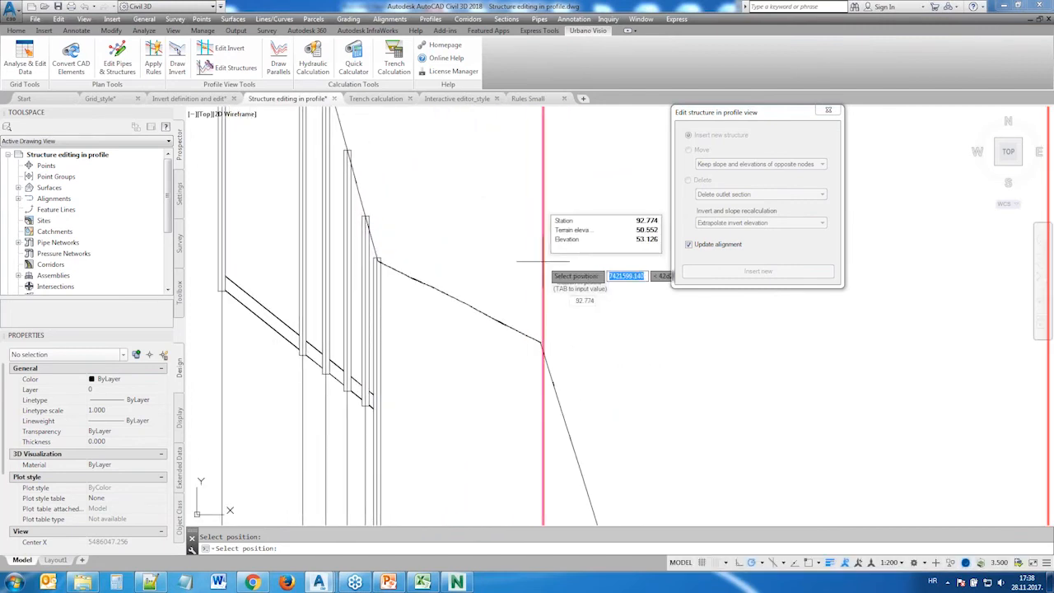
{"action": "key", "text": "Escape"}
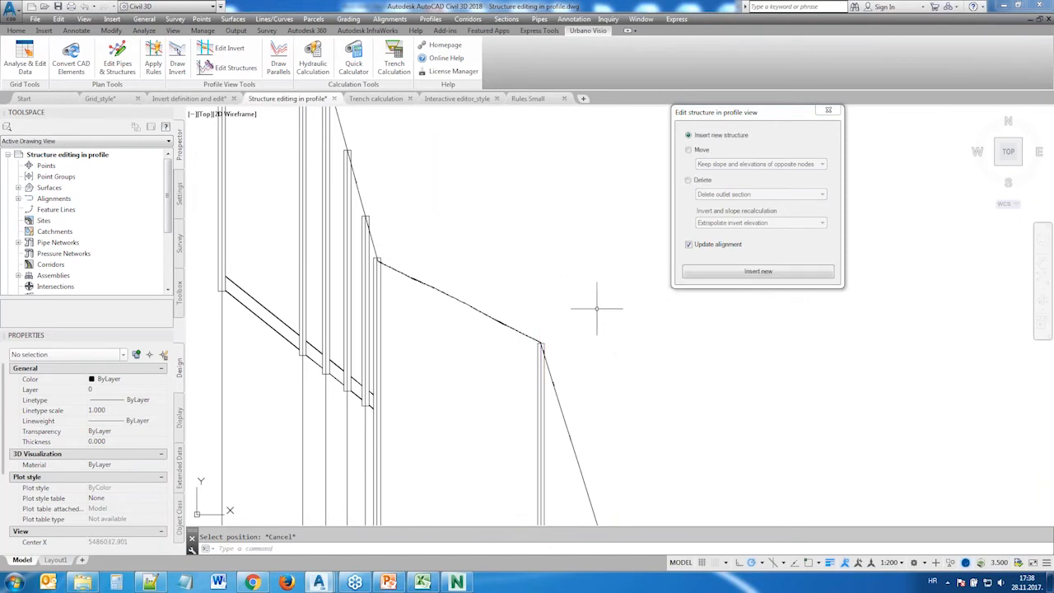
Delete the structure inserted near station 92 with the Delete outlet section and Extrapolate invert elevation options, and finish structure editing
{"action": "scroll", "coordinate": [579, 305], "scroll_direction": "down", "scroll_amount": 2}
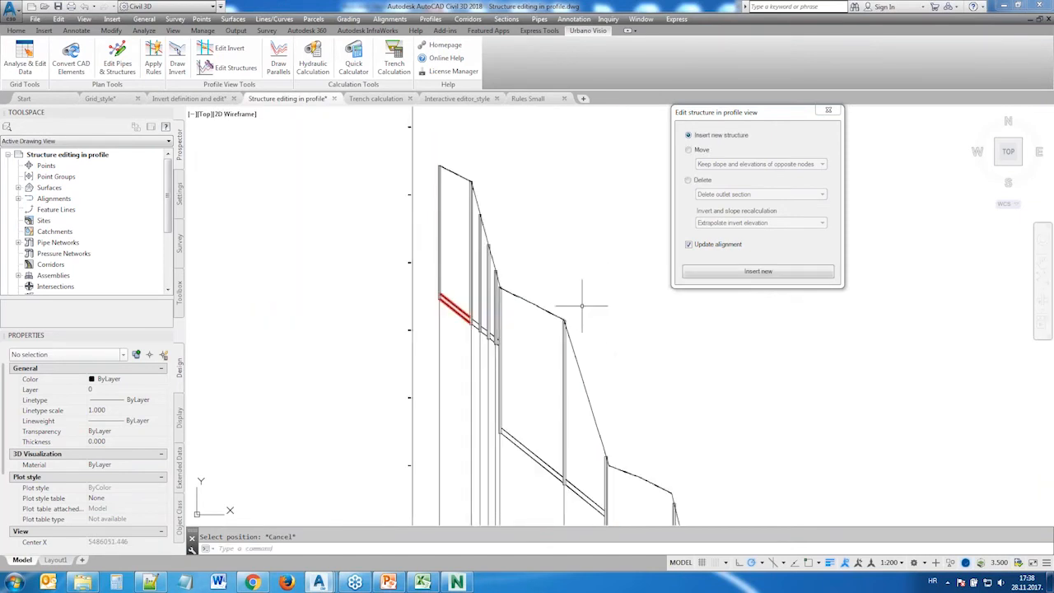
{"action": "left_click", "coordinate": [689, 180]}
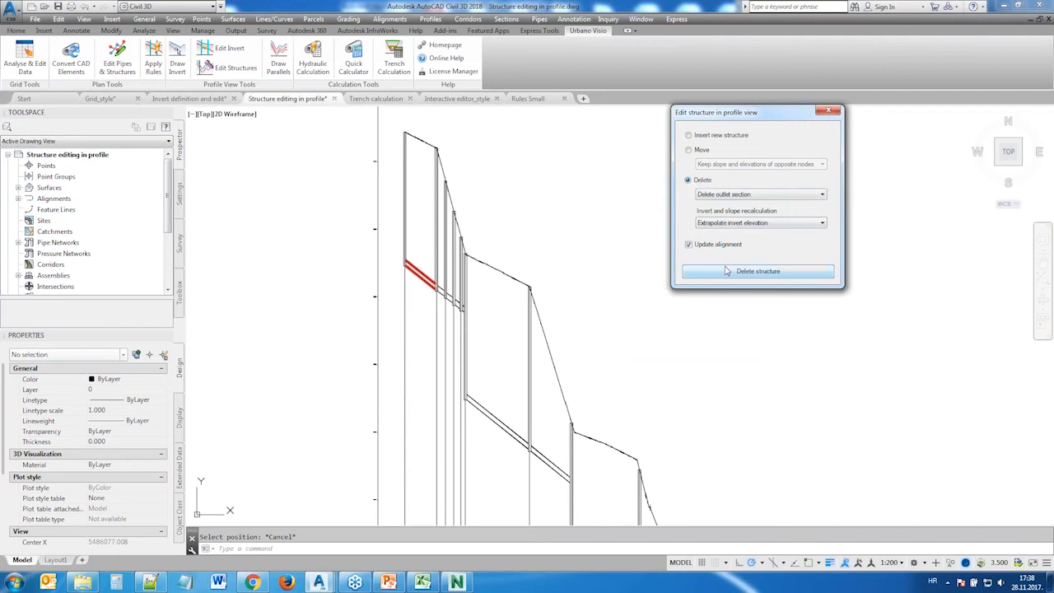
{"action": "left_click", "coordinate": [758, 271]}
{"action": "left_click", "coordinate": [531, 320]}
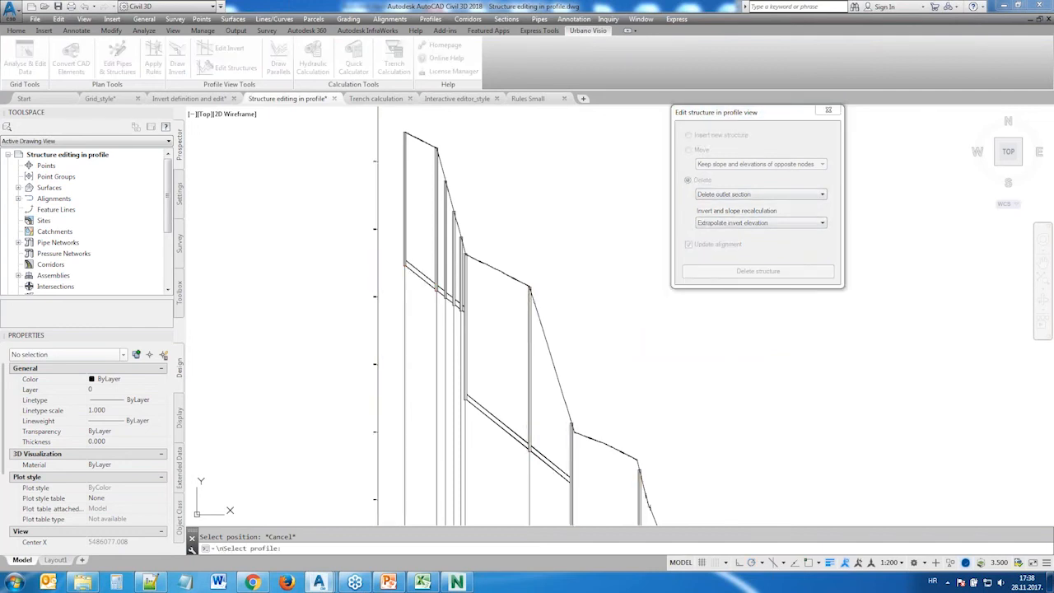
{"action": "left_click", "coordinate": [504, 310]}
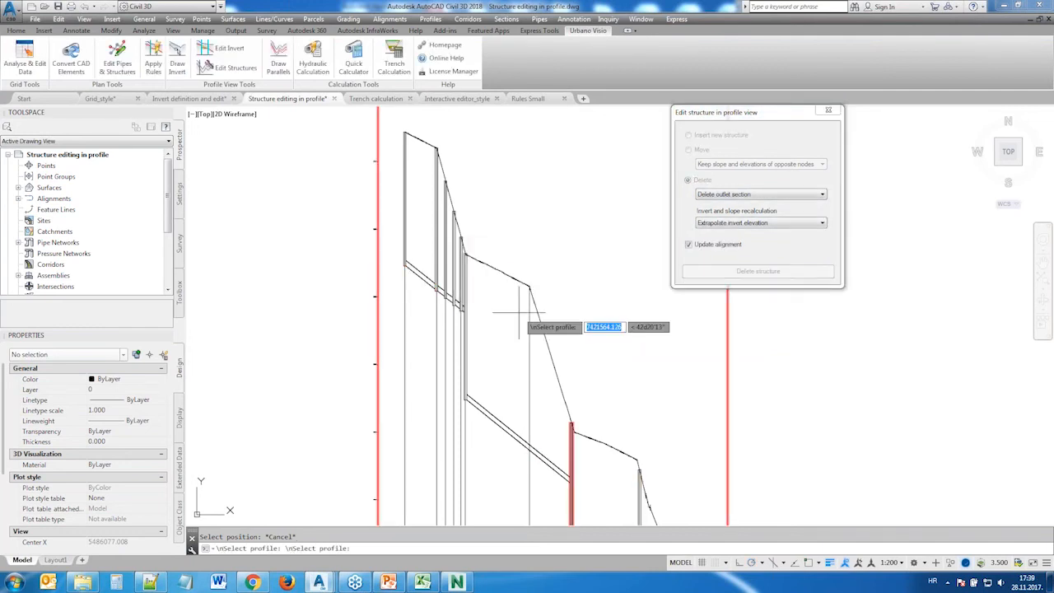
{"action": "middle_click_drag", "start_coordinate": [474, 245], "coordinate": [558, 309]}
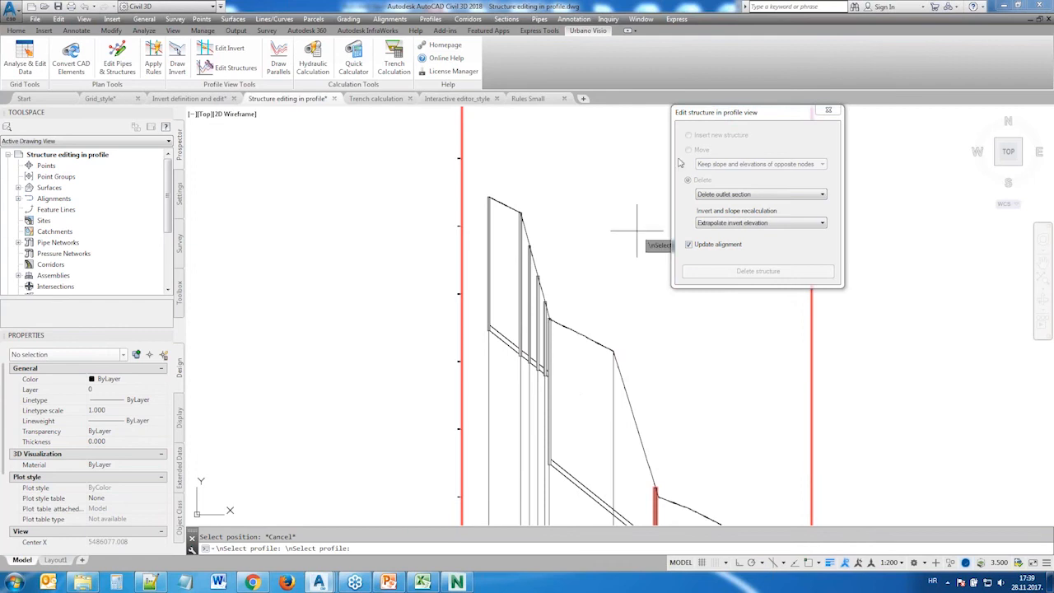
{"action": "left_click", "coordinate": [828, 110]}
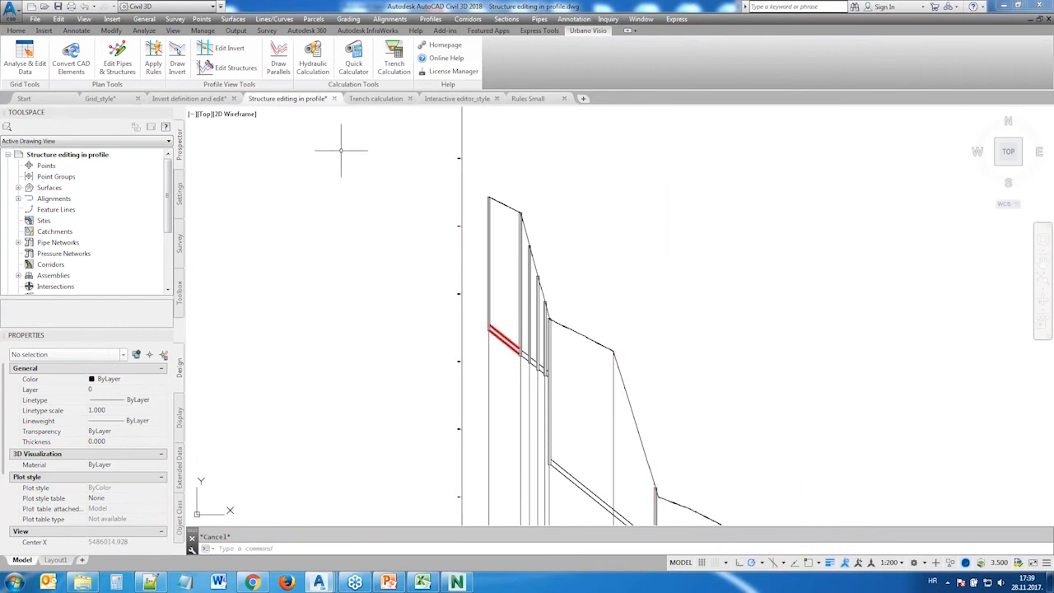
Start drawing the Storm invert at the first structure, run it to the second structure just below the terrain, and add a drop there
{"action": "scroll", "coordinate": [557, 221], "scroll_direction": "up", "scroll_amount": 2}
{"action": "left_click", "coordinate": [177, 64]}
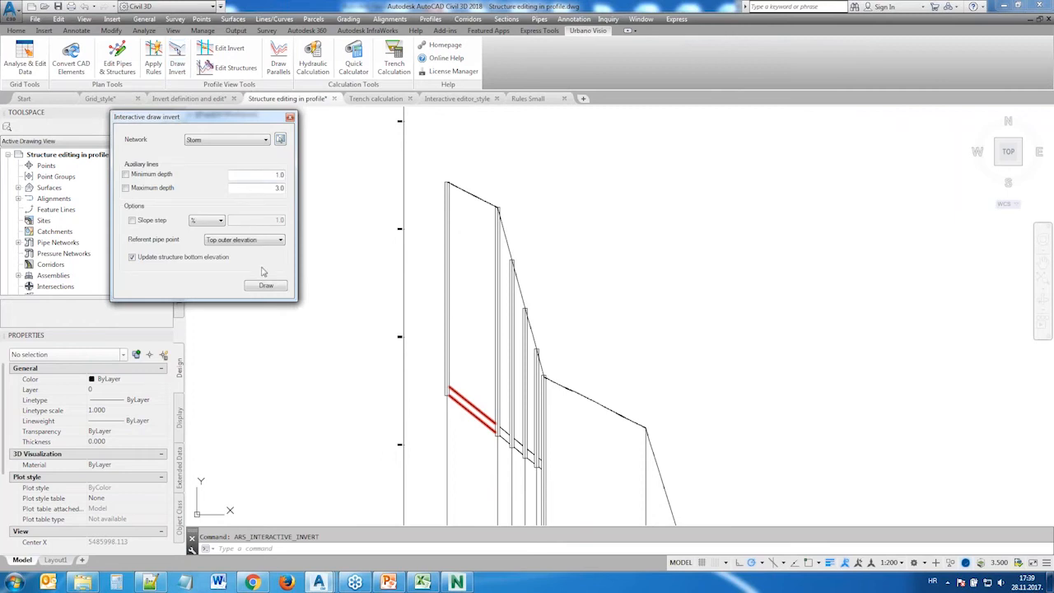
{"action": "left_click", "coordinate": [266, 285]}
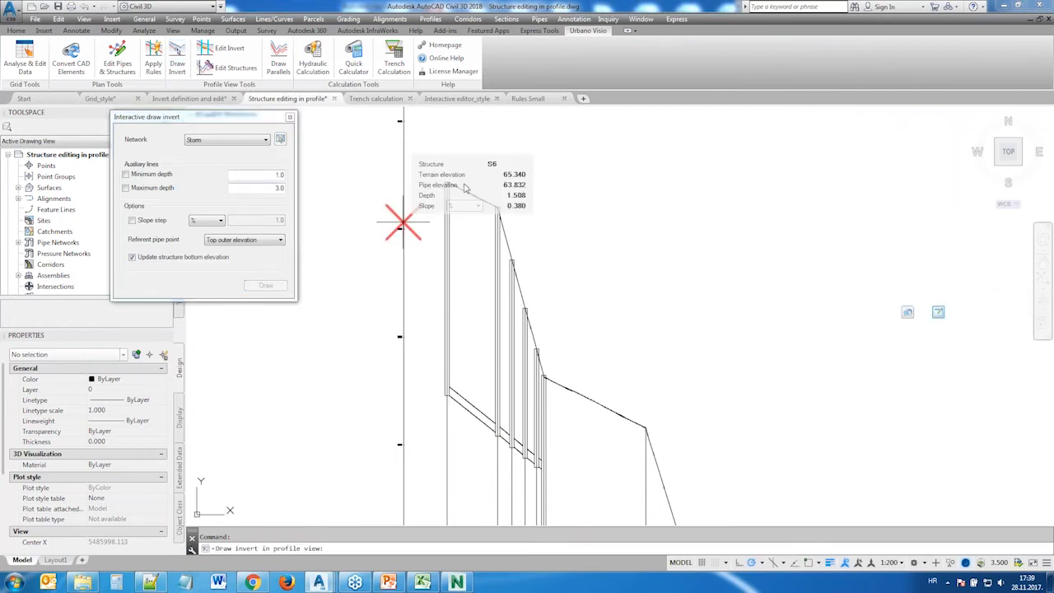
{"action": "left_click", "coordinate": [446, 199]}
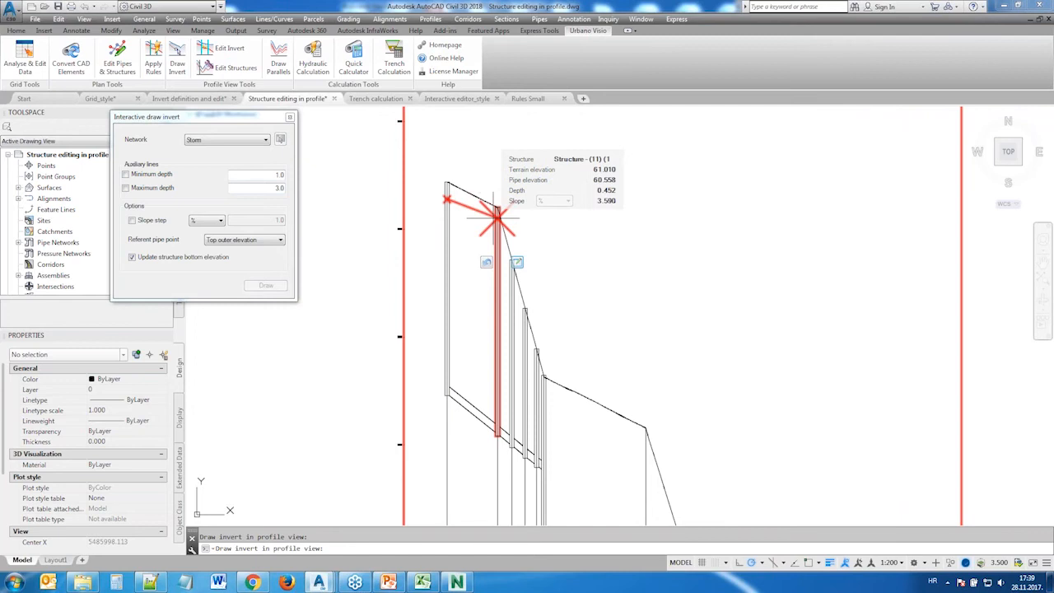
{"action": "scroll", "coordinate": [497, 216], "scroll_direction": "up", "scroll_amount": 2}
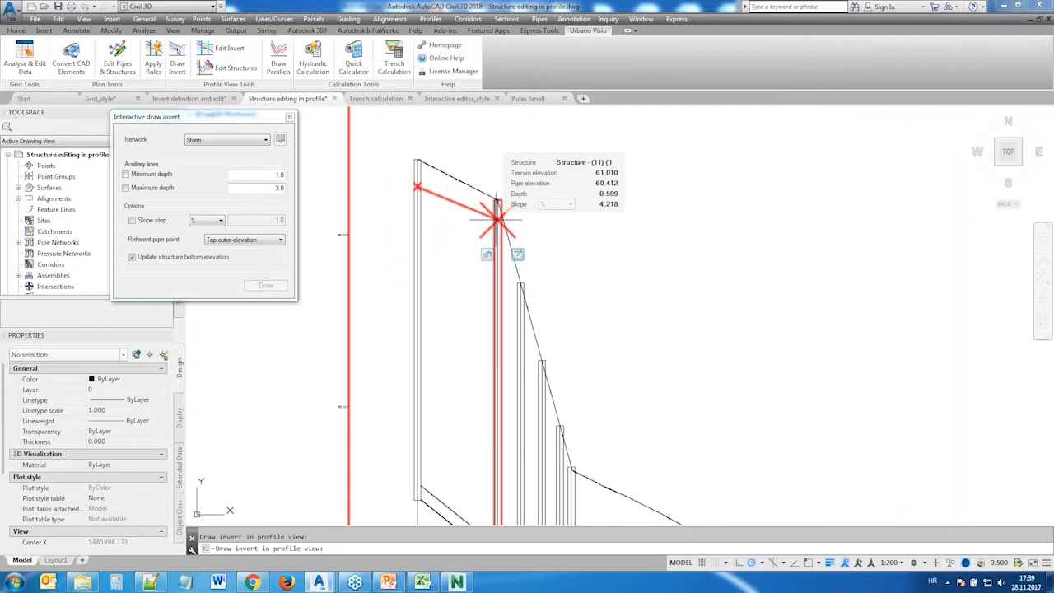
{"action": "left_click", "coordinate": [497, 279]}
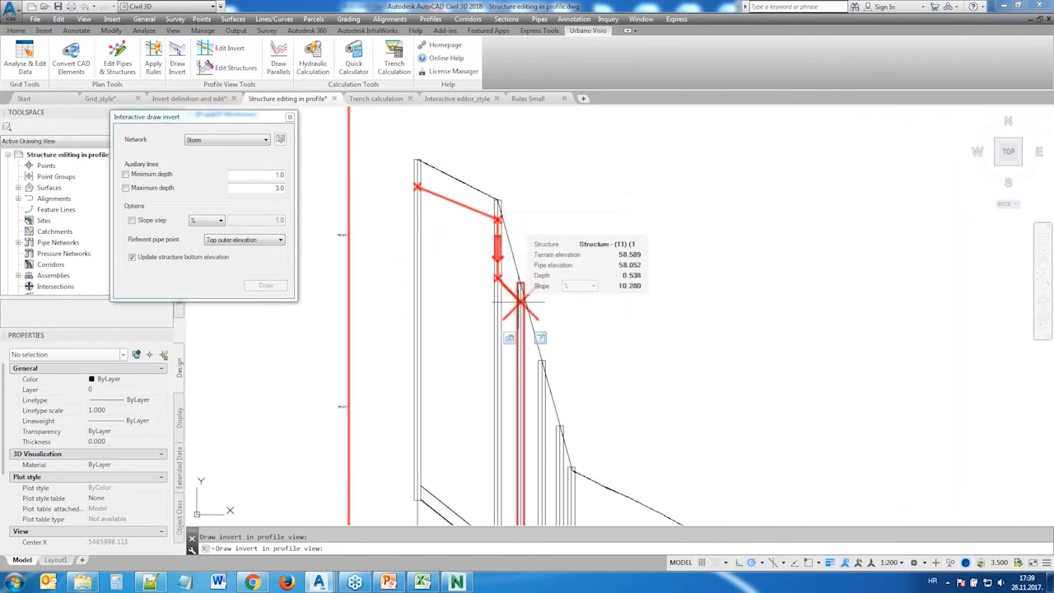
Continue the invert down the steep slope with drops at the third, fourth and fifth structures, end it at the sixth, and finish drawing
{"action": "left_click", "coordinate": [520, 362]}
{"action": "left_click", "coordinate": [541, 429]}
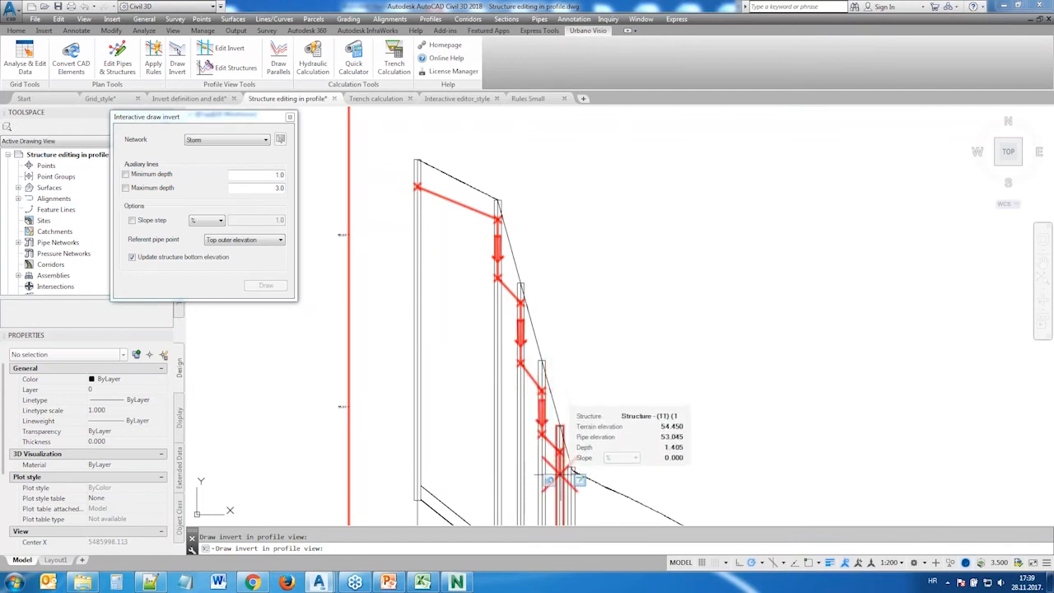
{"action": "left_click", "coordinate": [560, 476]}
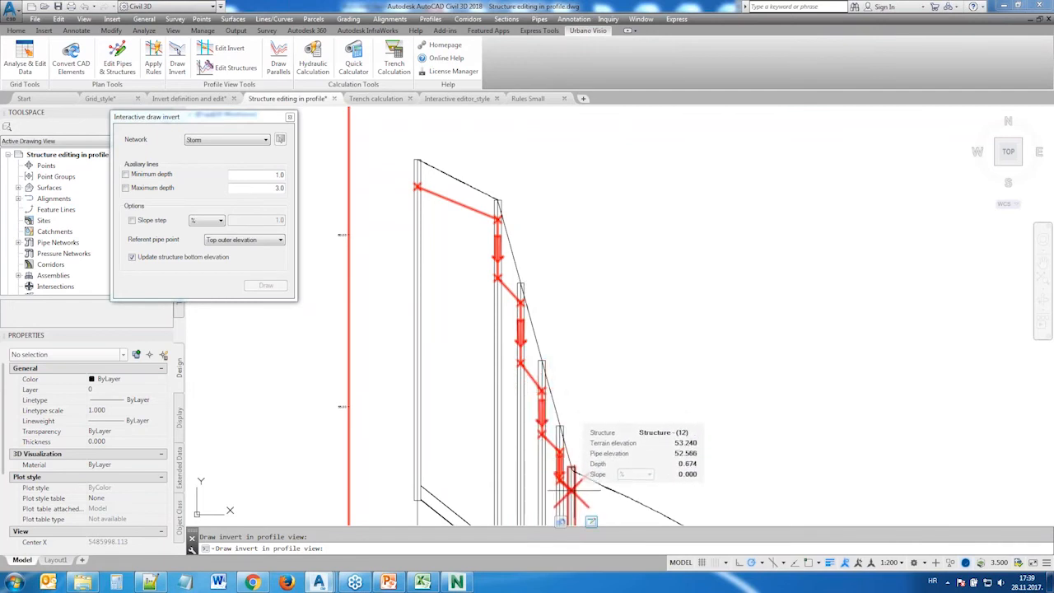
{"action": "left_click", "coordinate": [571, 486]}
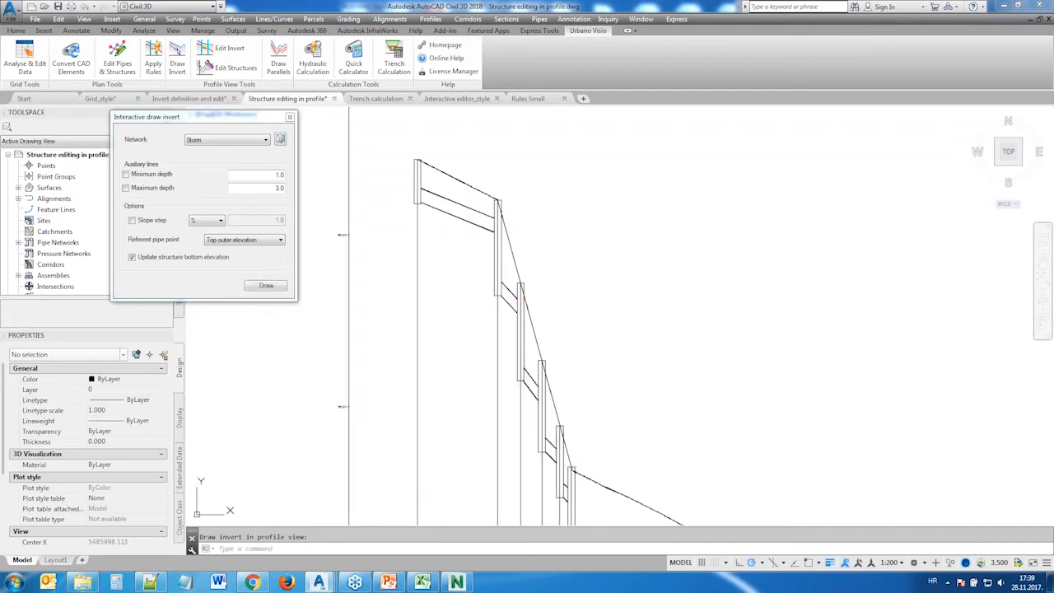
{"action": "scroll", "coordinate": [725, 449], "scroll_direction": "down", "scroll_amount": 2}
{"action": "mouse_move", "coordinate": [726, 449]}
{"action": "middle_mouse_down"}
{"action": "mouse_move", "coordinate": [579, 315]}
{"action": "mouse_move", "coordinate": [567, 291]}
{"action": "mouse_move", "coordinate": [627, 326]}
{"action": "middle_mouse_up"}
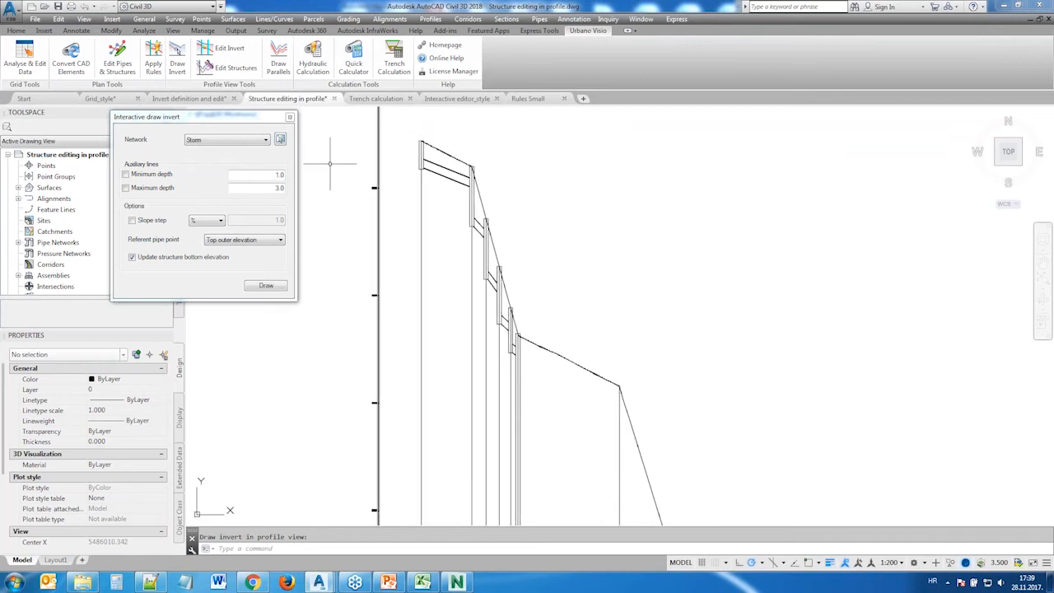
{"action": "left_click", "coordinate": [289, 118]}
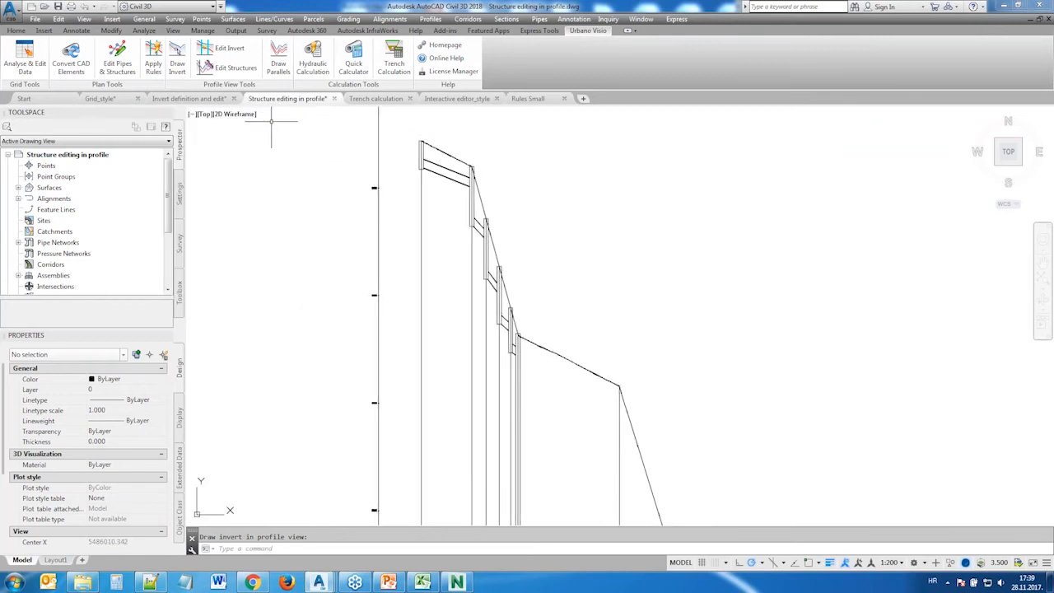
Step through the trench illustrations in Windows Photo Viewer, examining the longitudinal profile, bed and fill layers, cross sections and zones
{"action": "left_click", "coordinate": [387, 99]}
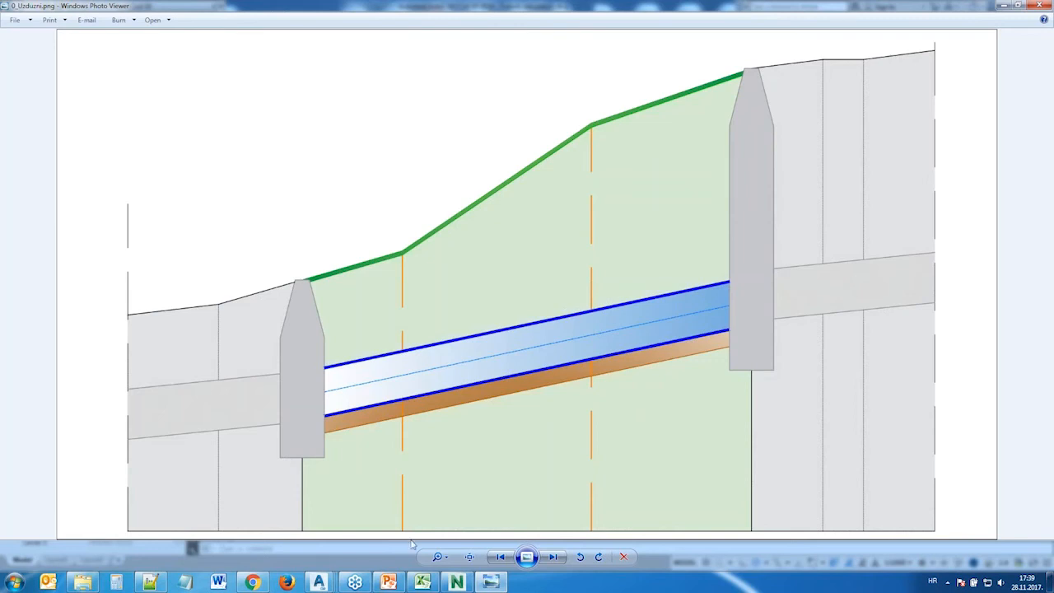
{"action": "left_click", "coordinate": [554, 557]}
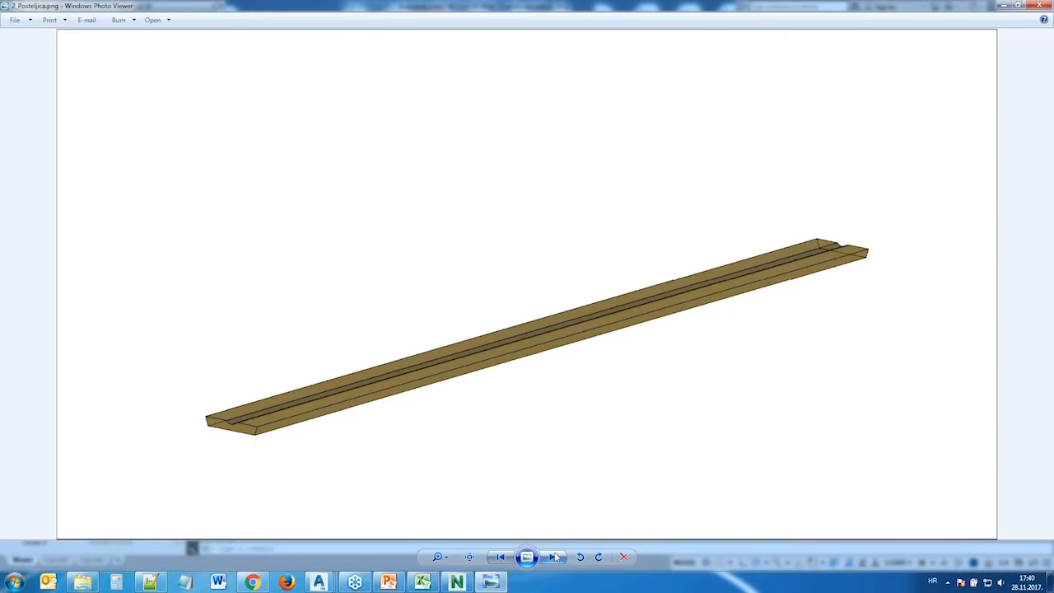
{"action": "left_click", "coordinate": [554, 557]}
{"action": "left_click", "coordinate": [553, 557]}
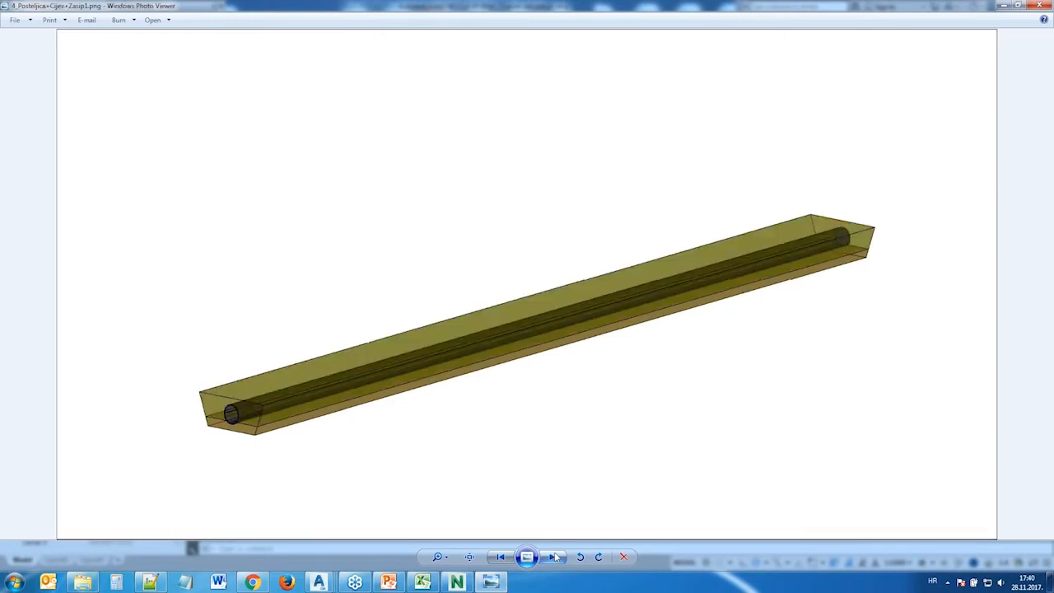
{"action": "left_click", "coordinate": [554, 557]}
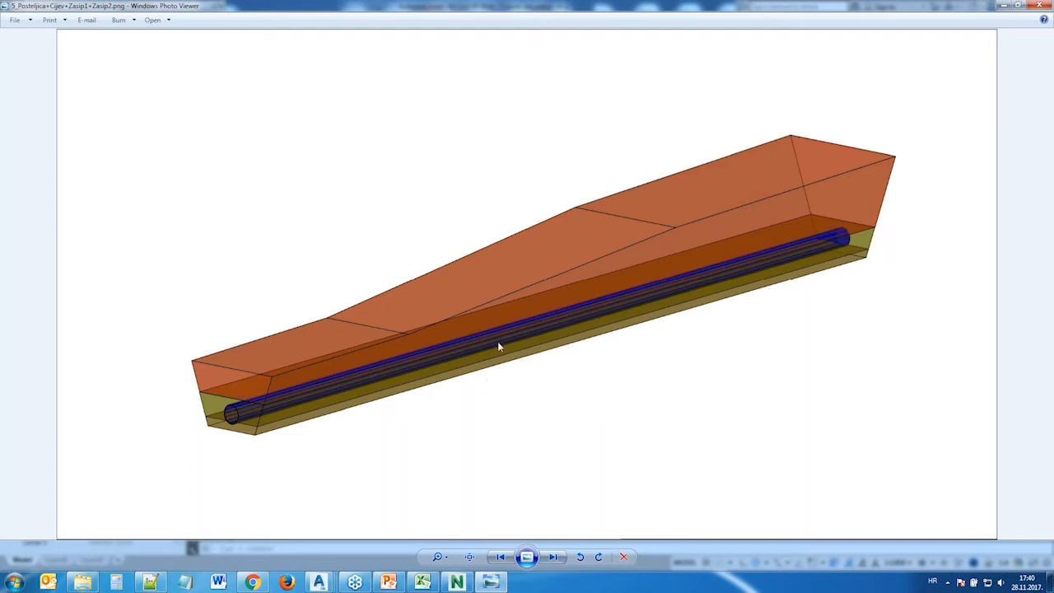
{"action": "left_click", "coordinate": [554, 557]}
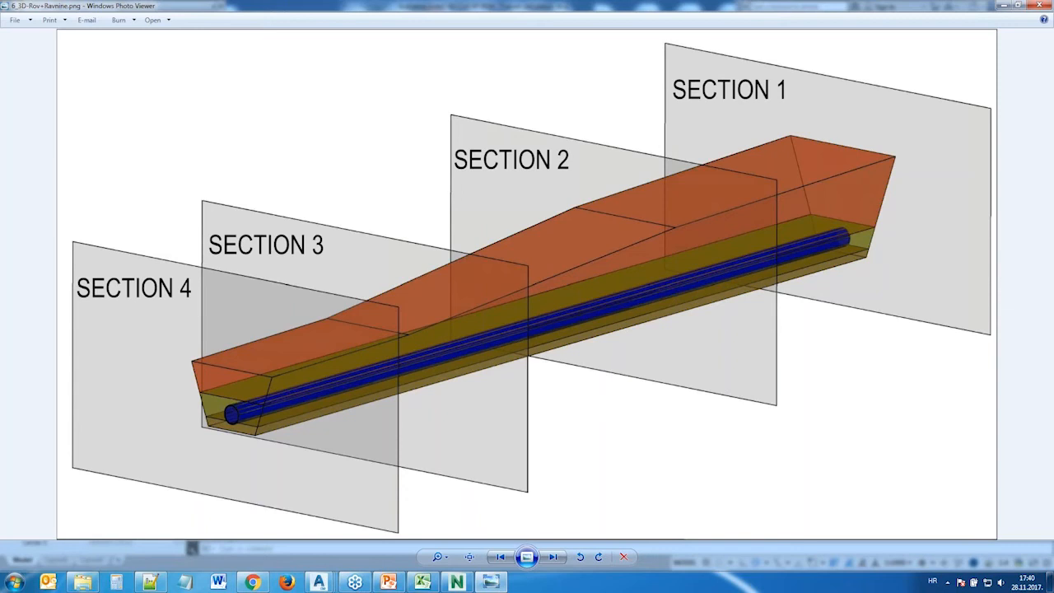
{"action": "left_click", "coordinate": [555, 556]}
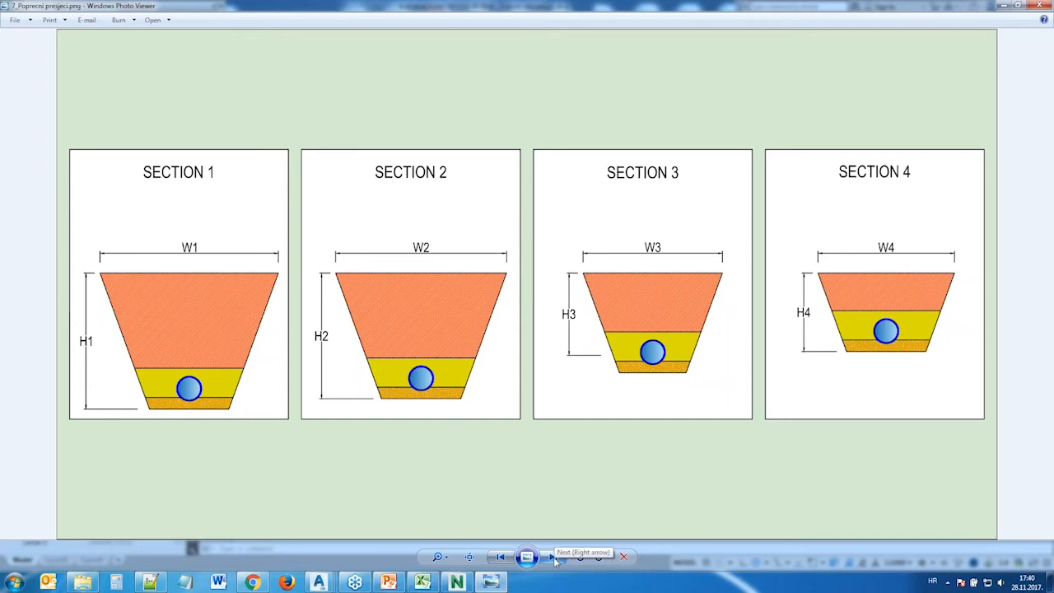
{"action": "left_click", "coordinate": [553, 558]}
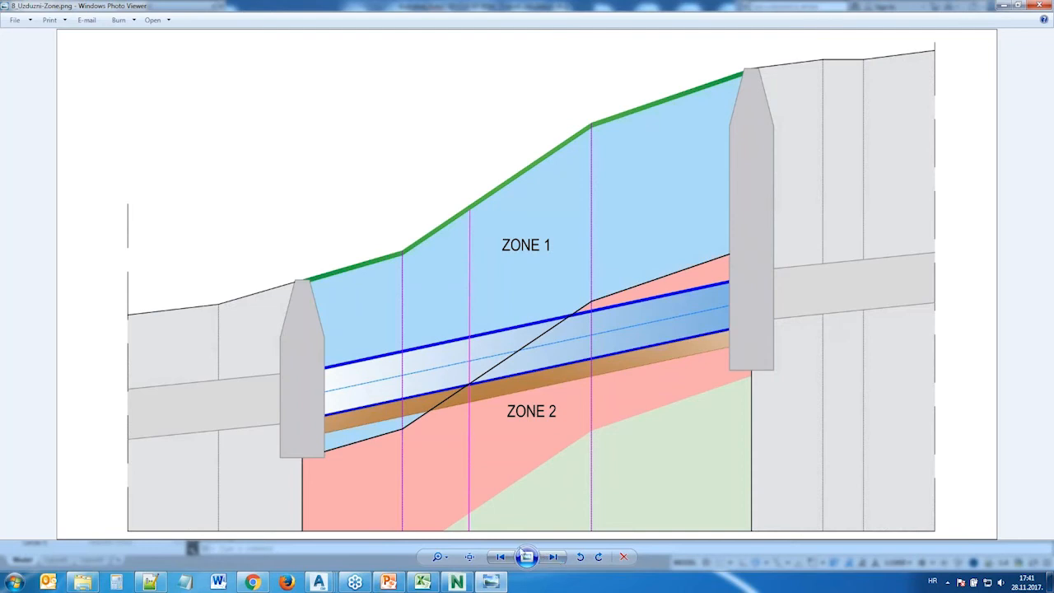
Return to Trench calculation.dwg in Civil 3D and review the properties defined in the TrenchData-VISIO property set without changing them
{"action": "mouse_move", "coordinate": [324, 585]}
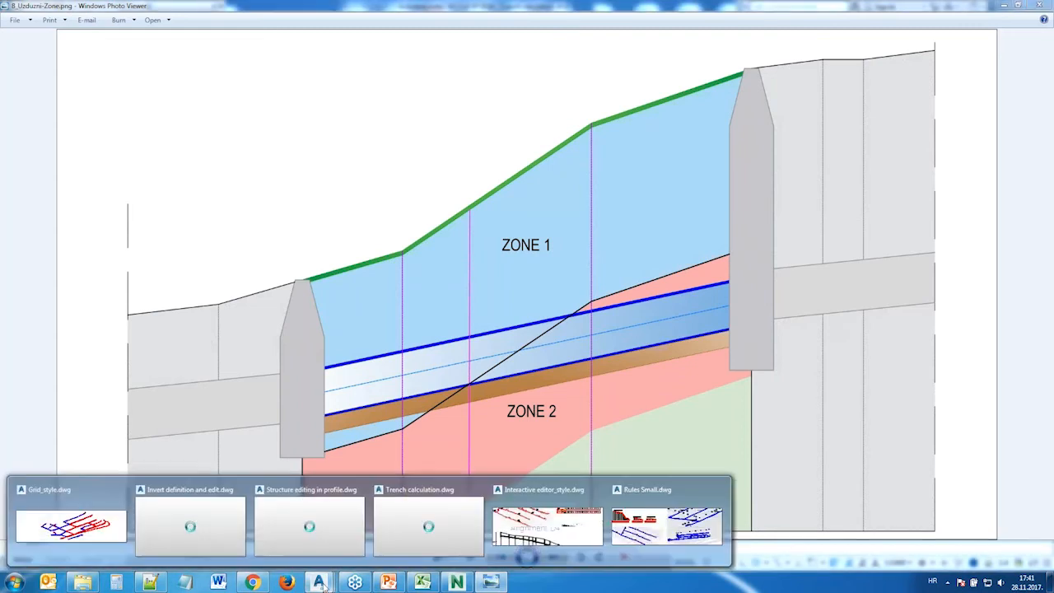
{"action": "left_click", "coordinate": [398, 529]}
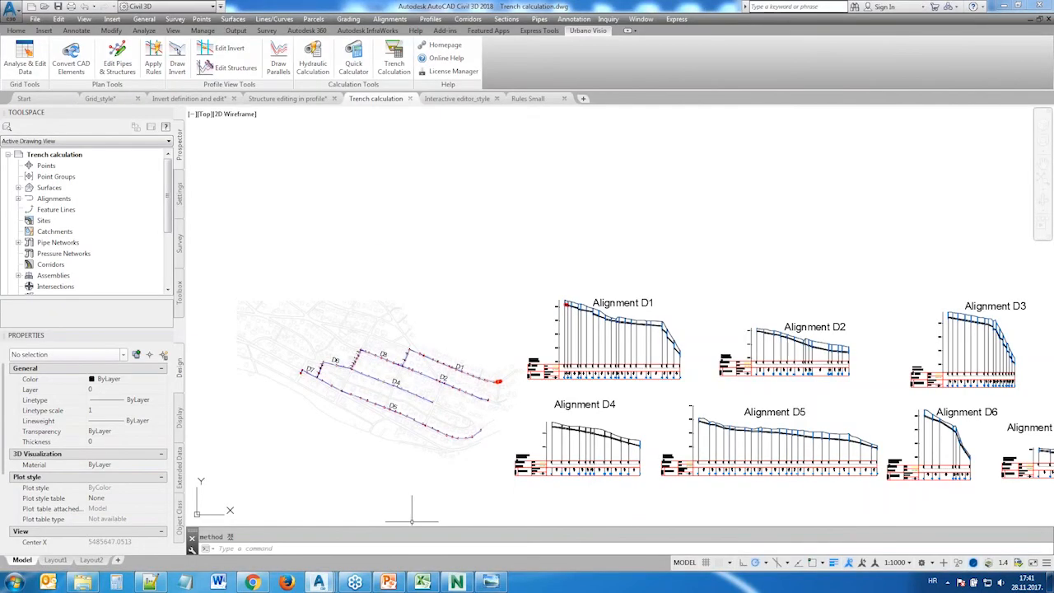
{"action": "middle_click_drag", "start_coordinate": [565, 282], "coordinate": [460, 197]}
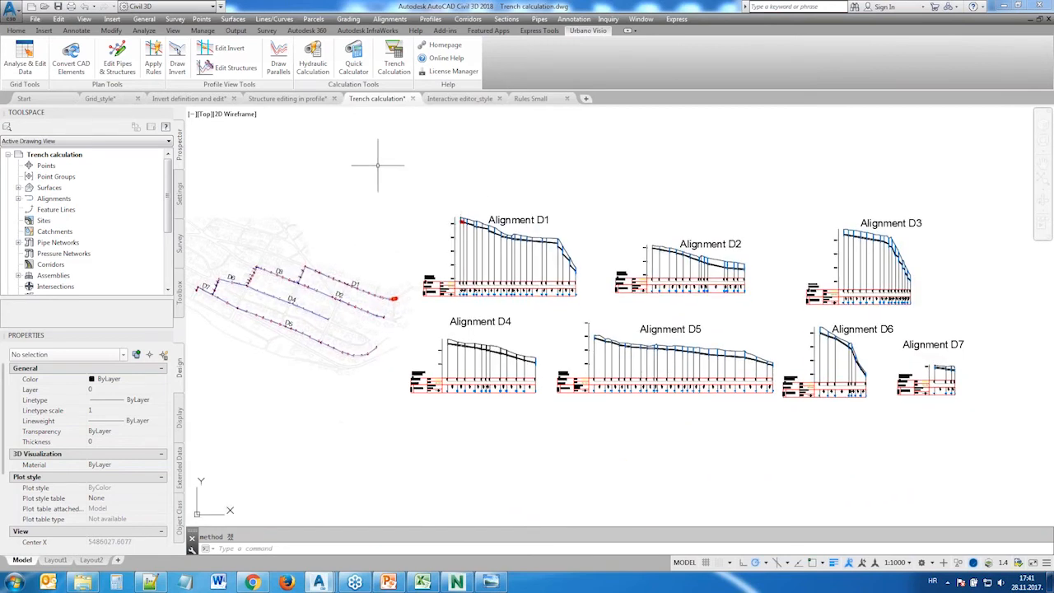
{"action": "left_click", "coordinate": [202, 32]}
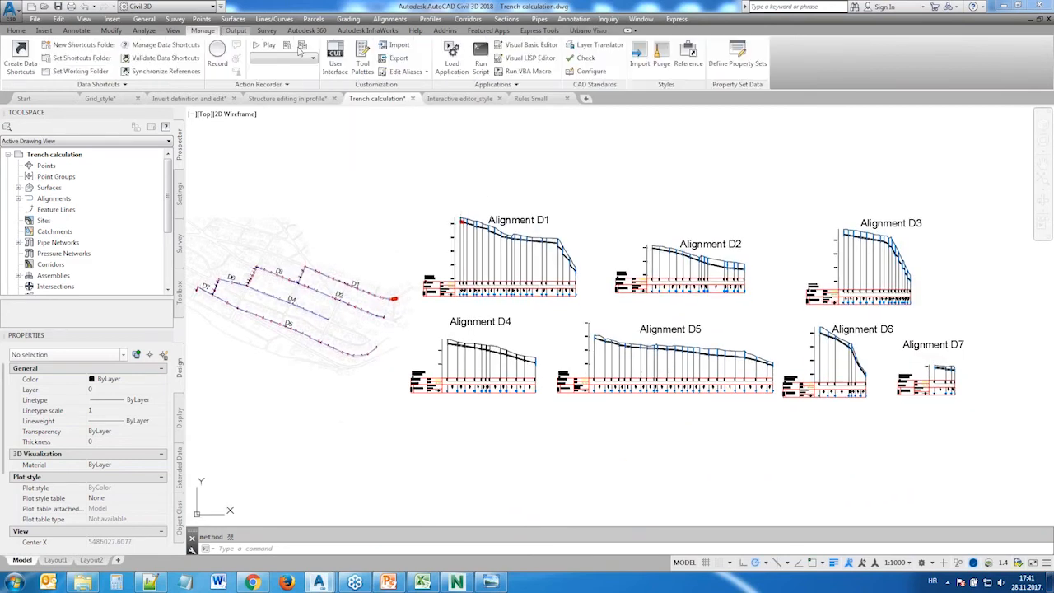
{"action": "left_click", "coordinate": [730, 63]}
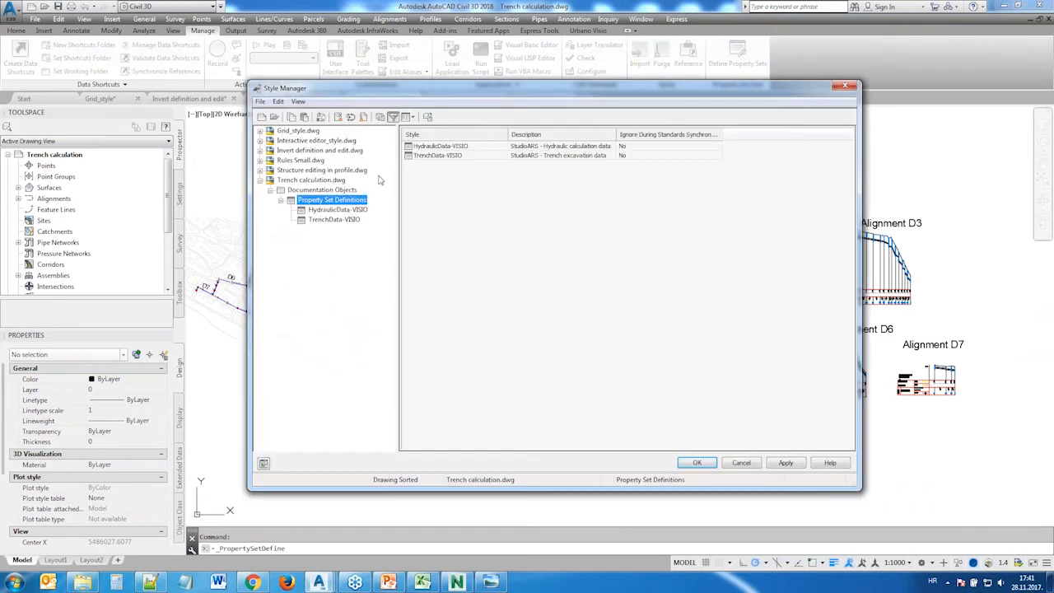
{"action": "left_click", "coordinate": [334, 220]}
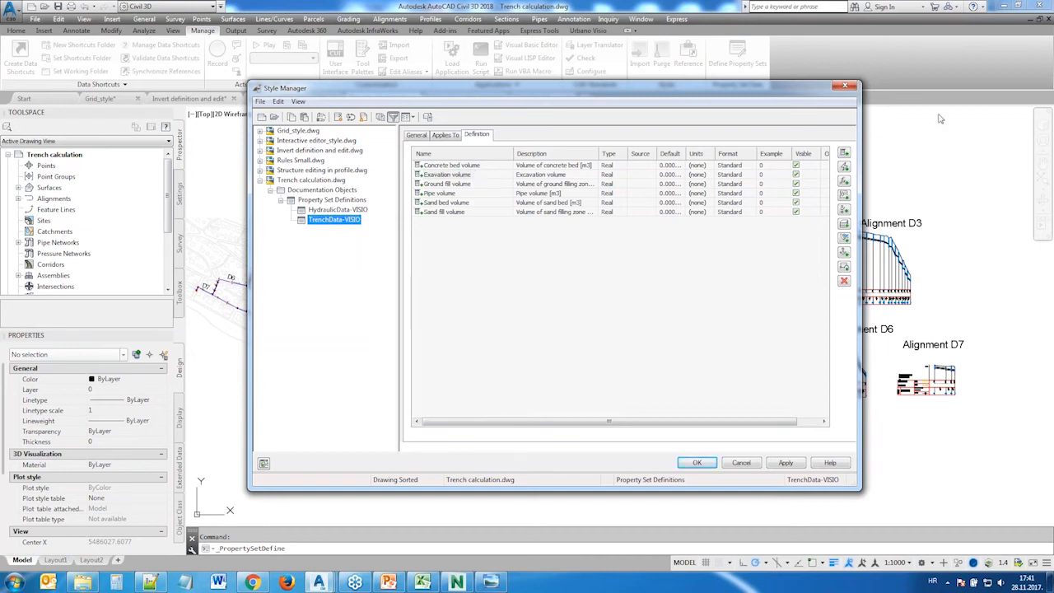
{"action": "left_click", "coordinate": [751, 464]}
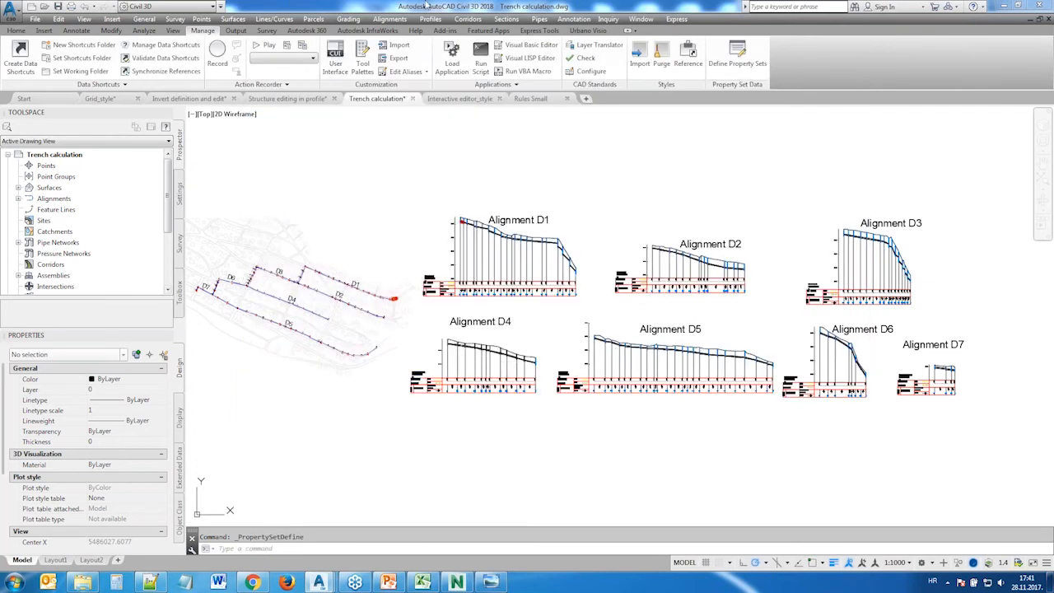
Open the Urbano Visio pipe data table for the Storm network and start the Trench Calculation
{"action": "left_click", "coordinate": [587, 31]}
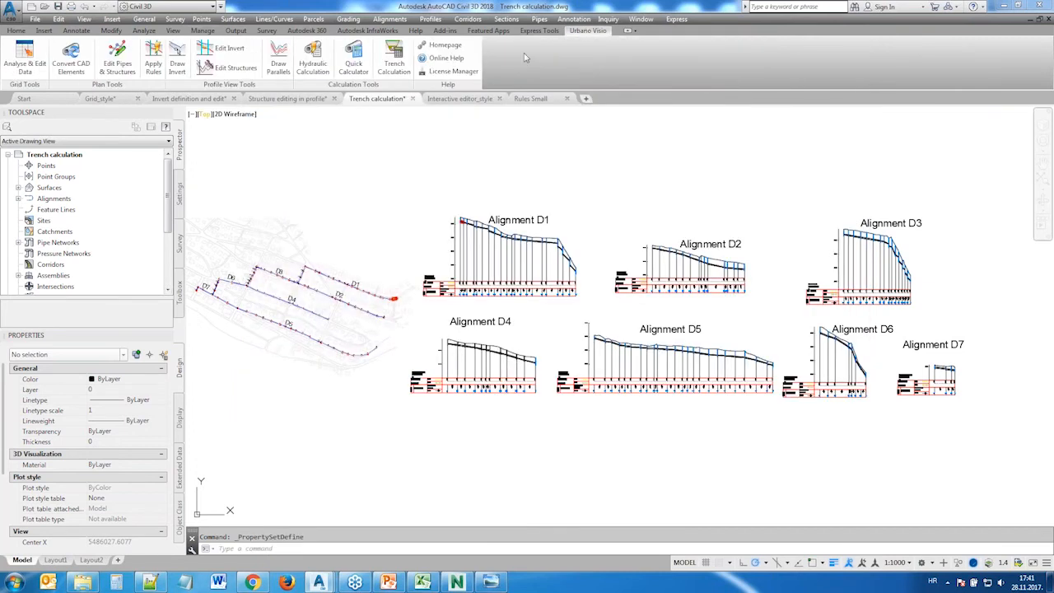
{"action": "left_click", "coordinate": [24, 62]}
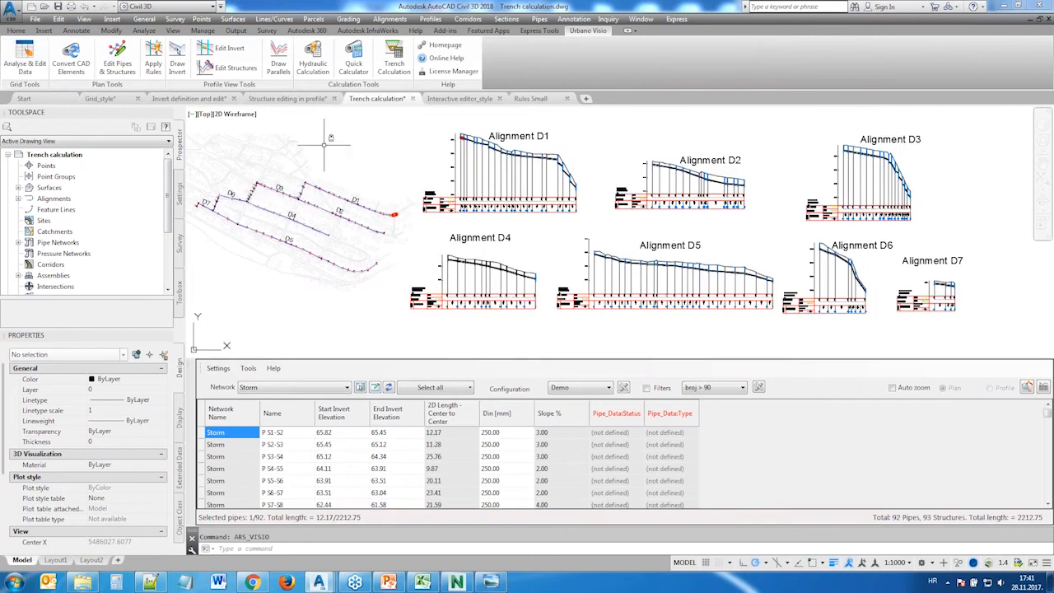
{"action": "left_click", "coordinate": [388, 59]}
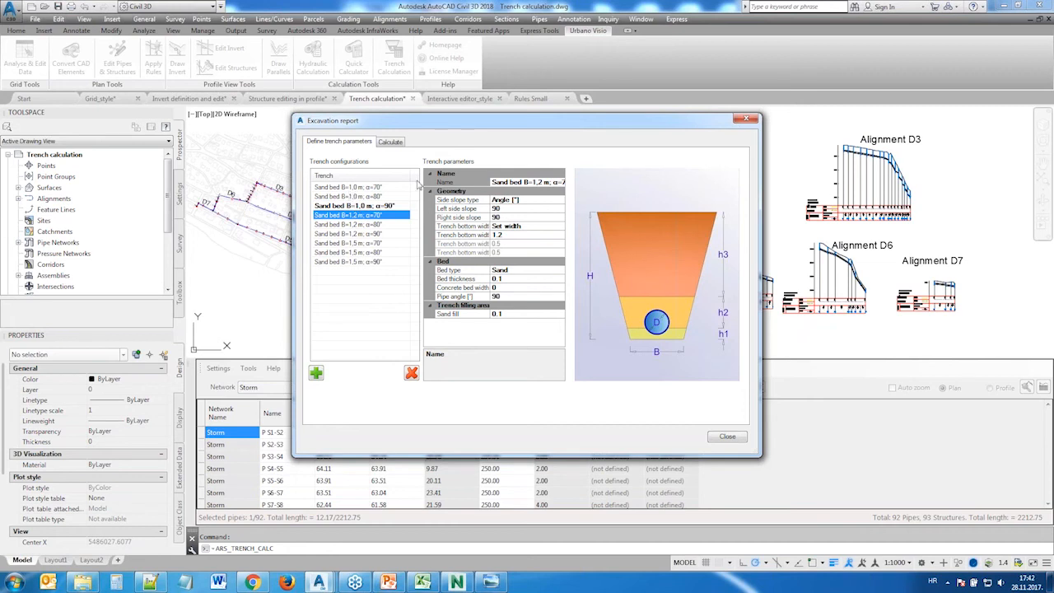
Add a new trench configuration and name it Demo
{"action": "left_click", "coordinate": [316, 373]}
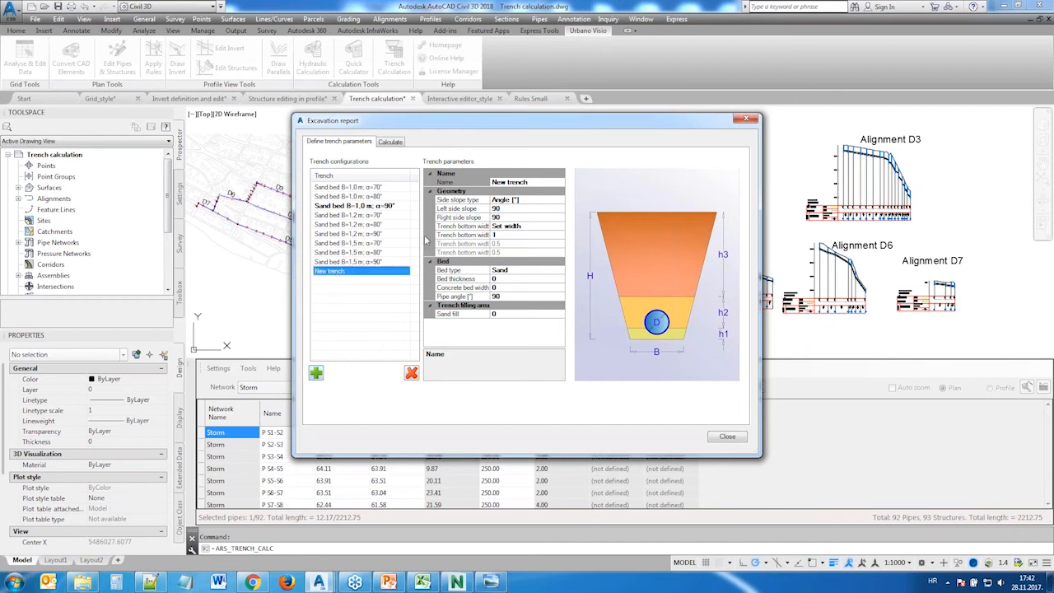
{"action": "left_click", "coordinate": [537, 182]}
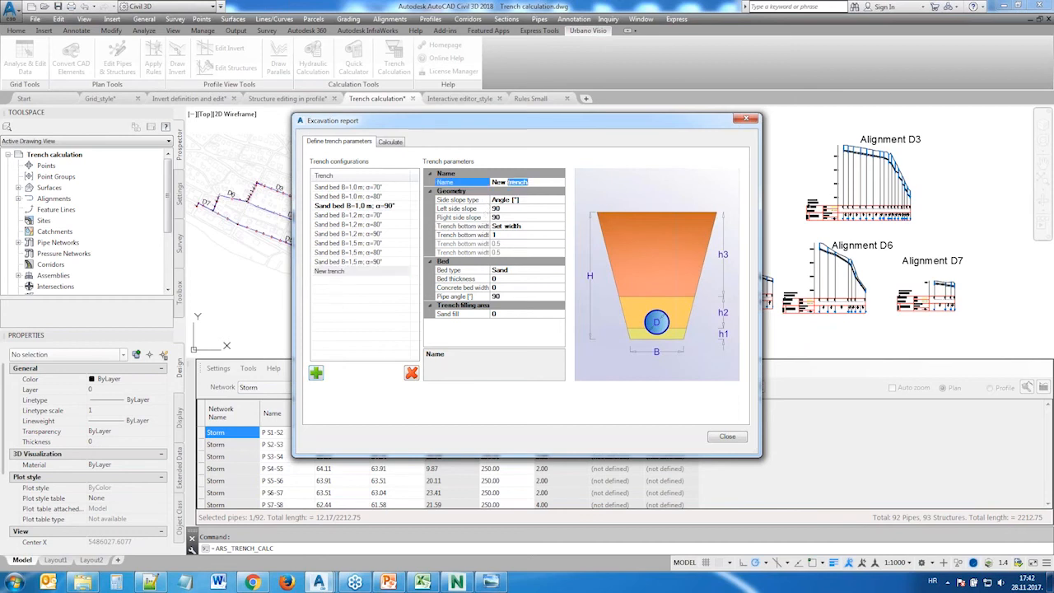
{"action": "type", "text": "Demo"}
Set the Demo trench's side slope type to Ratio (1:n) with left and right side slopes of 2
{"action": "left_click", "coordinate": [533, 201]}
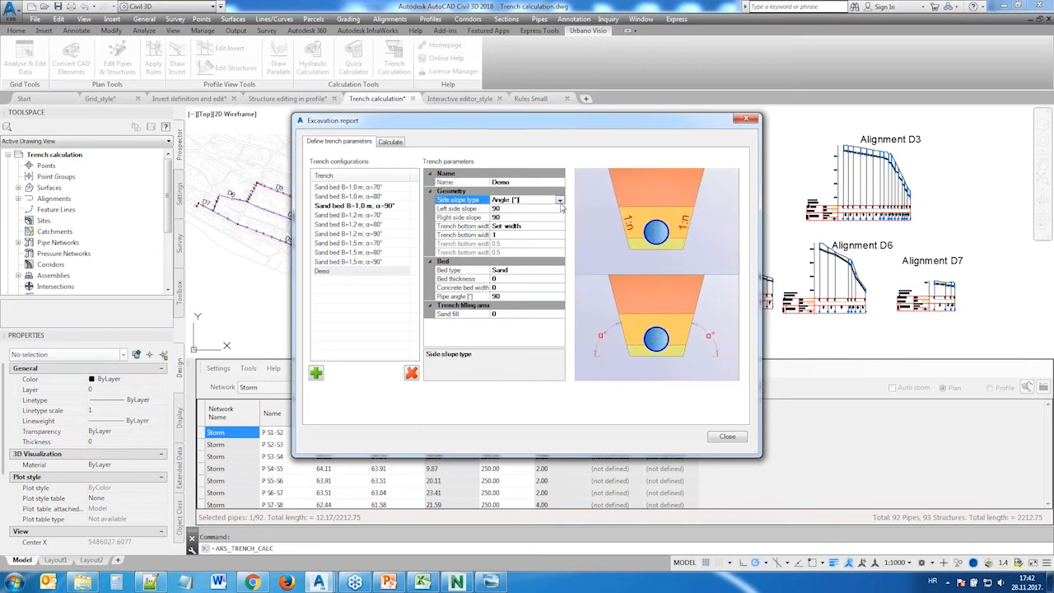
{"action": "left_click", "coordinate": [559, 201]}
{"action": "left_click", "coordinate": [516, 218]}
{"action": "left_click", "coordinate": [465, 209]}
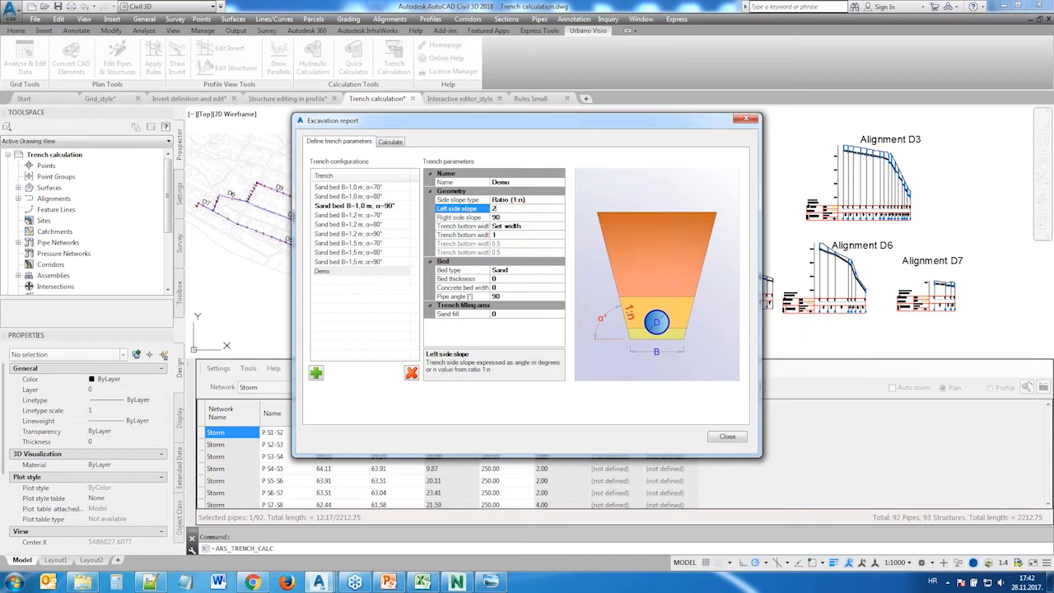
{"action": "left_click", "coordinate": [475, 217]}
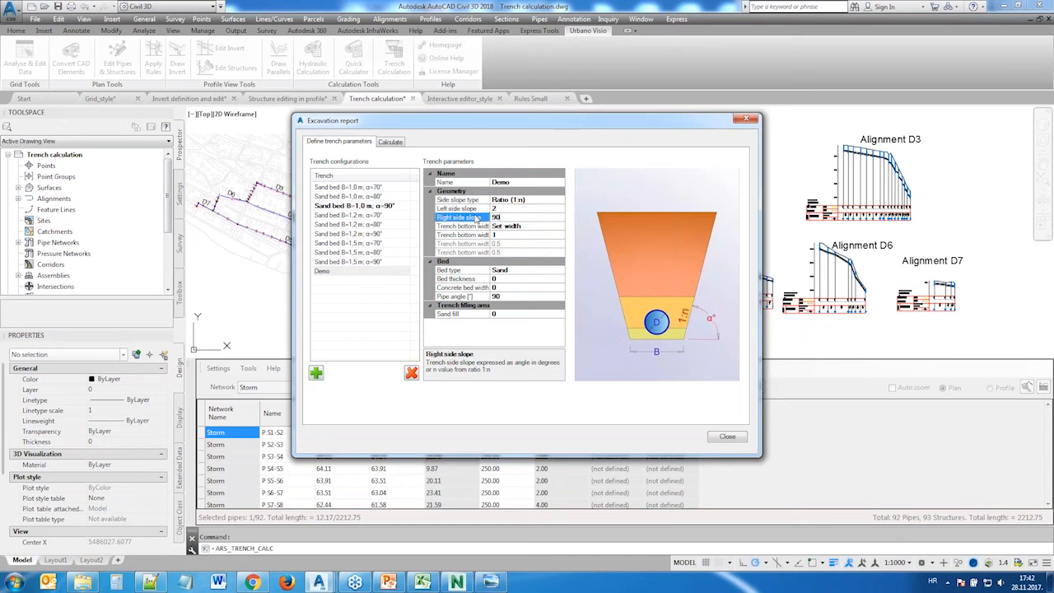
{"action": "type", "text": "2"}
Set the Demo trench's bottom width method to Calculate trench width
{"action": "left_click", "coordinate": [525, 226]}
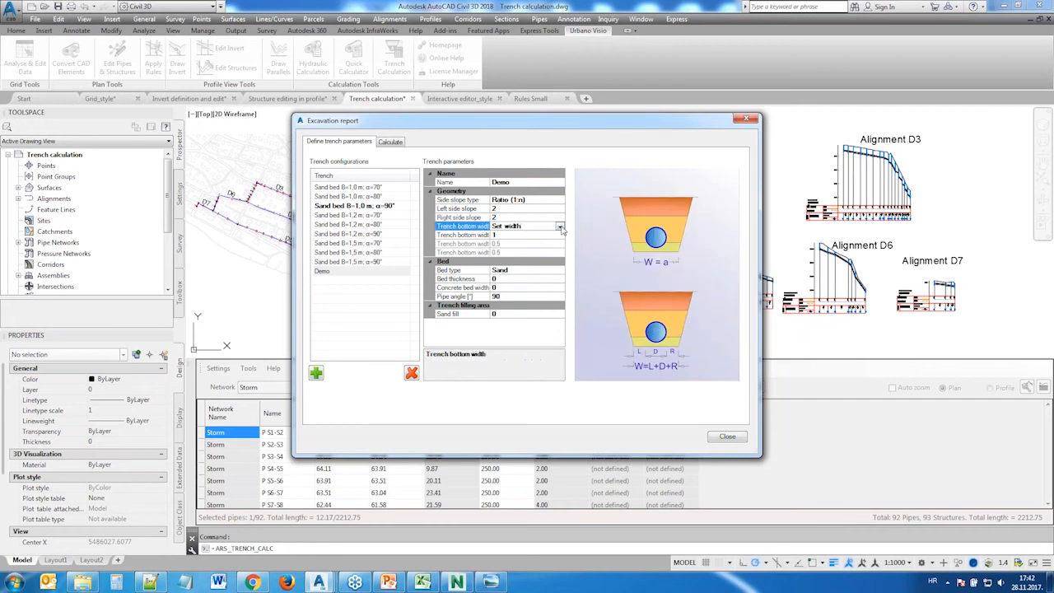
{"action": "left_click", "coordinate": [559, 227]}
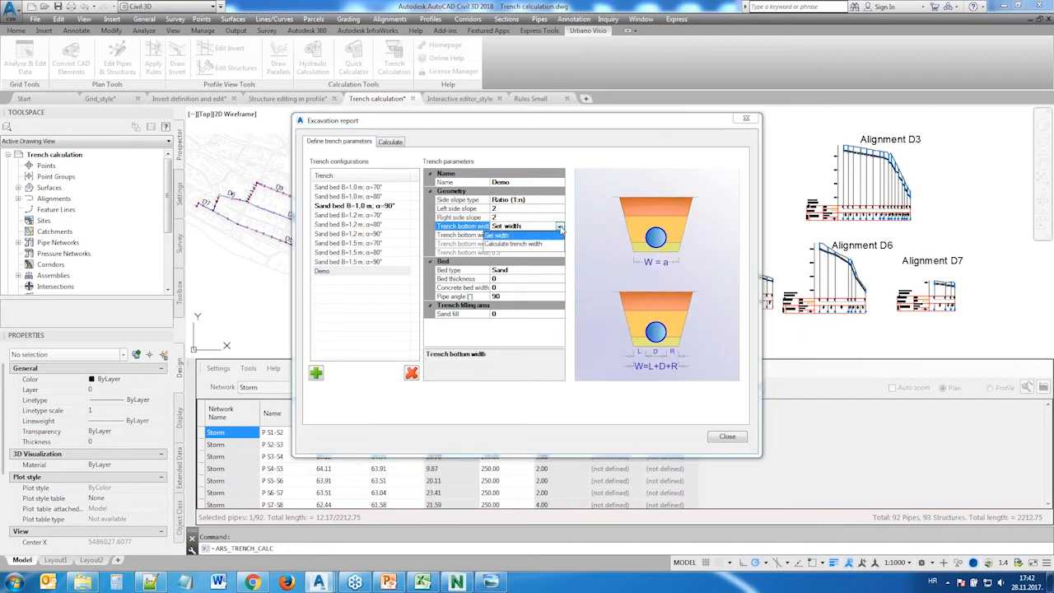
{"action": "left_click", "coordinate": [537, 244]}
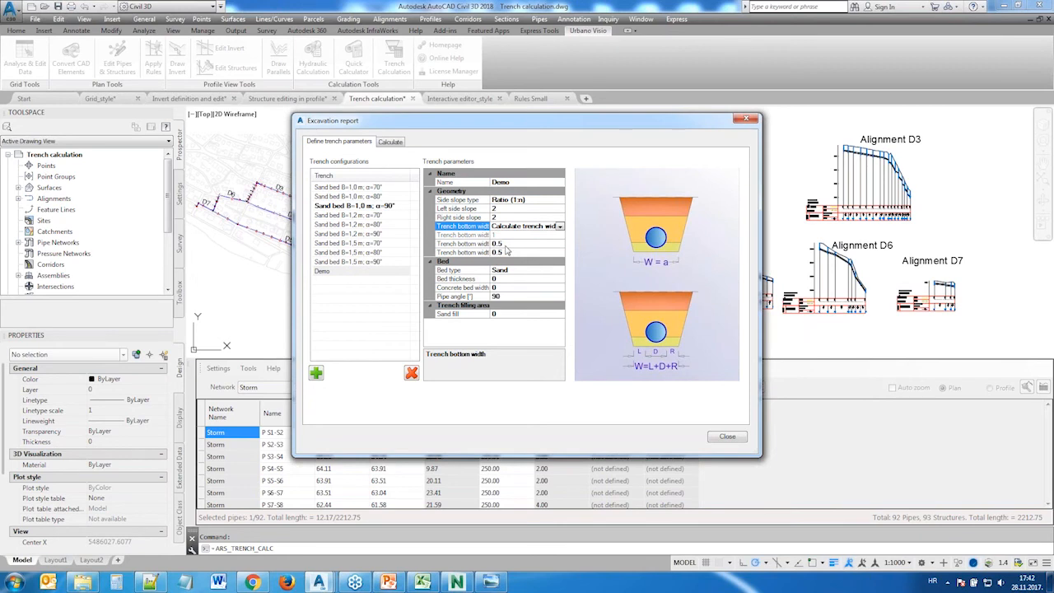
Set the Demo trench's bed type to Sand with a bed thickness of 0.1
{"action": "left_click_drag", "start_coordinate": [492, 235], "coordinate": [504, 233]}
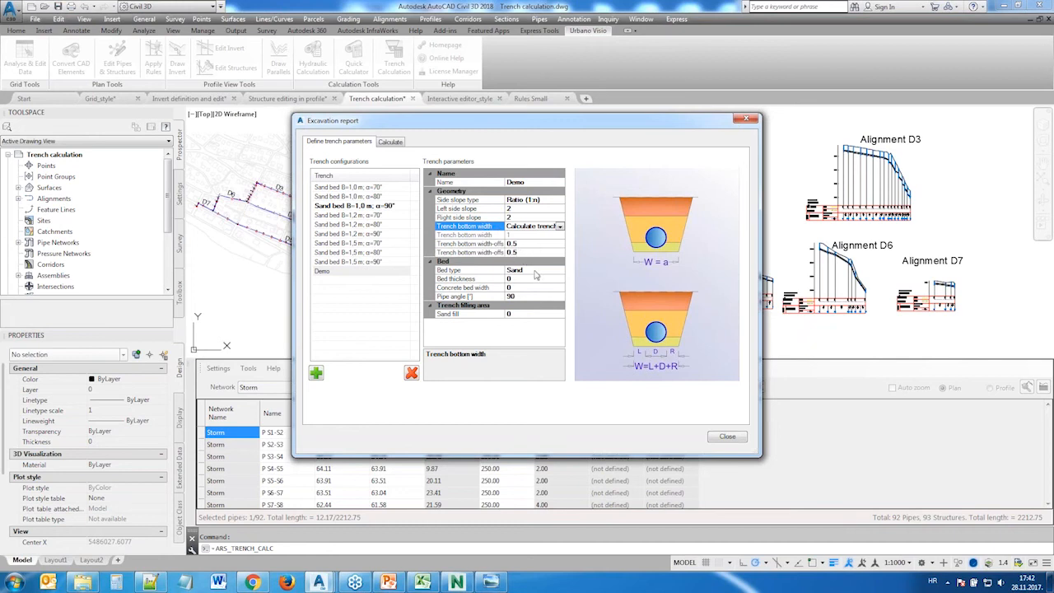
{"action": "left_click", "coordinate": [528, 272]}
{"action": "left_click", "coordinate": [559, 272]}
{"action": "left_click", "coordinate": [517, 294]}
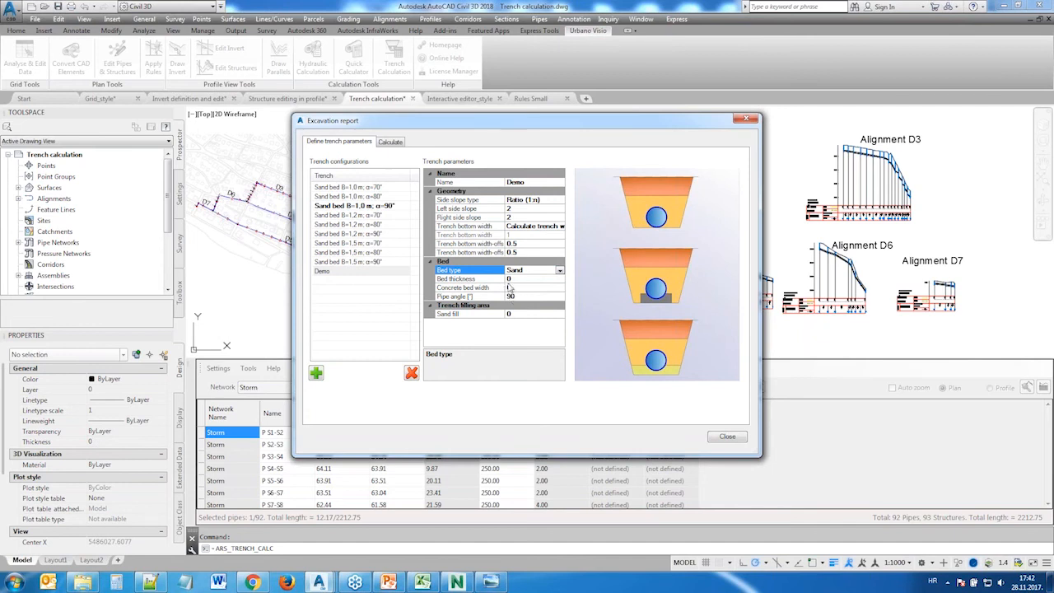
{"action": "left_click", "coordinate": [525, 279]}
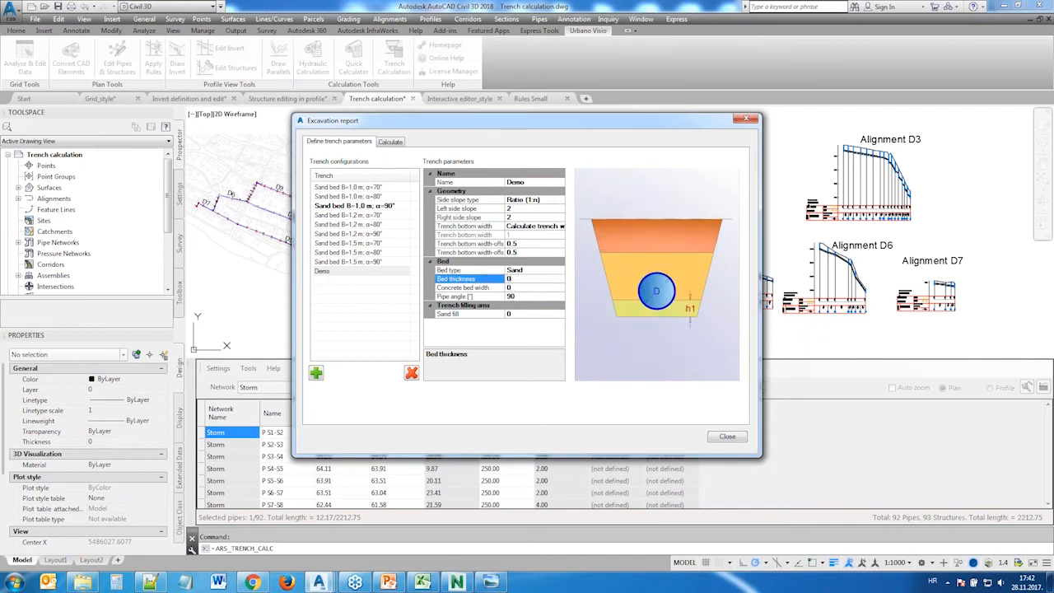
{"action": "left_click", "coordinate": [522, 288]}
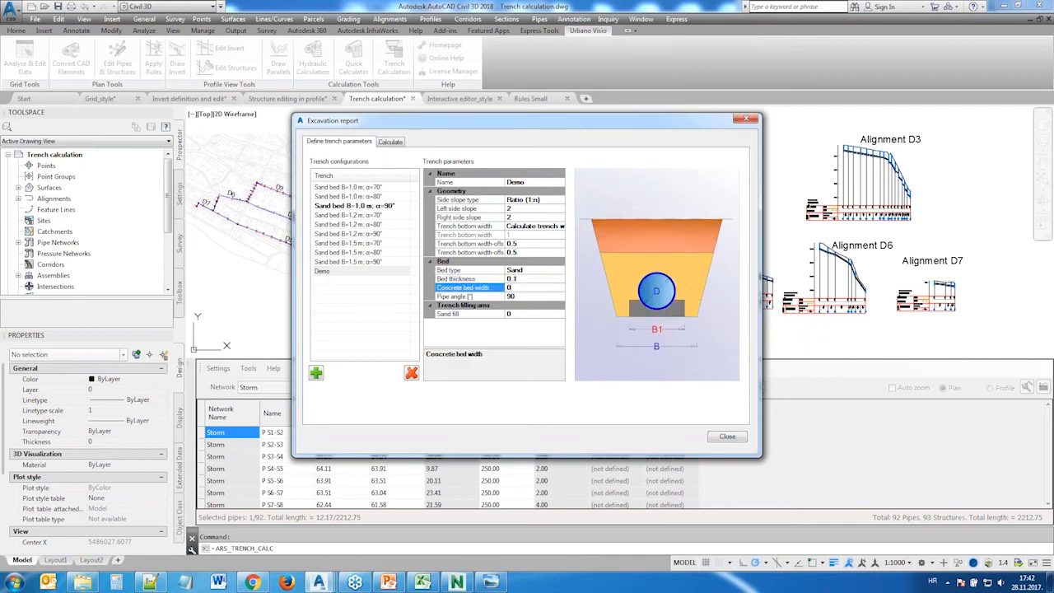
{"action": "left_click", "coordinate": [524, 280]}
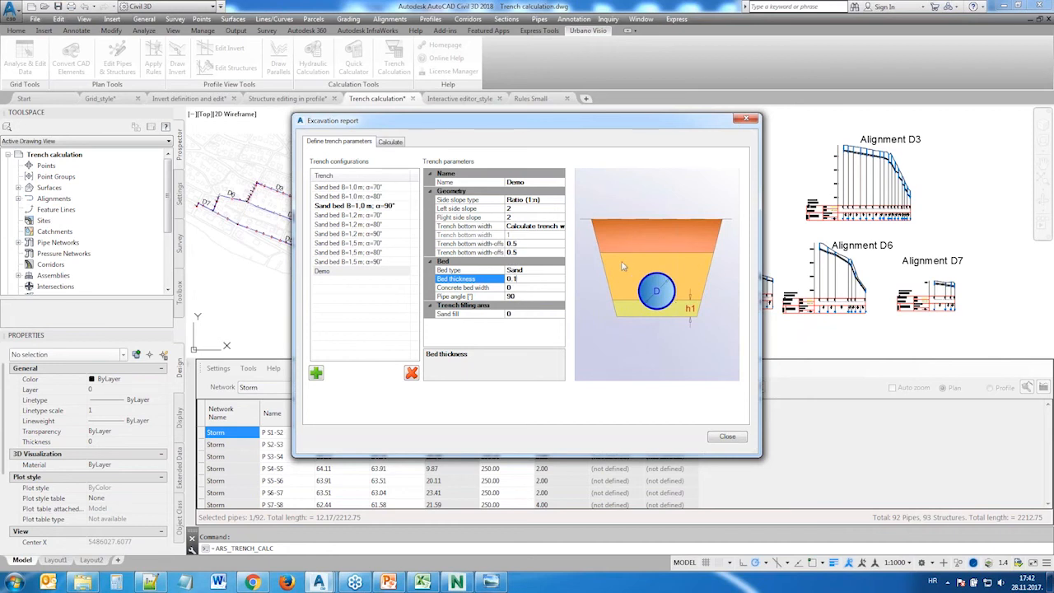
Set up the Storm excavation calculation with surface nv, the Demo trench and the MS Excel report format, leaving out the concrete bed volume
{"action": "left_click", "coordinate": [391, 143]}
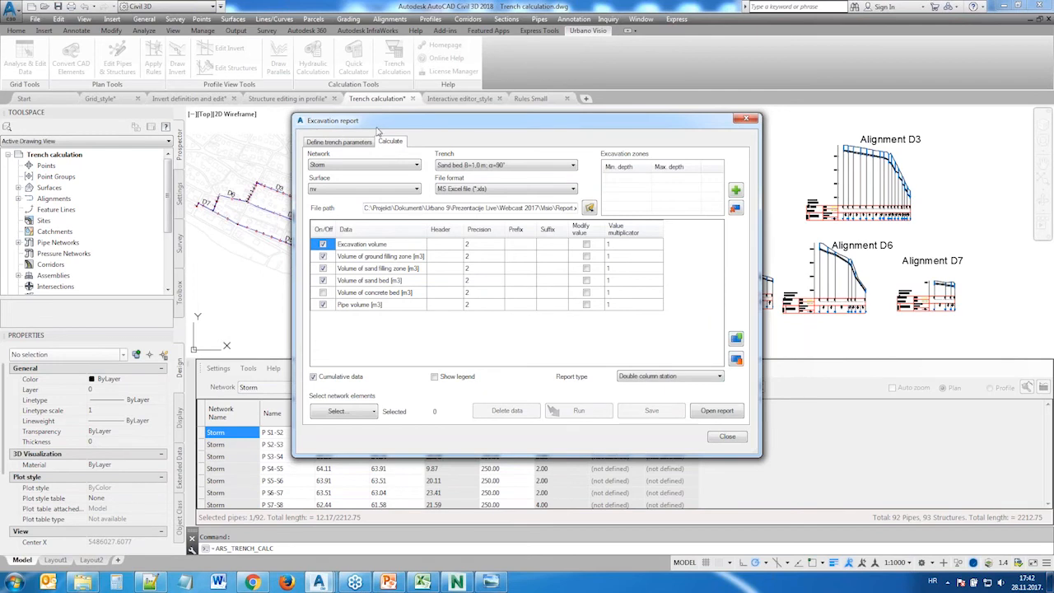
{"action": "left_click", "coordinate": [349, 190]}
{"action": "left_click", "coordinate": [349, 192]}
{"action": "left_click", "coordinate": [490, 168]}
{"action": "left_click", "coordinate": [452, 242]}
{"action": "left_click", "coordinate": [506, 190]}
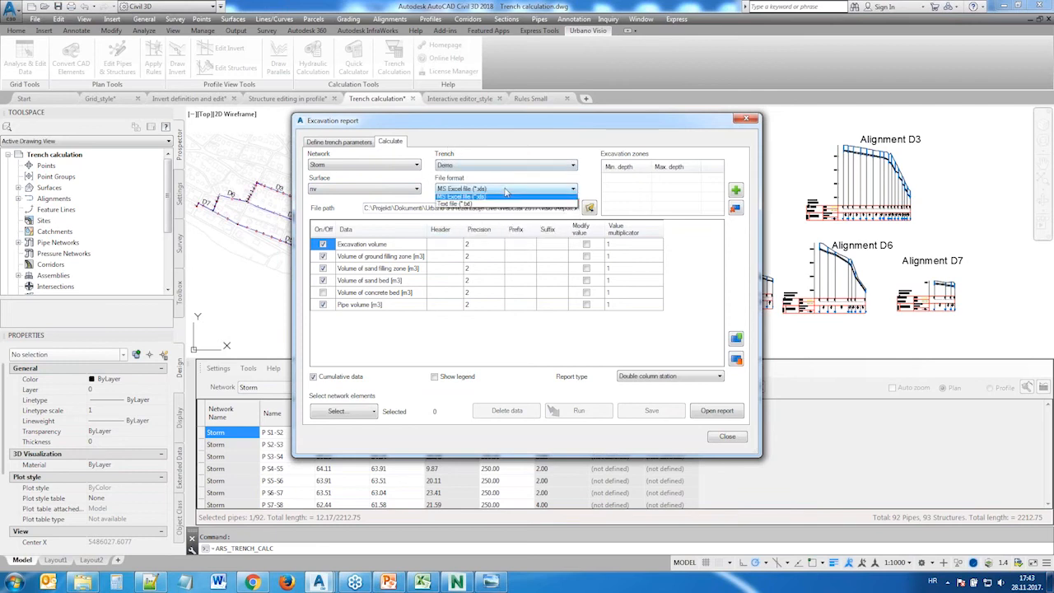
{"action": "left_click", "coordinate": [506, 190]}
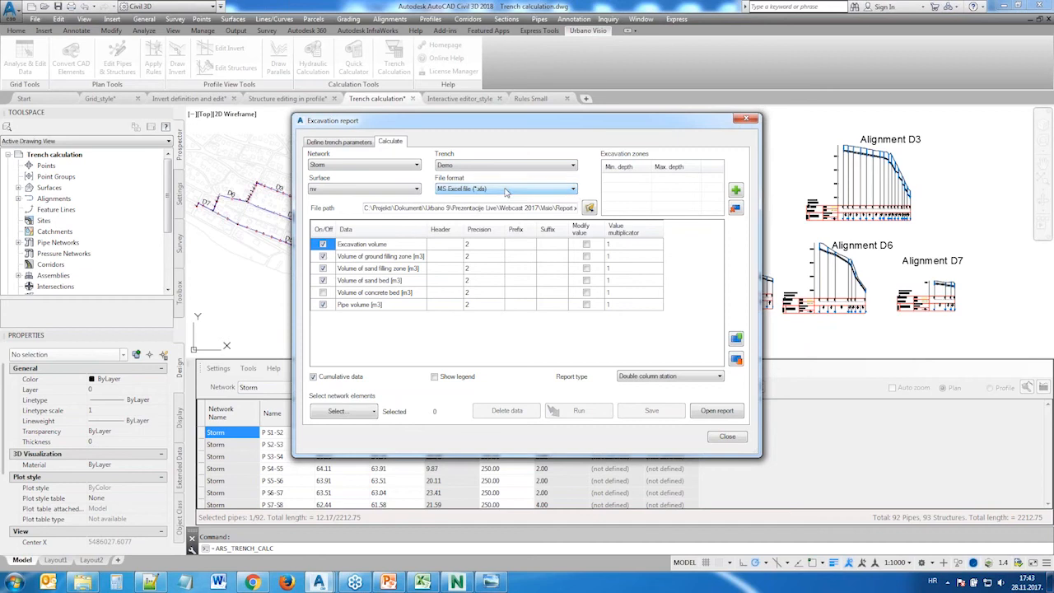
{"action": "left_click", "coordinate": [323, 292]}
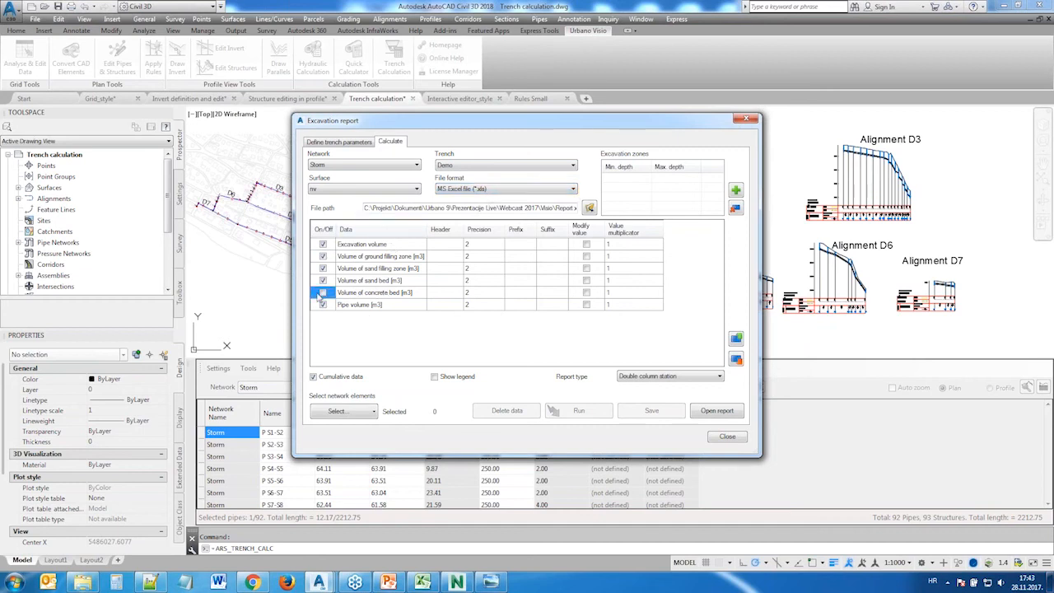
{"action": "left_click", "coordinate": [323, 292]}
Run the excavation calculation for all Storm network elements and save the report
{"action": "left_click", "coordinate": [375, 412]}
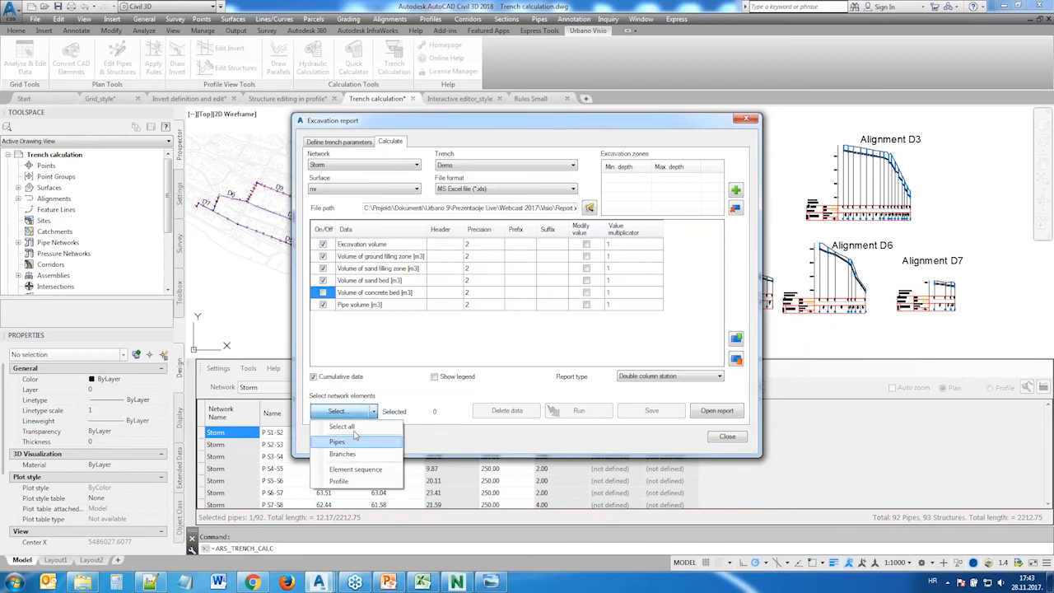
{"action": "left_click", "coordinate": [343, 426]}
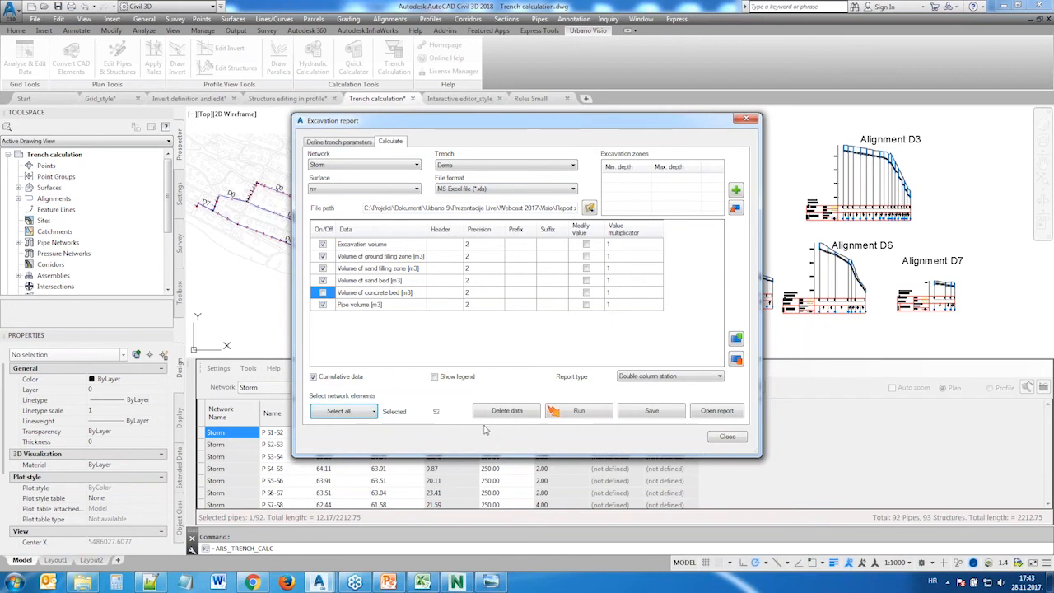
{"action": "left_click", "coordinate": [568, 412]}
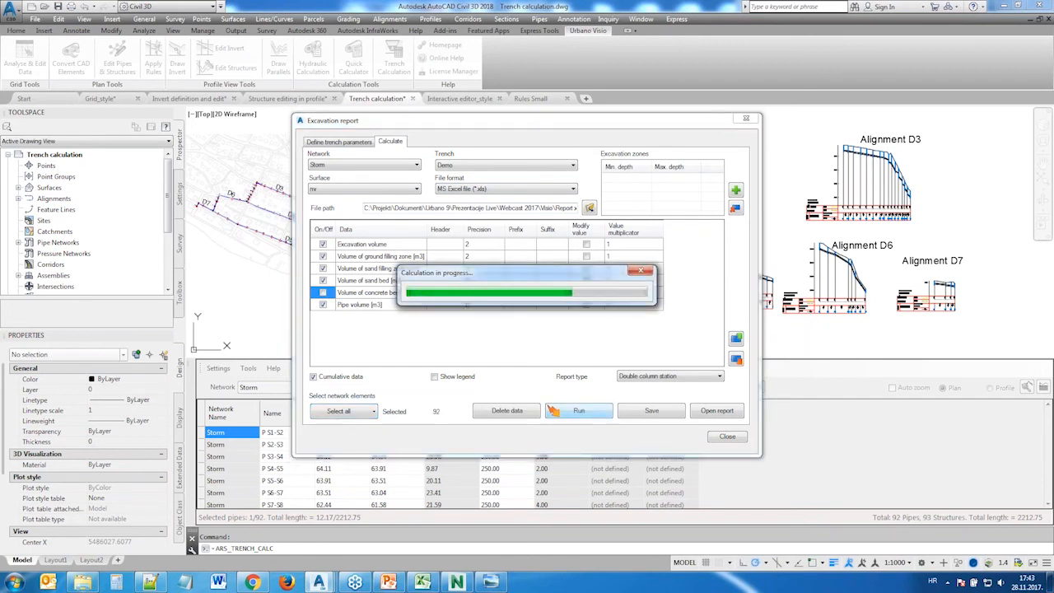
{"action": "left_click", "coordinate": [652, 414]}
{"action": "left_click", "coordinate": [534, 314]}
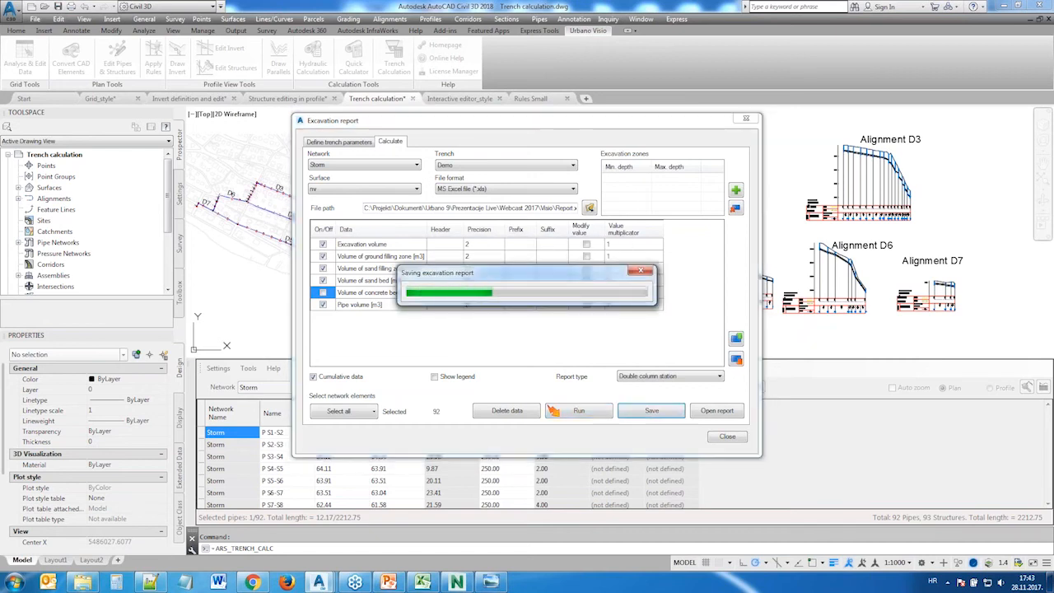
Open the saved excavation report in Excel and widen columns A to N to fit their contents
{"action": "left_click", "coordinate": [717, 412]}
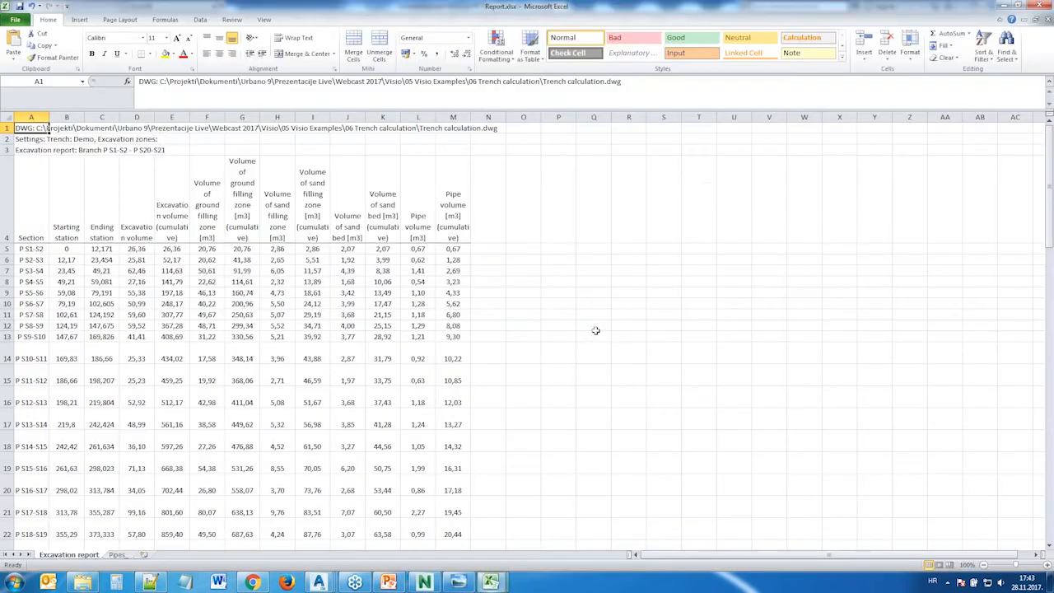
{"action": "left_click_drag", "start_coordinate": [31, 117], "coordinate": [541, 115]}
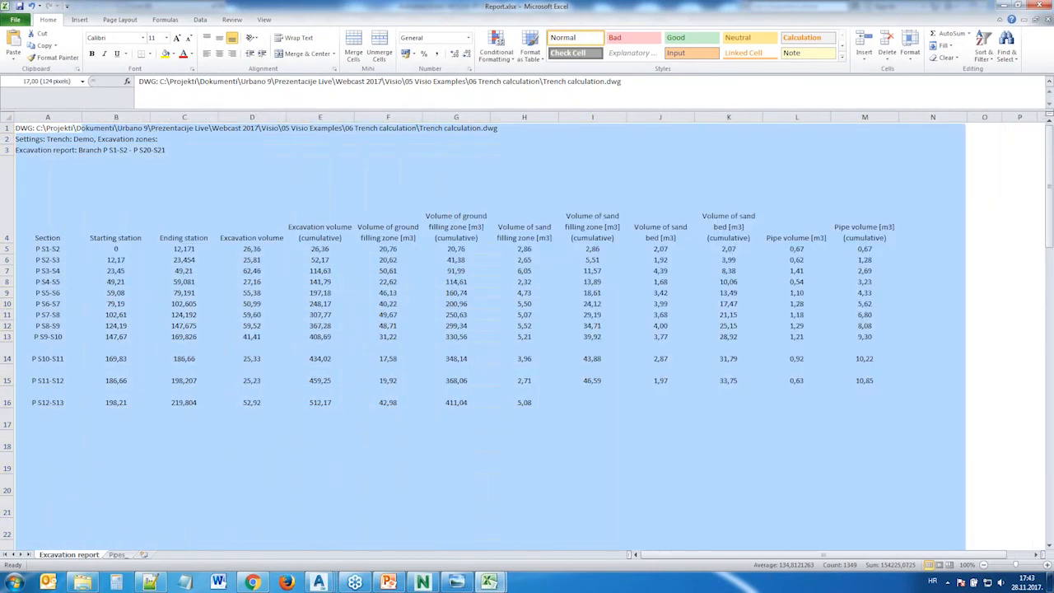
{"action": "left_click", "coordinate": [431, 259]}
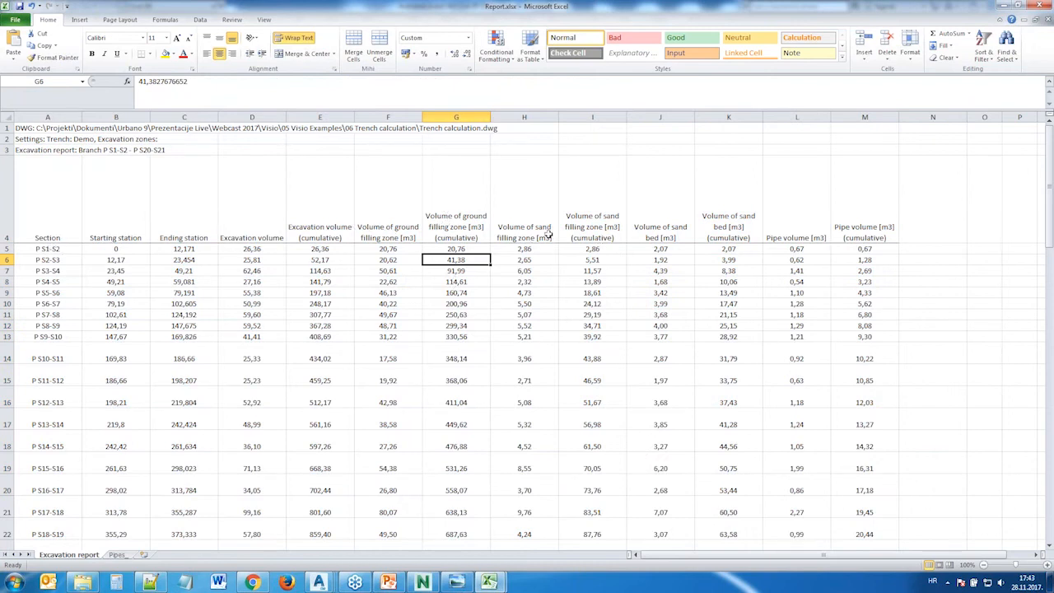
Examine the stations and volumes per pipe section, the branch sums and the overall totals in the excavation report
{"action": "left_click", "coordinate": [61, 249]}
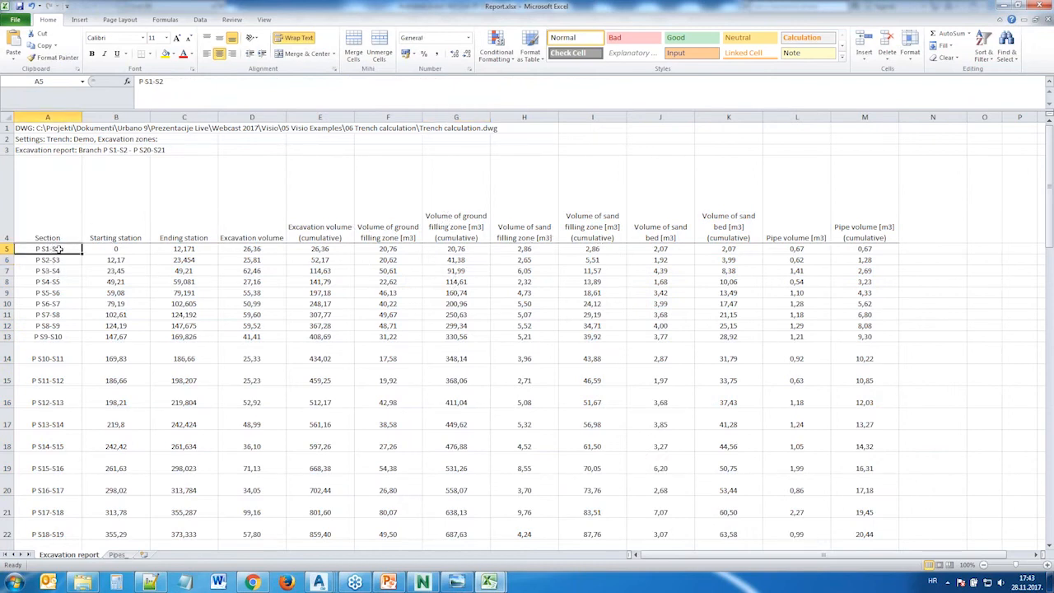
{"action": "left_click", "coordinate": [130, 249]}
{"action": "left_click", "coordinate": [181, 250]}
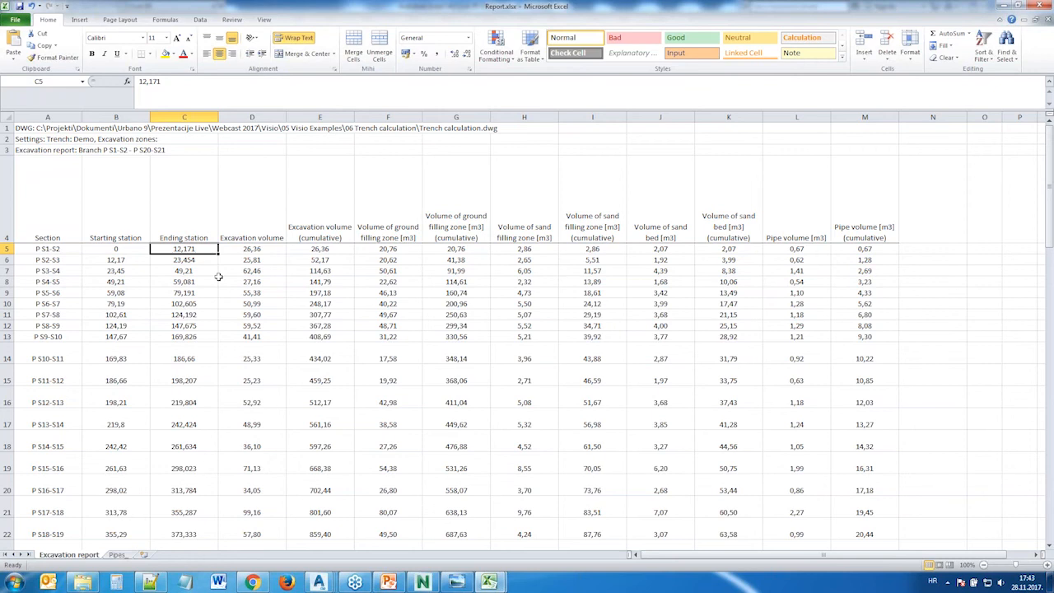
{"action": "left_click", "coordinate": [243, 250]}
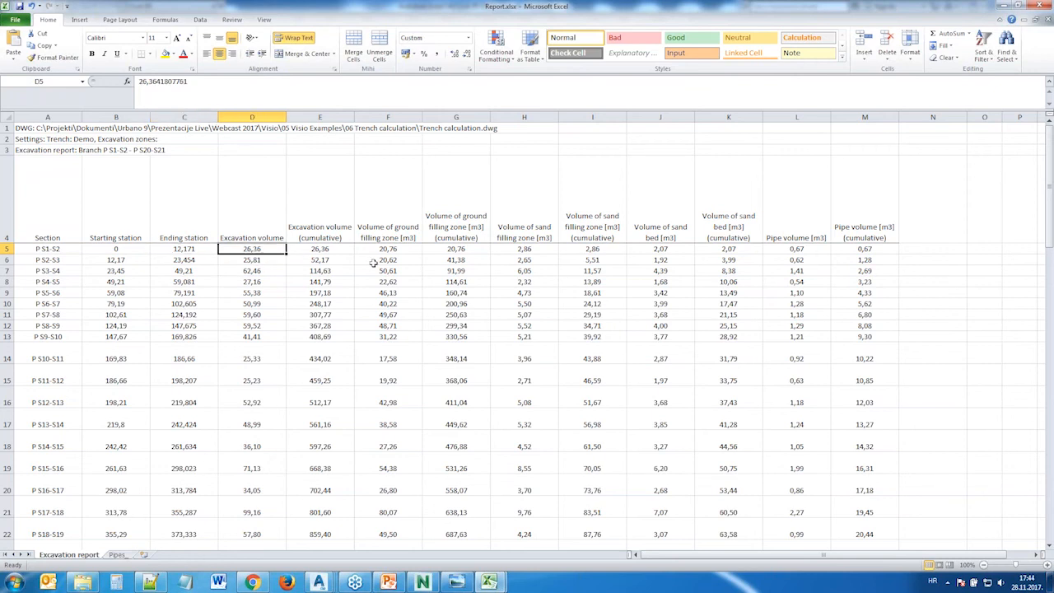
{"action": "left_click", "coordinate": [462, 251]}
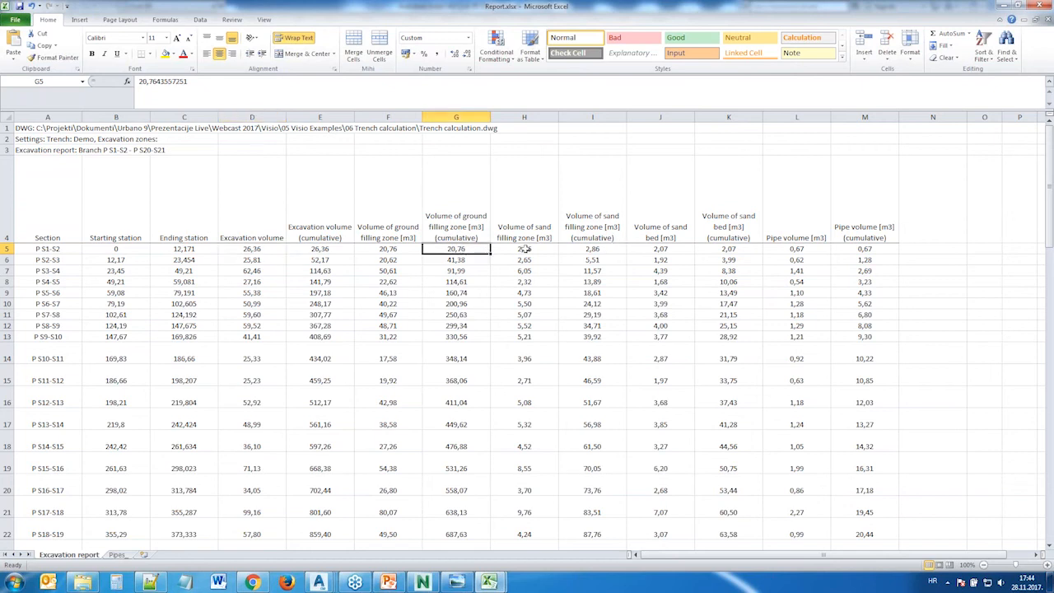
{"action": "scroll", "coordinate": [538, 248], "scroll_direction": "down", "scroll_amount": 1}
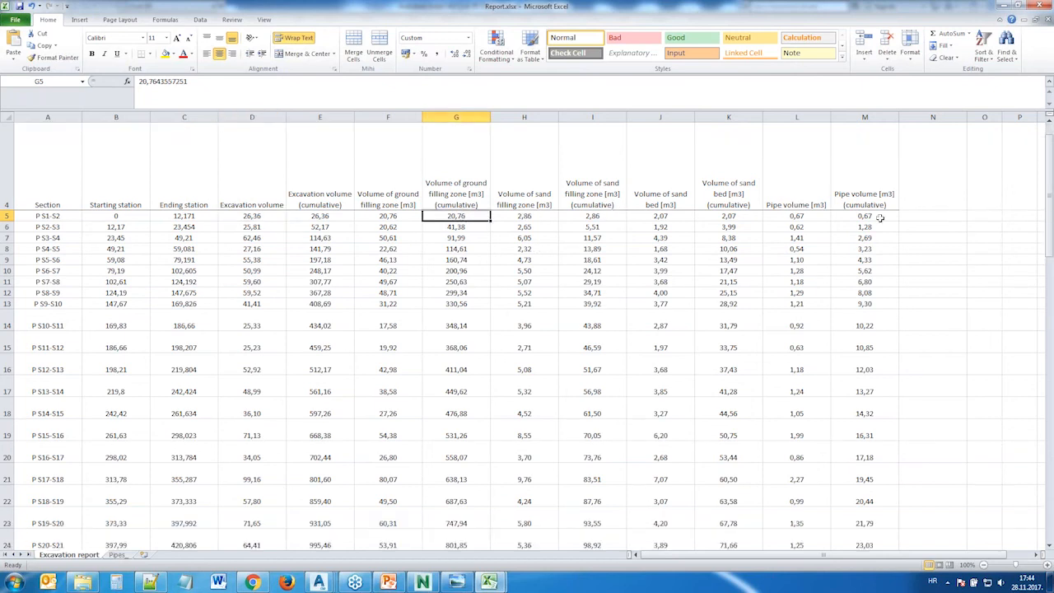
{"action": "left_click", "coordinate": [811, 215]}
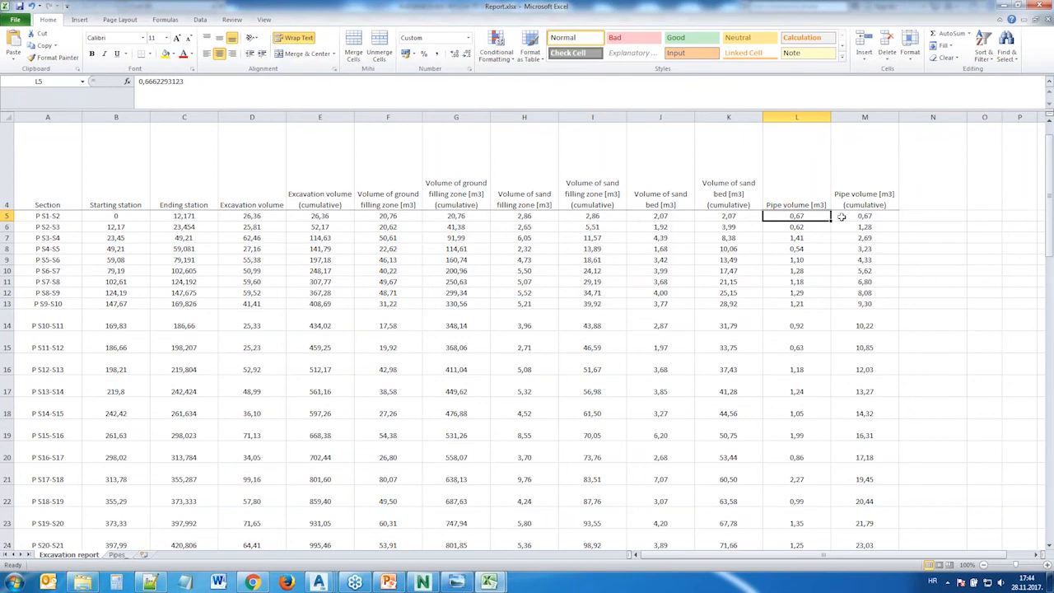
{"action": "scroll", "coordinate": [823, 216], "scroll_direction": "down", "scroll_amount": 7}
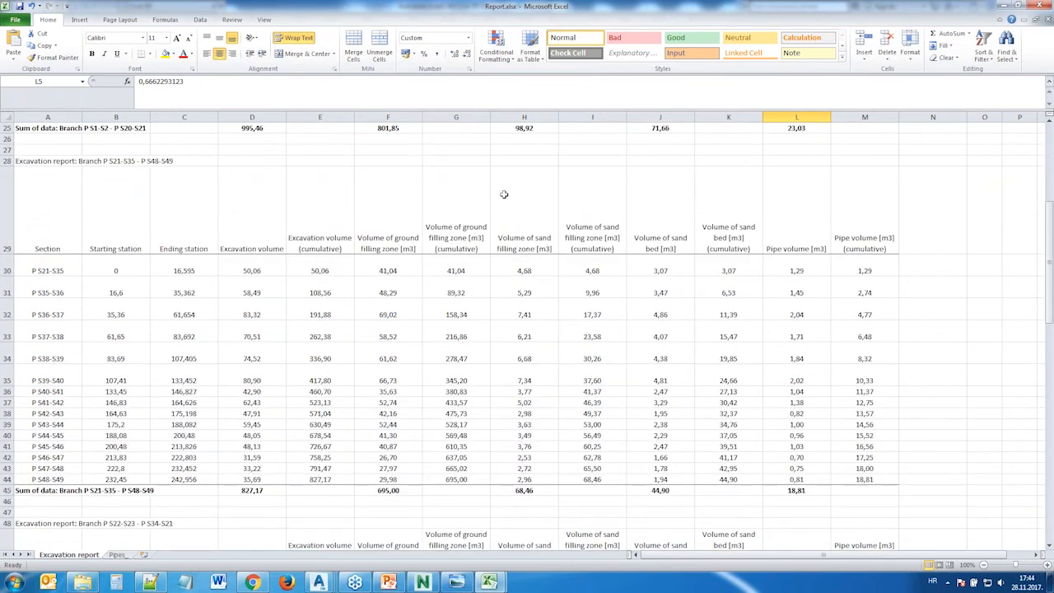
{"action": "scroll", "coordinate": [504, 194], "scroll_direction": "down", "scroll_amount": 11}
{"action": "scroll", "coordinate": [477, 194], "scroll_direction": "down", "scroll_amount": 20}
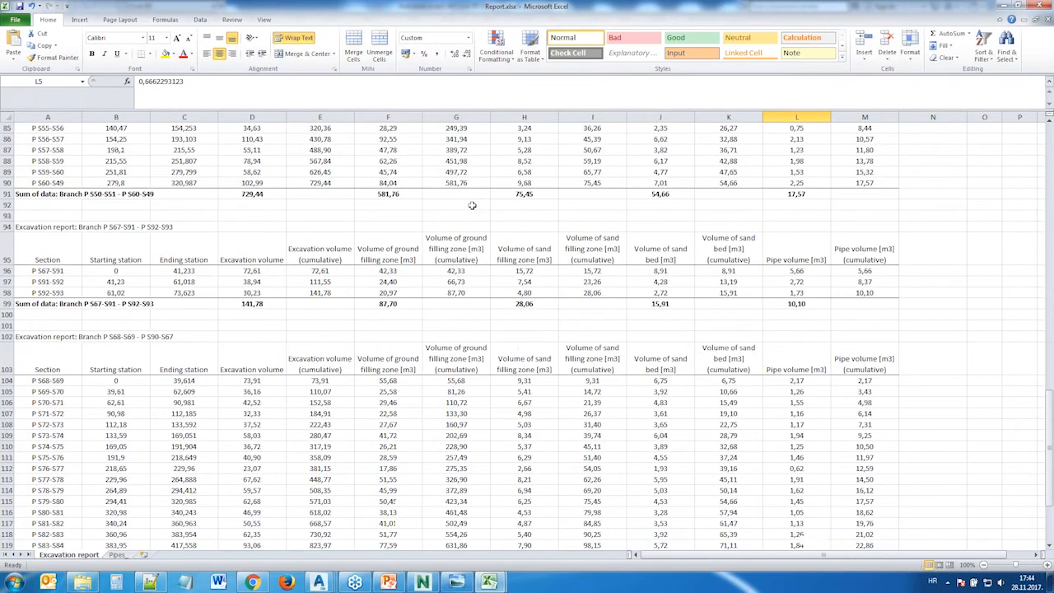
{"action": "left_click_drag", "start_coordinate": [50, 261], "coordinate": [346, 303]}
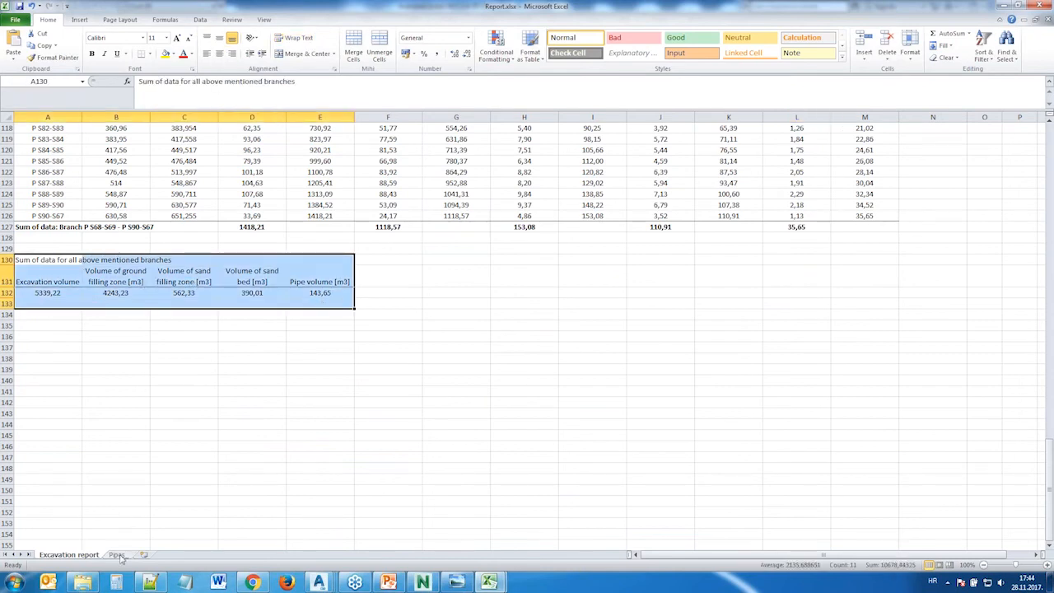
Widen columns A to C on the Pipes sheet to fit their contents and review the 3D lengths per pipe diameter
{"action": "left_click", "coordinate": [116, 554]}
{"action": "left_click_drag", "start_coordinate": [31, 117], "coordinate": [167, 117]}
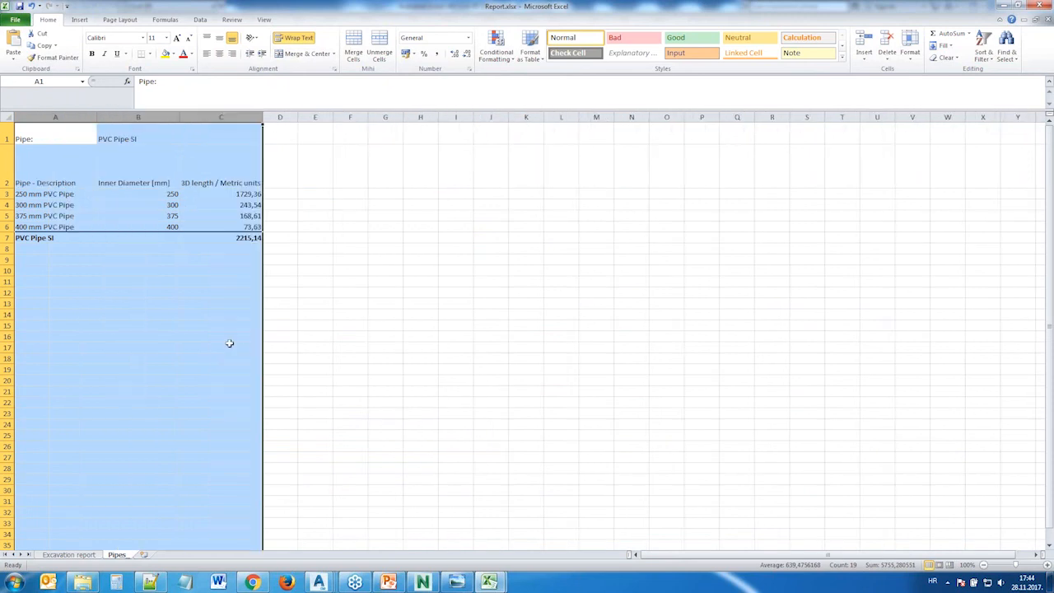
{"action": "left_click", "coordinate": [78, 200]}
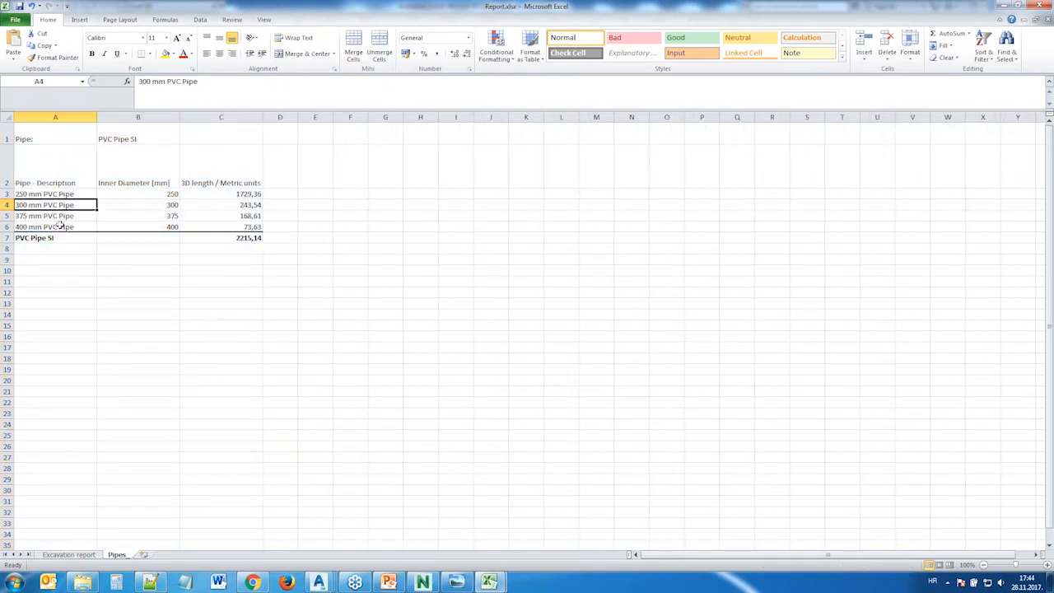
{"action": "left_click_drag", "start_coordinate": [229, 194], "coordinate": [234, 226]}
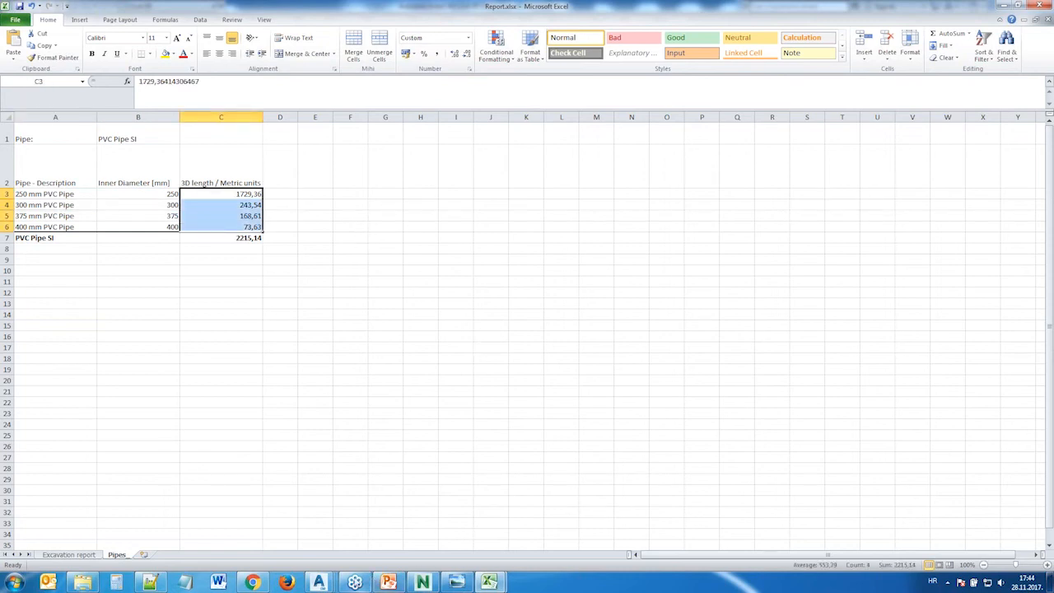
Switch back to the Trench calculation drawing in Civil 3D and close the Excavation report dialog
{"action": "left_click", "coordinate": [323, 586]}
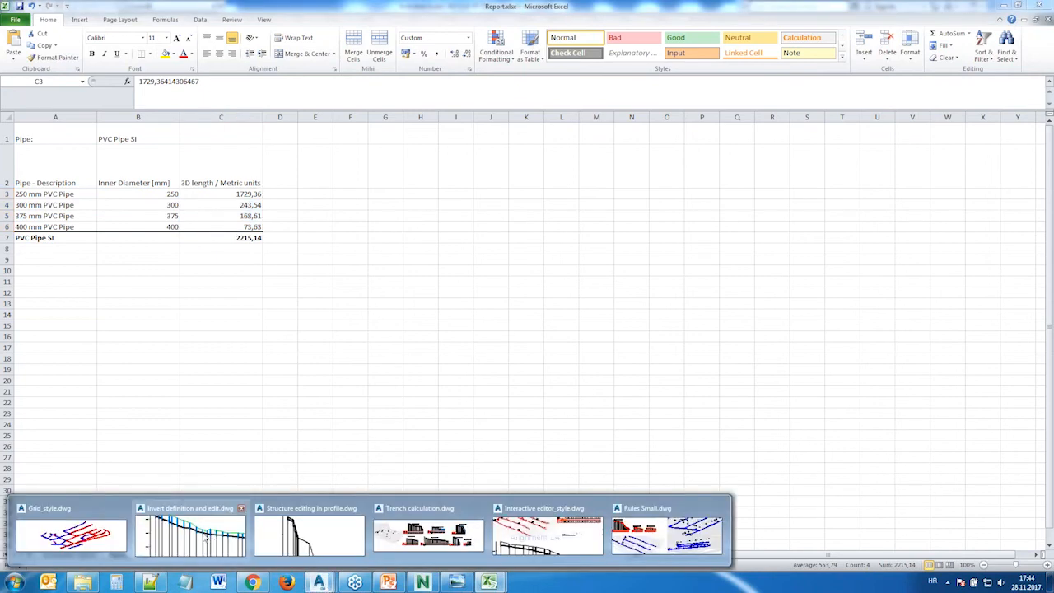
{"action": "left_click", "coordinate": [423, 543]}
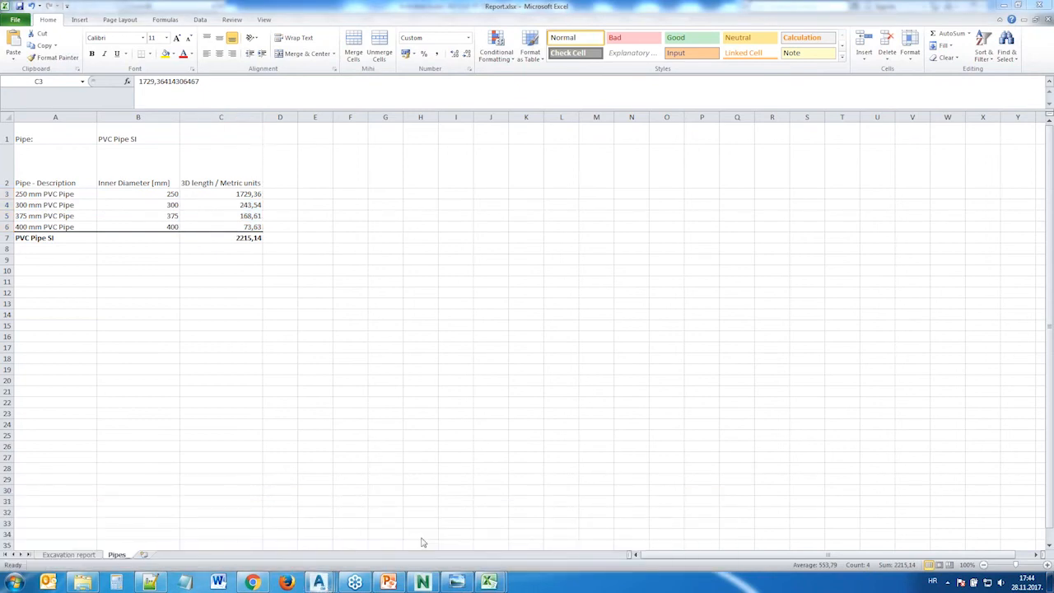
{"action": "mouse_move", "coordinate": [323, 583]}
{"action": "left_click", "coordinate": [416, 533]}
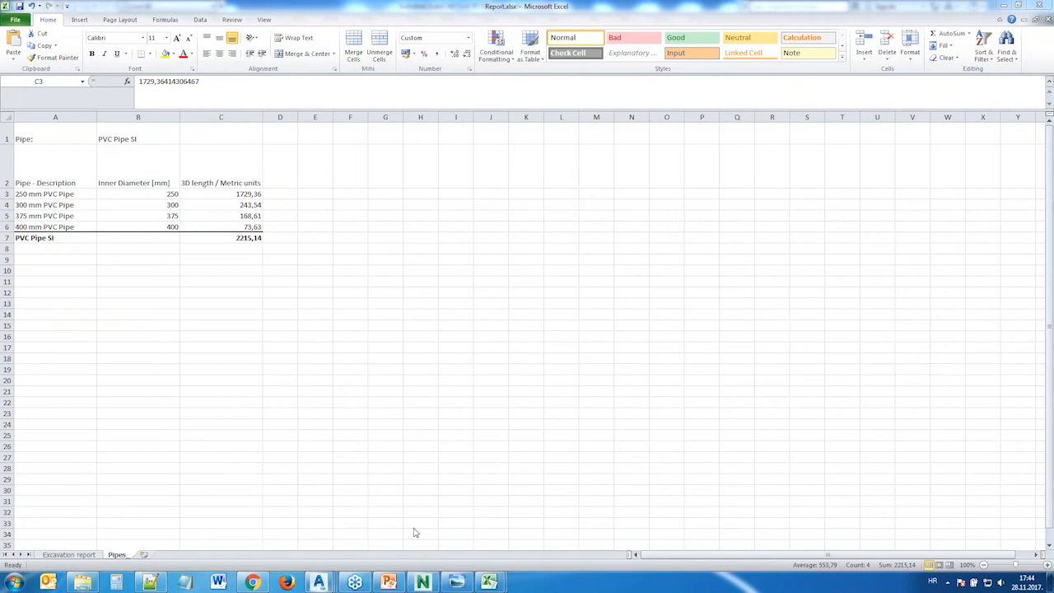
{"action": "left_click", "coordinate": [1004, 6]}
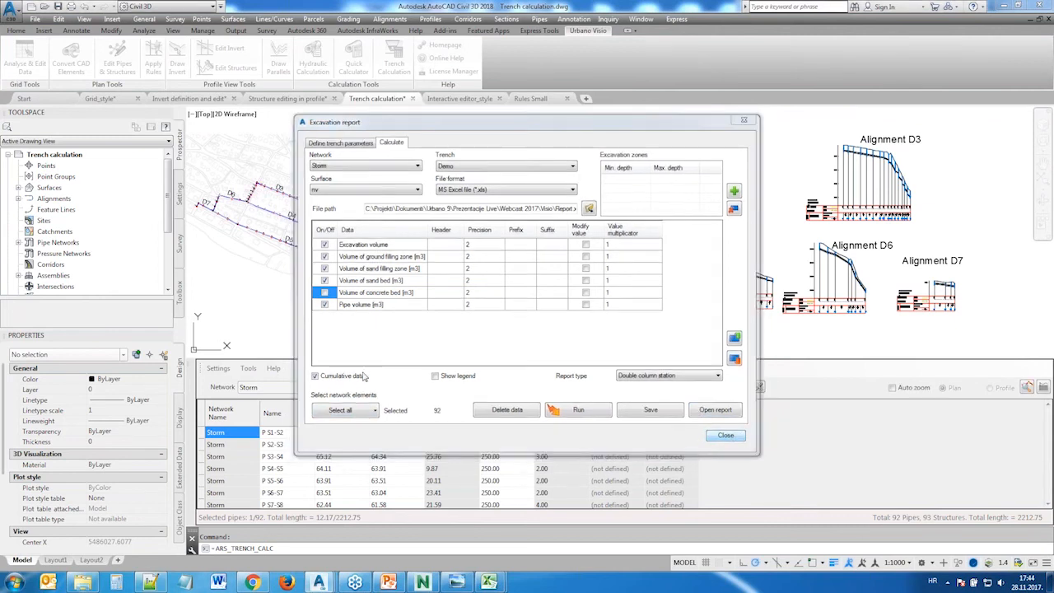
Switch the pipe data table to the 5 Excavations configuration and review the calculated volumes for each pipe
{"action": "left_click", "coordinate": [559, 408]}
{"action": "left_click", "coordinate": [603, 389]}
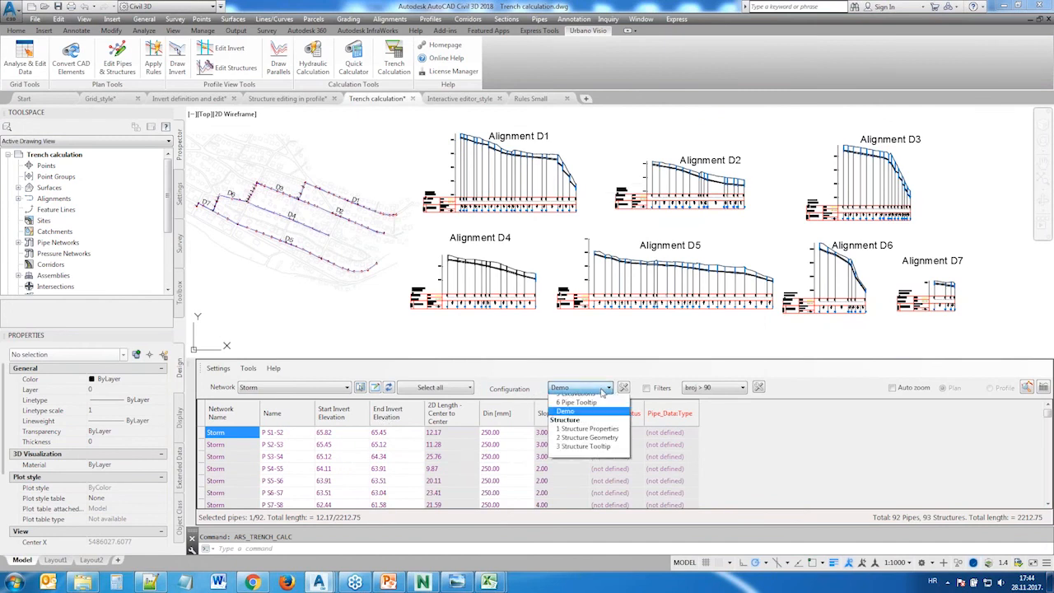
{"action": "left_click", "coordinate": [586, 444]}
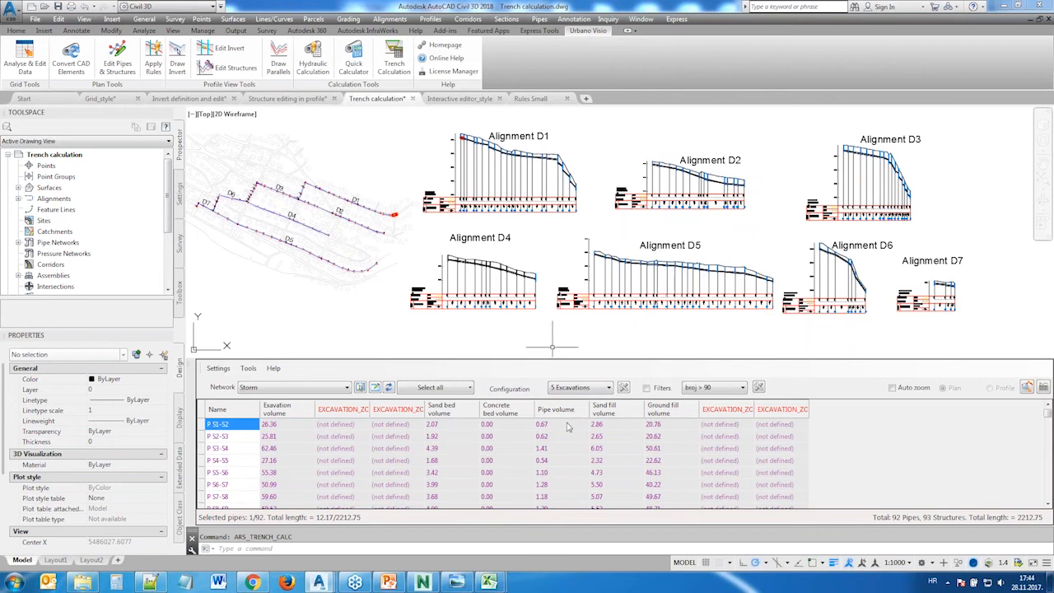
{"action": "scroll", "coordinate": [651, 442], "scroll_direction": "down", "scroll_amount": 2}
{"action": "scroll", "coordinate": [641, 443], "scroll_direction": "up", "scroll_amount": 2}
{"action": "left_click", "coordinate": [647, 436]}
Reopen the trench calculation and define two excavation zones, one from 0 to 2 and one from 2 to 10 depth
{"action": "left_click", "coordinate": [393, 64]}
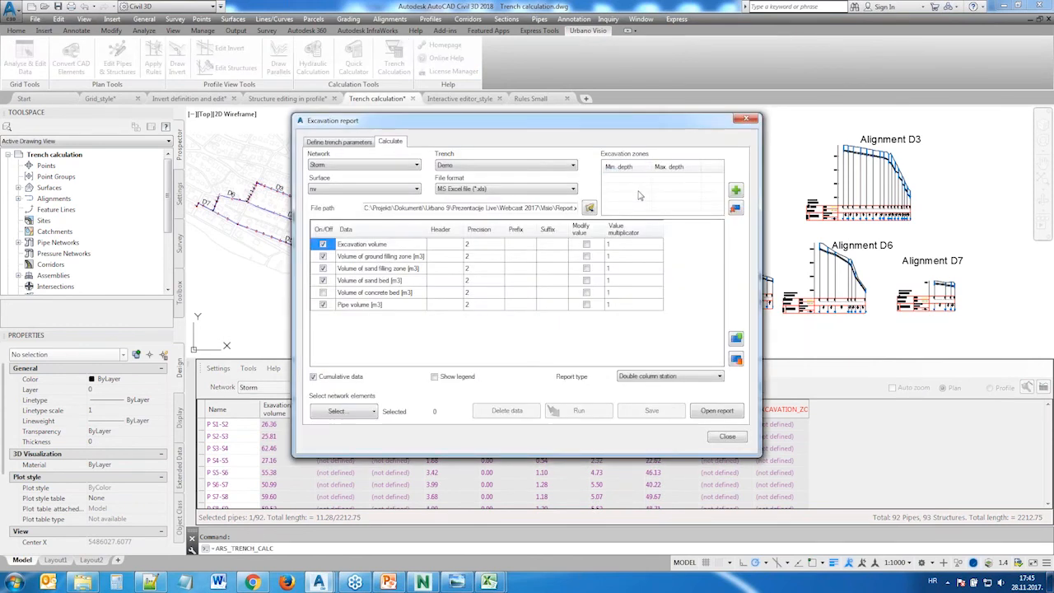
{"action": "left_click", "coordinate": [734, 190]}
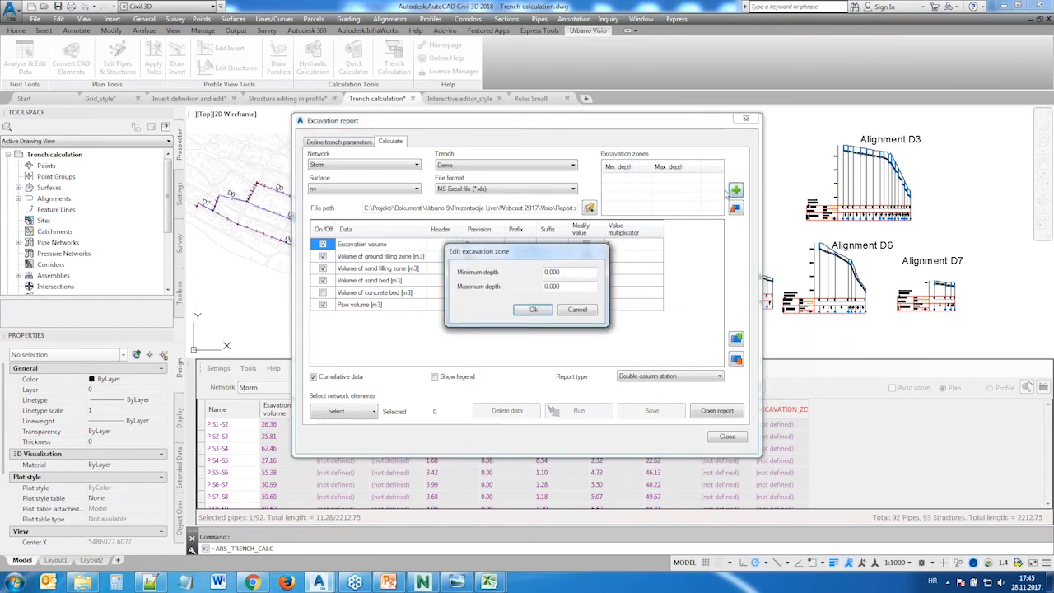
{"action": "left_click", "coordinate": [547, 286]}
{"action": "left_click", "coordinate": [533, 309]}
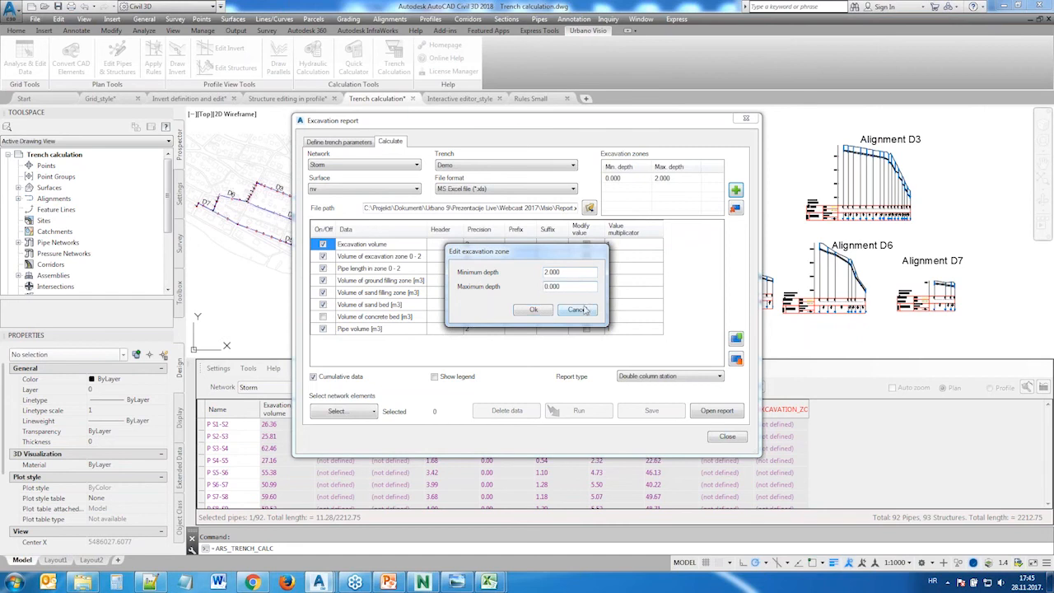
{"action": "left_click", "coordinate": [523, 311]}
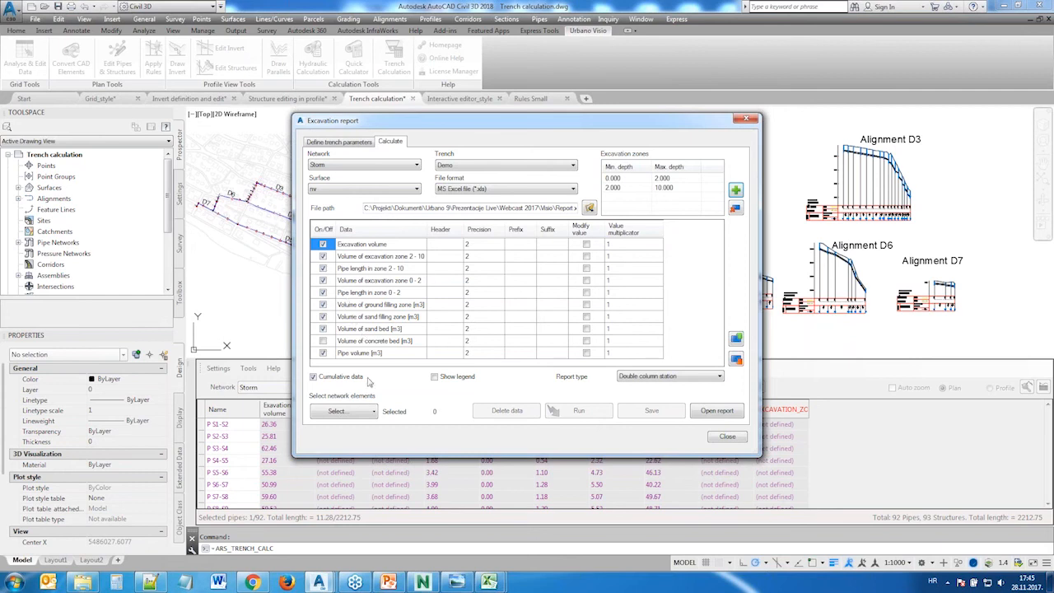
Run the excavation calculation for all pipes of the Storm network
{"action": "left_click", "coordinate": [373, 411]}
{"action": "left_click", "coordinate": [342, 425]}
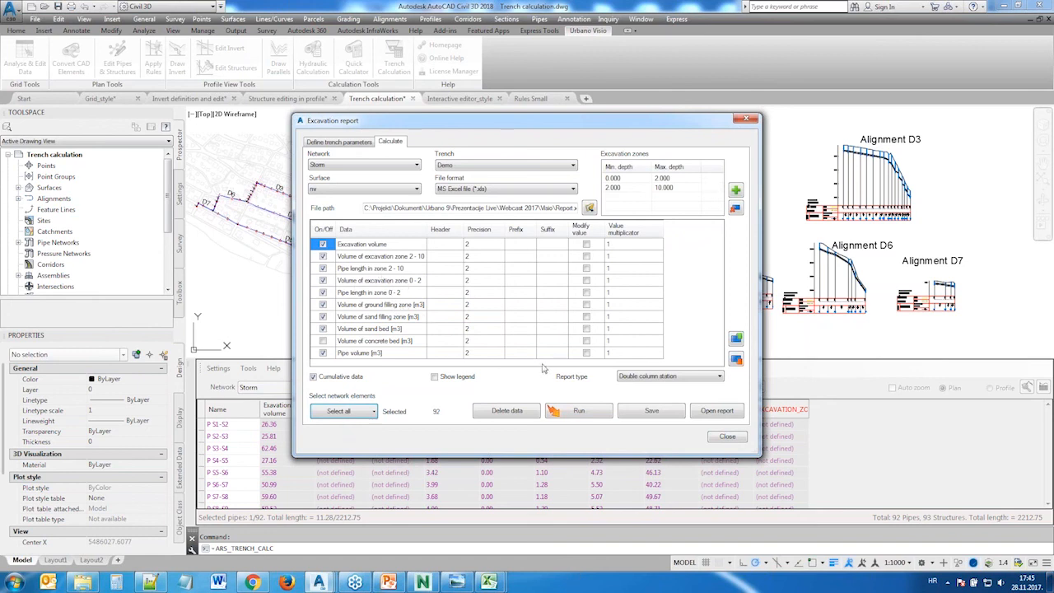
{"action": "left_click", "coordinate": [572, 417]}
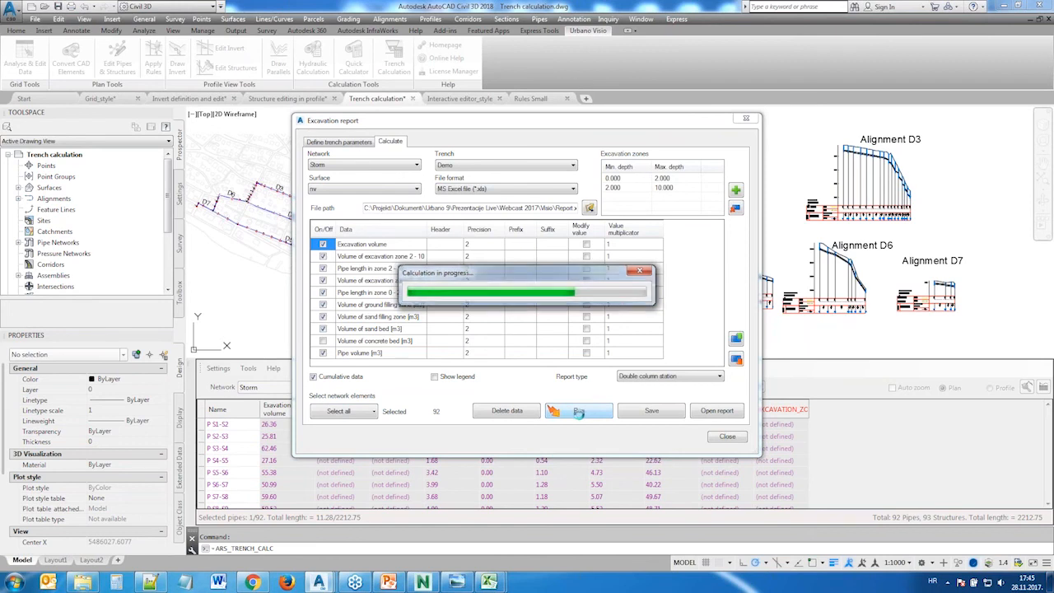
Save the excavation report without appending to the existing file, close the dialog and review the per-zone volumes in the pipe table
{"action": "left_click", "coordinate": [655, 415]}
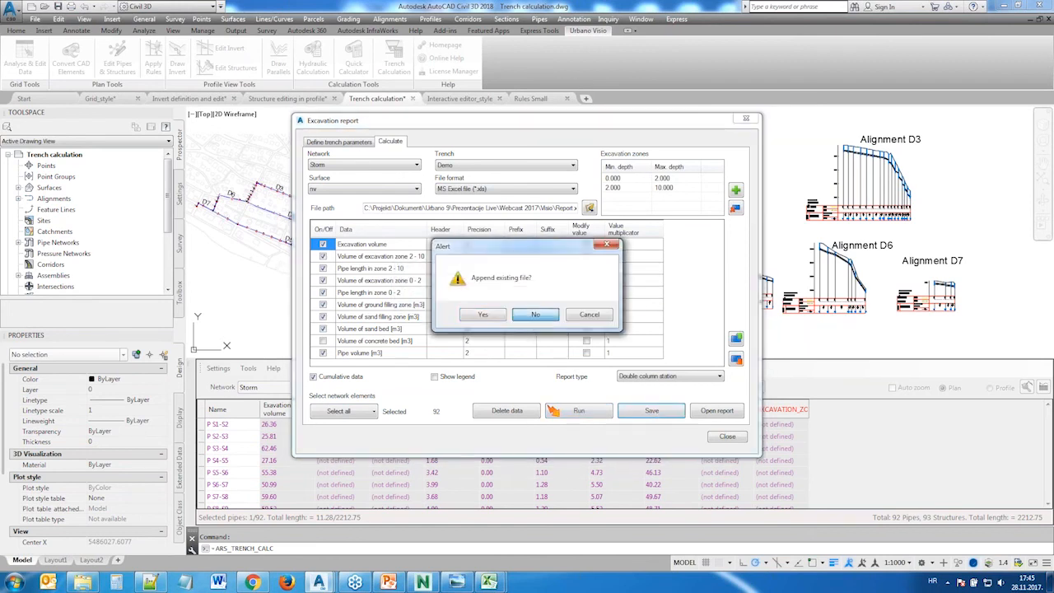
{"action": "left_click", "coordinate": [536, 315]}
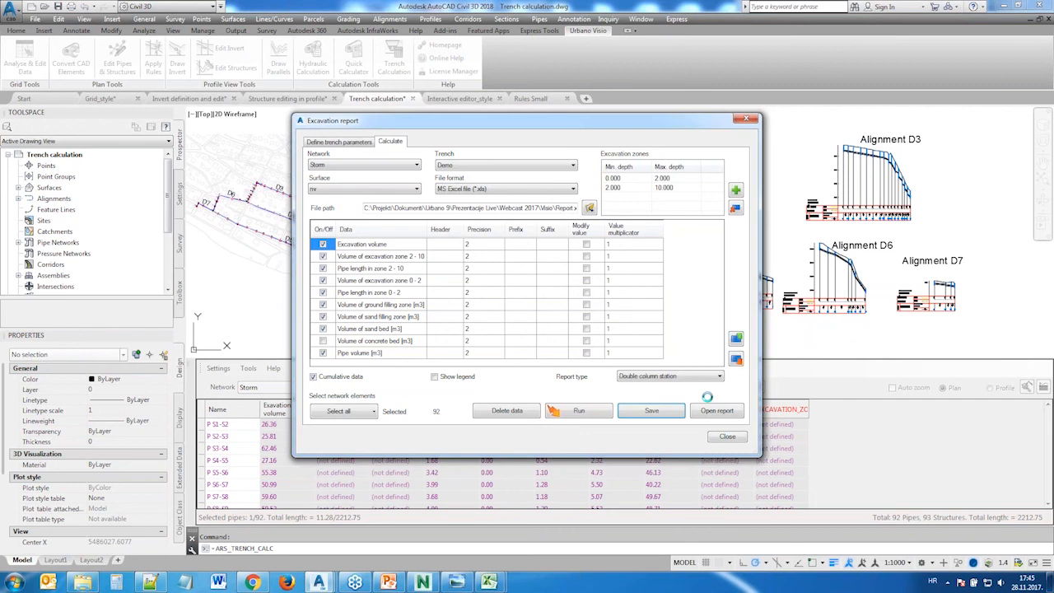
{"action": "left_click", "coordinate": [576, 313]}
{"action": "left_click", "coordinate": [725, 438]}
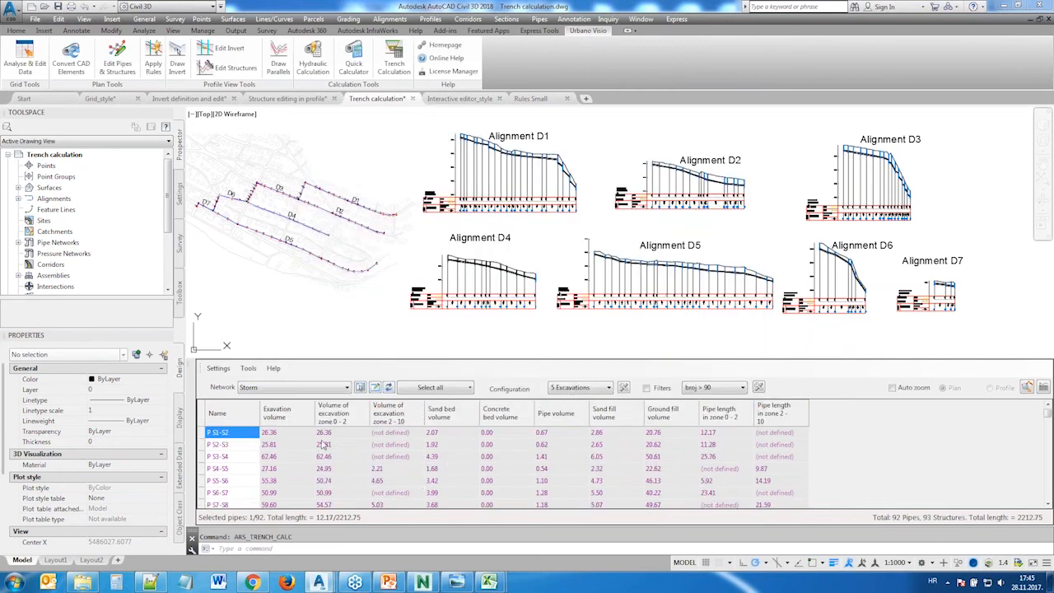
{"action": "left_click", "coordinate": [368, 445]}
{"action": "scroll", "coordinate": [346, 444], "scroll_direction": "down", "scroll_amount": 11}
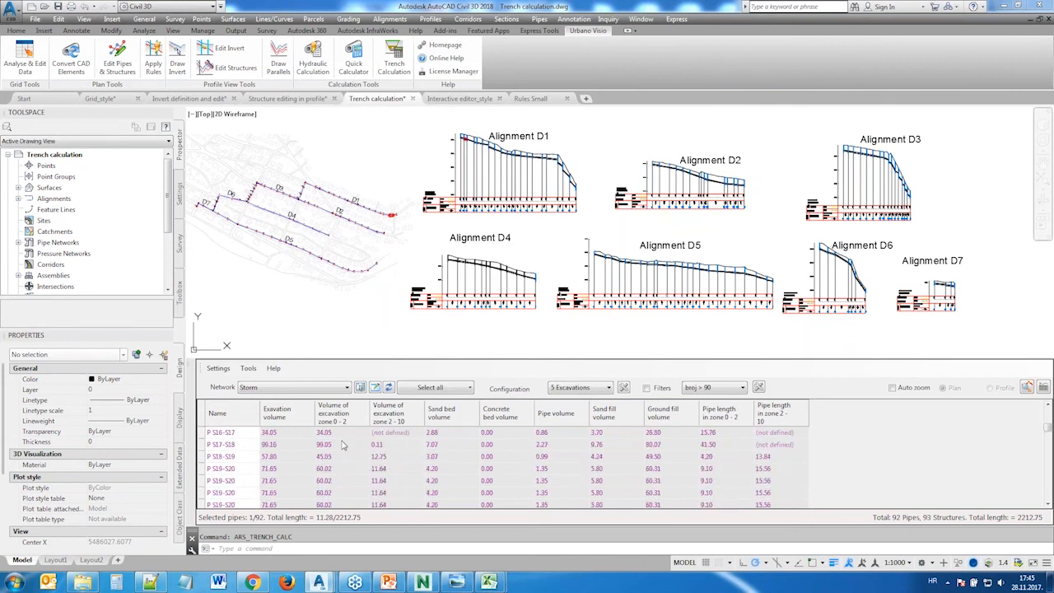
{"action": "scroll", "coordinate": [344, 446], "scroll_direction": "up", "scroll_amount": 11}
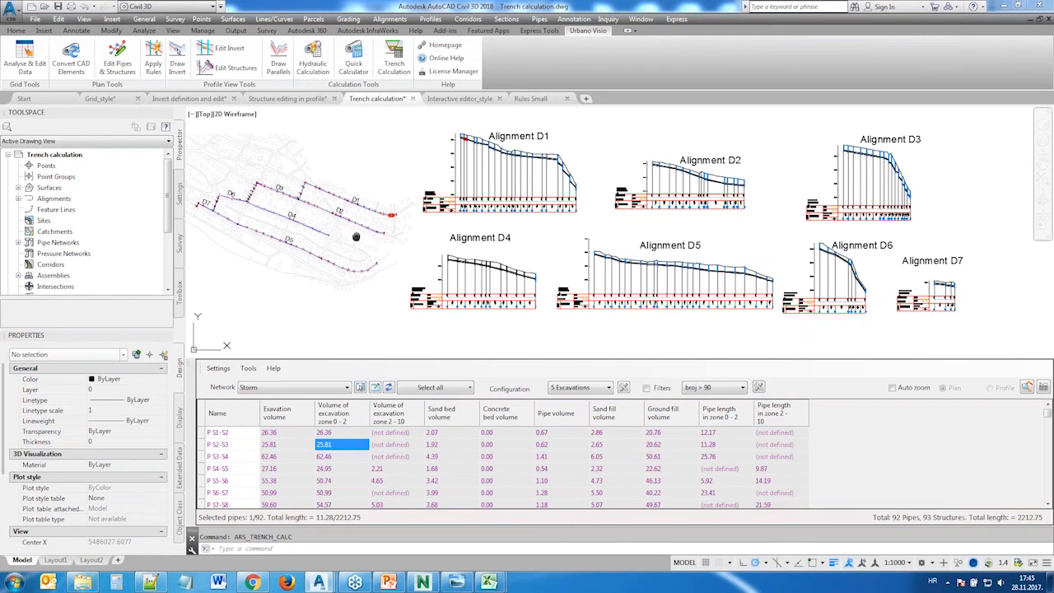
Open Add Labels for the pipe network and set the label type to Single Part Plan
{"action": "middle_click_drag", "start_coordinate": [354, 236], "coordinate": [360, 237]}
{"action": "scroll", "coordinate": [294, 201], "scroll_direction": "up", "scroll_amount": 4}
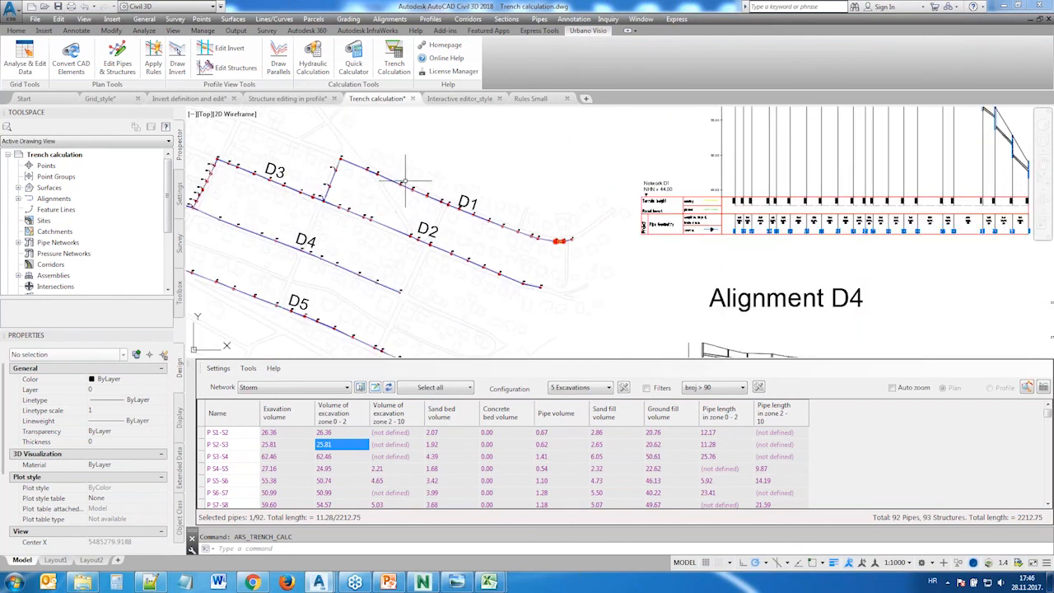
{"action": "middle_click_drag", "start_coordinate": [389, 198], "coordinate": [458, 147]}
{"action": "left_click", "coordinate": [540, 18]}
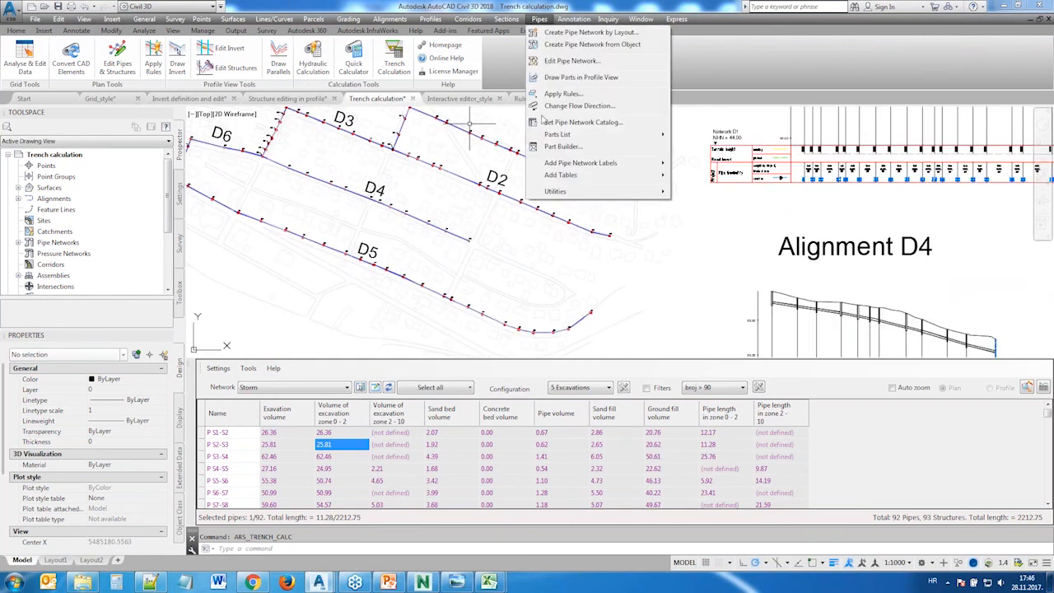
{"action": "mouse_move", "coordinate": [572, 165]}
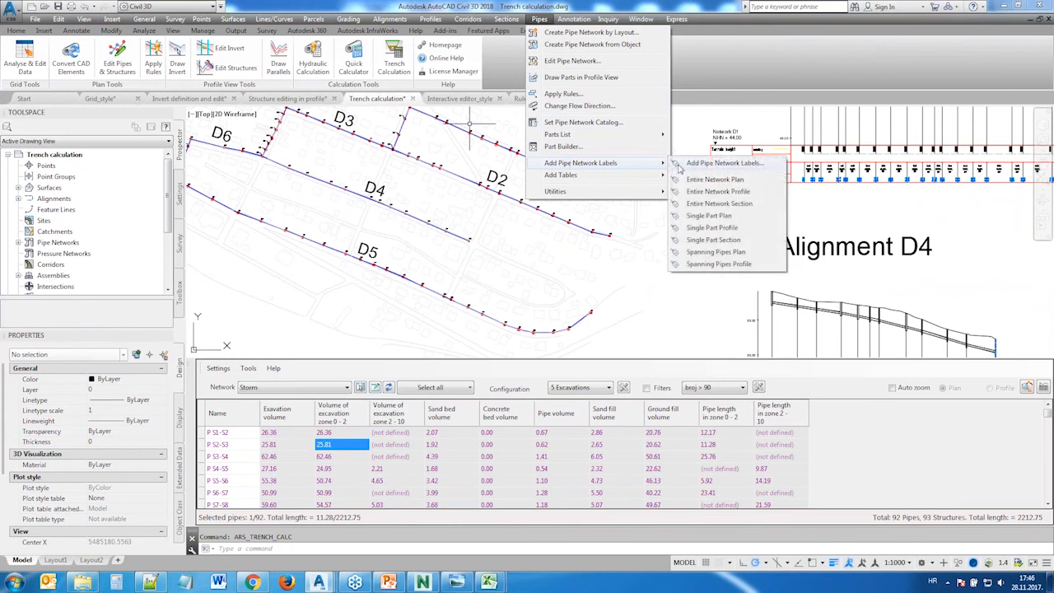
{"action": "left_click", "coordinate": [690, 163]}
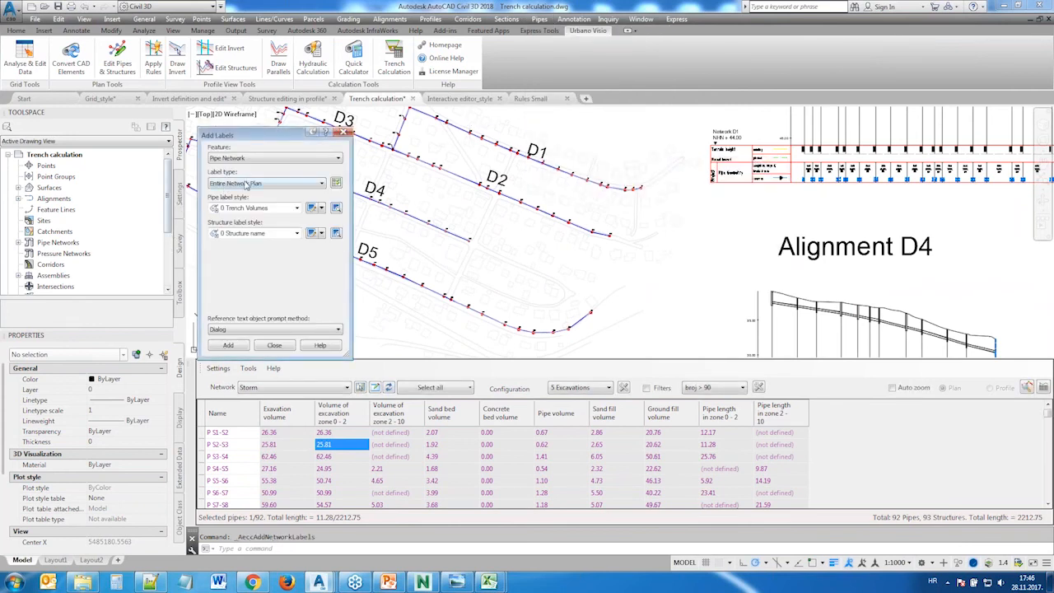
{"action": "left_click", "coordinate": [248, 183]}
{"action": "left_click", "coordinate": [235, 214]}
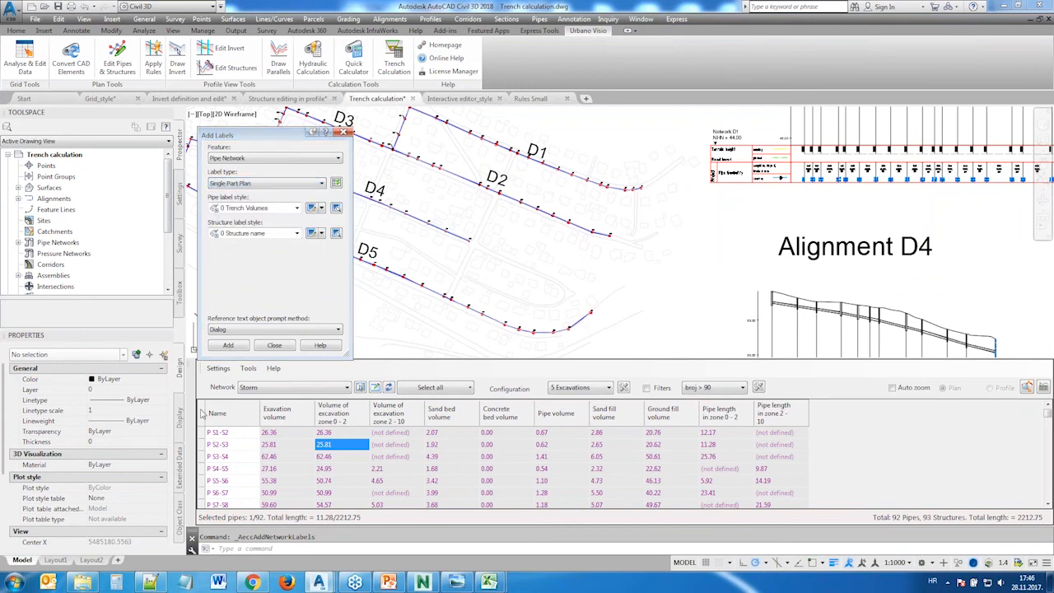
Select all pipes through the pipe data table, add 0 Trench Volumes labels to them and clear the selection
{"action": "left_click", "coordinate": [202, 415]}
{"action": "right_click", "coordinate": [204, 415]}
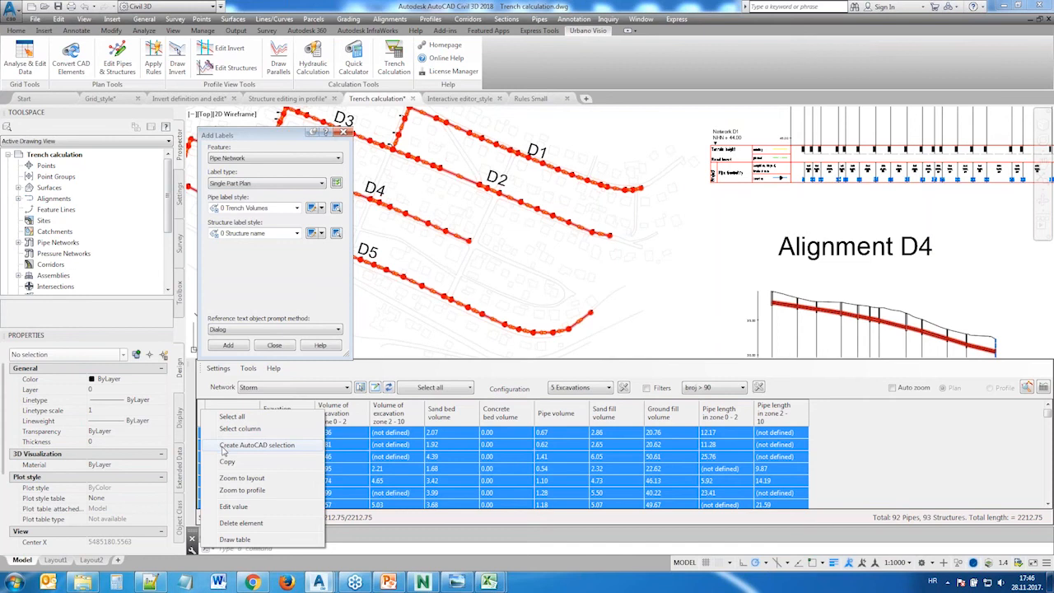
{"action": "left_click", "coordinate": [256, 444]}
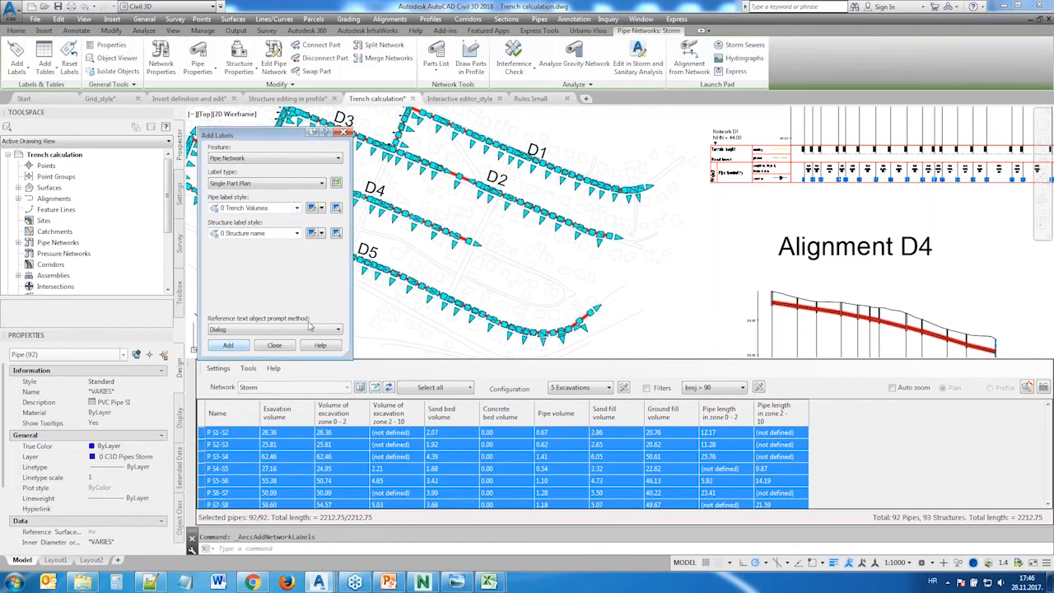
{"action": "left_click", "coordinate": [276, 345]}
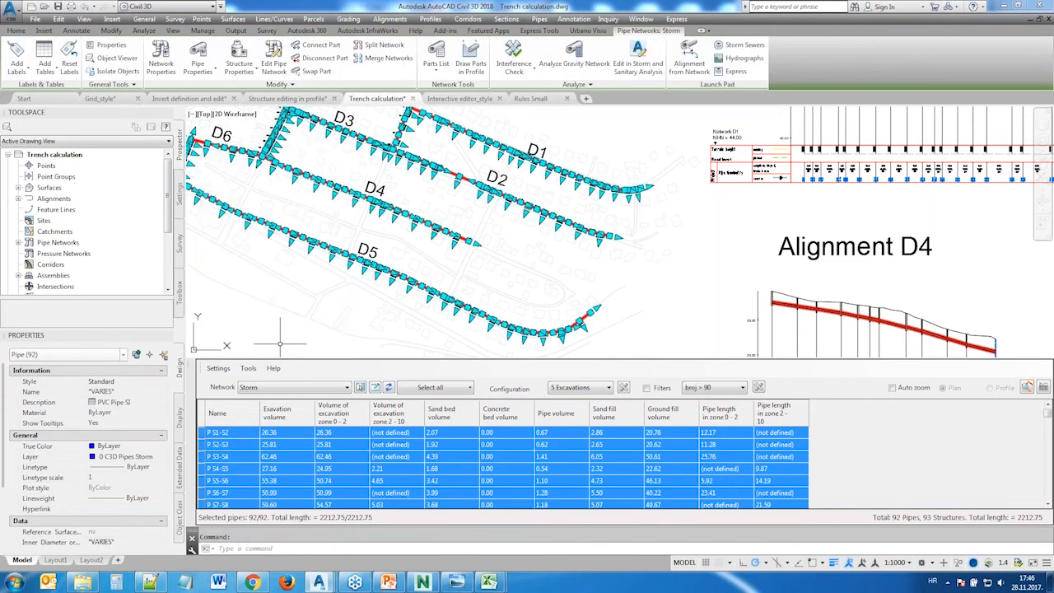
{"action": "left_click", "coordinate": [296, 457]}
{"action": "left_click", "coordinate": [359, 284]}
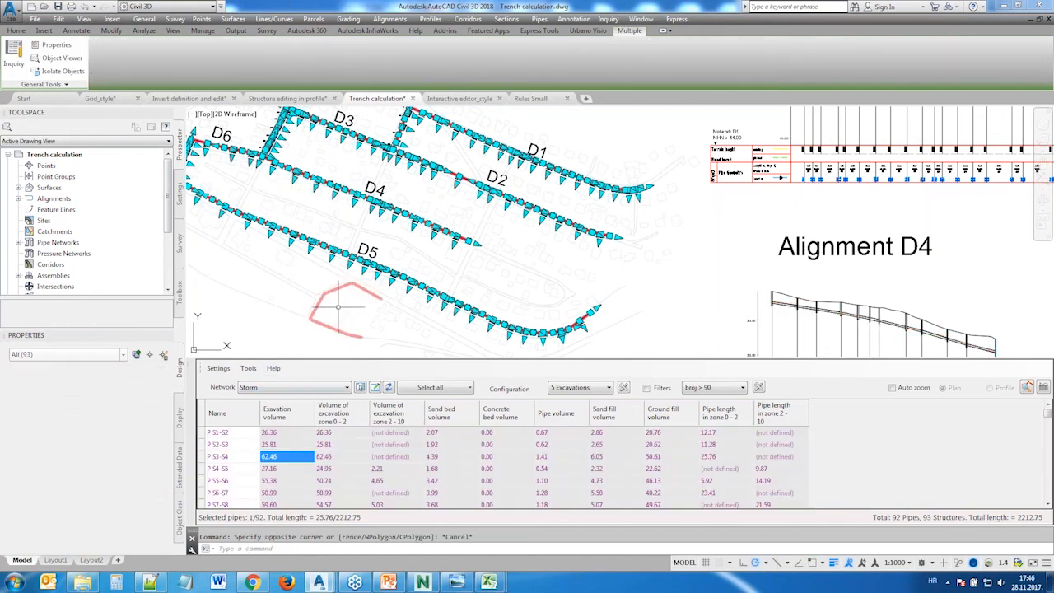
{"action": "key", "text": "Escape"}
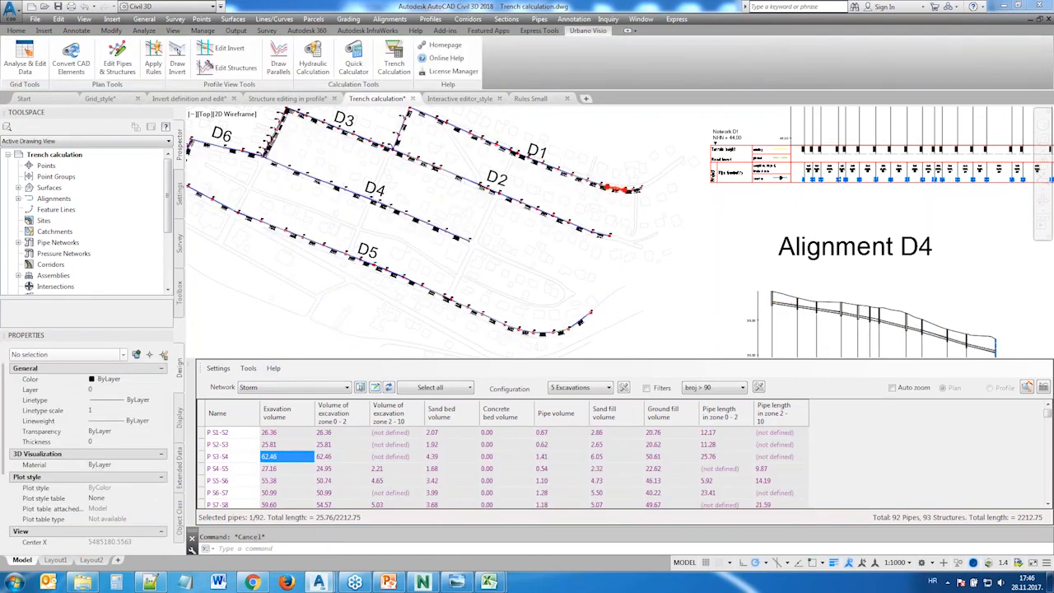
Examine the excavation, sand bed, sand fill and ground fill labels along the pipes of alignment D1
{"action": "scroll", "coordinate": [557, 176], "scroll_direction": "up", "scroll_amount": 6}
{"action": "middle_click_drag", "start_coordinate": [591, 296], "coordinate": [432, 192]}
{"action": "middle_click_drag", "start_coordinate": [629, 285], "coordinate": [508, 234]}
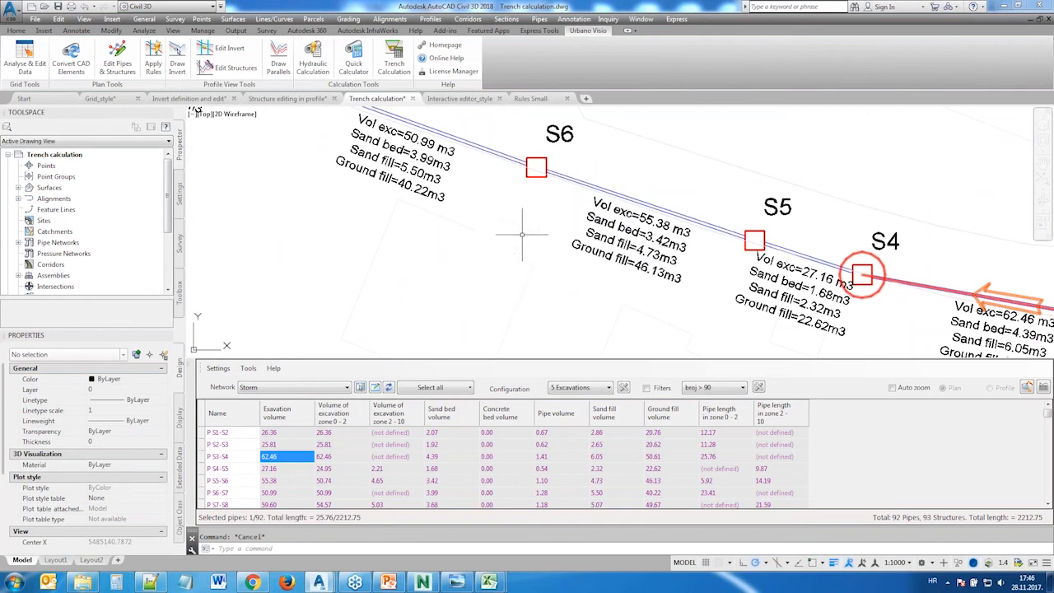
{"action": "scroll", "coordinate": [491, 184], "scroll_direction": "down", "scroll_amount": 5}
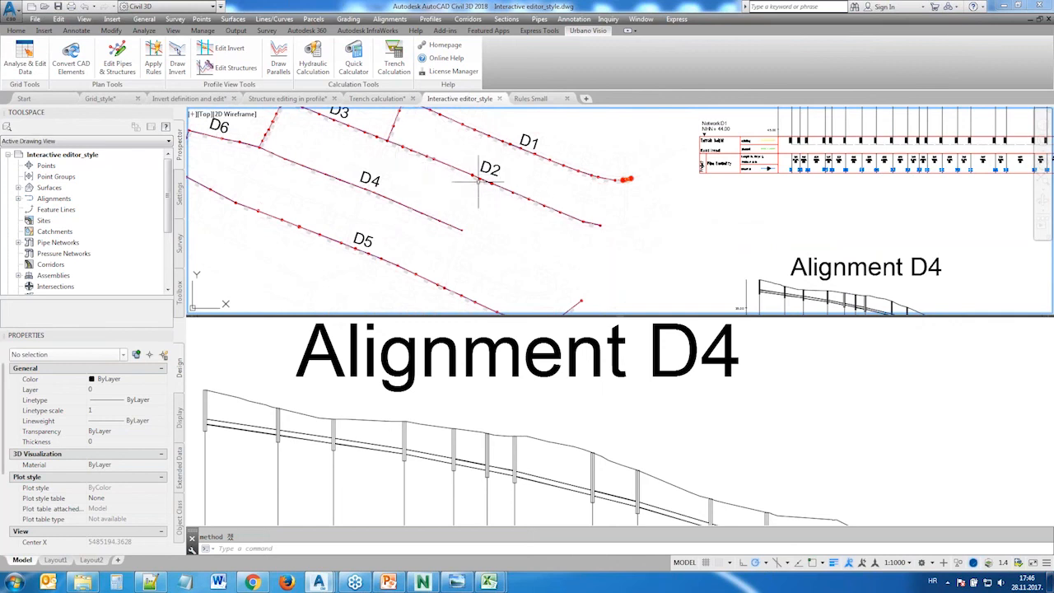
Start Edit Pipes & Structures for alignment D4 in the Interactive editor_style drawing and reposition the Editing options window
{"action": "middle_click_drag", "start_coordinate": [406, 219], "coordinate": [512, 210]}
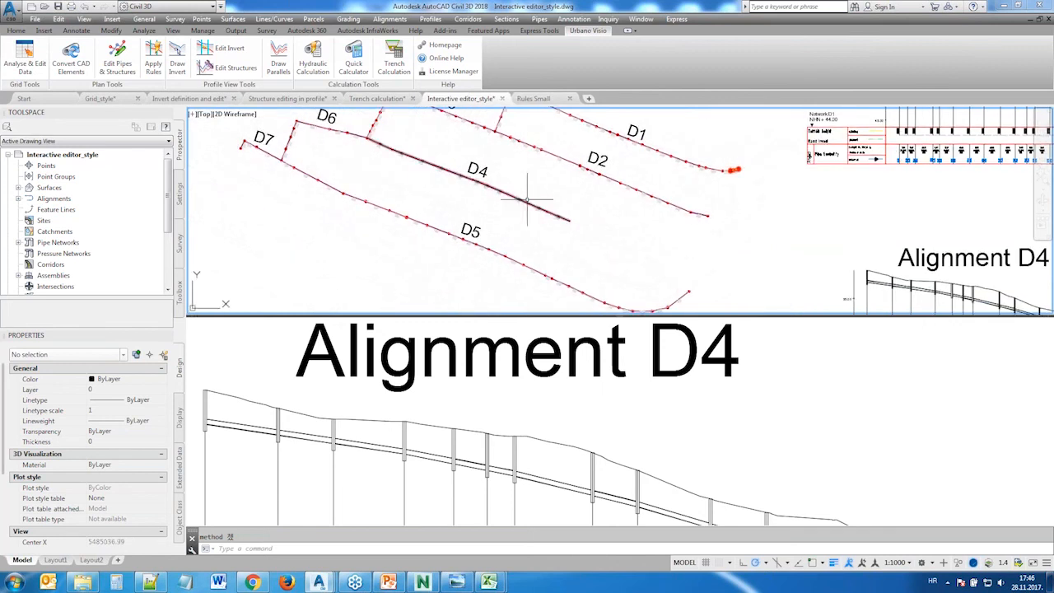
{"action": "scroll", "coordinate": [529, 198], "scroll_direction": "up", "scroll_amount": 4}
{"action": "middle_click_drag", "start_coordinate": [625, 243], "coordinate": [581, 210]}
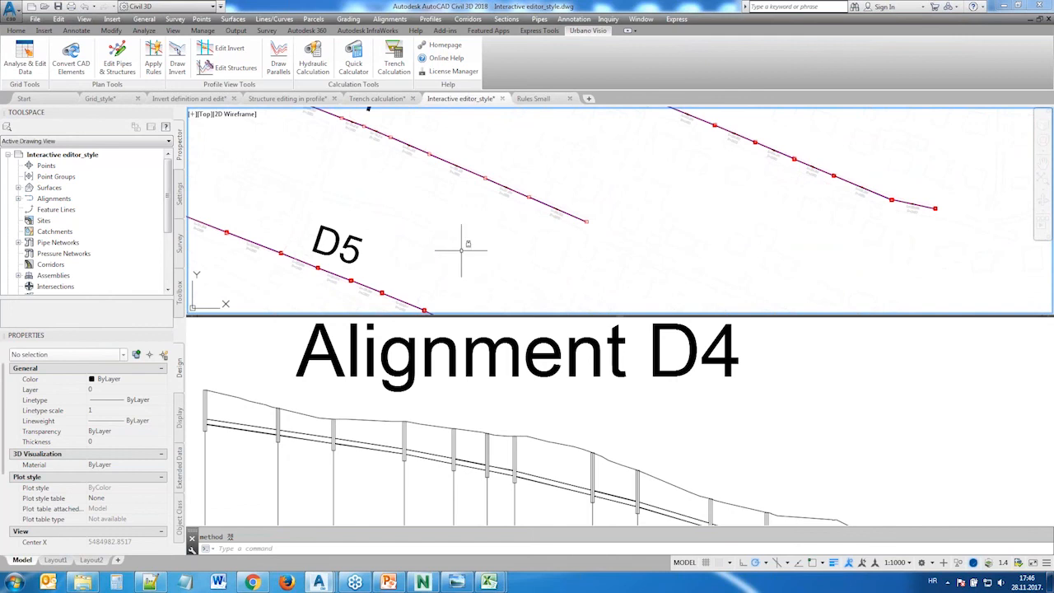
{"action": "left_click", "coordinate": [115, 64]}
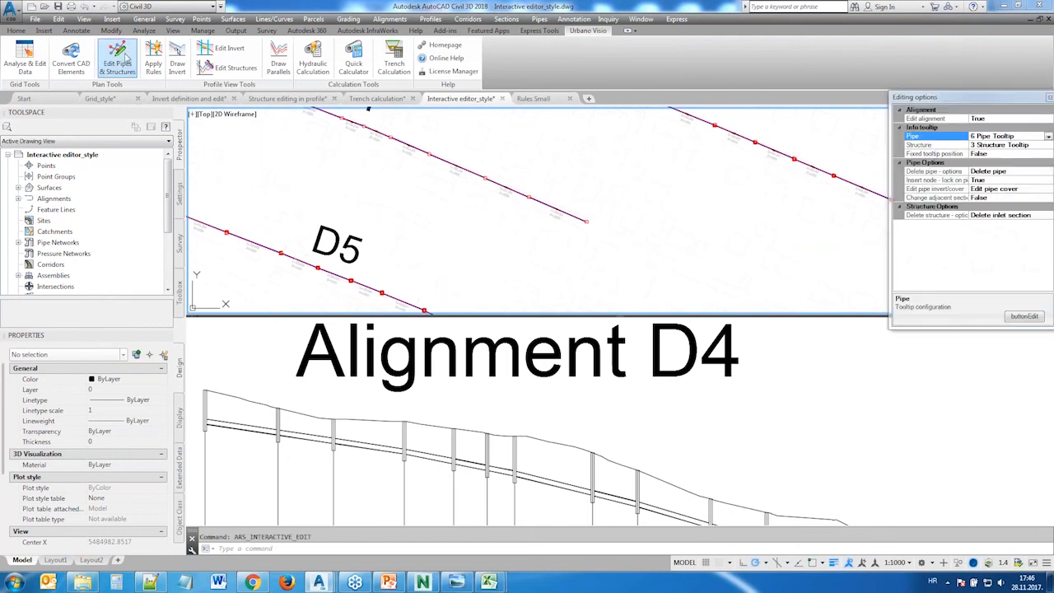
{"action": "left_click_drag", "start_coordinate": [965, 99], "coordinate": [824, 83]}
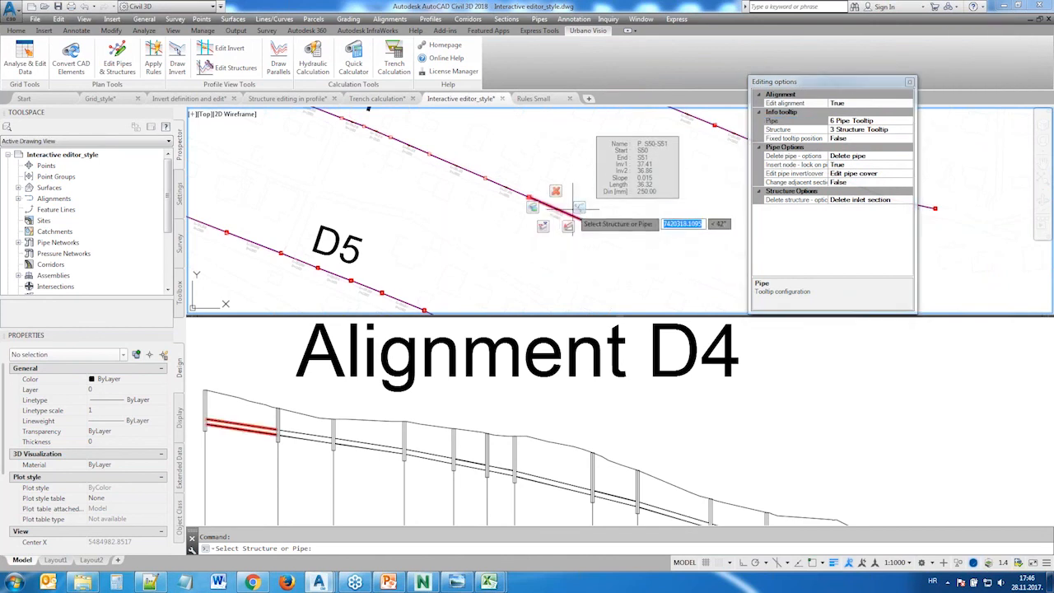
Examine the info tooltips and editing handles of the pipes and structures along alignment D4 in plan
{"action": "mouse_move", "coordinate": [539, 194]}
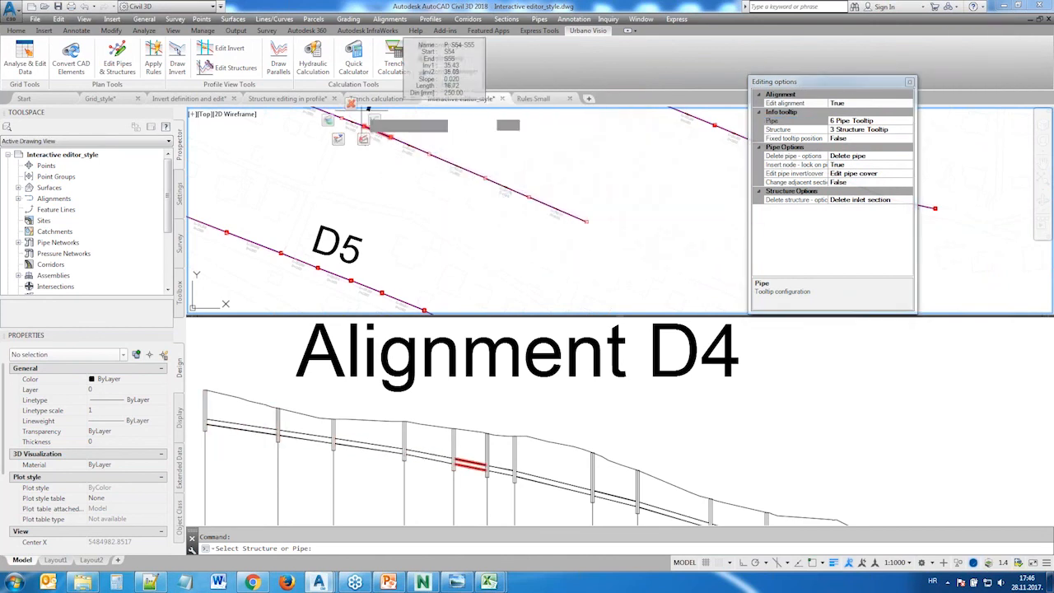
{"action": "mouse_move", "coordinate": [428, 150]}
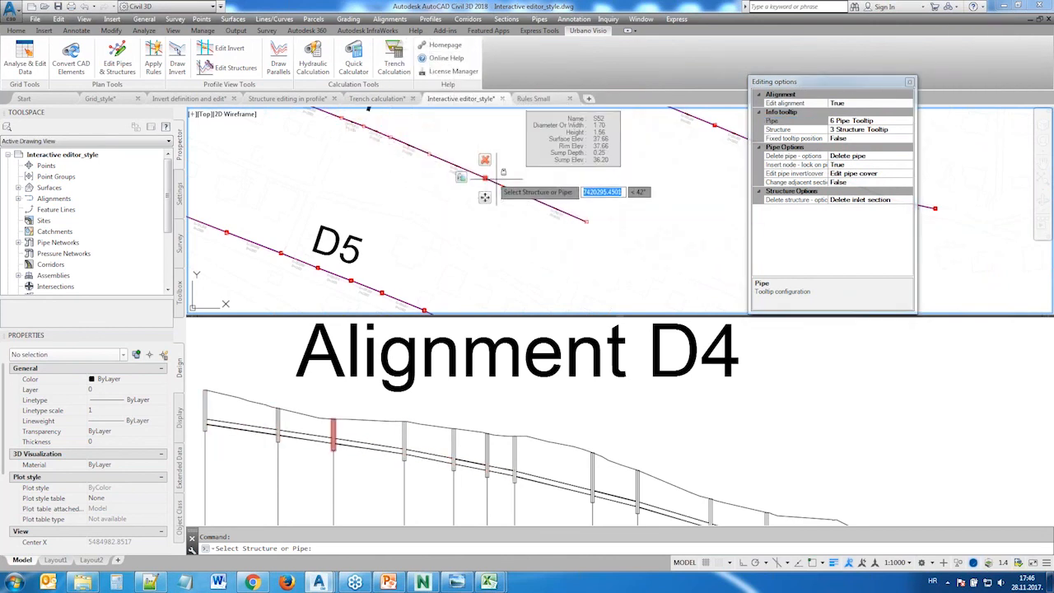
{"action": "mouse_move", "coordinate": [579, 216]}
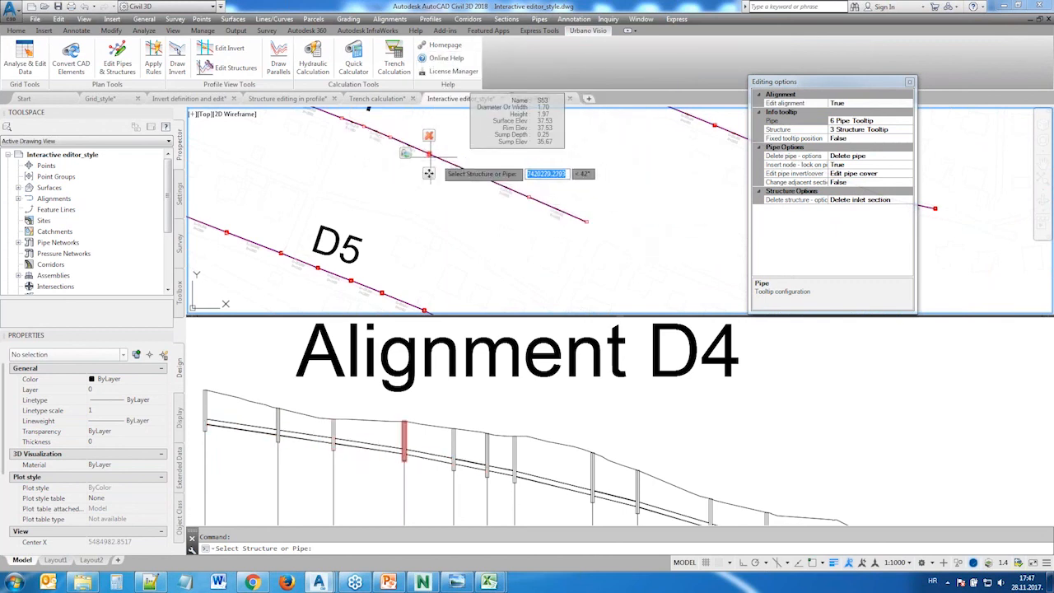
{"action": "mouse_move", "coordinate": [484, 196]}
{"action": "scroll", "coordinate": [548, 215], "scroll_direction": "up", "scroll_amount": 3}
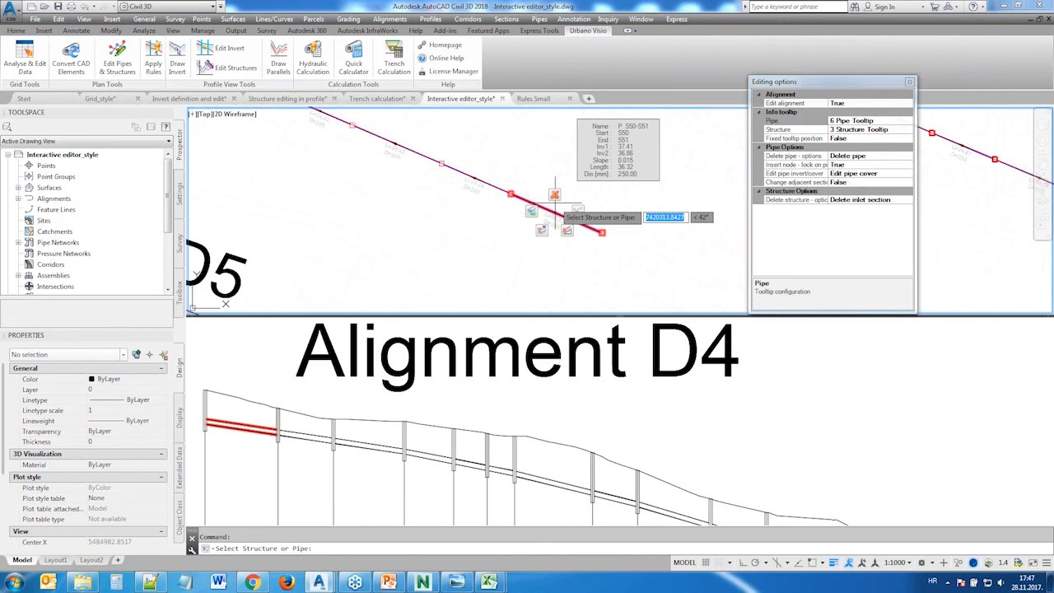
{"action": "mouse_move", "coordinate": [627, 250]}
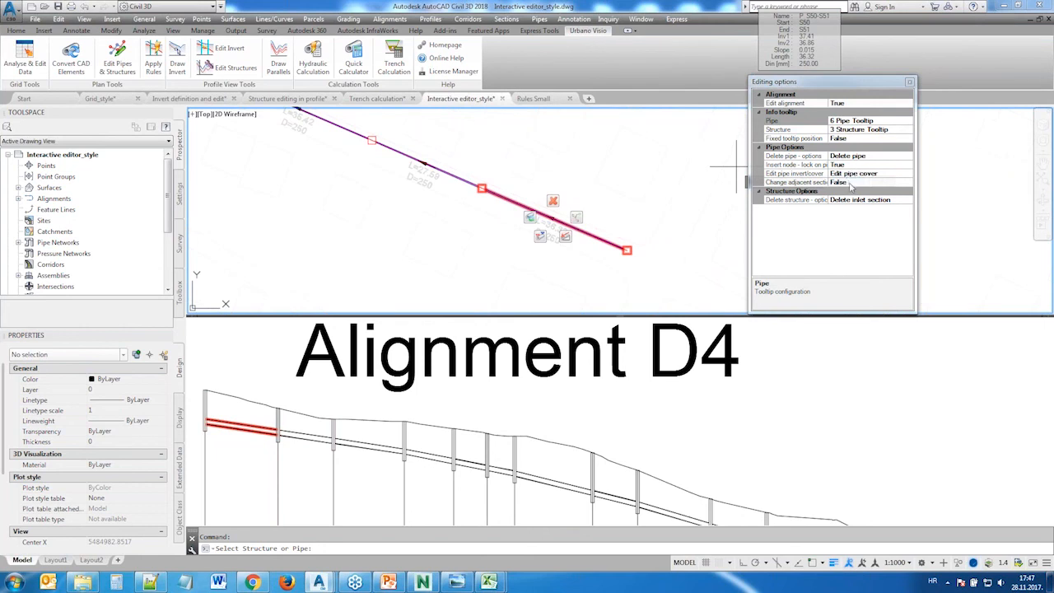
Review the available pipe info tooltip configurations, keeping 6 Pipe Tooltip
{"action": "left_click", "coordinate": [851, 120]}
{"action": "left_click", "coordinate": [908, 121]}
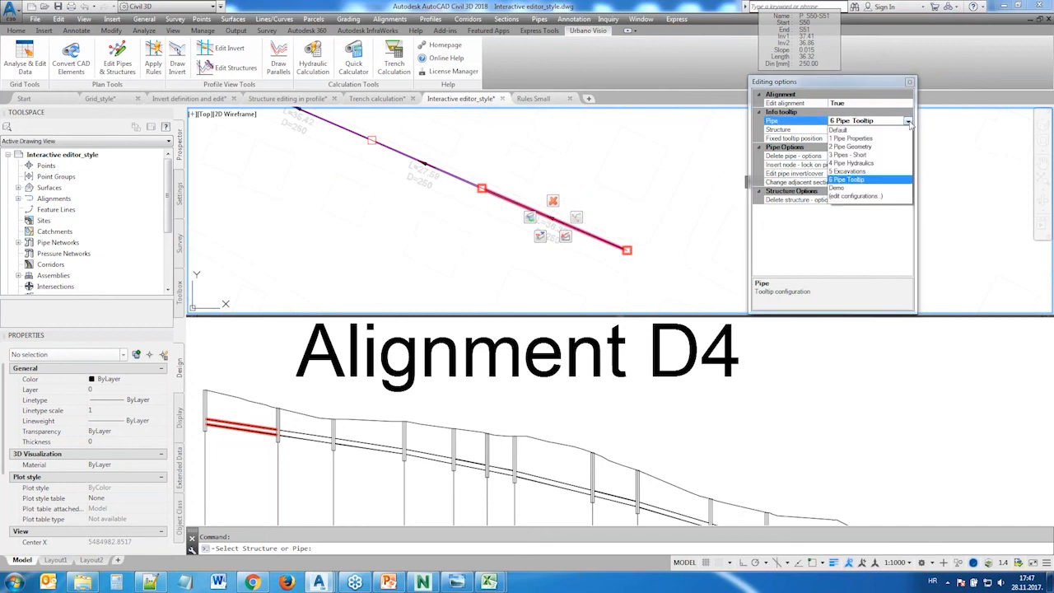
{"action": "left_click", "coordinate": [909, 122]}
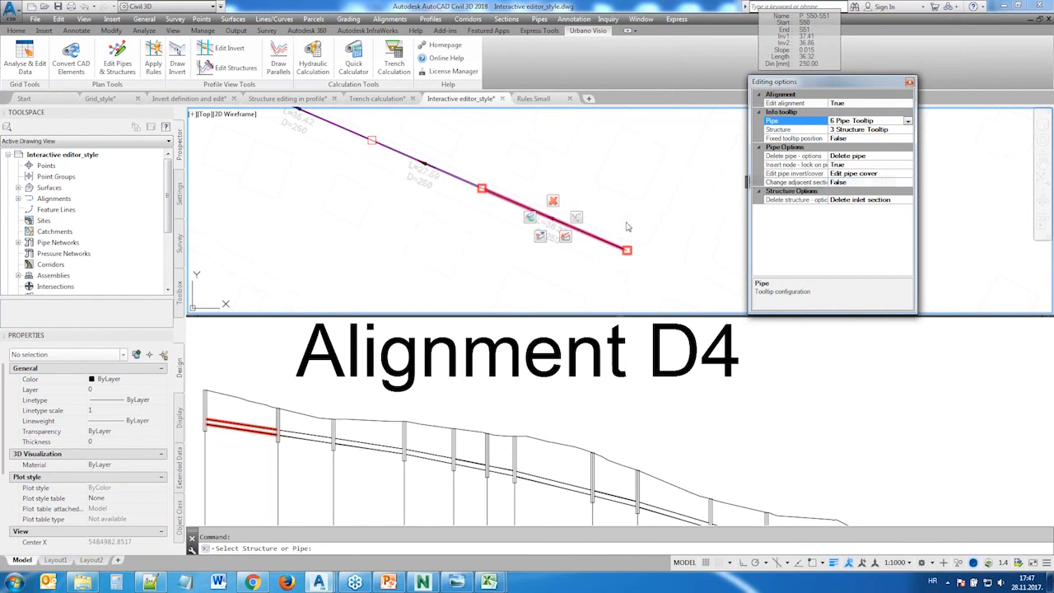
Change the size of pipe S50-S51 on alignment D4 to the 315 mm PVC Pipe from the catalog
{"action": "left_click", "coordinate": [531, 218]}
{"action": "left_click", "coordinate": [794, 265]}
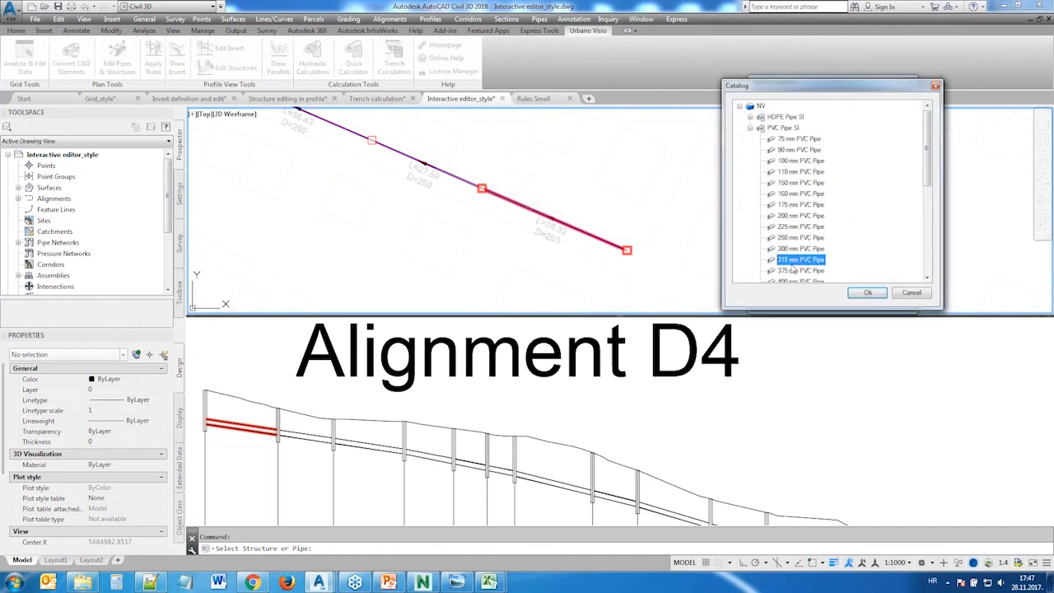
{"action": "left_click", "coordinate": [868, 292]}
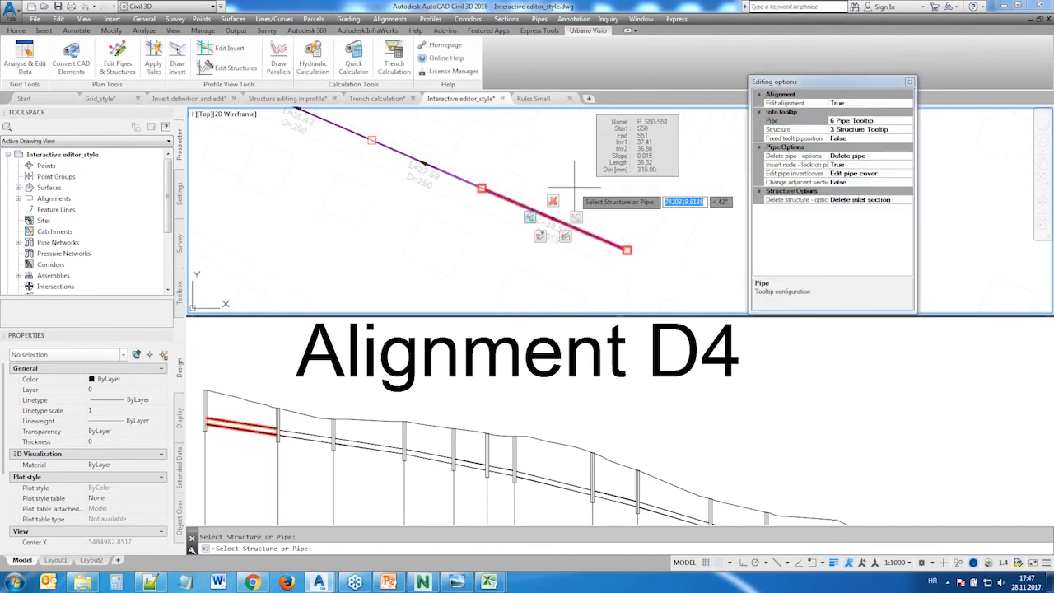
{"action": "scroll", "coordinate": [537, 241], "scroll_direction": "up", "scroll_amount": 3}
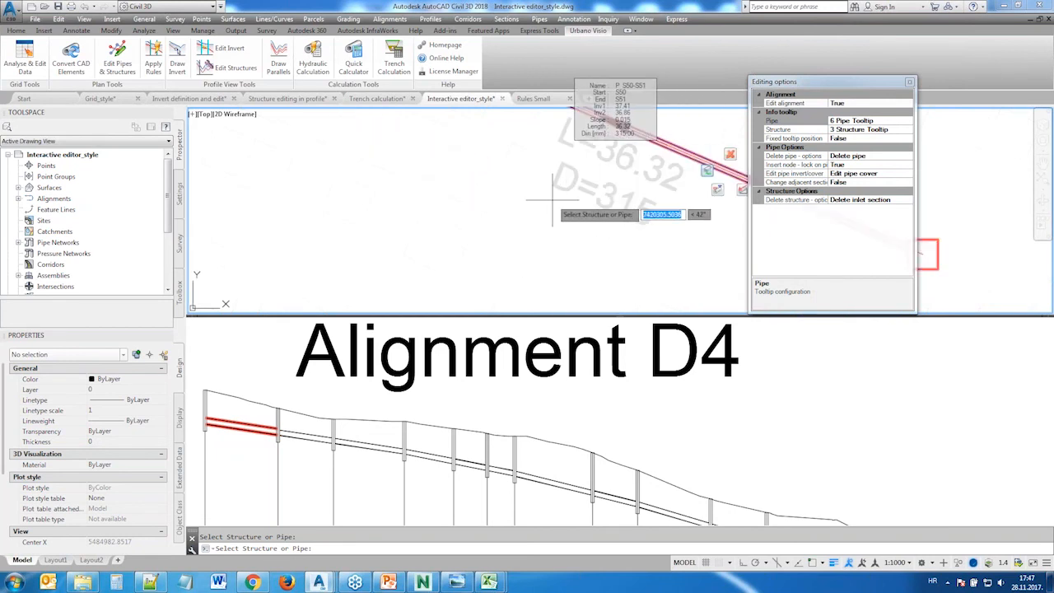
{"action": "scroll", "coordinate": [549, 198], "scroll_direction": "down", "scroll_amount": 3}
{"action": "middle_click_drag", "start_coordinate": [368, 160], "coordinate": [408, 200]}
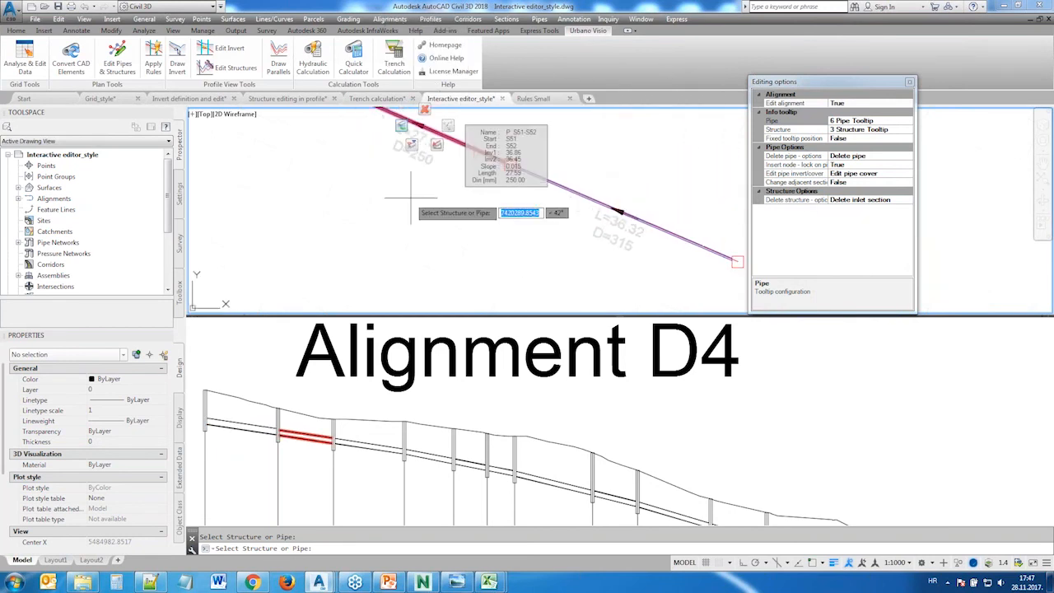
Edit the cover of pipe S50-S51 in plan, setting the end cover to 0.80 and the start cover to 1
{"action": "left_click", "coordinate": [609, 231]}
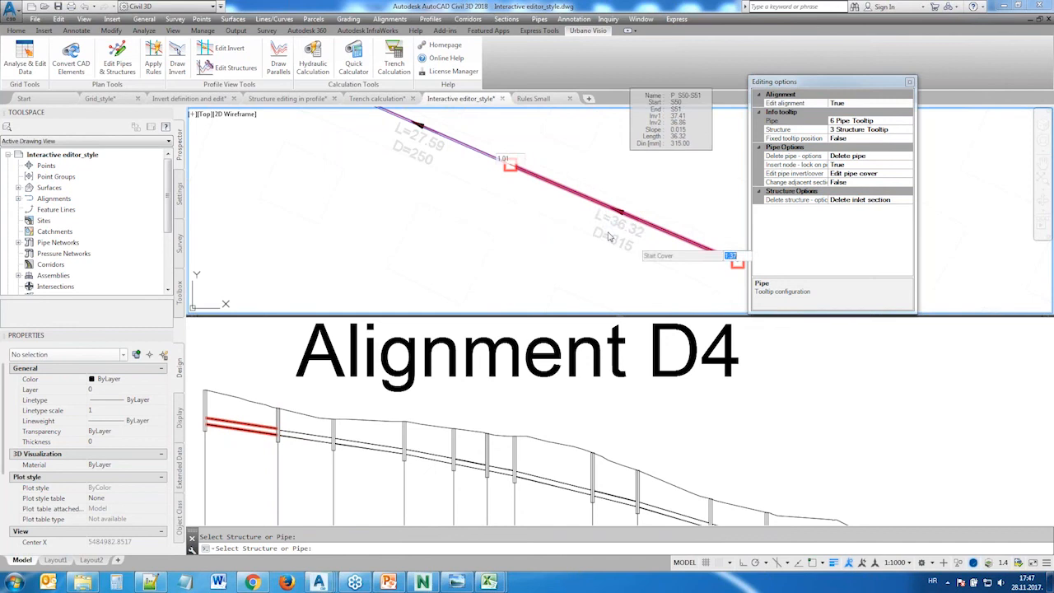
{"action": "key", "text": "Return"}
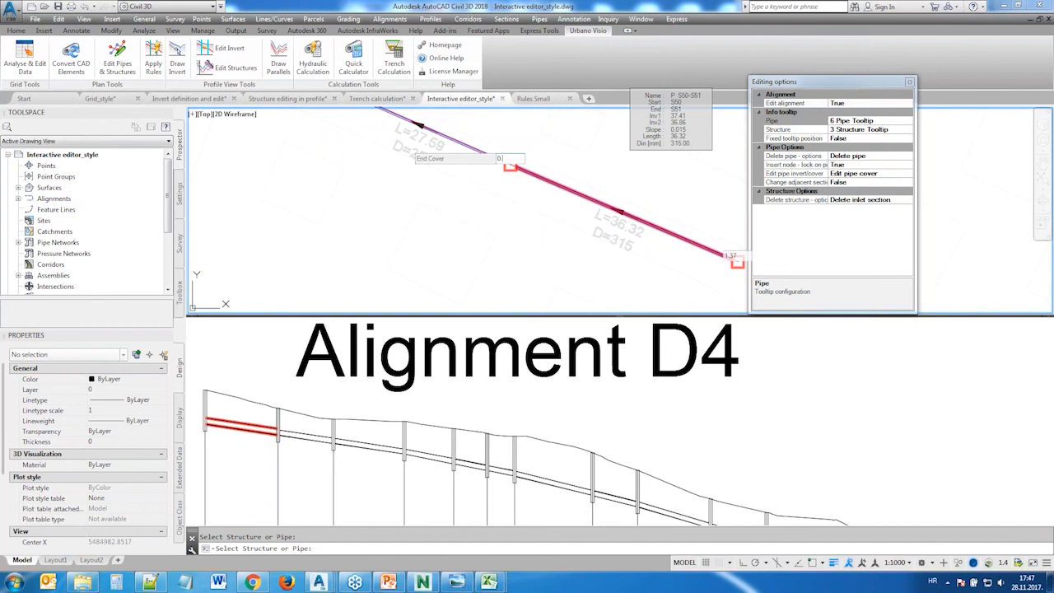
{"action": "key", "text": "Return"}
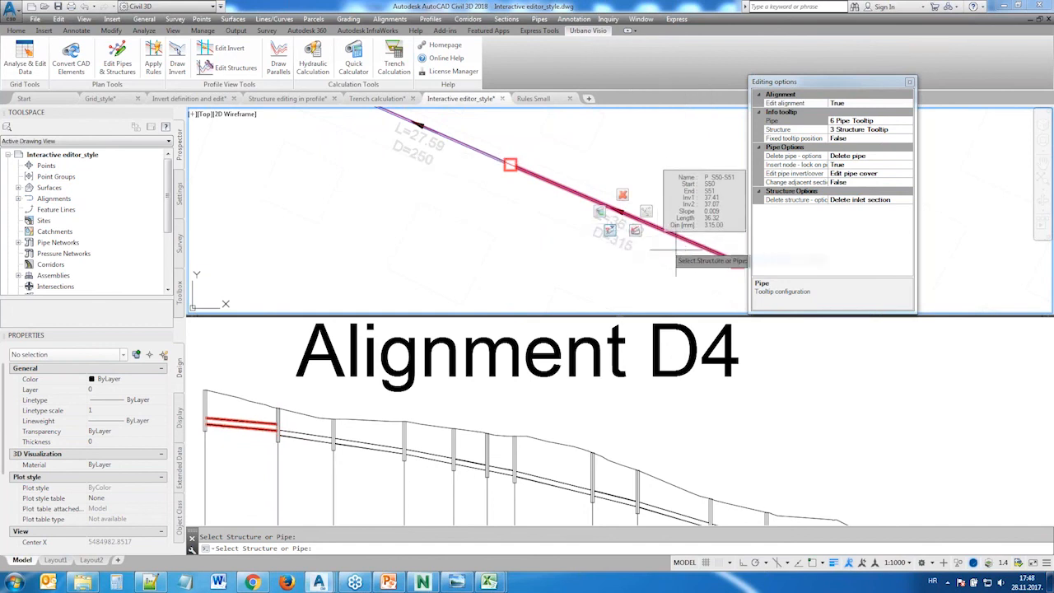
{"action": "left_click", "coordinate": [610, 233]}
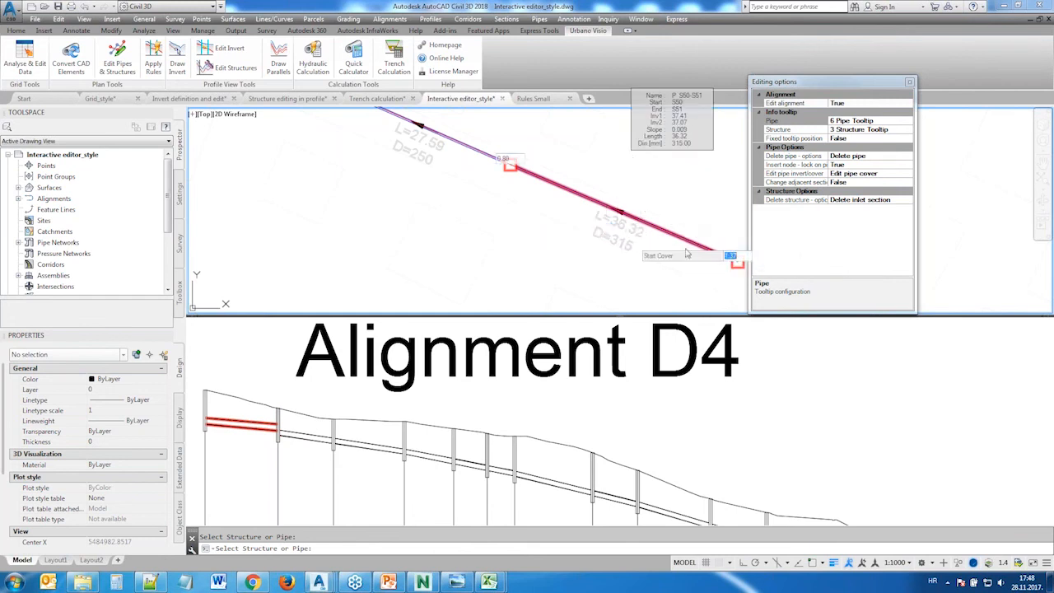
{"action": "type", "text": "1"}
{"action": "key", "text": "Return"}
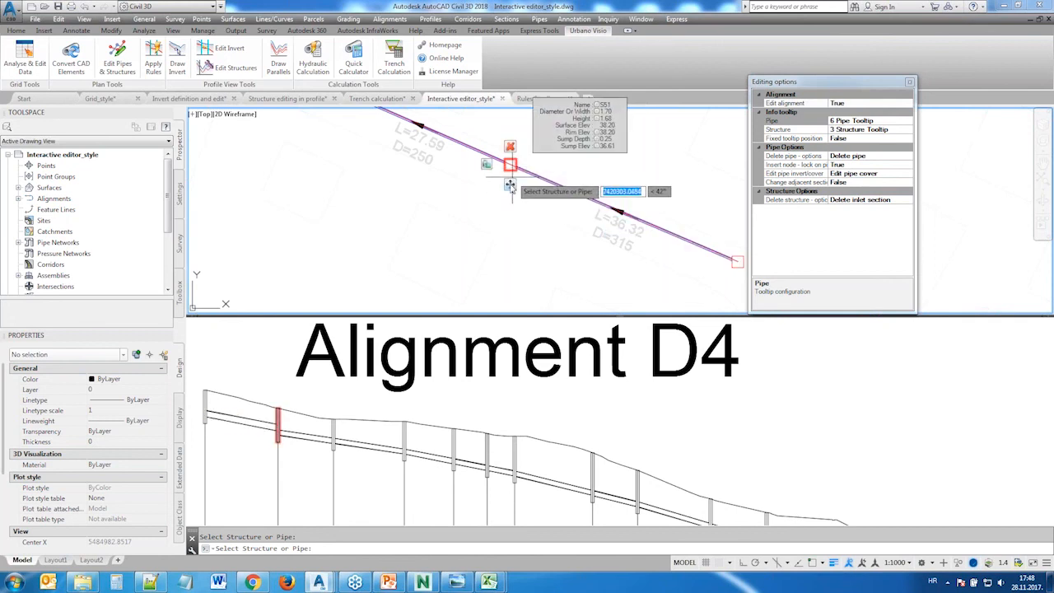
Move structure S51 in plan through three trial positions, leaving adjoining pipe lengths of about 32.00 toward S52 and 31.92 toward S50
{"action": "left_click", "coordinate": [510, 185]}
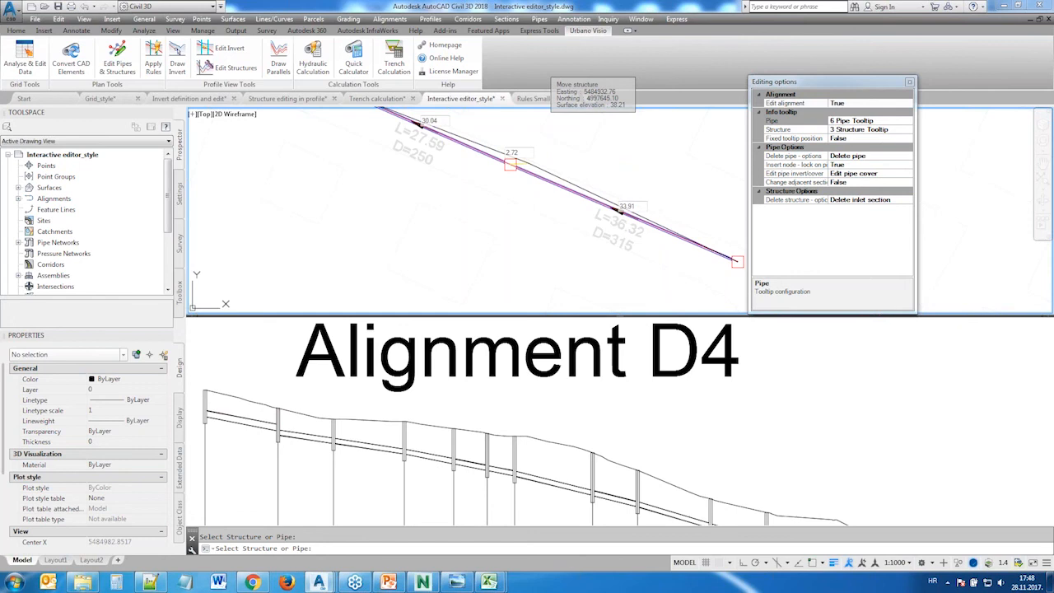
{"action": "left_click", "coordinate": [528, 163]}
{"action": "left_click", "coordinate": [528, 182]}
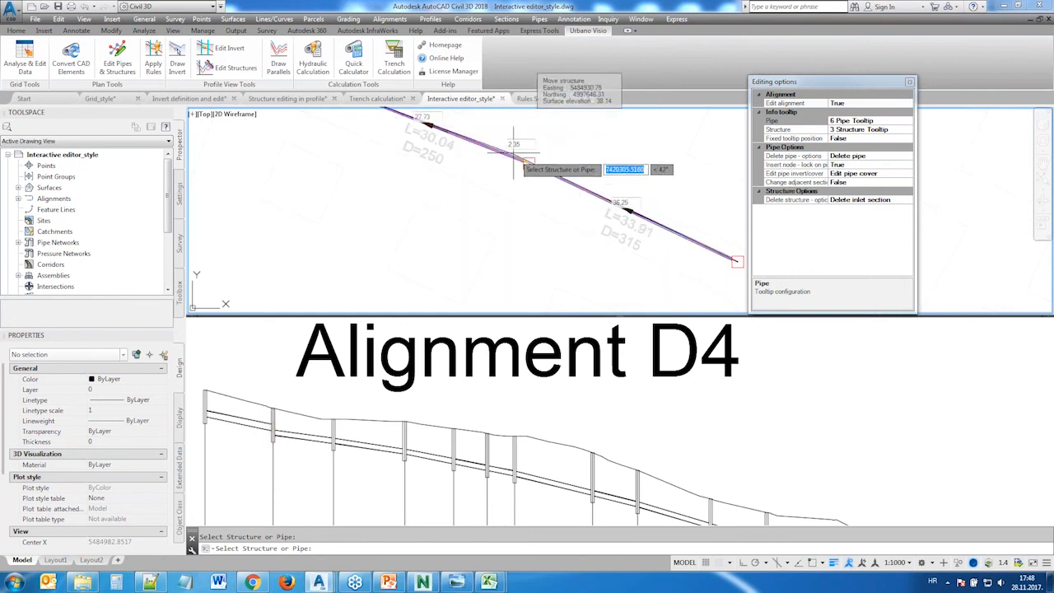
{"action": "left_click", "coordinate": [481, 132]}
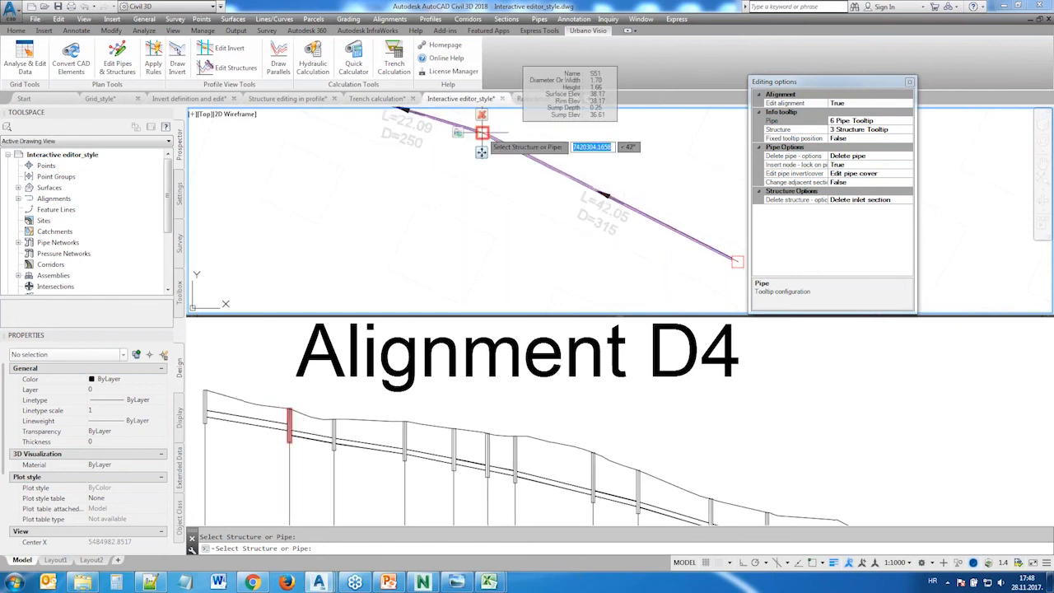
{"action": "left_click", "coordinate": [482, 132]}
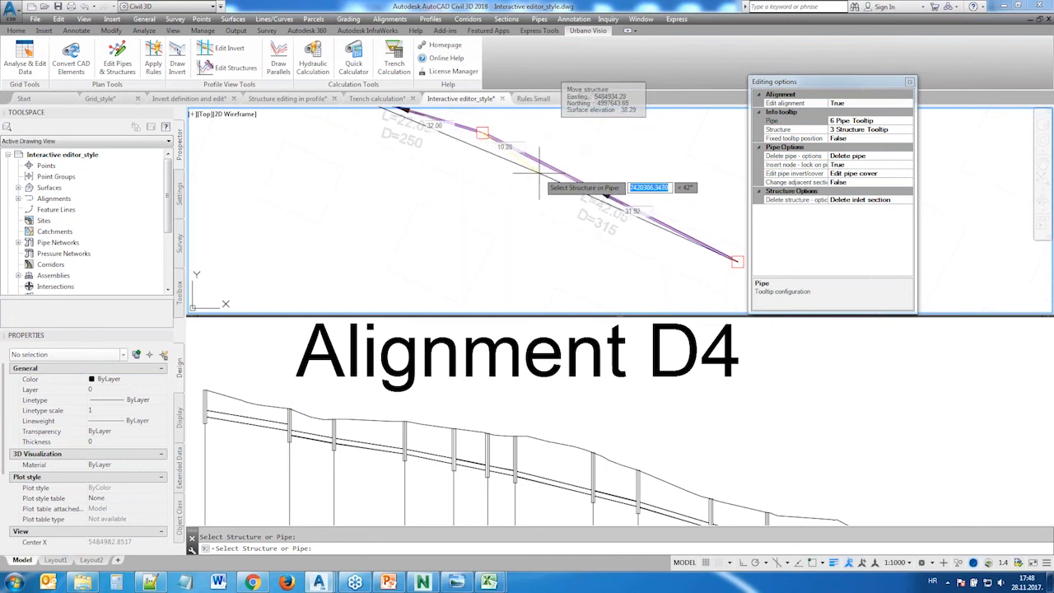
{"action": "left_click", "coordinate": [539, 172]}
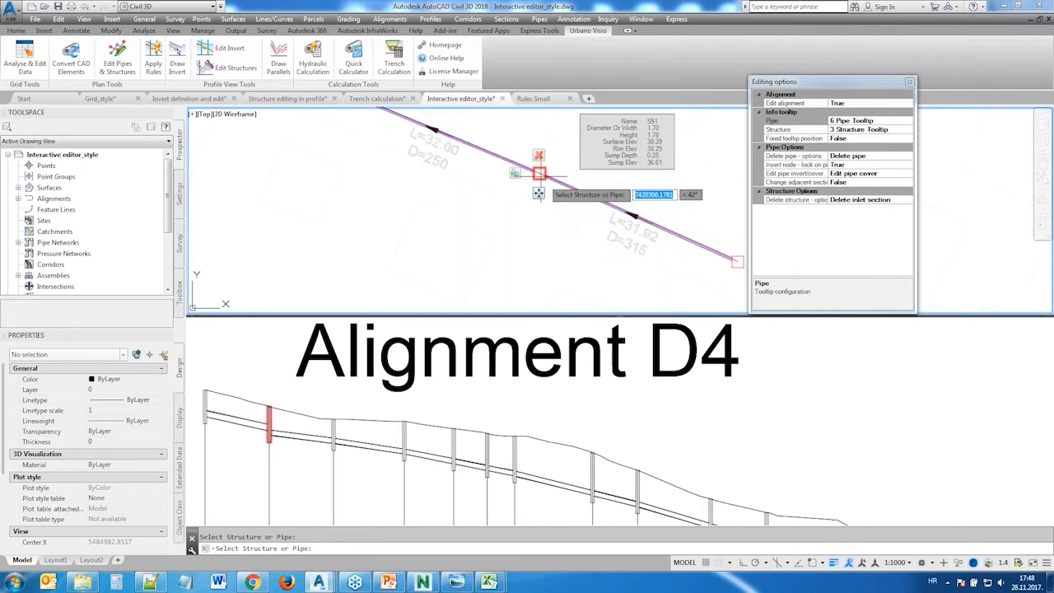
Examine structure S51's placement on the alignment and review the Edit alignment option, keeping it True
{"action": "scroll", "coordinate": [536, 183], "scroll_direction": "up", "scroll_amount": 4}
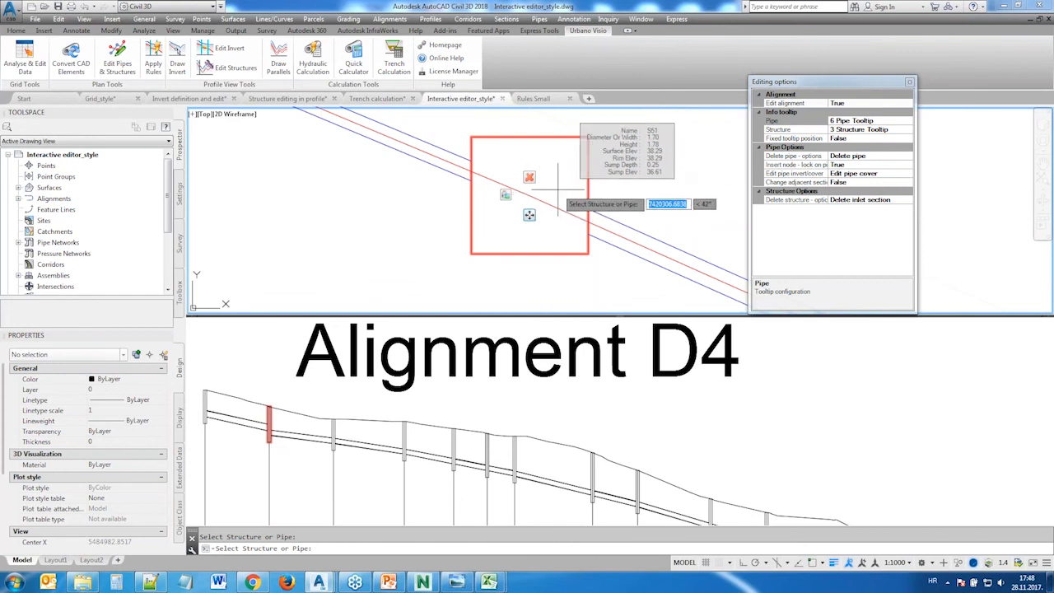
{"action": "scroll", "coordinate": [569, 188], "scroll_direction": "down", "scroll_amount": 4}
{"action": "scroll", "coordinate": [554, 190], "scroll_direction": "down", "scroll_amount": 3}
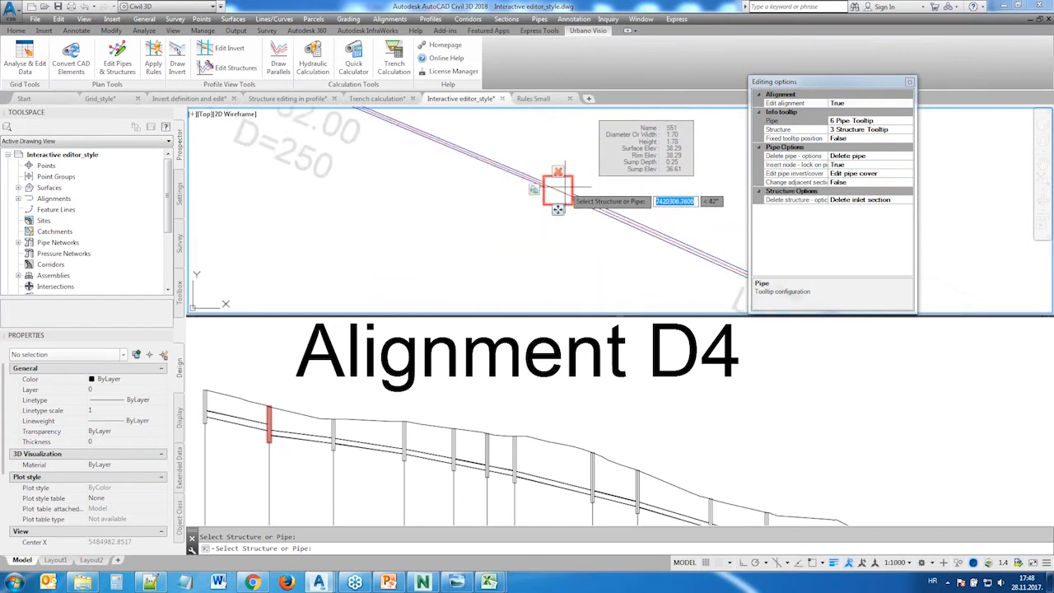
{"action": "left_click", "coordinate": [859, 104]}
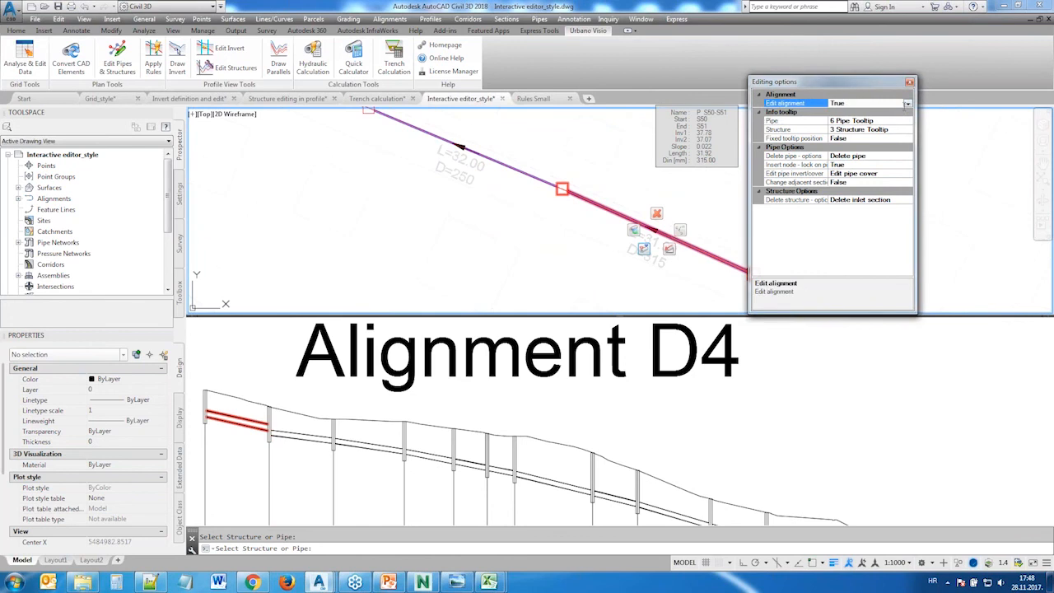
{"action": "left_click", "coordinate": [907, 104]}
{"action": "left_click", "coordinate": [628, 173]}
Insert a node on pipe S50-S51 at a distance of 10.00 from structure S51
{"action": "left_click", "coordinate": [681, 232]}
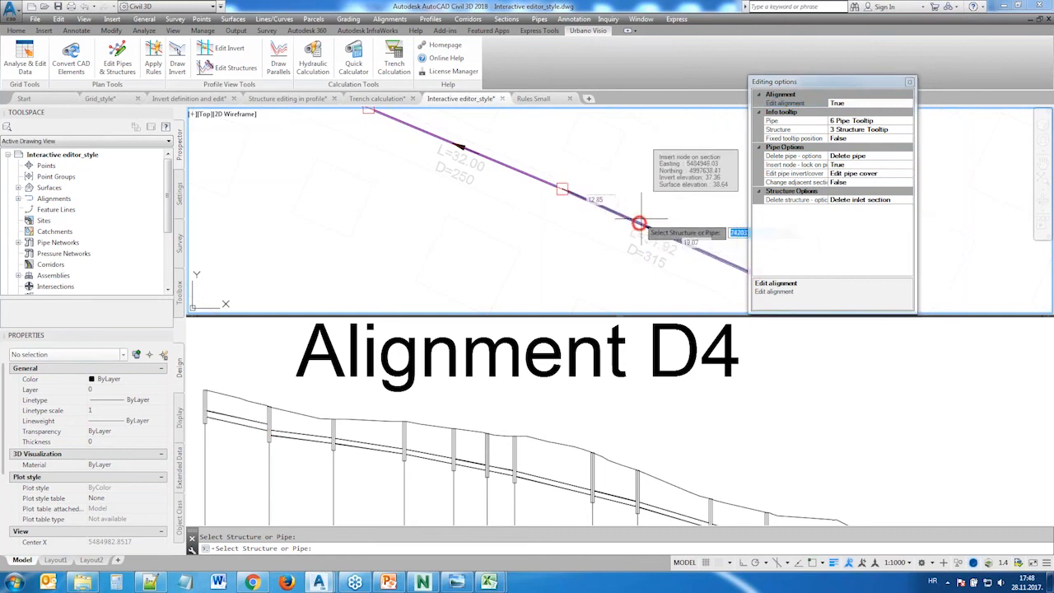
{"action": "middle_click_drag", "start_coordinate": [682, 250], "coordinate": [578, 219]}
{"action": "key", "text": "Tab"}
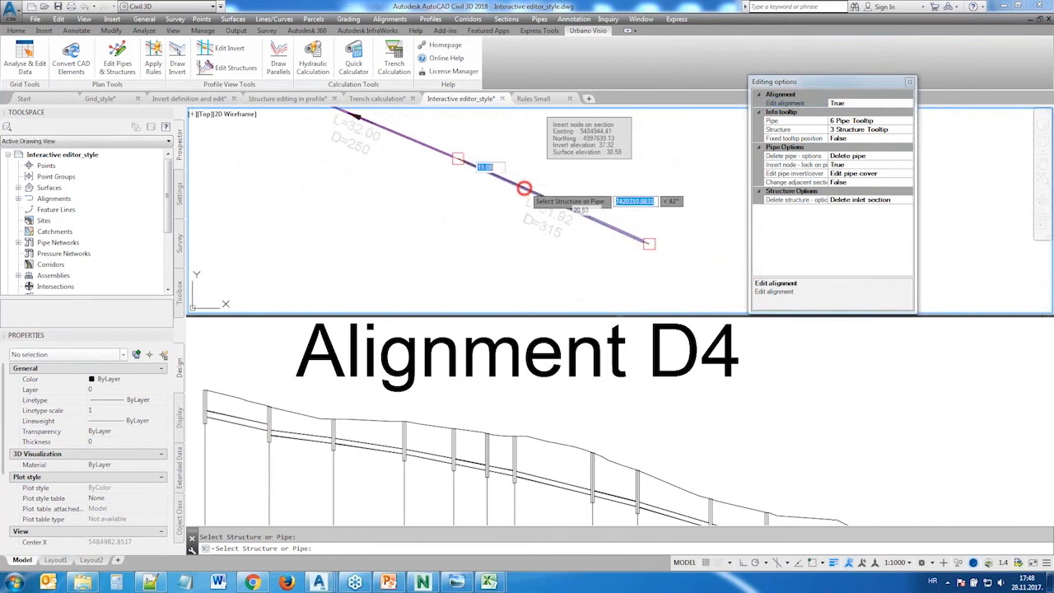
{"action": "type", "text": "10.00"}
{"action": "key", "text": "Return"}
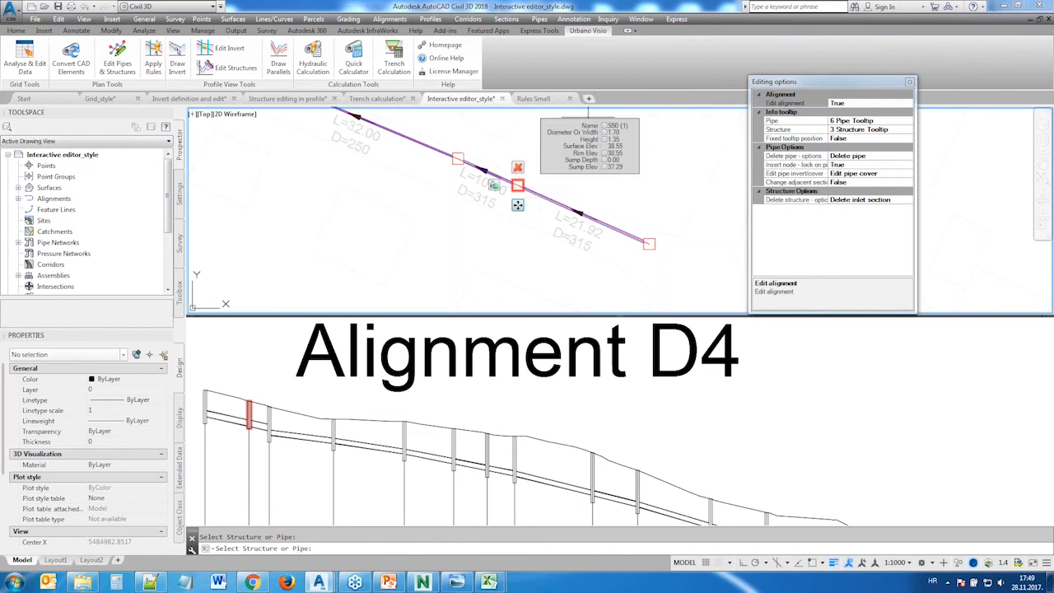
Rename the newly inserted structure as S50a through its info tooltip
{"action": "left_click", "coordinate": [608, 126]}
{"action": "key", "text": "Right"}
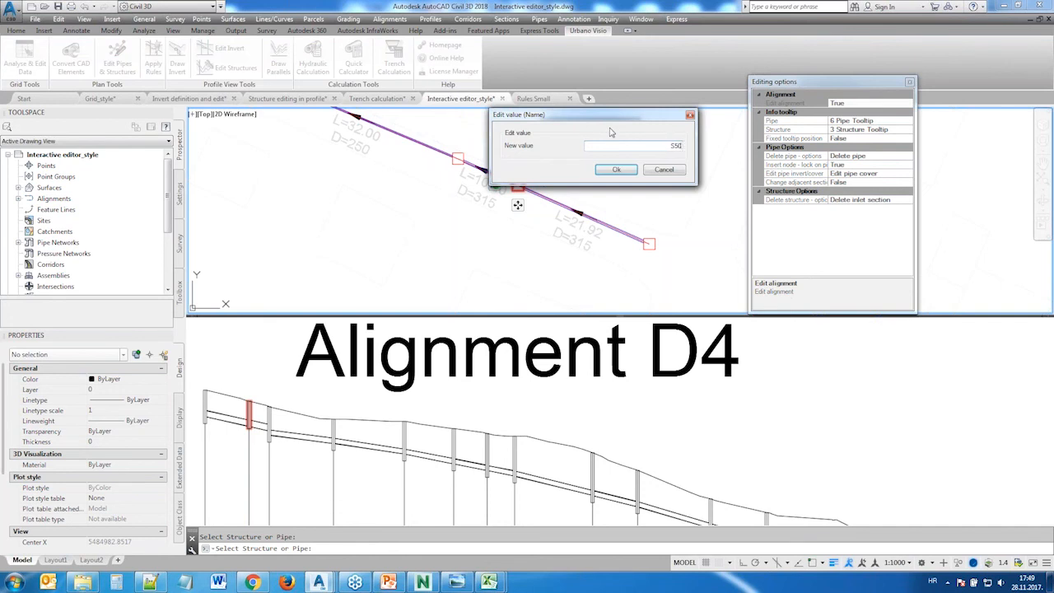
{"action": "left_click", "coordinate": [615, 169]}
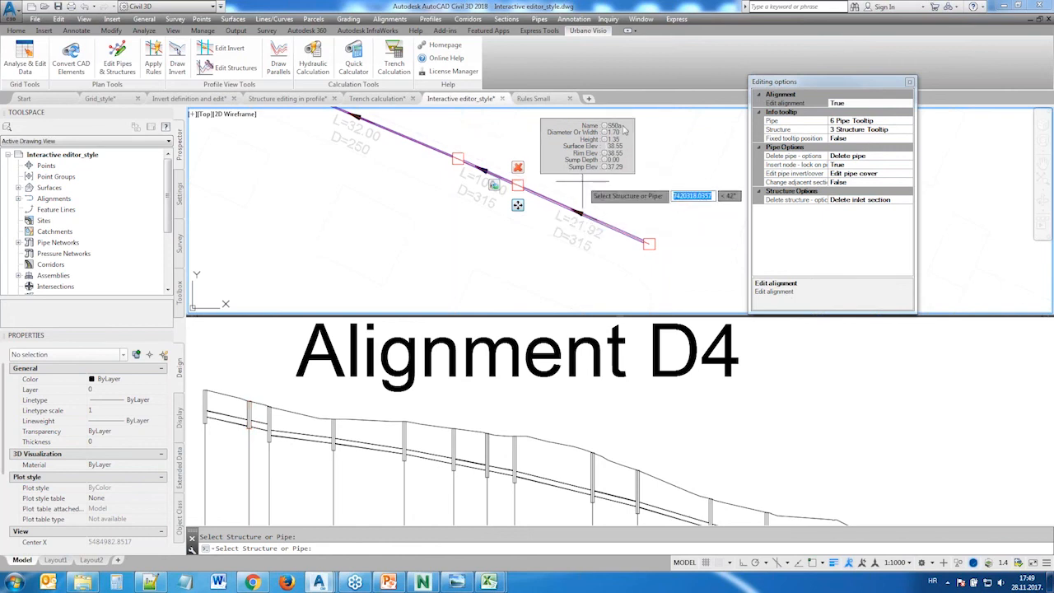
Move structure S51 in the alignment D4 profile away from S50a, giving pipe lengths of about 17.45 and 24.55
{"action": "left_click", "coordinate": [367, 409]}
{"action": "scroll", "coordinate": [412, 409], "scroll_direction": "up", "scroll_amount": 4}
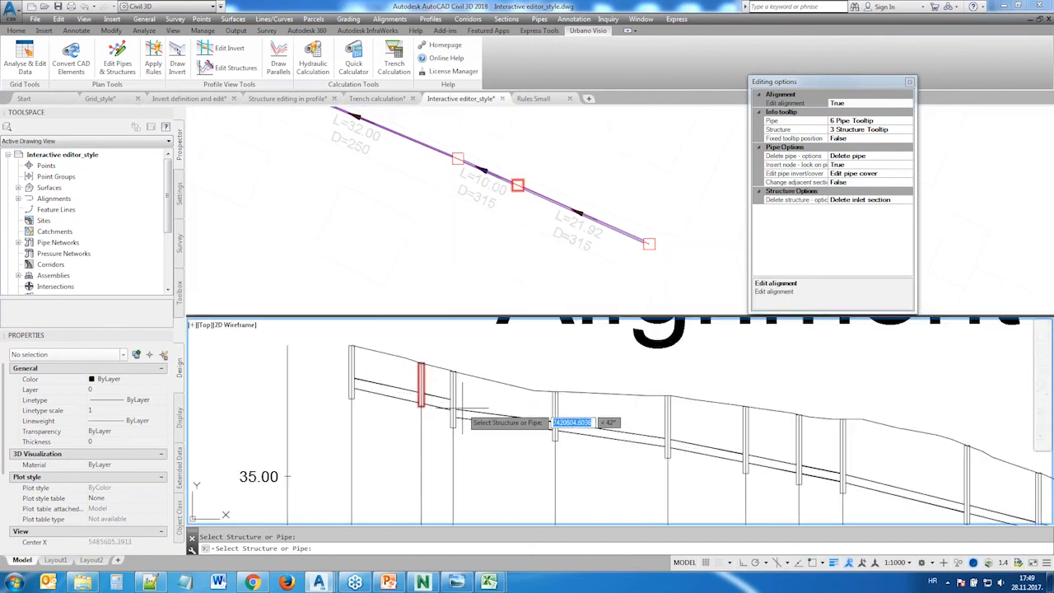
{"action": "mouse_move", "coordinate": [453, 391]}
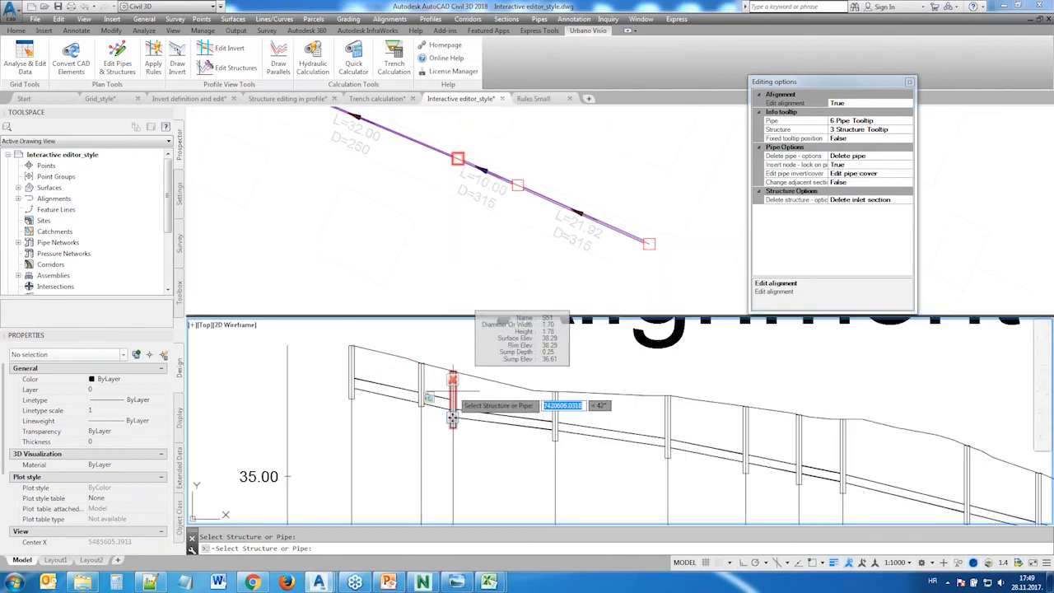
{"action": "left_click", "coordinate": [453, 419]}
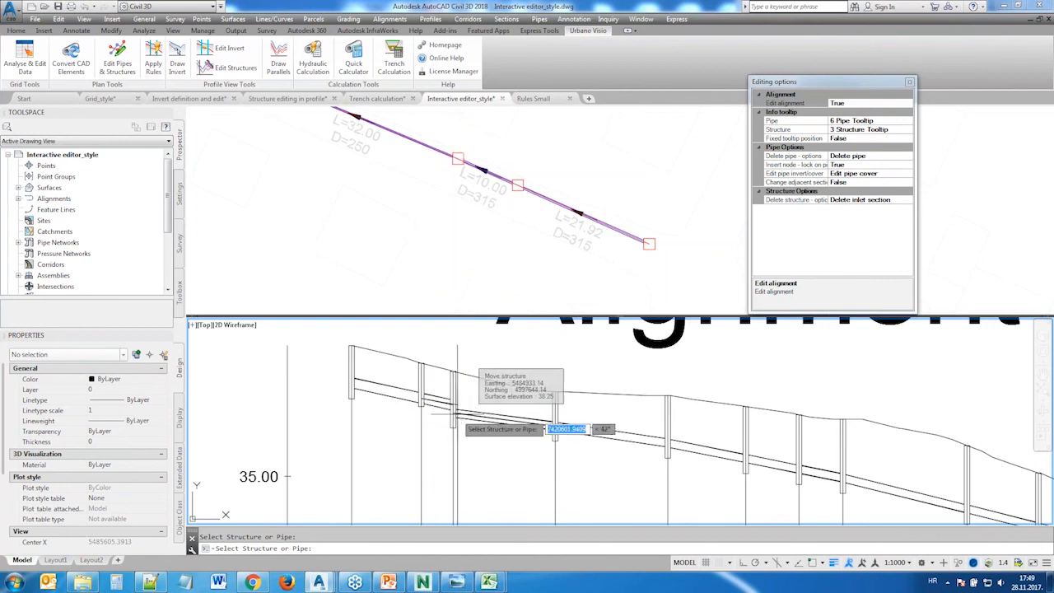
{"action": "left_click", "coordinate": [476, 414]}
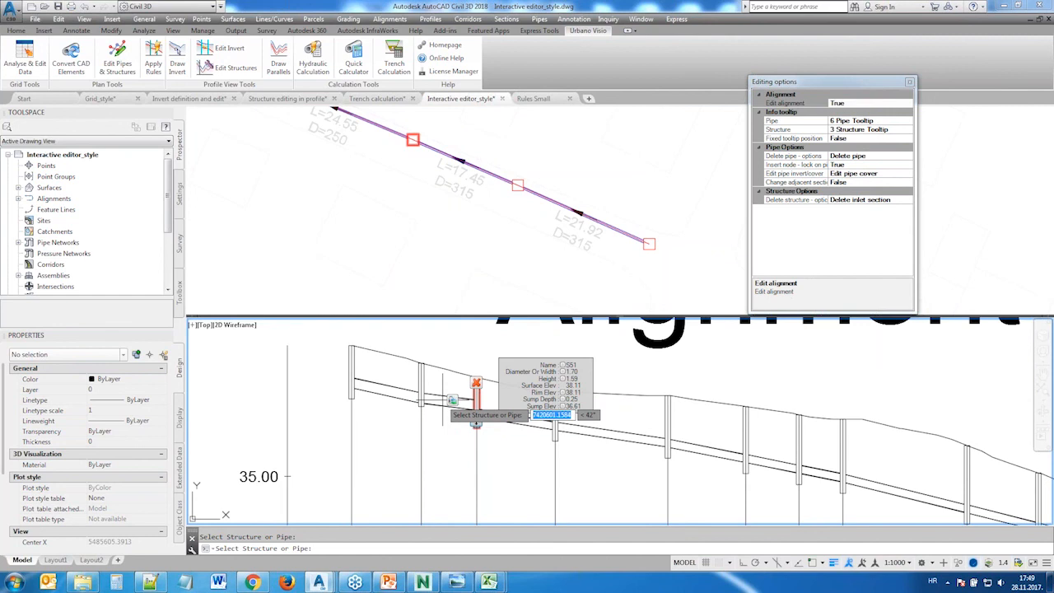
Change the part size of structure S51 to the 1,000 x 1,000 mm Rectangular Structure from the catalog
{"action": "left_click", "coordinate": [476, 420]}
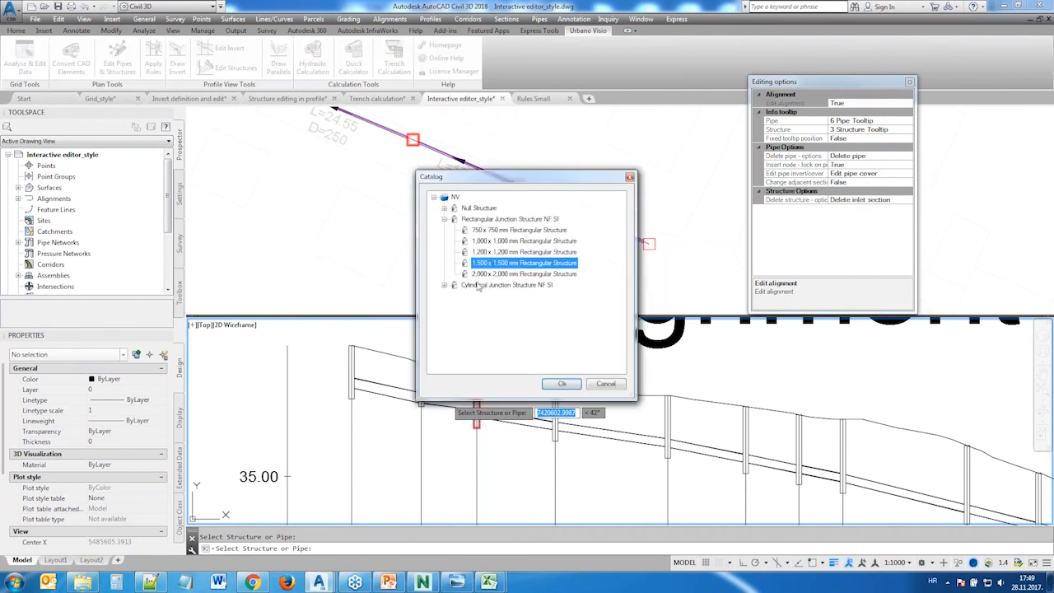
{"action": "left_click", "coordinate": [484, 241]}
{"action": "left_click", "coordinate": [560, 384]}
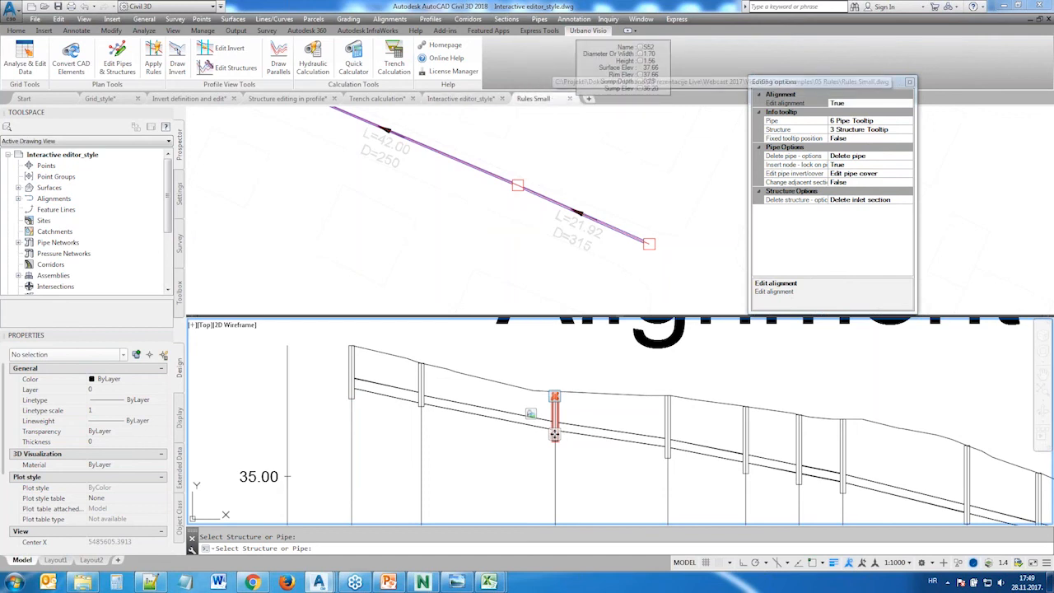
Switch to the Rules Small drawing and look over the profiles and plan layout of alignments D1, D2 and D3
{"action": "left_click", "coordinate": [534, 99]}
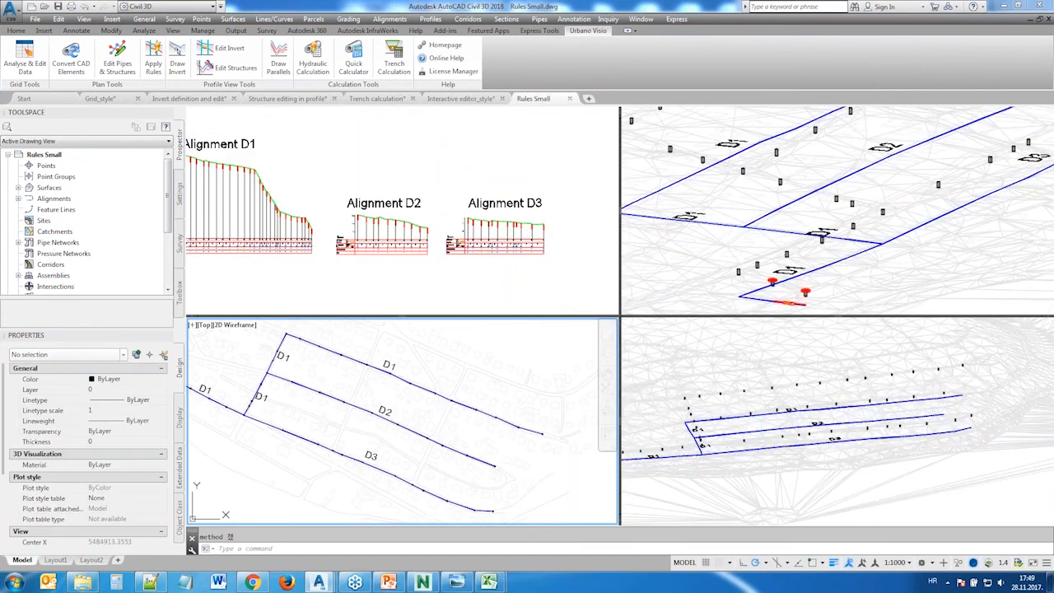
{"action": "middle_click_drag", "start_coordinate": [320, 216], "coordinate": [352, 213]}
{"action": "left_click", "coordinate": [328, 182]}
{"action": "middle_click_drag", "start_coordinate": [331, 178], "coordinate": [365, 180]}
{"action": "left_click", "coordinate": [470, 349]}
{"action": "middle_click_drag", "start_coordinate": [480, 353], "coordinate": [489, 355]}
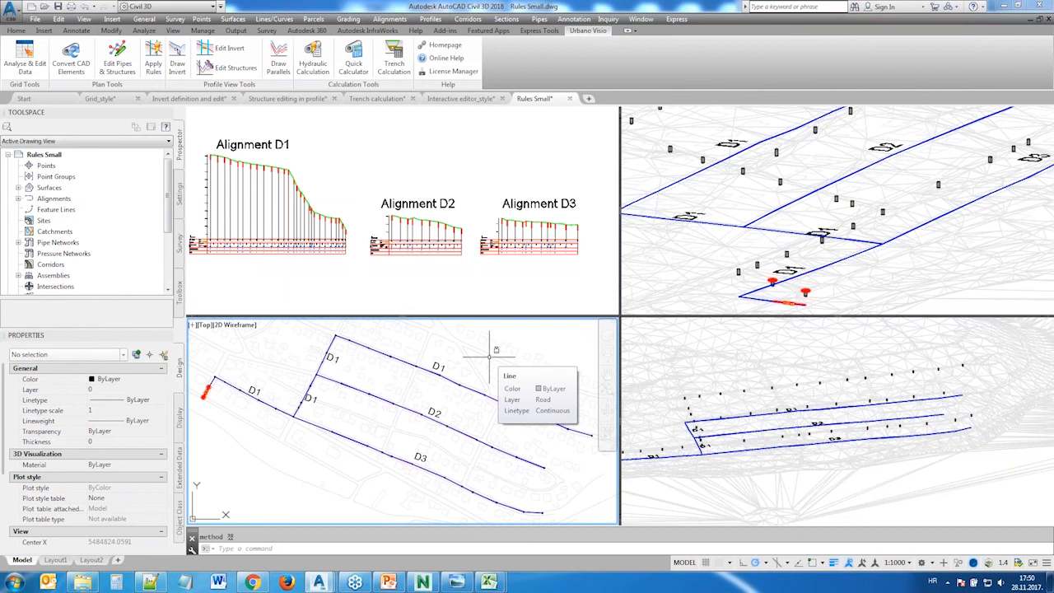
Open the Sewage pipe network for editing and display its structures table followed by its pipes table to check rule statuses
{"action": "left_click", "coordinate": [19, 243]}
{"action": "left_click", "coordinate": [29, 253]}
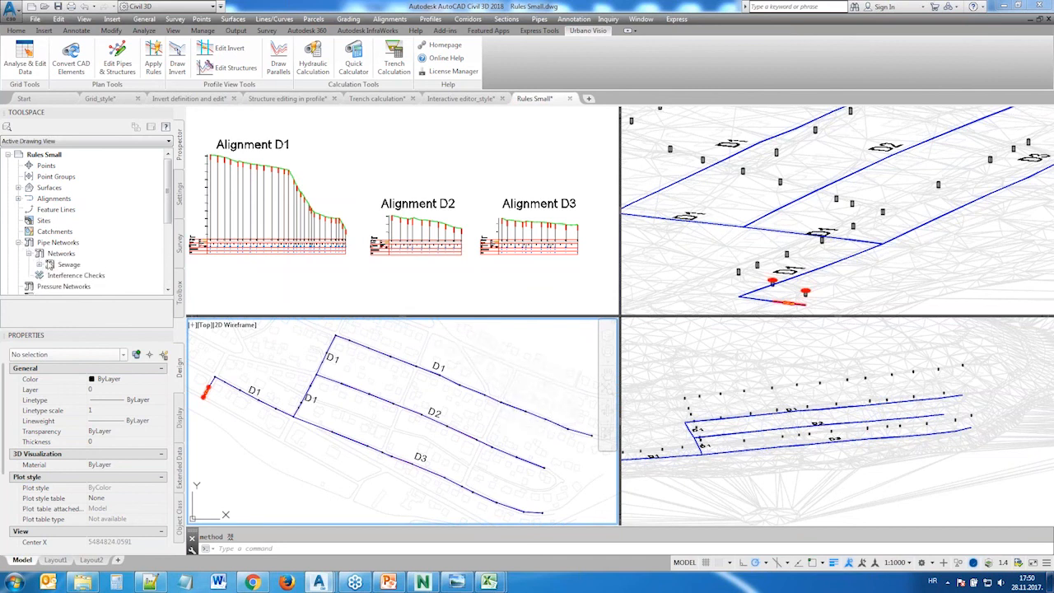
{"action": "right_click", "coordinate": [56, 263]}
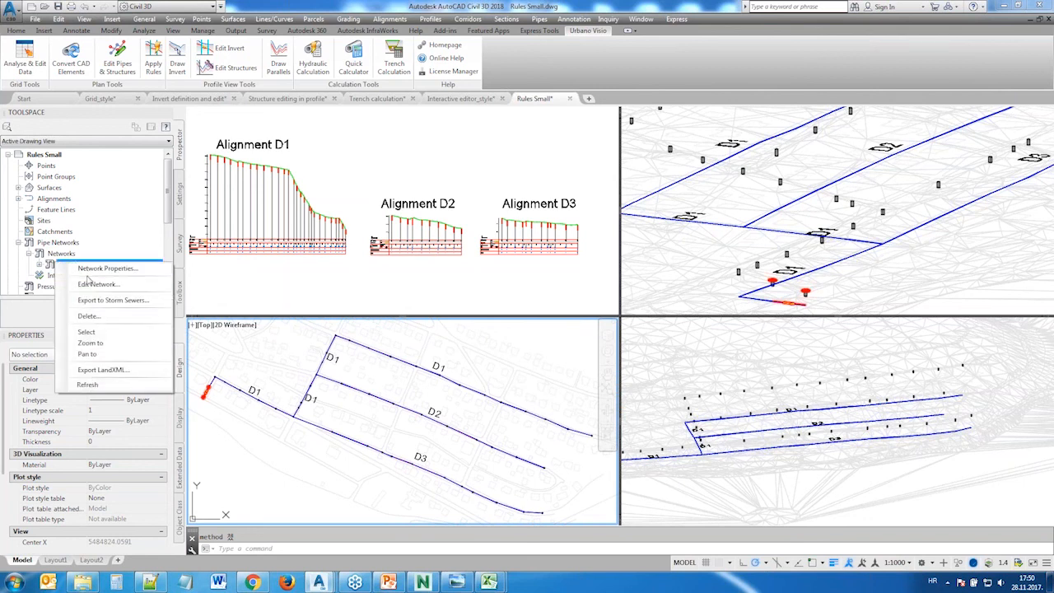
{"action": "left_click", "coordinate": [95, 284]}
{"action": "left_click", "coordinate": [771, 63]}
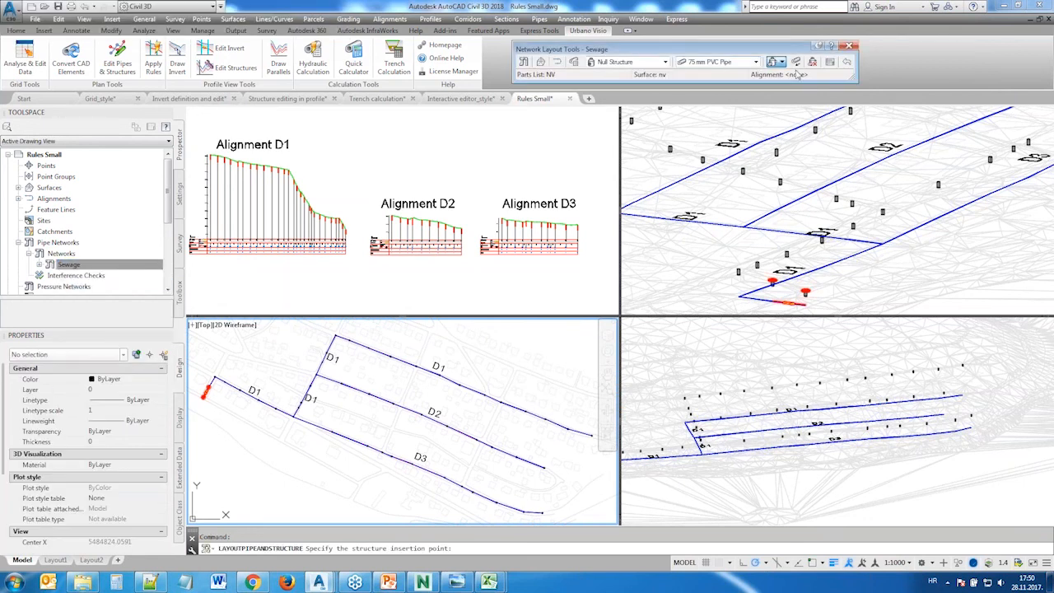
{"action": "left_click", "coordinate": [830, 61]}
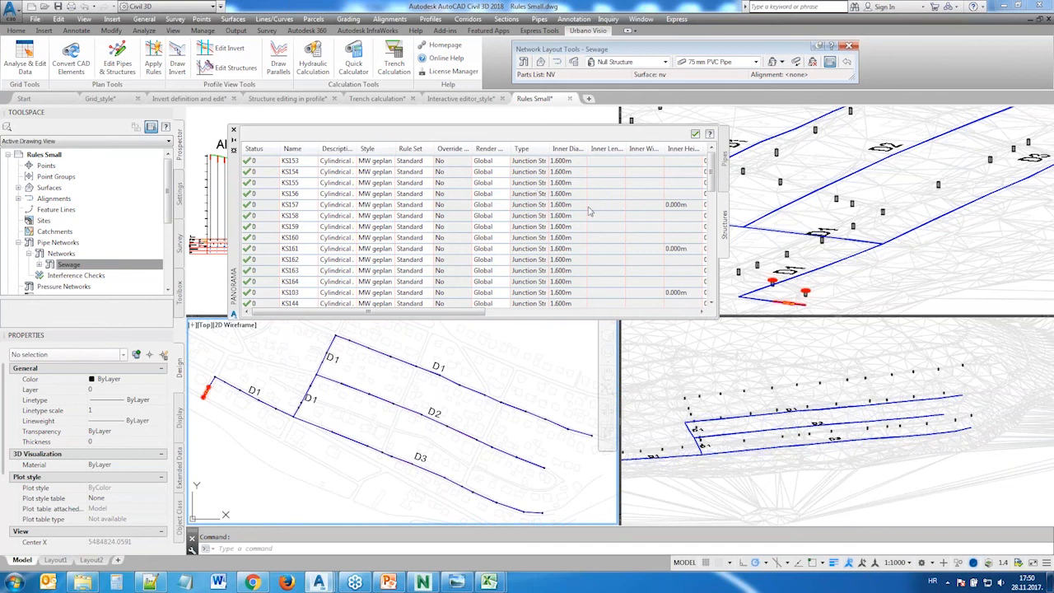
{"action": "left_click", "coordinate": [725, 171]}
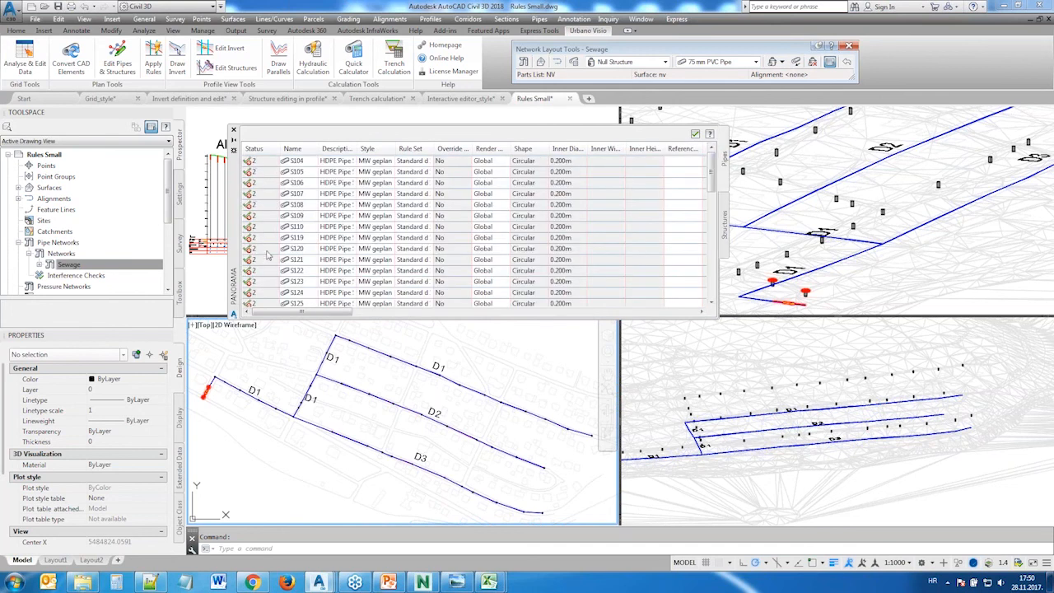
Close the pipes table and start Apply Rules for the Sewage network with all its pipes and structures selected
{"action": "mouse_move", "coordinate": [258, 216]}
{"action": "left_click", "coordinate": [233, 129]}
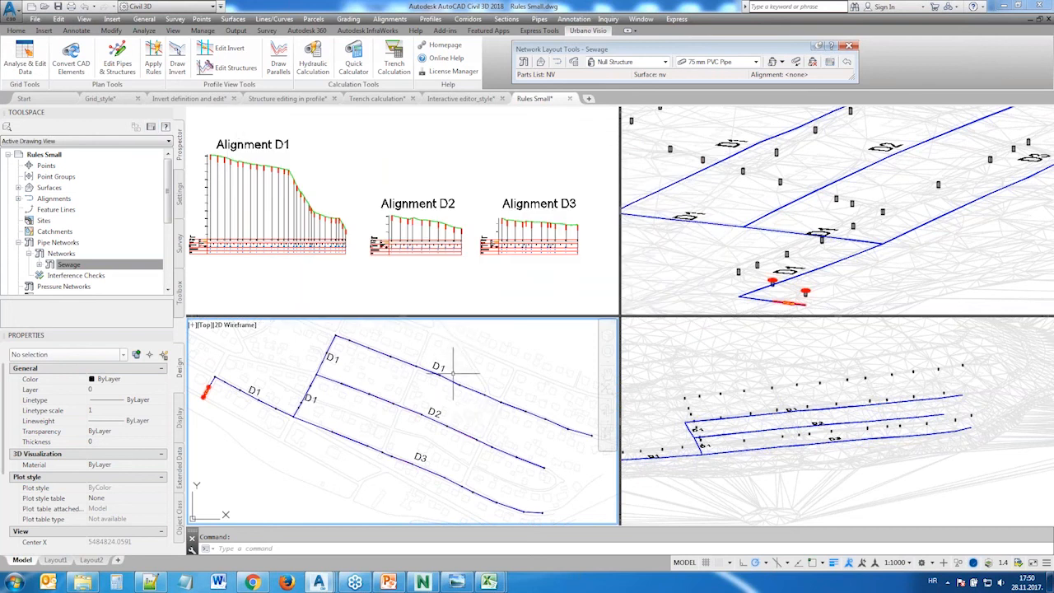
{"action": "mouse_move", "coordinate": [336, 399]}
{"action": "left_click", "coordinate": [154, 66]}
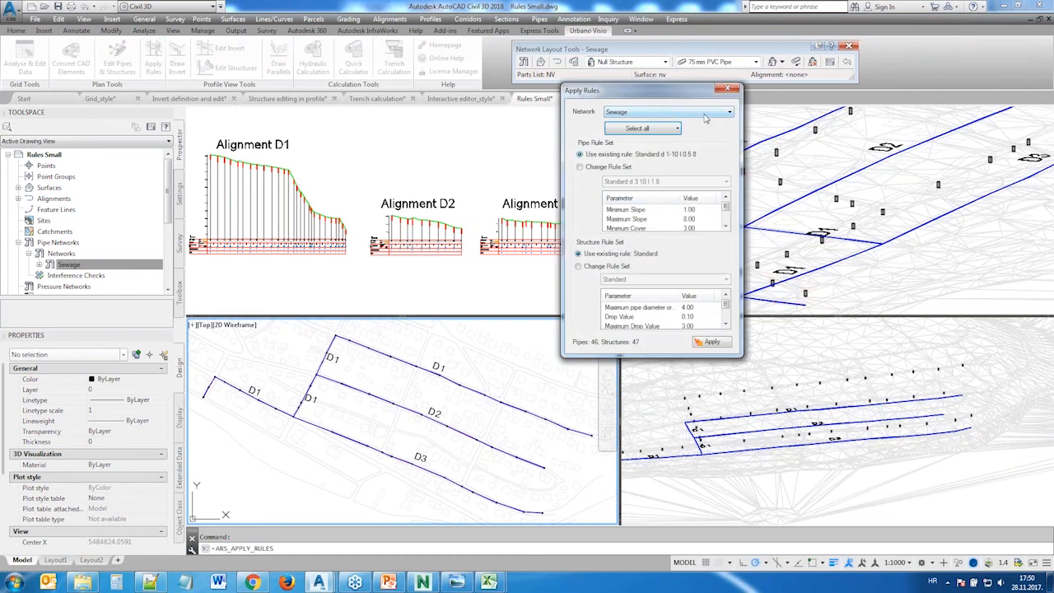
{"action": "left_click", "coordinate": [705, 119]}
{"action": "left_click", "coordinate": [705, 121]}
{"action": "left_click", "coordinate": [678, 129]}
{"action": "left_click", "coordinate": [654, 147]}
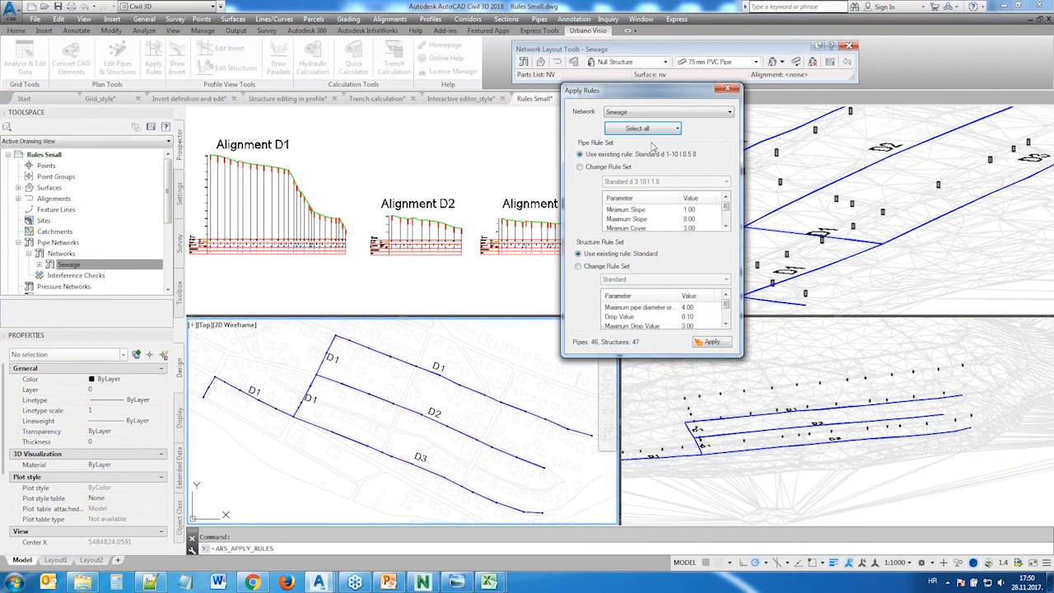
Change the pipe rule set to Standard d 3 10 I 1 8, apply the rules to the Sewage network and close the dialog
{"action": "left_click", "coordinate": [619, 169]}
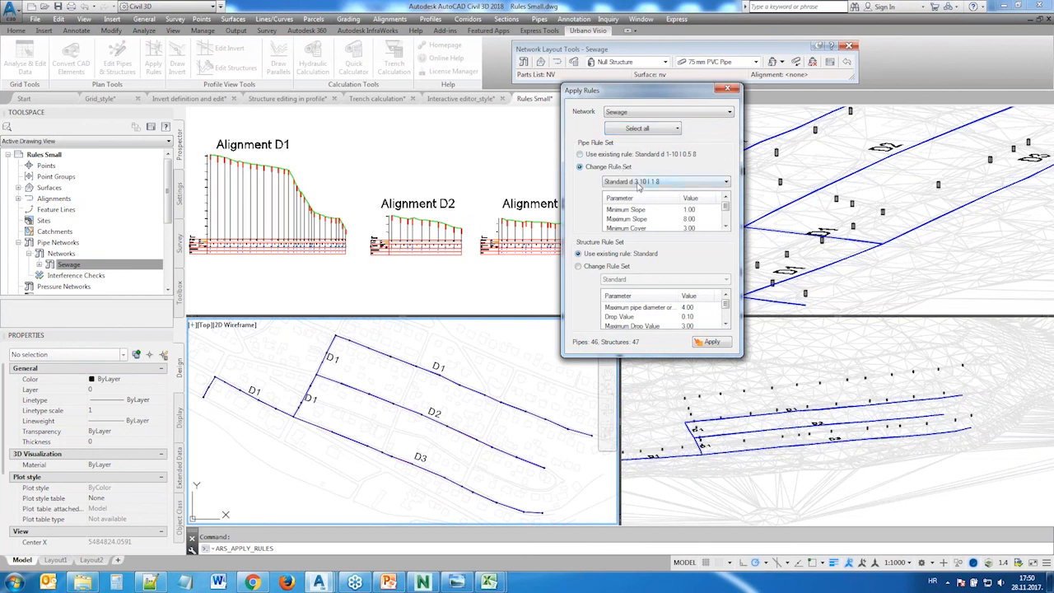
{"action": "left_click", "coordinate": [638, 182]}
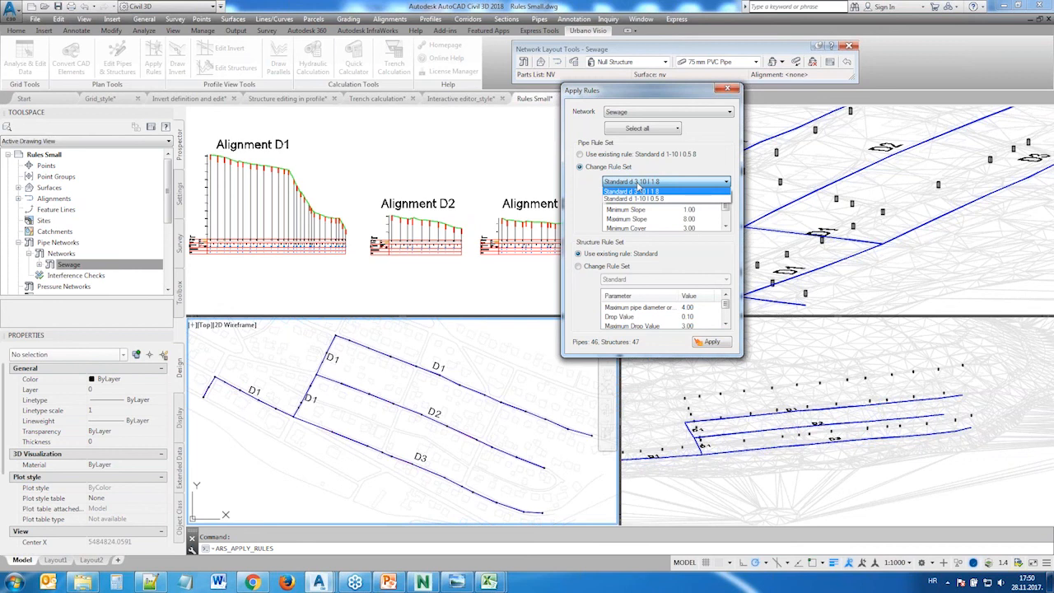
{"action": "left_click", "coordinate": [626, 192]}
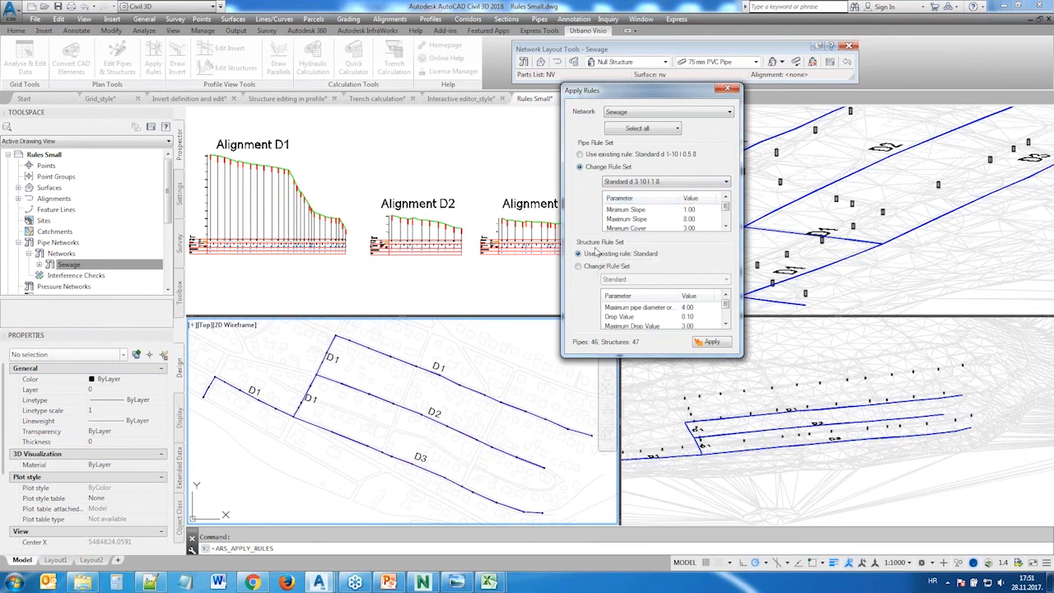
{"action": "left_click", "coordinate": [712, 341]}
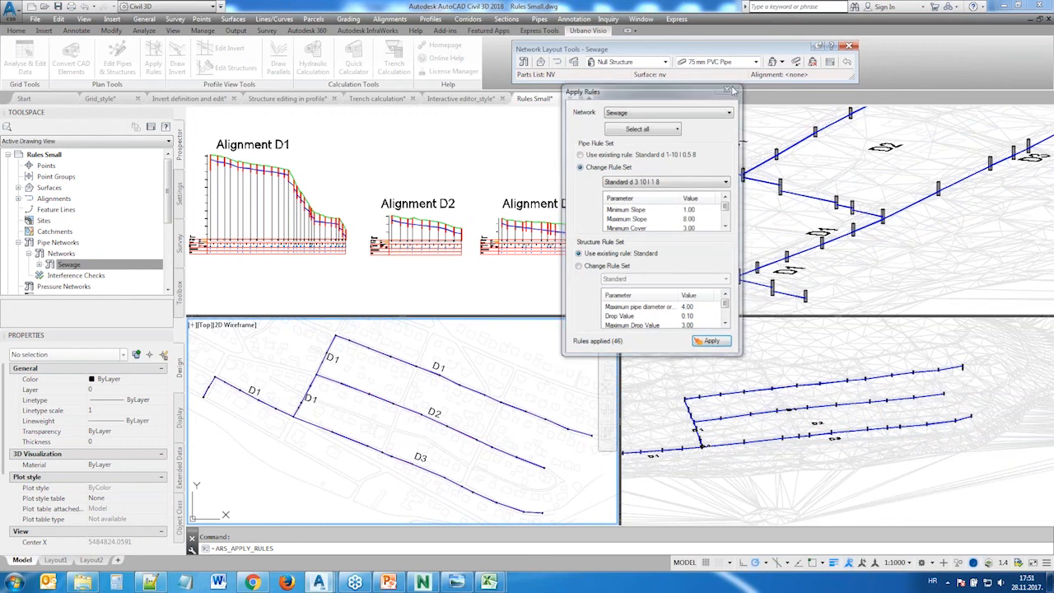
{"action": "left_click", "coordinate": [728, 89]}
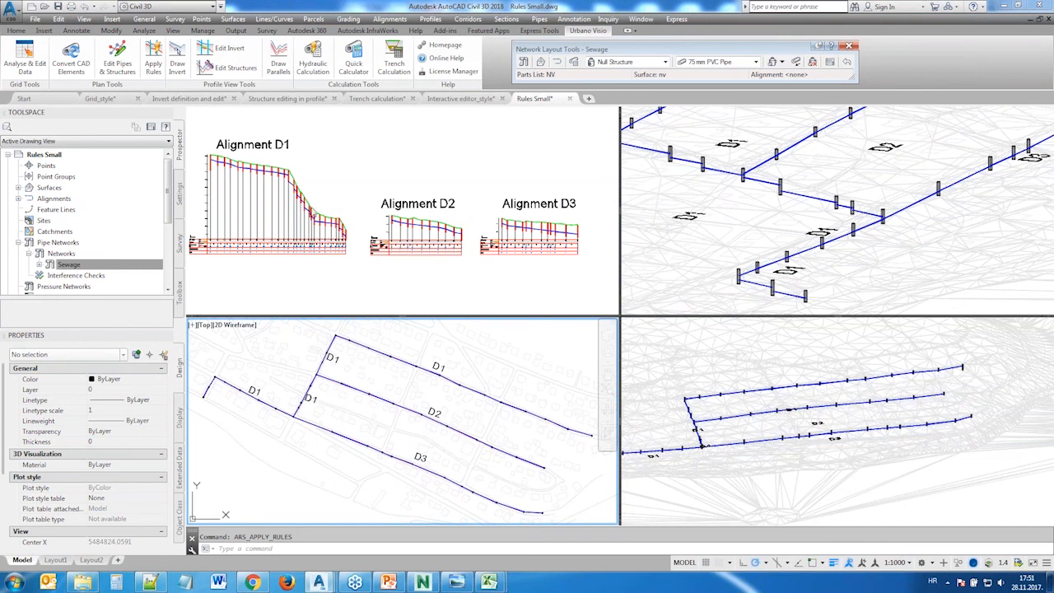
Examine the pipes and structures in the profiles of alignments D1 and D2 and in the 3D network view
{"action": "left_click", "coordinate": [330, 184]}
{"action": "scroll", "coordinate": [329, 184], "scroll_direction": "up", "scroll_amount": 6}
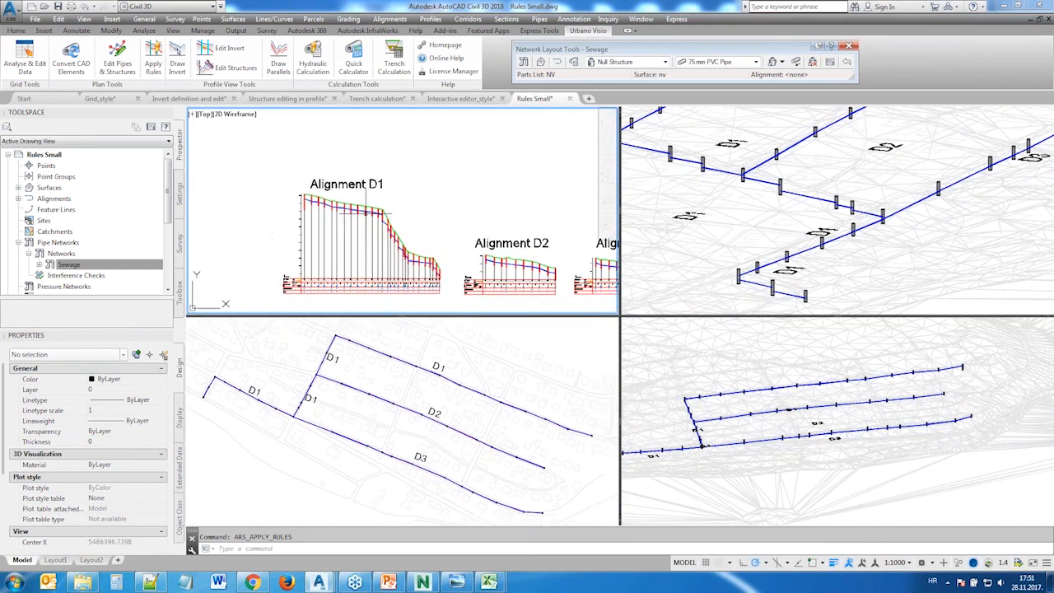
{"action": "scroll", "coordinate": [327, 195], "scroll_direction": "down", "scroll_amount": 2}
{"action": "scroll", "coordinate": [431, 210], "scroll_direction": "down", "scroll_amount": 2}
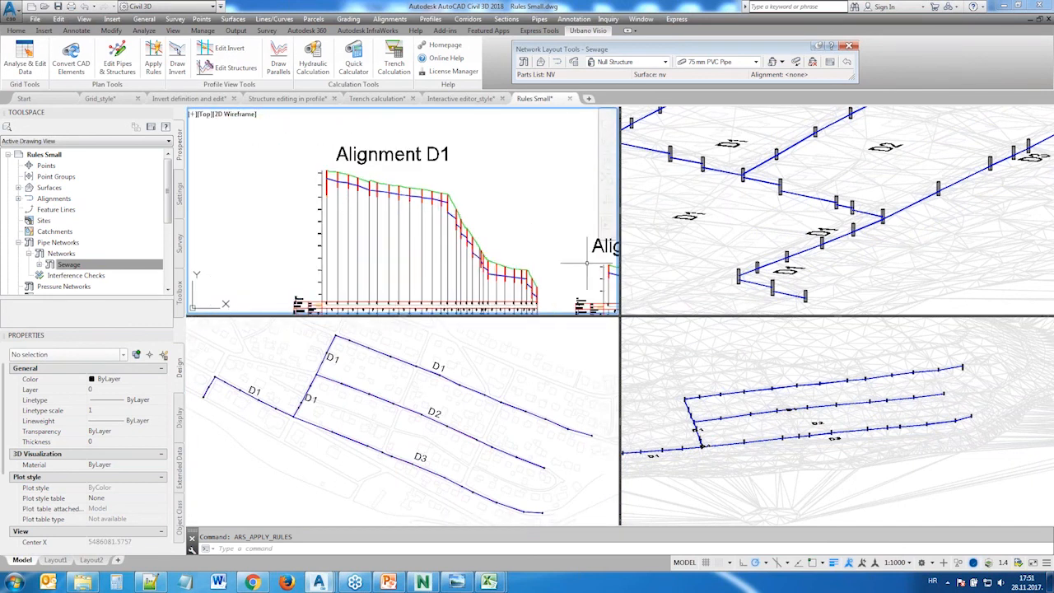
{"action": "middle_click_drag", "start_coordinate": [579, 265], "coordinate": [382, 212]}
{"action": "scroll", "coordinate": [473, 232], "scroll_direction": "up", "scroll_amount": 2}
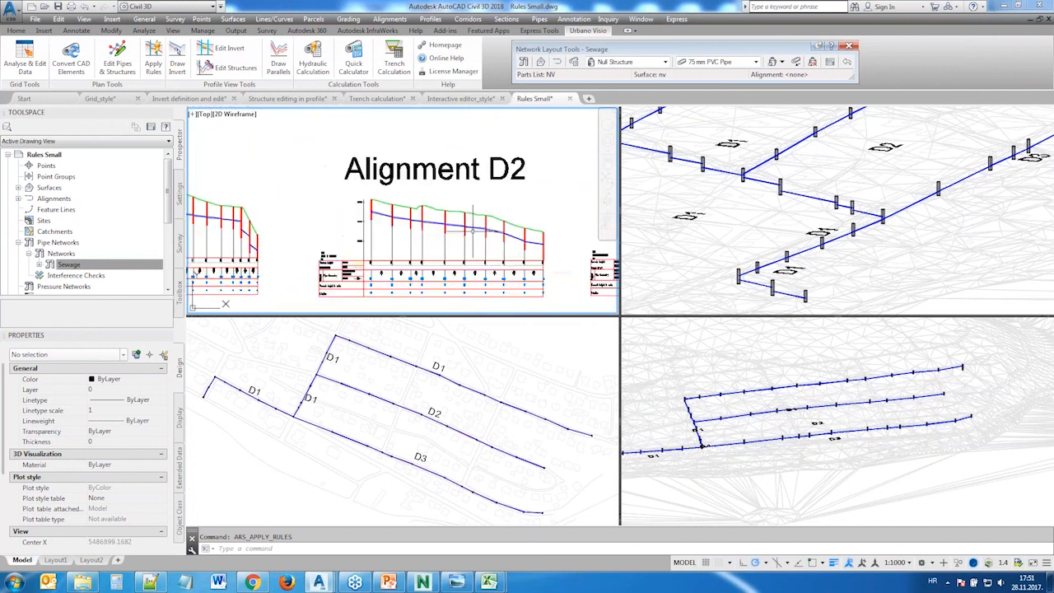
{"action": "left_click", "coordinate": [766, 200]}
{"action": "scroll", "coordinate": [811, 212], "scroll_direction": "up", "scroll_amount": 5}
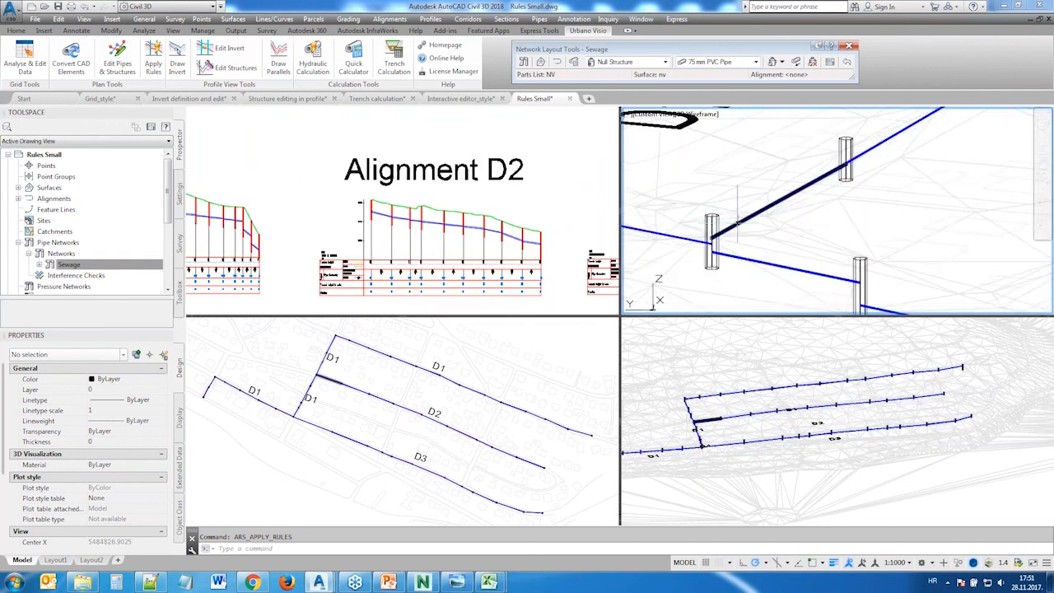
{"action": "scroll", "coordinate": [726, 162], "scroll_direction": "down", "scroll_amount": 1}
{"action": "middle_click_drag", "start_coordinate": [726, 162], "coordinate": [806, 195], "text": "shift"}
{"action": "scroll", "coordinate": [811, 189], "scroll_direction": "down", "scroll_amount": 3}
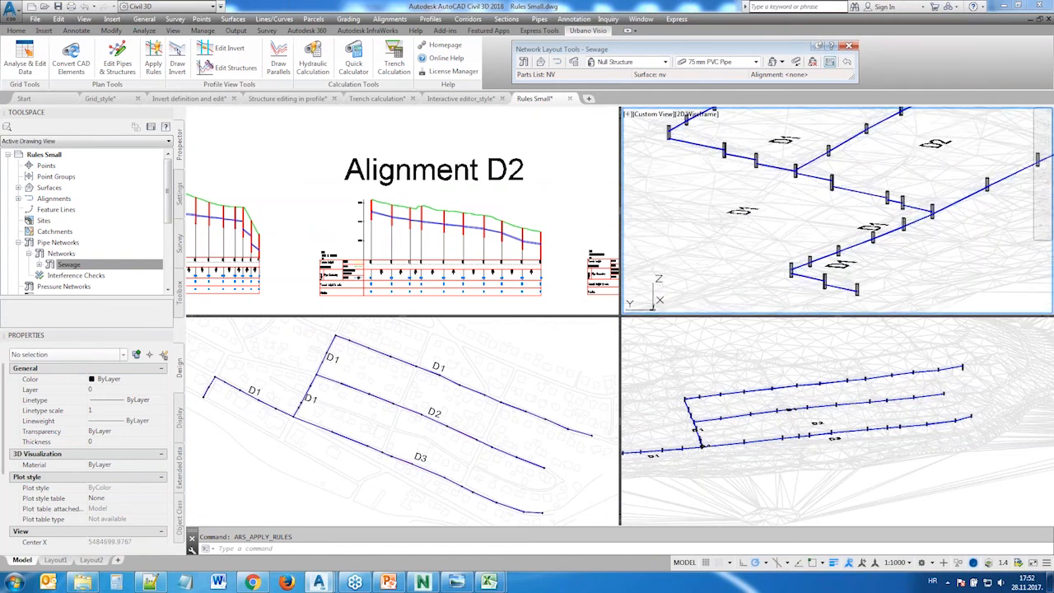
Display the Sewage network's pipes table and go down the list to check the rule status of each pipe
{"action": "left_click", "coordinate": [830, 61]}
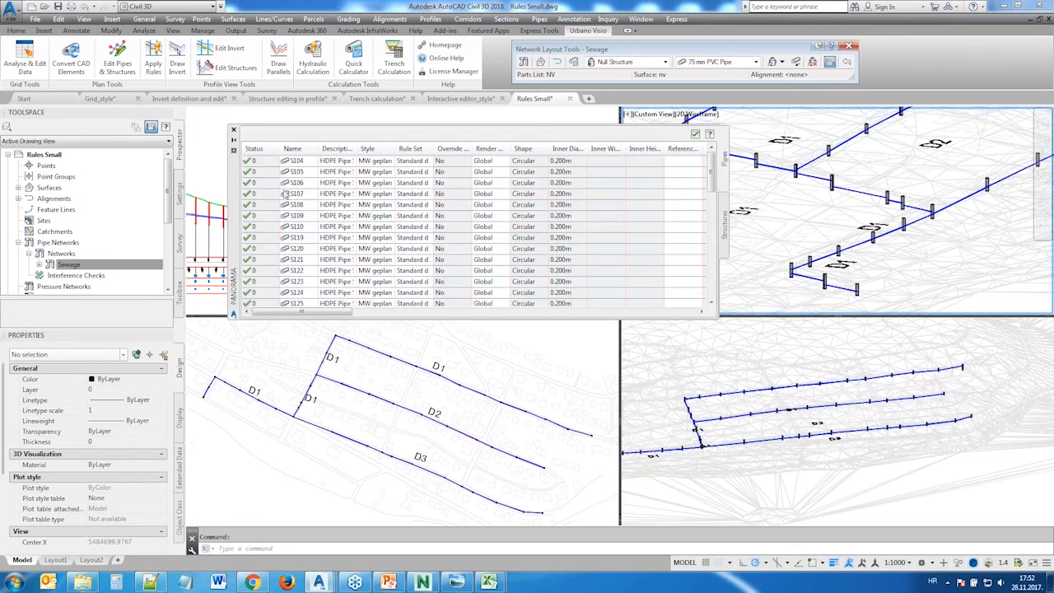
{"action": "left_click", "coordinate": [394, 206]}
{"action": "left_click_drag", "start_coordinate": [711, 178], "coordinate": [714, 267]}
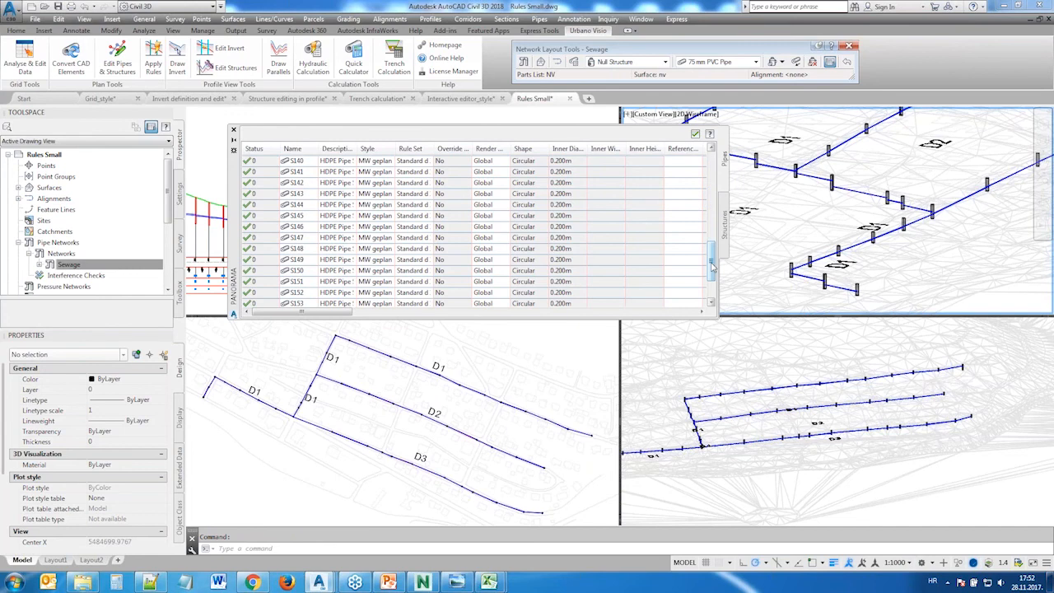